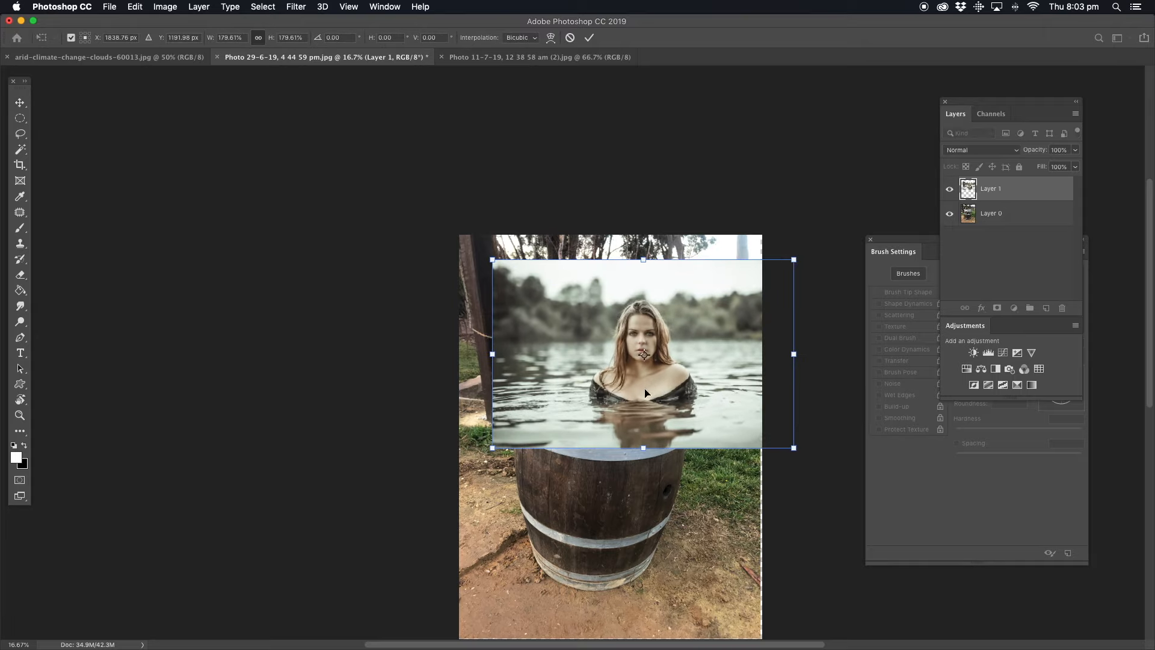
Move the woman photo up and over so it sits above the barrel, and commit its transform
{"action": "left_click_drag", "start_coordinate": [645, 390], "coordinate": [606, 375]}
{"action": "left_click", "coordinate": [20, 135]}
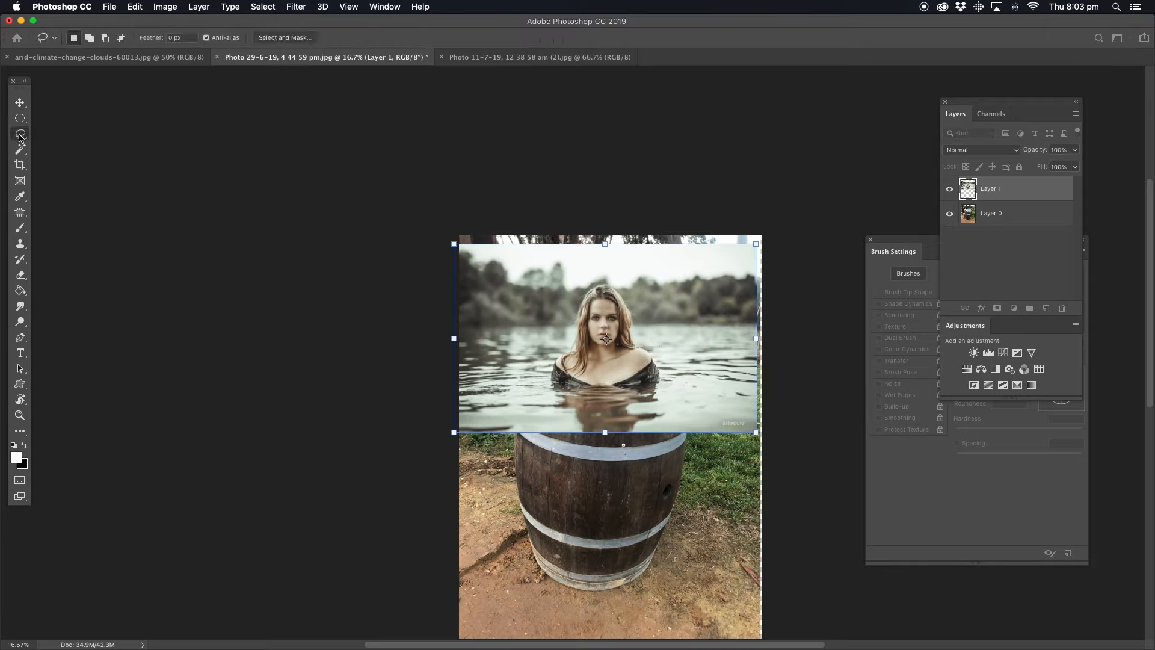
{"action": "left_click", "coordinate": [20, 415]}
{"action": "left_click", "coordinate": [703, 375]}
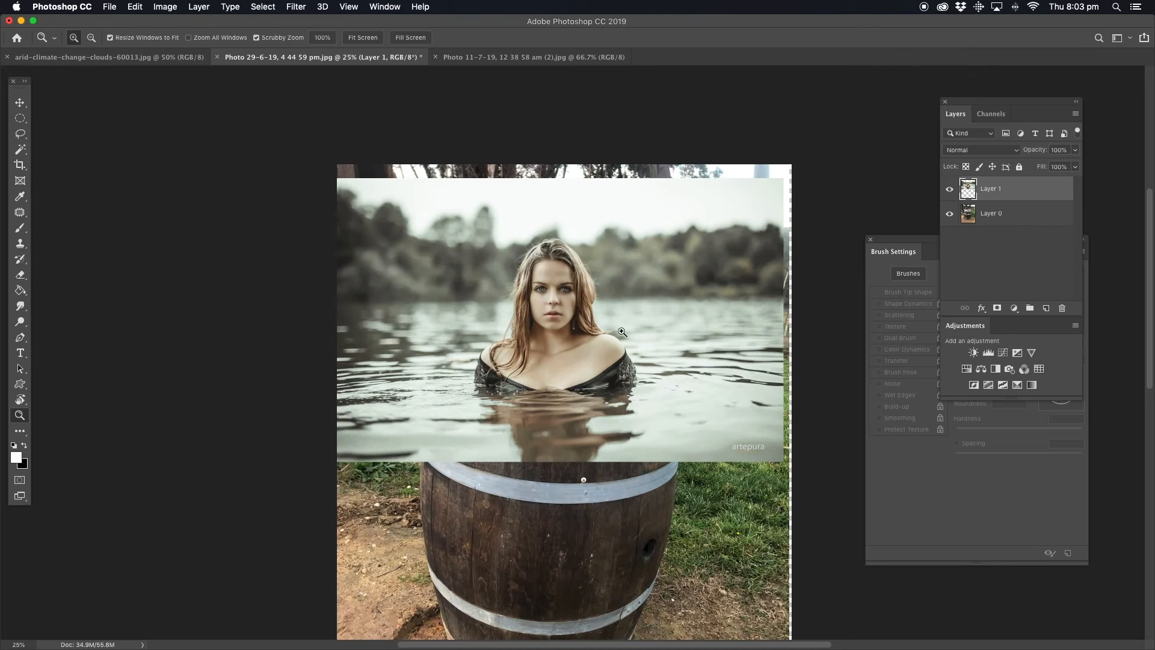
Move the barrel photo on Layer 0 downward on the canvas
{"action": "left_click", "coordinate": [1016, 223]}
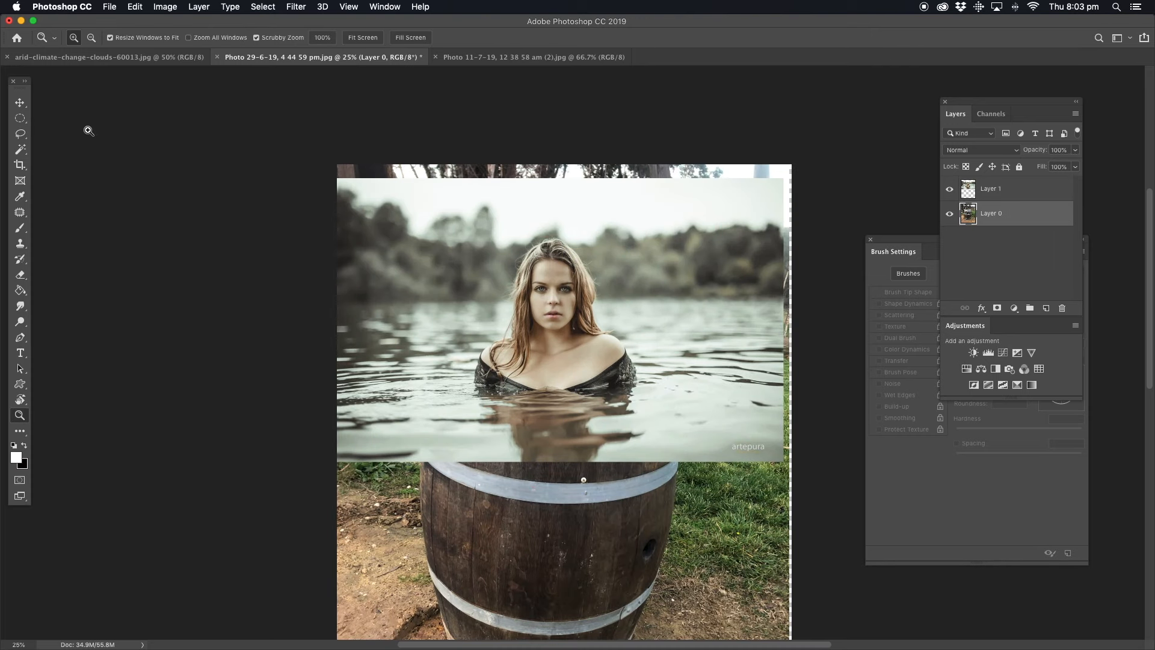
{"action": "left_click", "coordinate": [19, 103]}
{"action": "left_click_drag", "start_coordinate": [556, 174], "coordinate": [549, 244]}
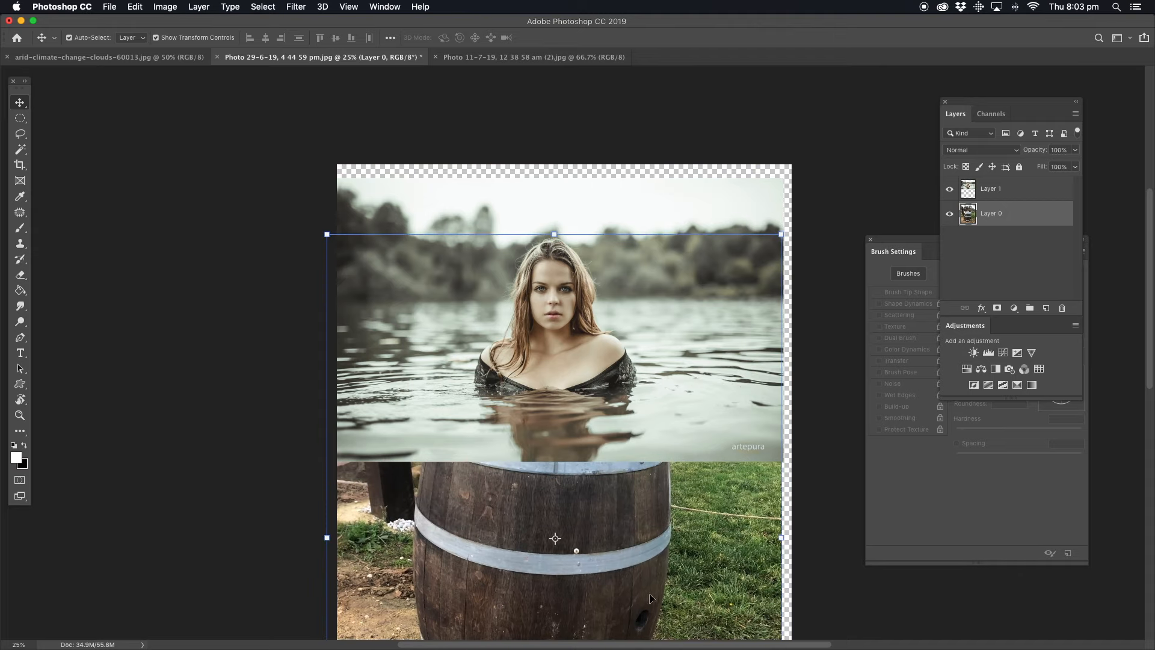
Reposition the woman photo on Layer 1 over the barrel, hiding and showing the layer to check the barrel's opening beneath
{"action": "left_click", "coordinate": [657, 290]}
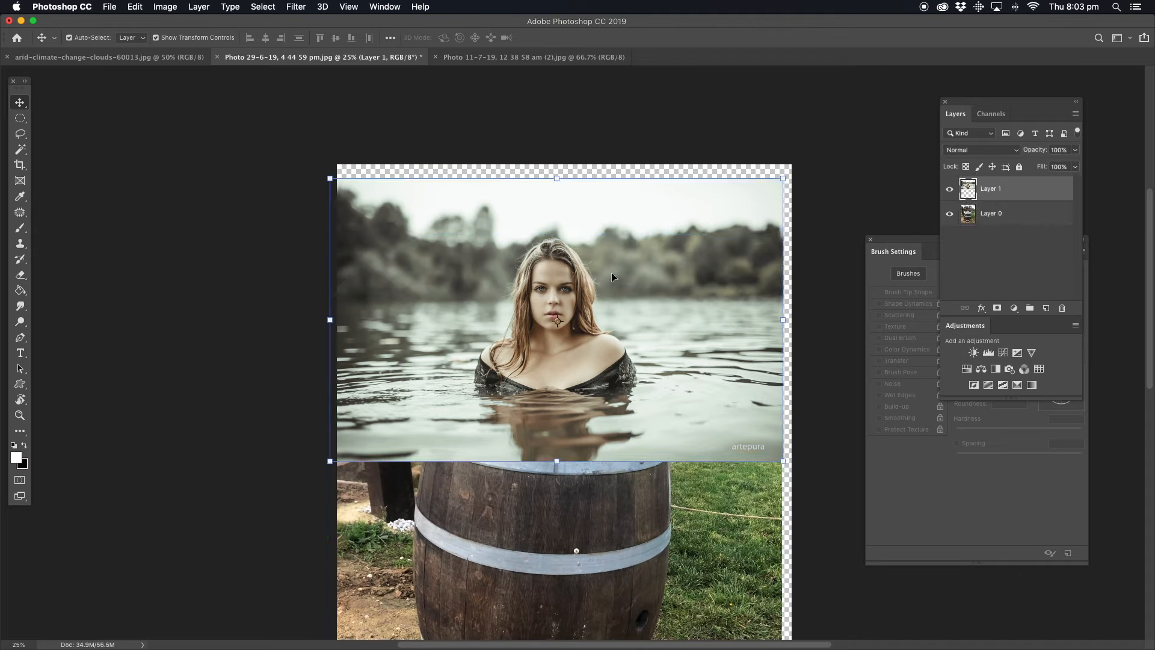
{"action": "mouse_move", "coordinate": [521, 343]}
{"action": "left_mouse_down"}
{"action": "mouse_move", "coordinate": [584, 203]}
{"action": "mouse_move", "coordinate": [559, 223]}
{"action": "mouse_move", "coordinate": [509, 358]}
{"action": "left_mouse_up"}
{"action": "left_click", "coordinate": [949, 190]}
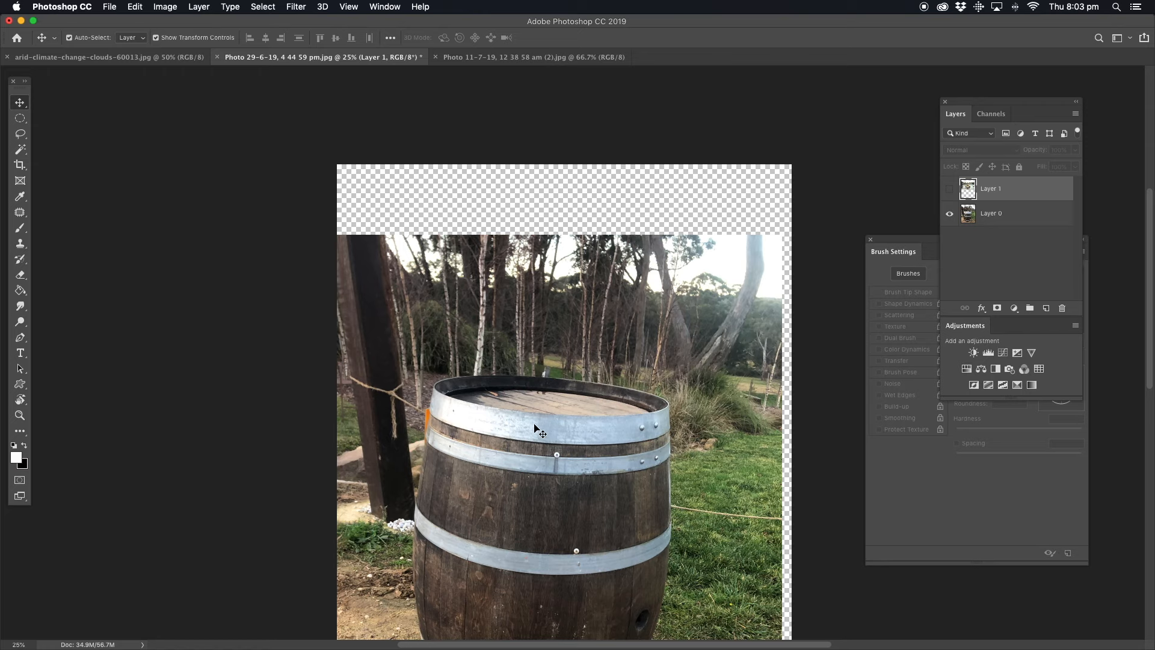
{"action": "left_click", "coordinate": [20, 416]}
{"action": "left_click", "coordinate": [750, 272]}
{"action": "left_click", "coordinate": [950, 190]}
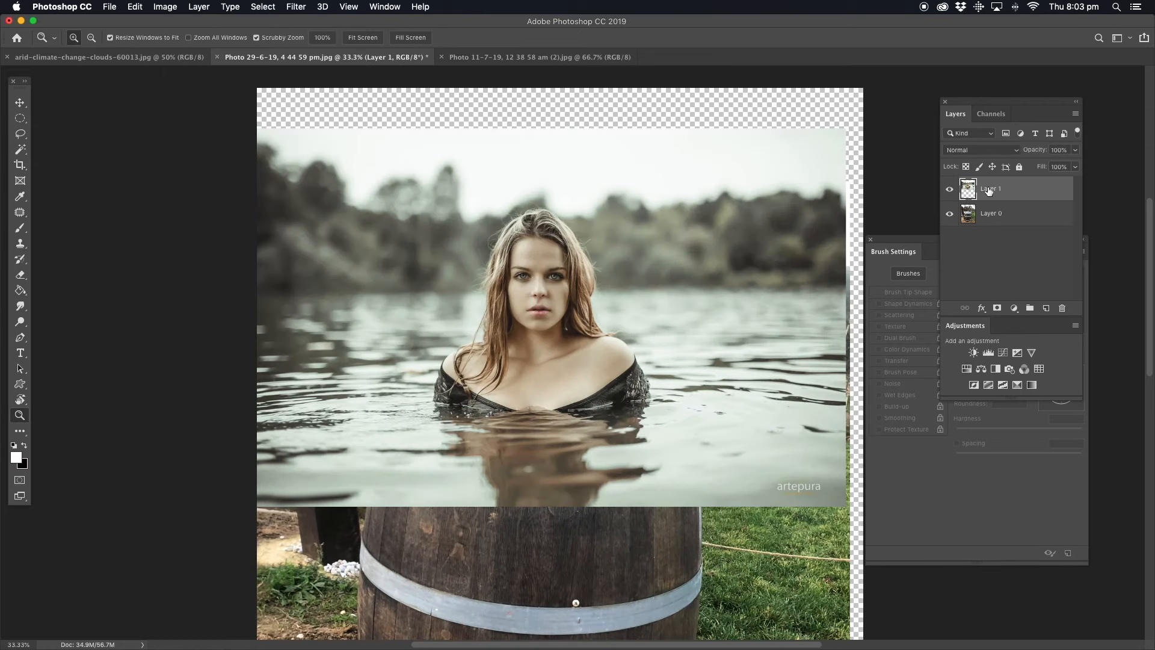
{"action": "left_click", "coordinate": [21, 105]}
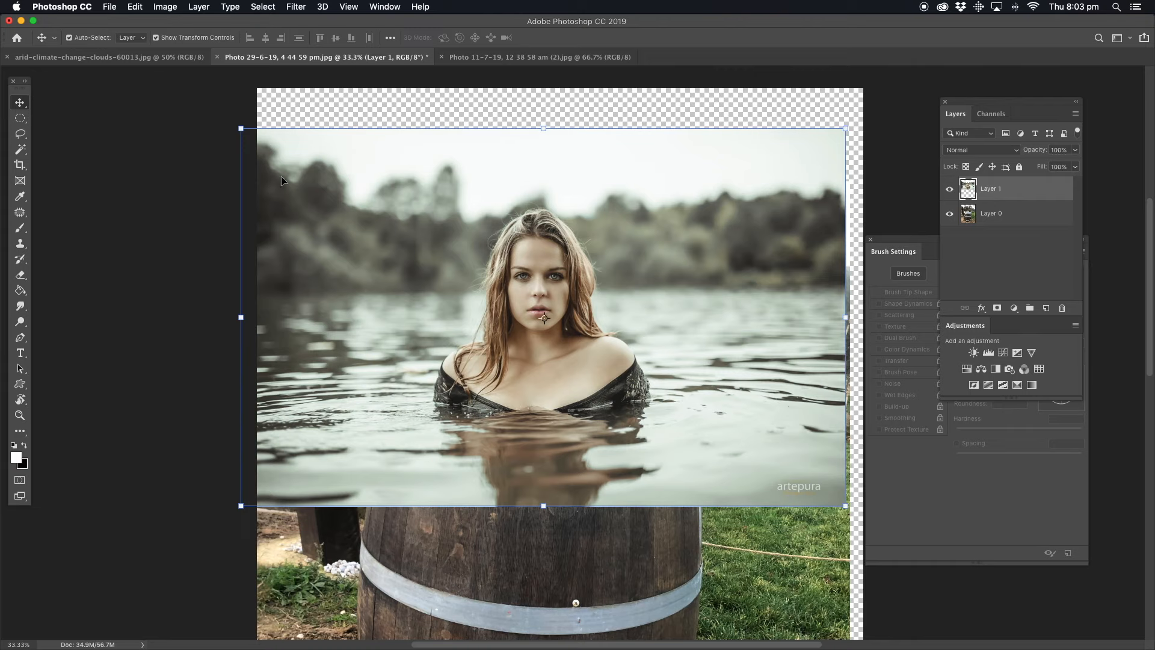
{"action": "mouse_move", "coordinate": [572, 310]}
{"action": "left_mouse_down"}
{"action": "mouse_move", "coordinate": [638, 180]}
{"action": "mouse_move", "coordinate": [554, 303]}
{"action": "mouse_move", "coordinate": [566, 324]}
{"action": "left_mouse_up"}
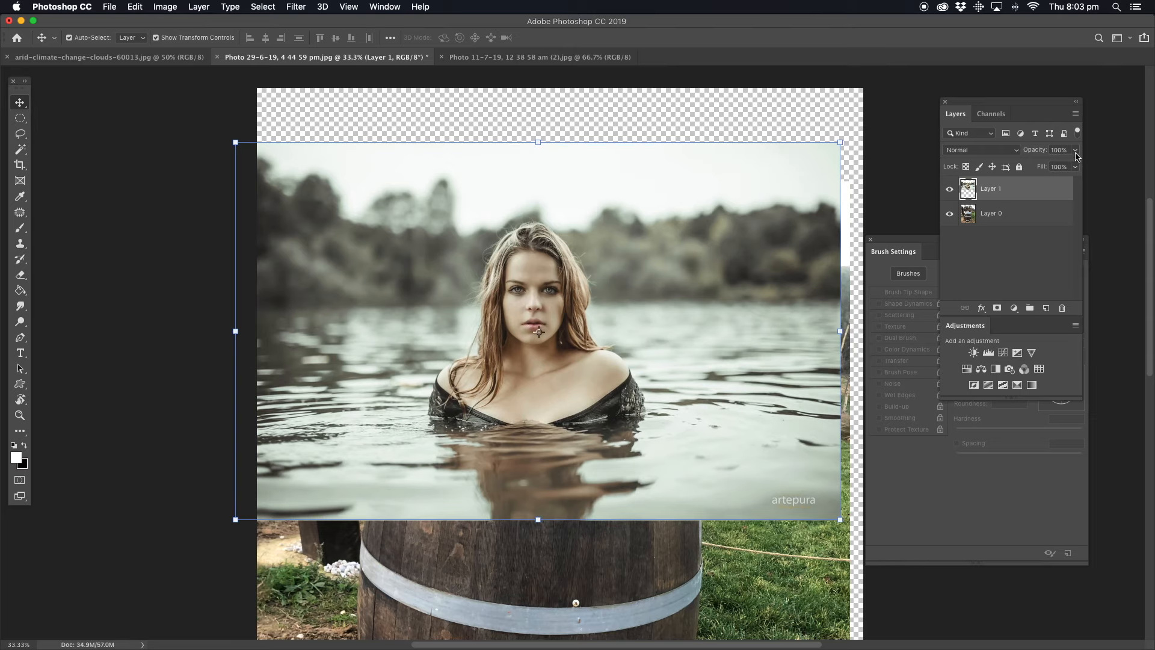
Lower Layer 1's opacity to 45% and align the woman with the barrel's opening
{"action": "left_click_drag", "start_coordinate": [1076, 156], "coordinate": [1048, 164]}
{"action": "left_click_drag", "start_coordinate": [569, 371], "coordinate": [557, 368]}
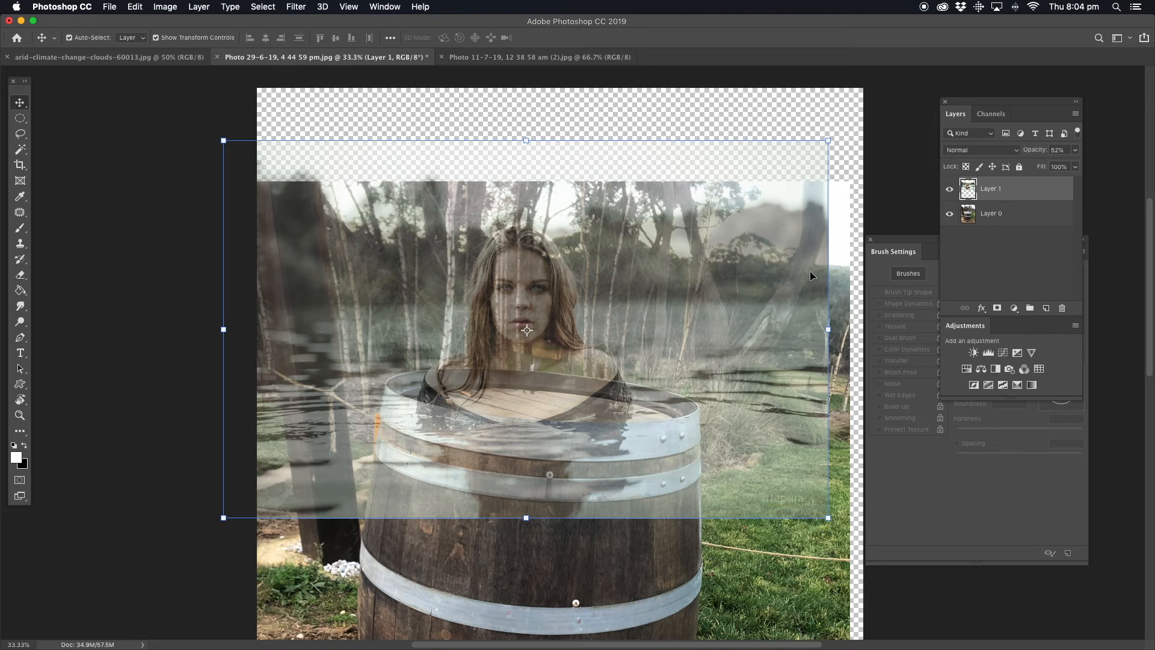
{"action": "left_click", "coordinate": [1075, 151]}
{"action": "left_click_drag", "start_coordinate": [1062, 168], "coordinate": [1019, 171]}
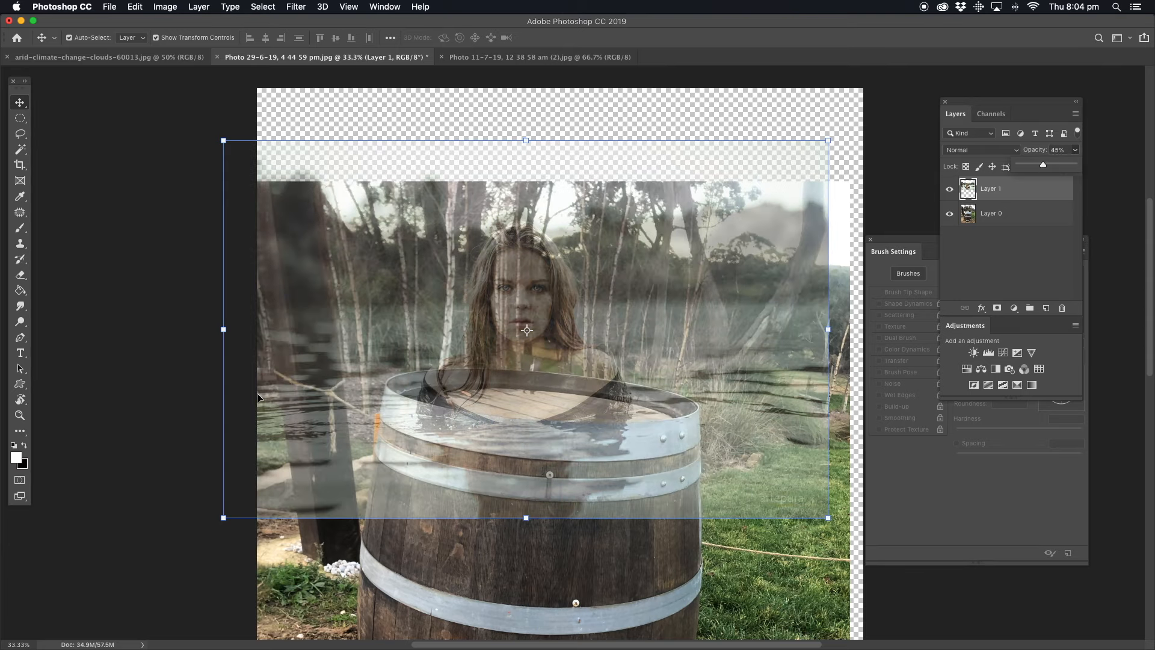
Begin a Pen path with a curved edge marking the water line inside the barrel's left rim, ending at the woman's sleeve
{"action": "left_click", "coordinate": [19, 415]}
{"action": "left_click", "coordinate": [457, 420]}
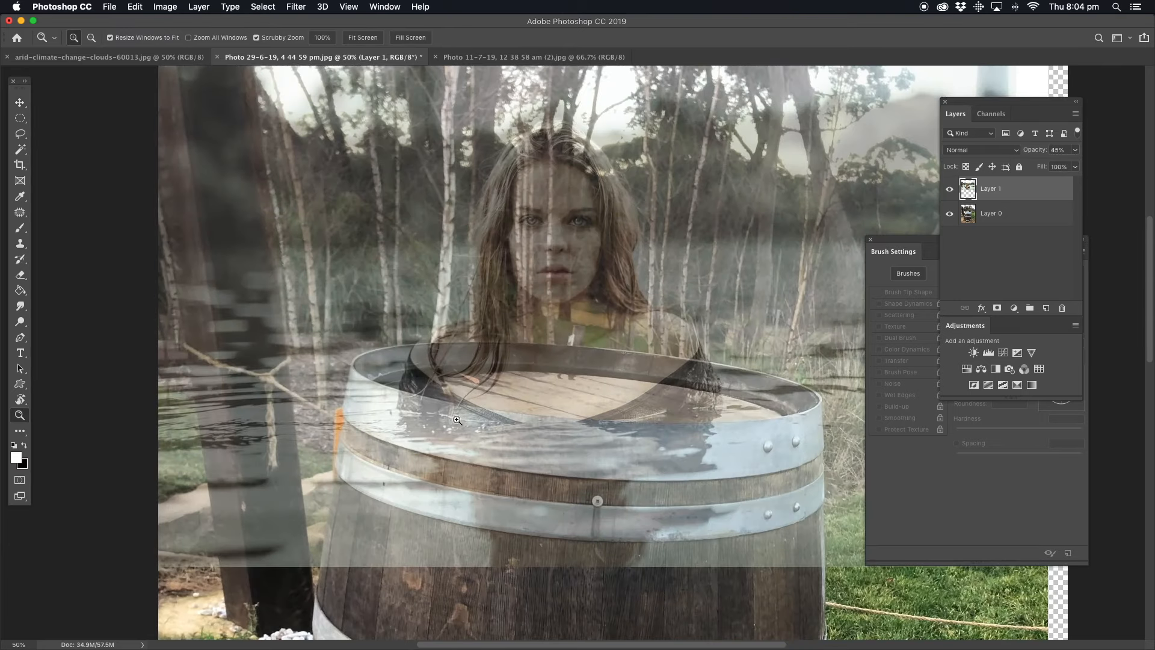
{"action": "left_click", "coordinate": [458, 420]}
{"action": "left_click", "coordinate": [451, 420]}
{"action": "left_click", "coordinate": [433, 403]}
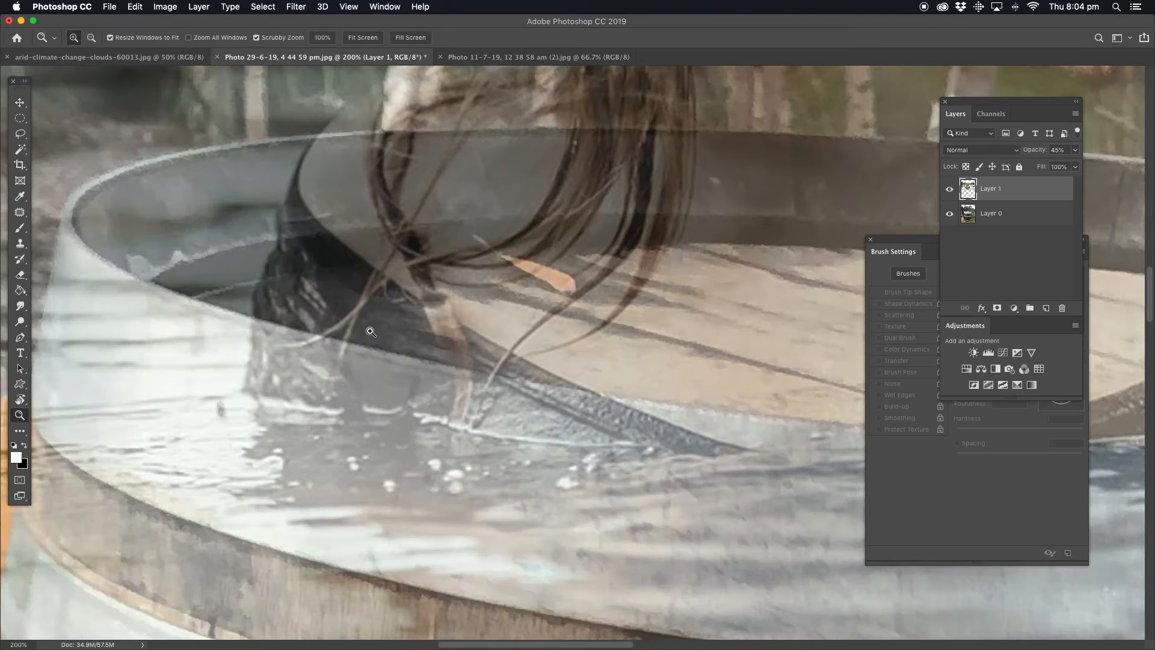
{"action": "left_click", "coordinate": [368, 330]}
{"action": "left_click", "coordinate": [629, 315], "text": "alt"}
{"action": "left_click", "coordinate": [632, 316], "text": "alt"}
{"action": "left_click", "coordinate": [632, 316], "text": "alt"}
{"action": "left_click", "coordinate": [632, 316], "text": "alt"}
{"action": "left_click_drag", "start_coordinate": [741, 329], "coordinate": [558, 329]}
{"action": "left_click", "coordinate": [457, 310]}
{"action": "left_click", "coordinate": [382, 275]}
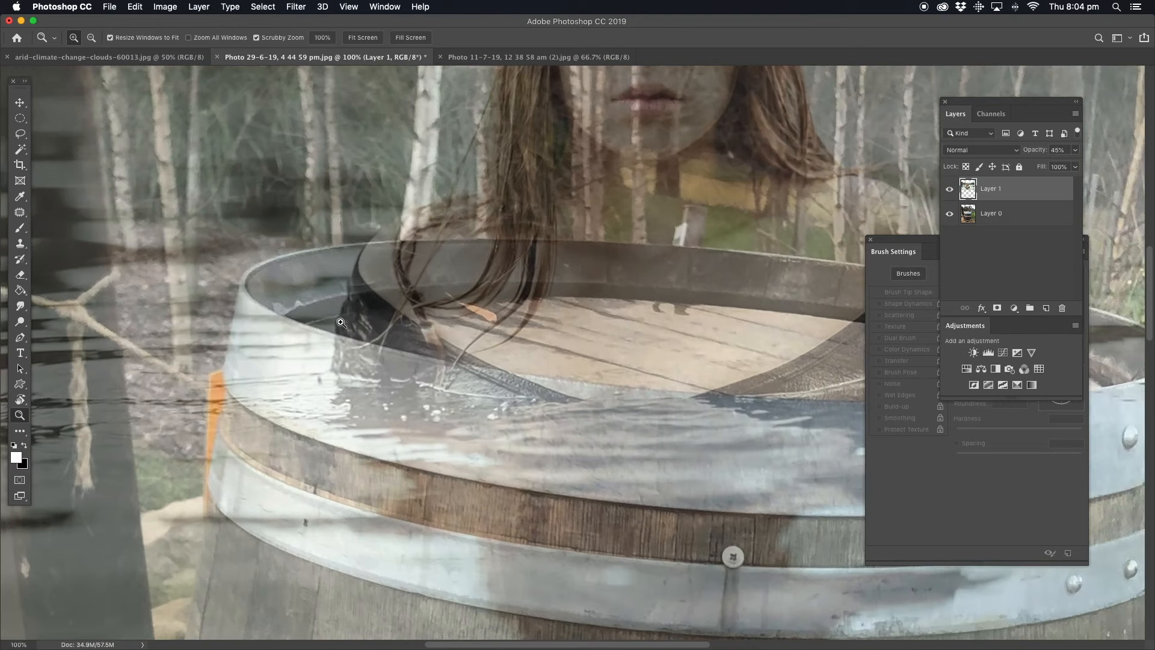
{"action": "left_click", "coordinate": [246, 271]}
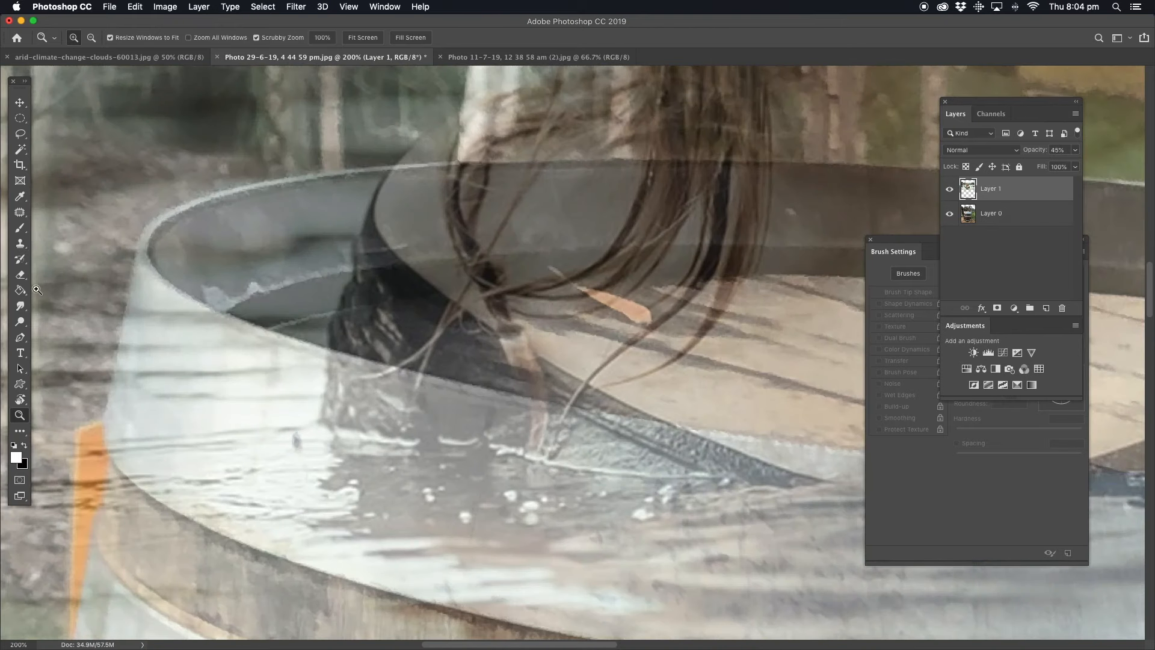
{"action": "left_click", "coordinate": [19, 337]}
{"action": "left_click", "coordinate": [230, 312]}
{"action": "left_click", "coordinate": [276, 298]}
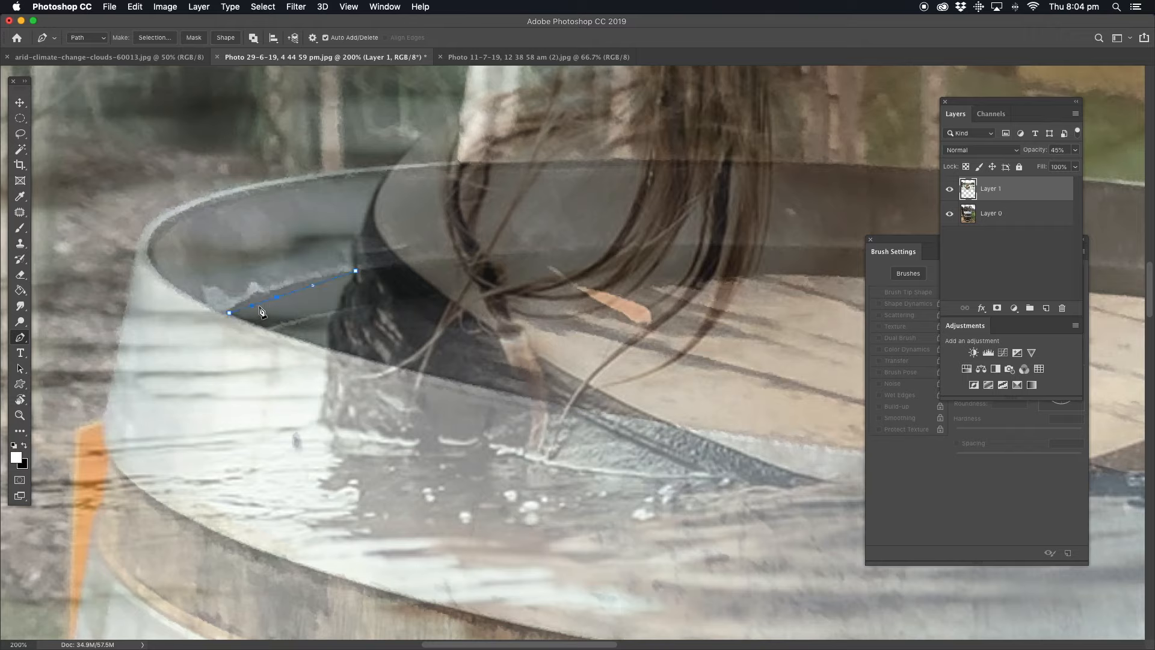
{"action": "left_click_drag", "start_coordinate": [265, 297], "coordinate": [261, 292]}
Close the Pen path around the barrel's left rim and the background beside and above it
{"action": "left_click", "coordinate": [167, 444]}
{"action": "left_click", "coordinate": [83, 271]}
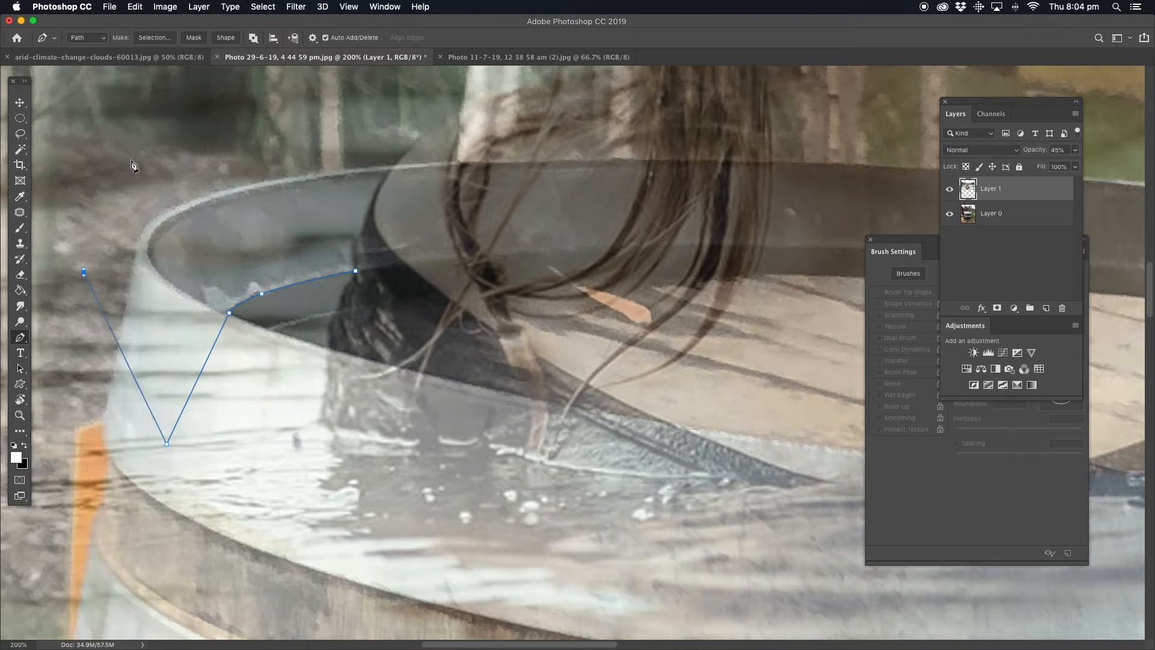
{"action": "left_click", "coordinate": [175, 121]}
{"action": "left_click", "coordinate": [345, 84]}
{"action": "left_click", "coordinate": [362, 136]}
{"action": "left_click", "coordinate": [341, 225]}
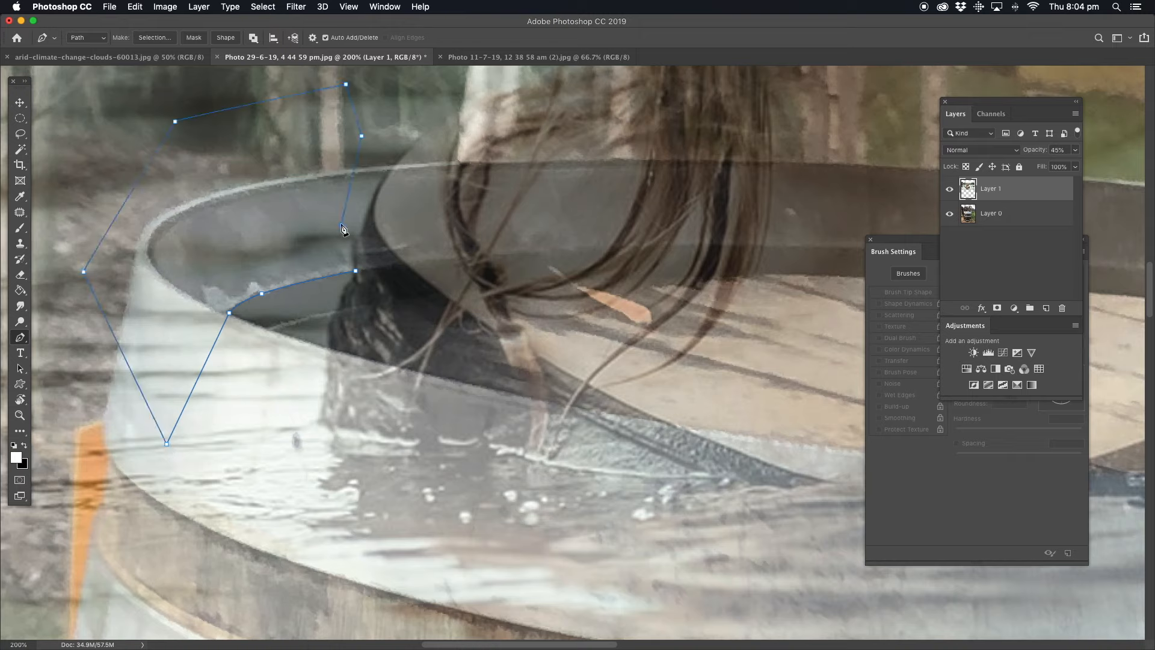
{"action": "left_click", "coordinate": [353, 269]}
Convert the closed path into a selection and delete that part of the woman photo on Layer 1
{"action": "right_click", "coordinate": [354, 271]}
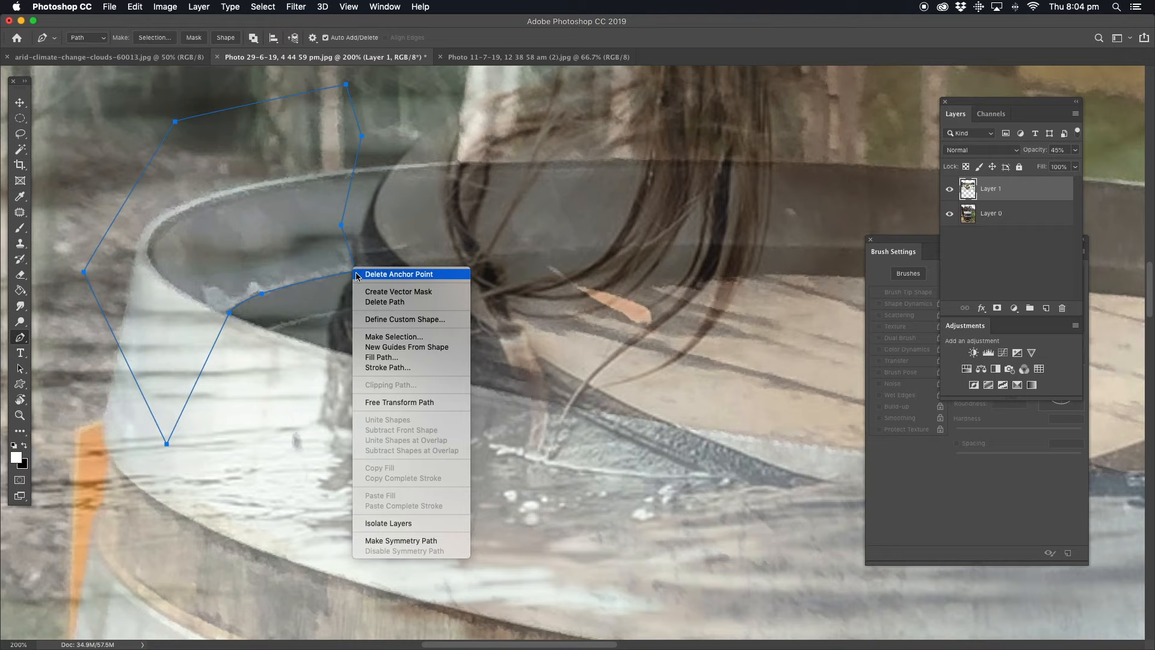
{"action": "left_click", "coordinate": [403, 340]}
{"action": "key", "text": "Return"}
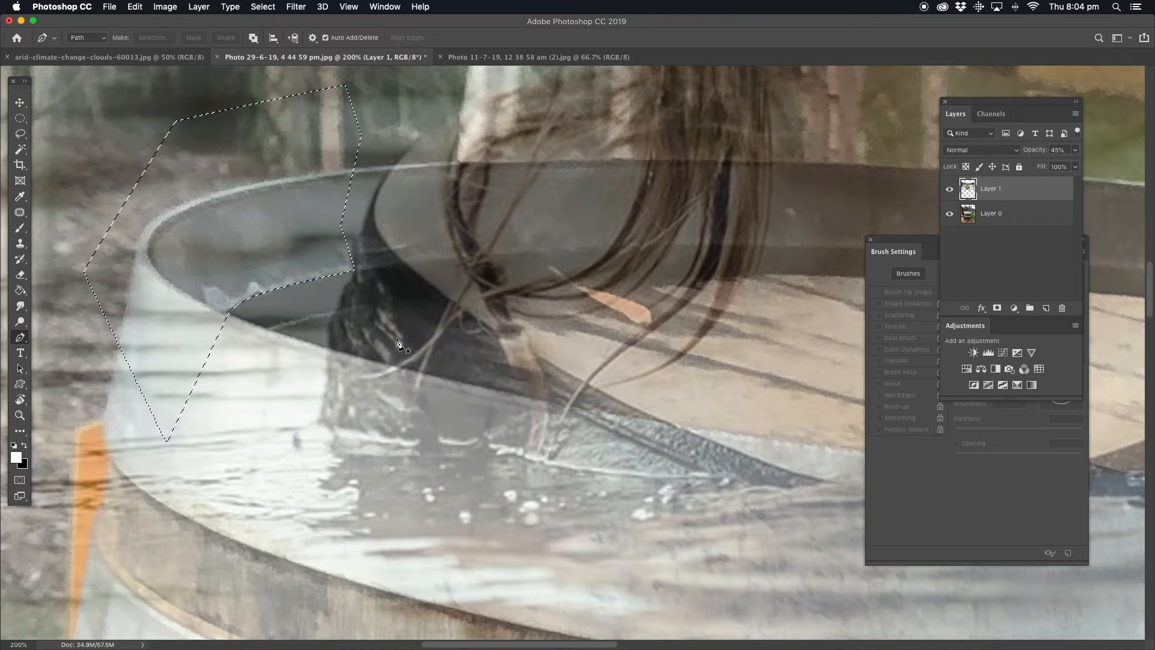
{"action": "key", "text": "Delete"}
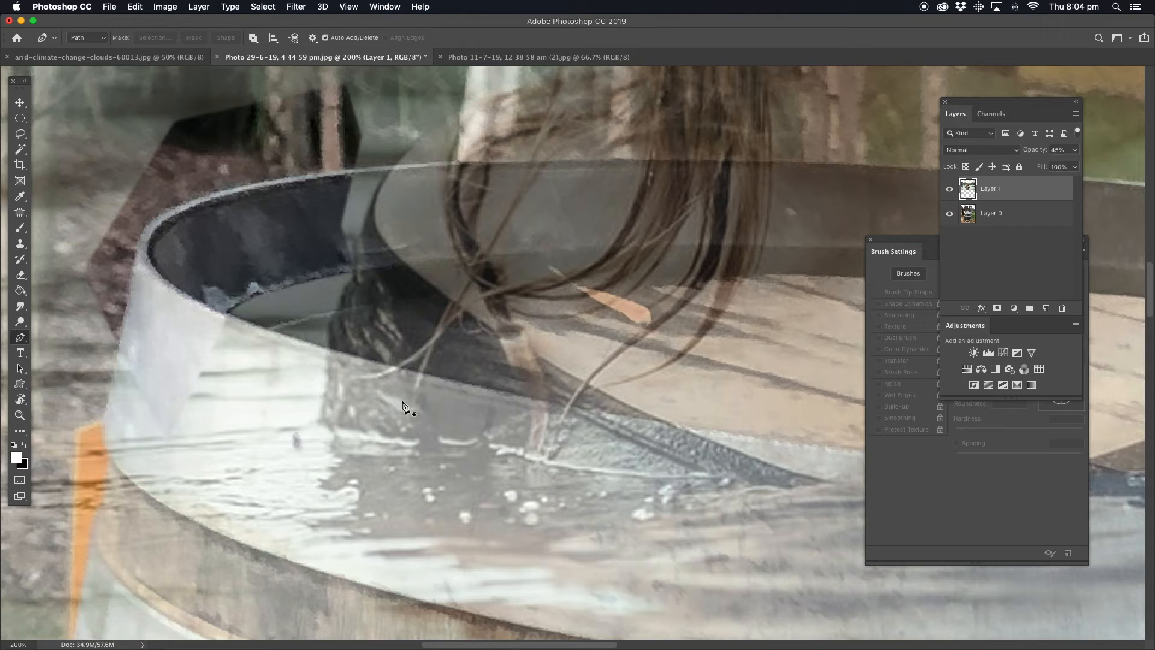
Begin a new Pen path at the barrel's left inner rim and curve it along the front edge of the opening
{"action": "scroll", "coordinate": [405, 405], "scroll_direction": "right", "scroll_amount": 5}
{"action": "scroll", "coordinate": [405, 405], "scroll_direction": "down", "scroll_amount": 3}
{"action": "left_click", "coordinate": [72, 219]}
{"action": "left_click", "coordinate": [786, 363]}
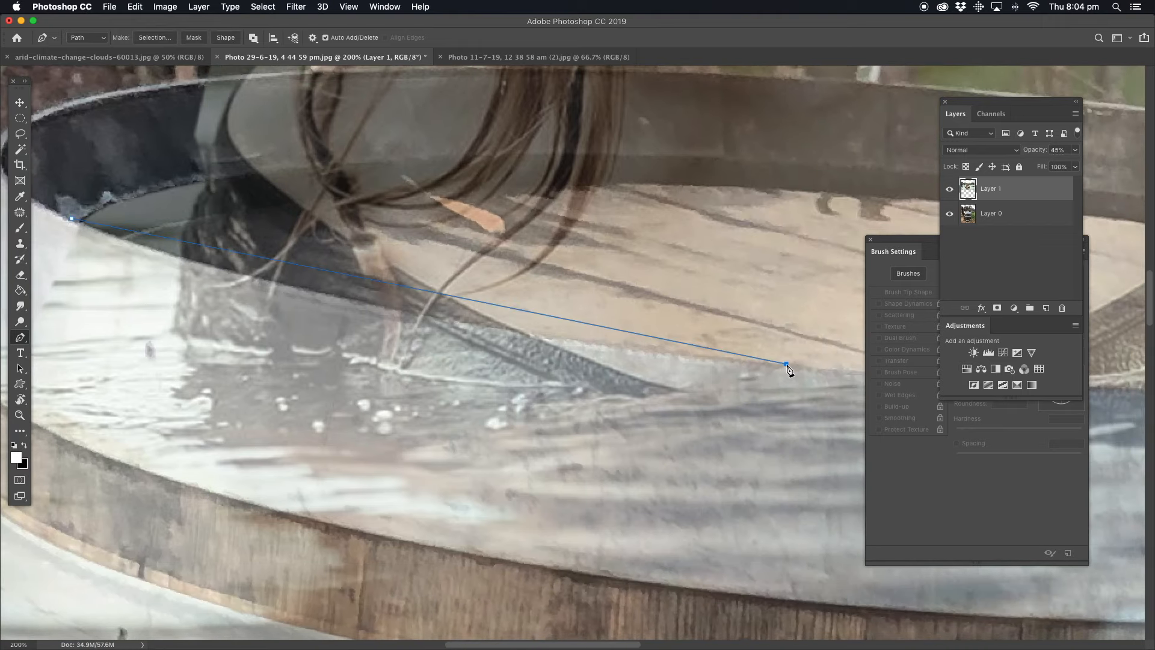
{"action": "left_click", "coordinate": [382, 281]}
{"action": "left_click_drag", "start_coordinate": [381, 283], "coordinate": [343, 298]}
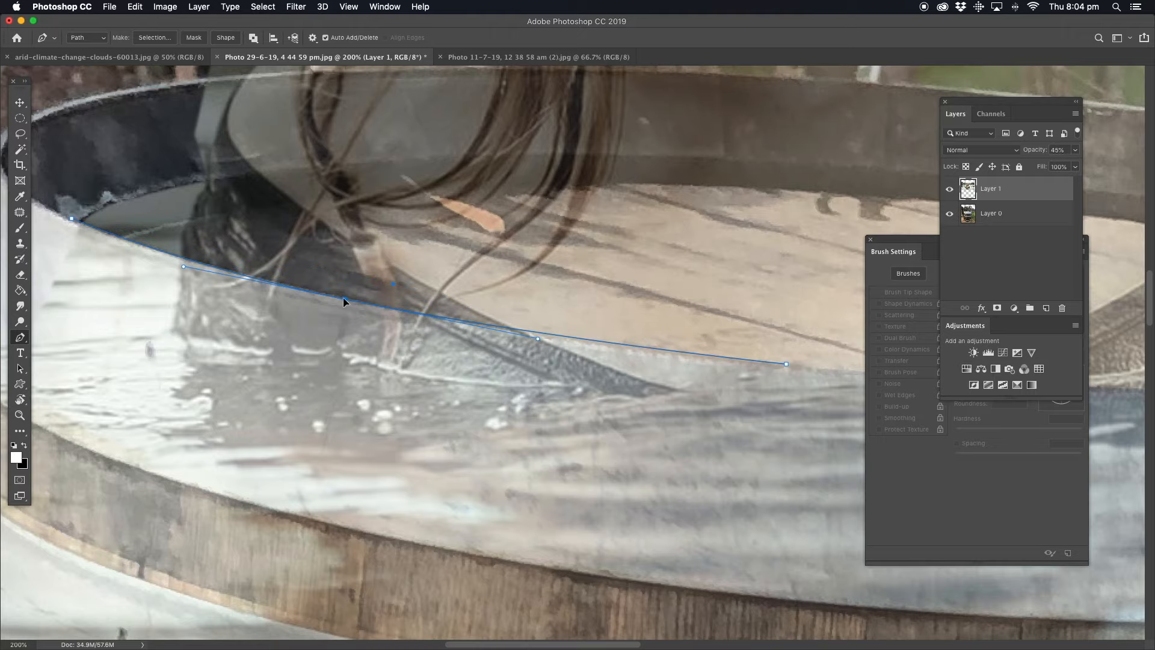
Extend the Pen path along the front rim toward the barrel's right side, adding anchor points to fit its curve
{"action": "left_click_drag", "start_coordinate": [795, 409], "coordinate": [273, 348]}
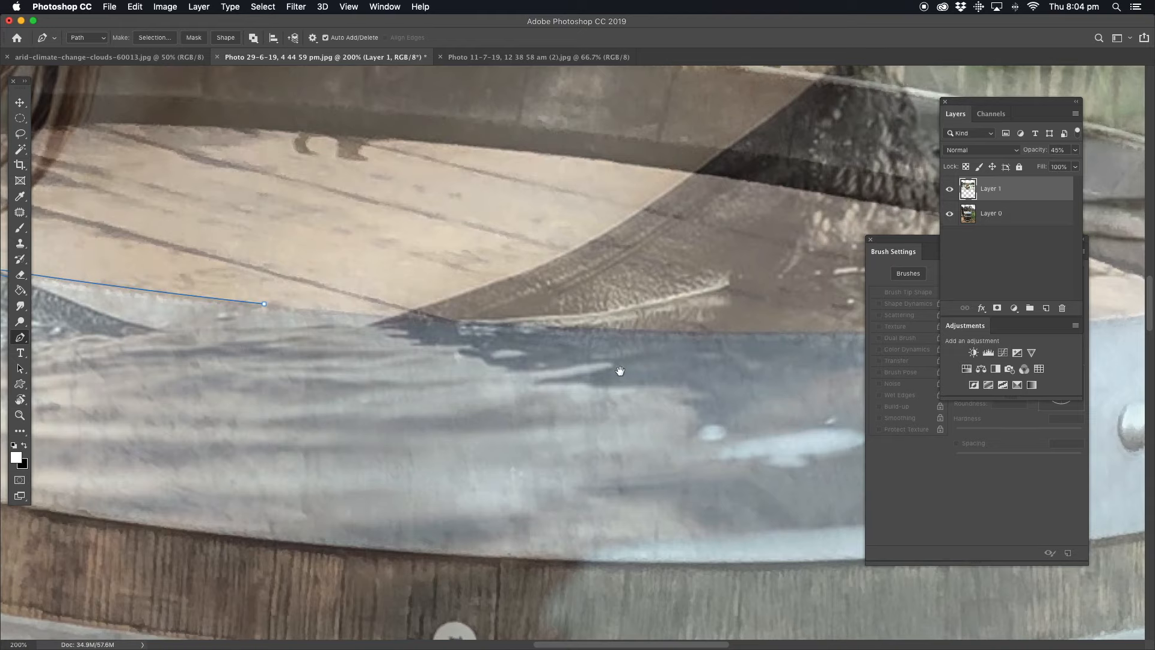
{"action": "left_click", "coordinate": [832, 331]}
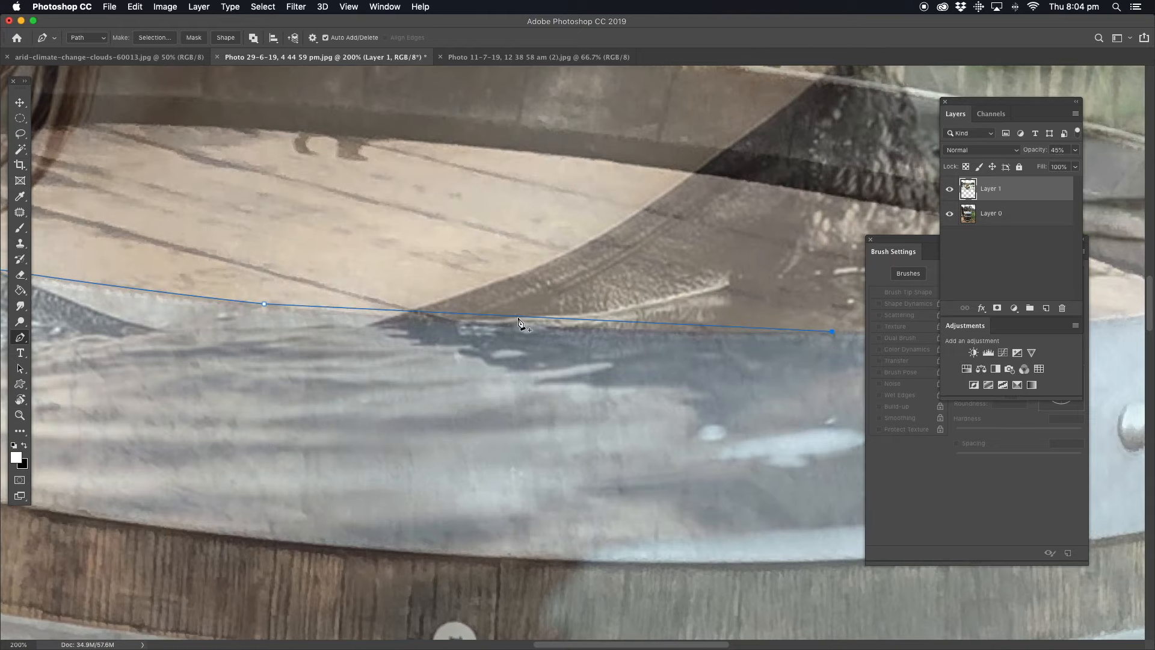
{"action": "left_click_drag", "start_coordinate": [528, 316], "coordinate": [539, 324]}
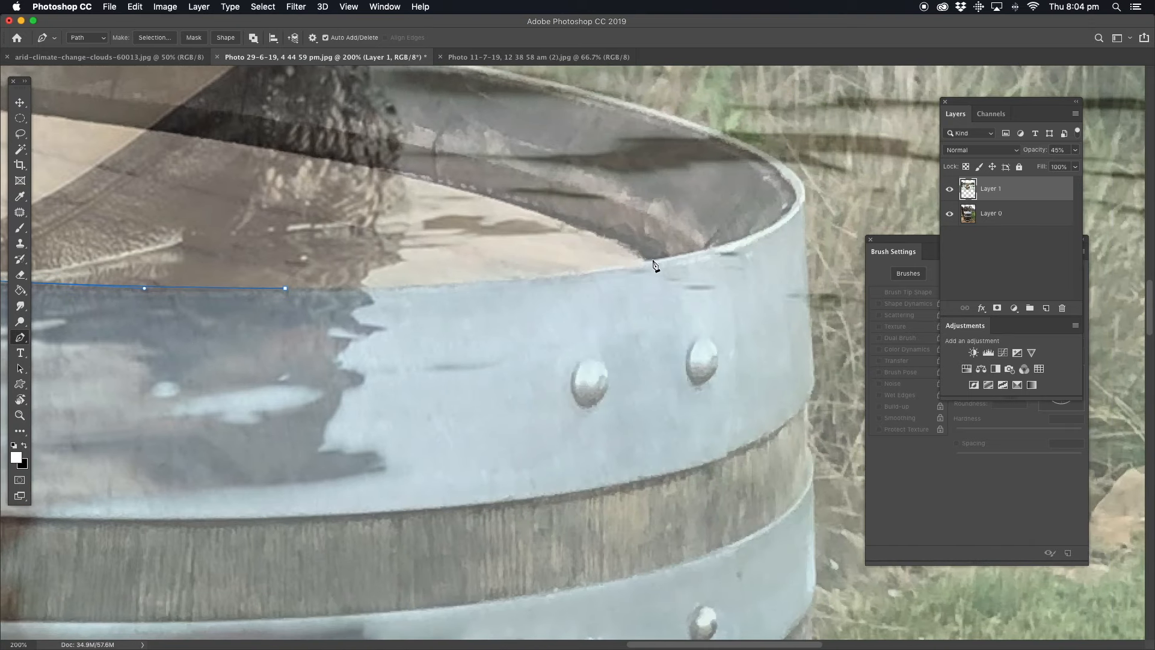
{"action": "left_click", "coordinate": [653, 260]}
{"action": "left_click", "coordinate": [467, 275]}
{"action": "left_click_drag", "start_coordinate": [468, 275], "coordinate": [493, 281]}
{"action": "left_click_drag", "start_coordinate": [653, 260], "coordinate": [658, 261]}
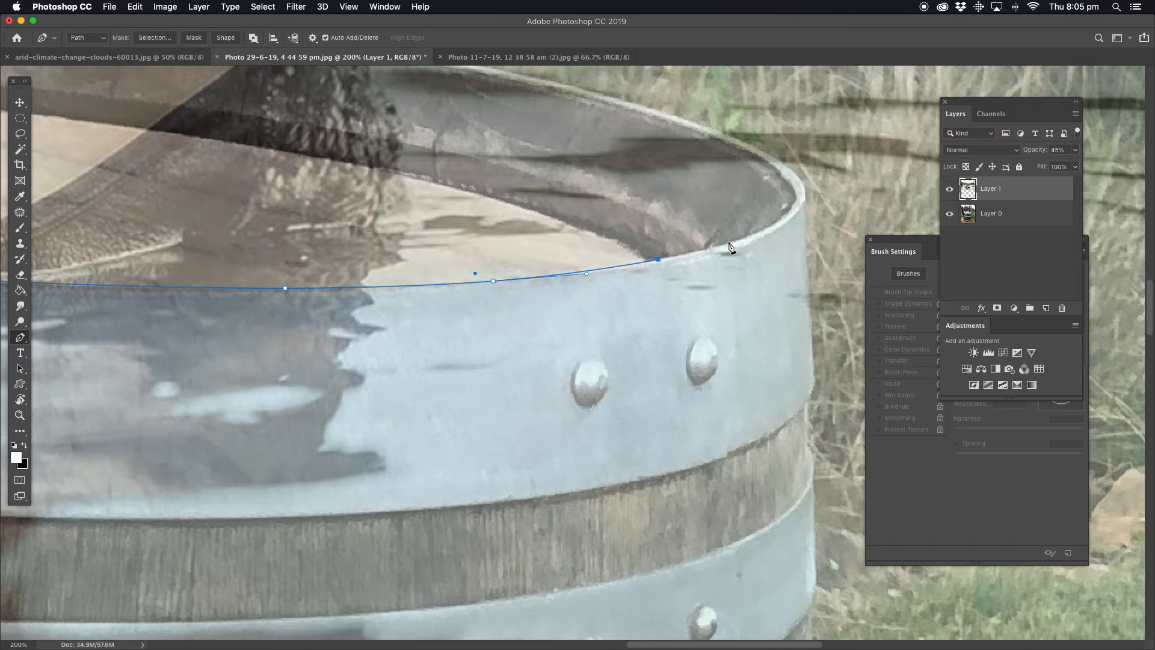
Continue the path to the right rim and curve it back along the inner wall to the woman's sleeve as the water line
{"action": "left_click", "coordinate": [709, 247]}
{"action": "left_click", "coordinate": [396, 141]}
{"action": "left_click_drag", "start_coordinate": [573, 202], "coordinate": [658, 256]}
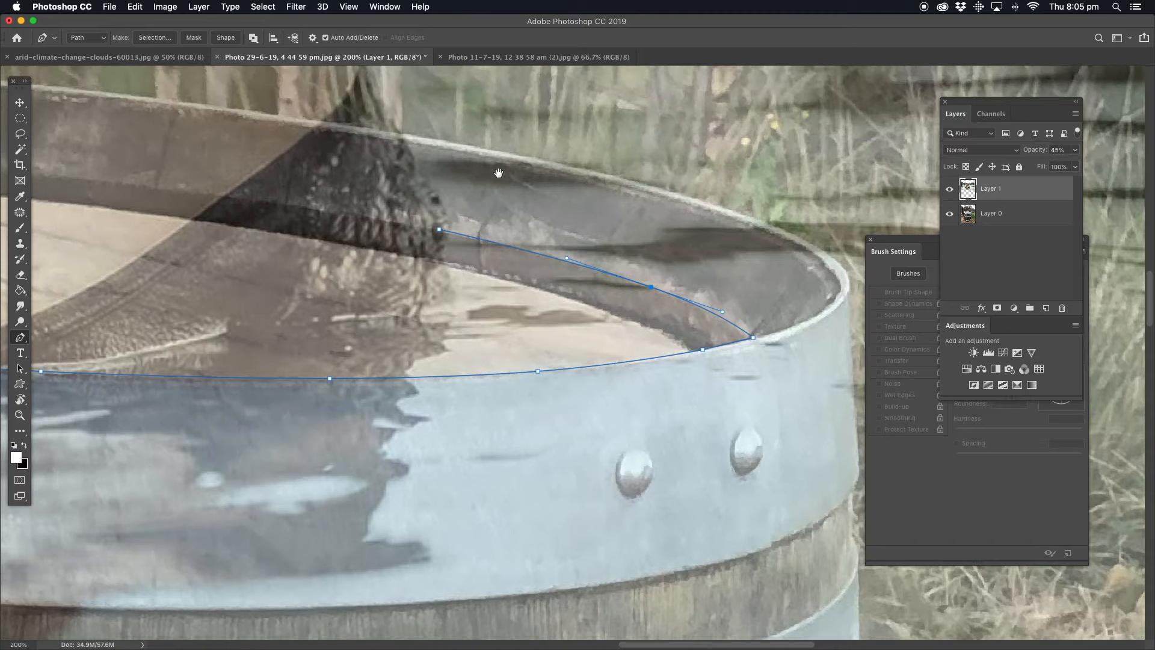
Close the path around the barrel's right rim and across the front metal band back to its starting point
{"action": "left_click", "coordinate": [437, 114]}
{"action": "left_click", "coordinate": [804, 157]}
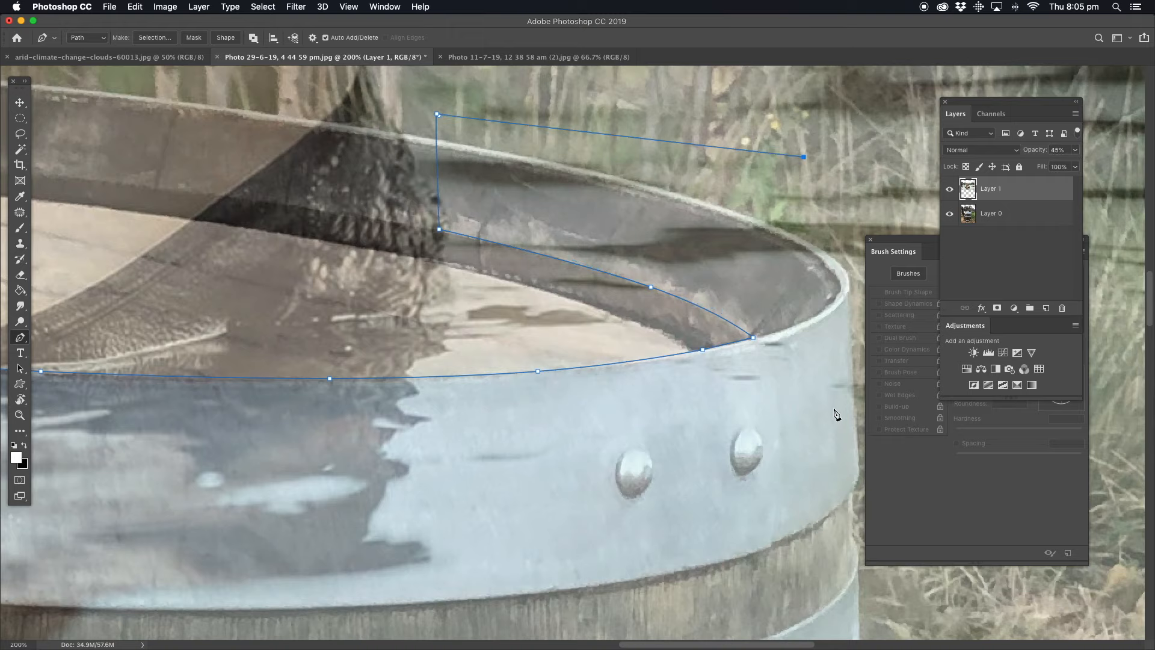
{"action": "left_click_drag", "start_coordinate": [237, 541], "coordinate": [909, 381]}
{"action": "left_click_drag", "start_coordinate": [271, 363], "coordinate": [737, 451]}
{"action": "left_click_drag", "start_coordinate": [268, 299], "coordinate": [394, 348]}
{"action": "left_click", "coordinate": [157, 317]}
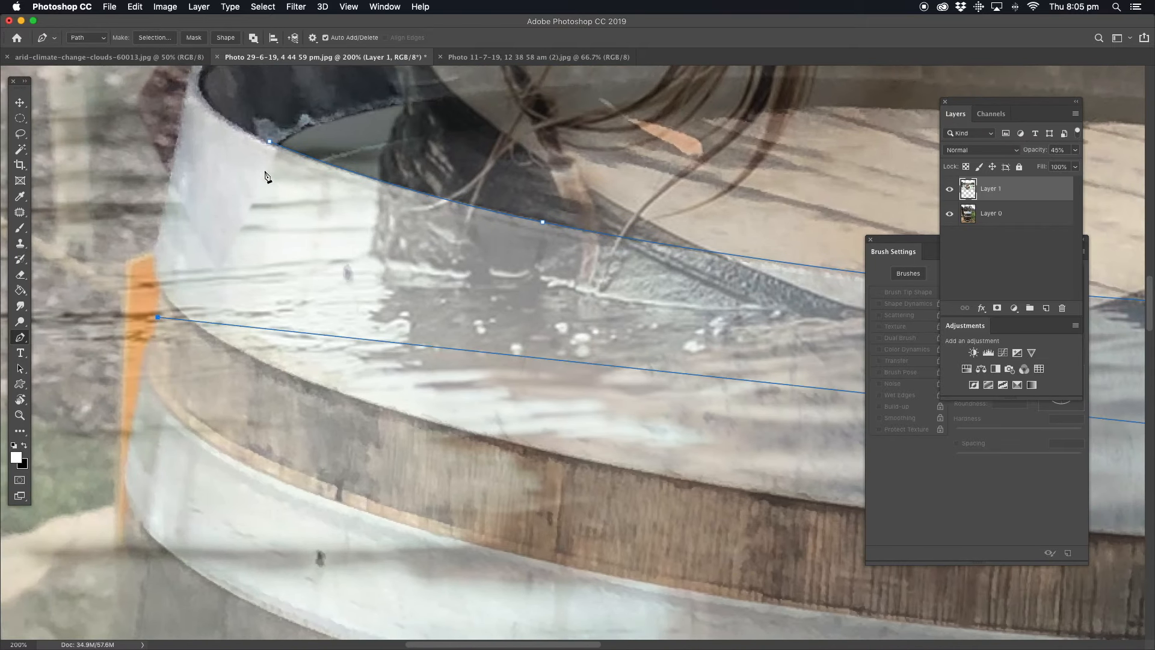
{"action": "left_click", "coordinate": [270, 142]}
Convert the rim path into a selection and cut that part of the woman photo from Layer 1
{"action": "right_click", "coordinate": [271, 139]}
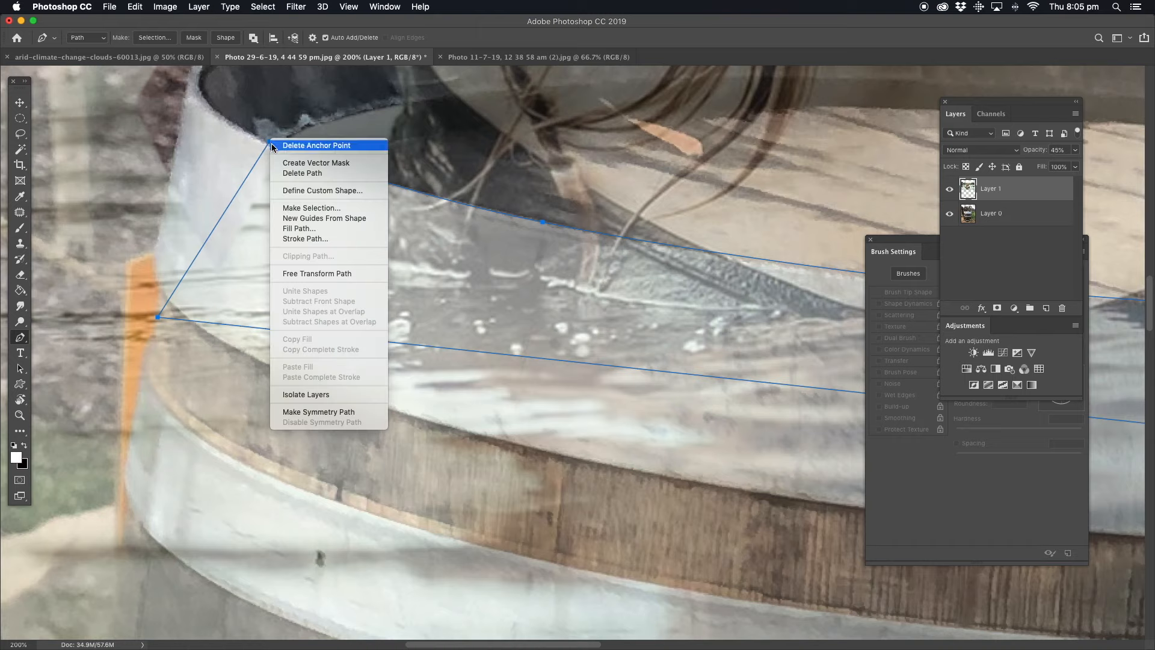
{"action": "left_click", "coordinate": [304, 207]}
{"action": "key", "text": "Return"}
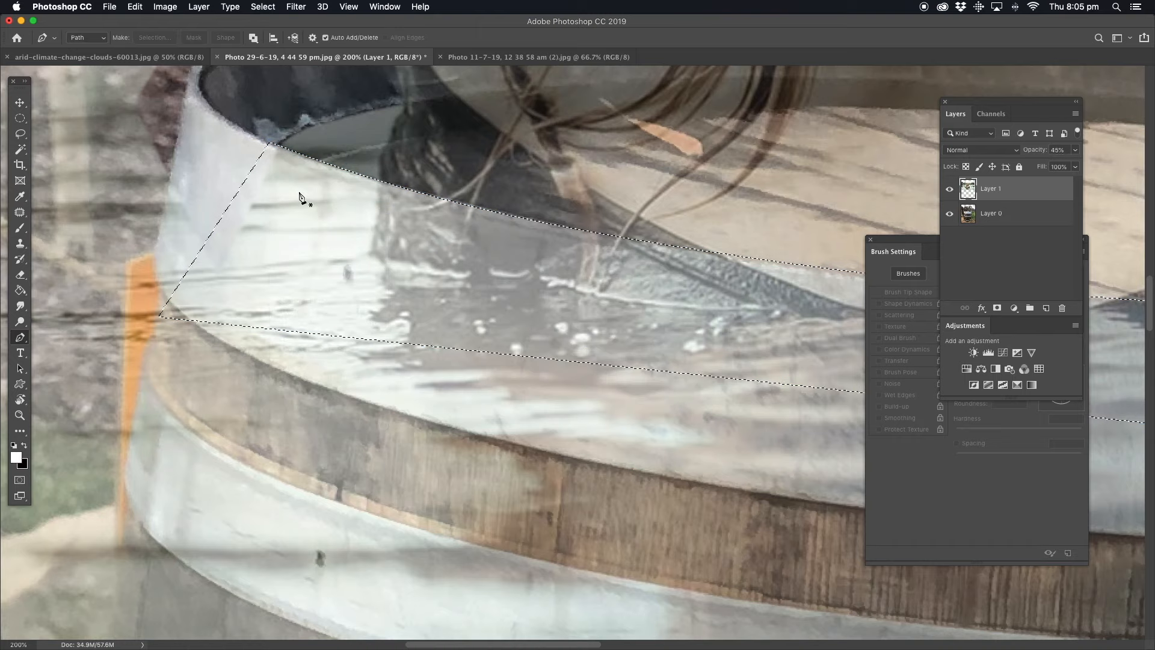
{"action": "key", "text": "super+x"}
Lasso the leftover part of the woman photo below the barrel's rim, delete it and deselect
{"action": "left_click", "coordinate": [20, 415]}
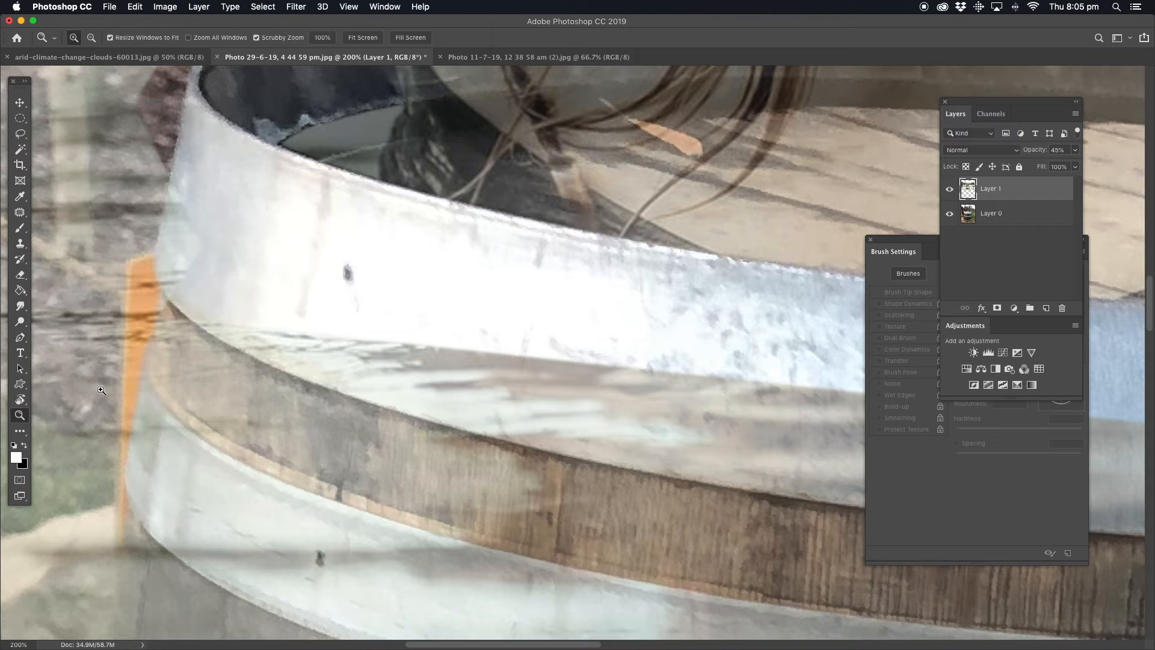
{"action": "left_click", "coordinate": [577, 309], "text": "alt"}
{"action": "left_click", "coordinate": [578, 309], "text": "alt"}
{"action": "left_click_drag", "start_coordinate": [595, 271], "coordinate": [403, 262]}
{"action": "left_click", "coordinate": [598, 297], "text": "alt"}
{"action": "left_click", "coordinate": [599, 297], "text": "alt"}
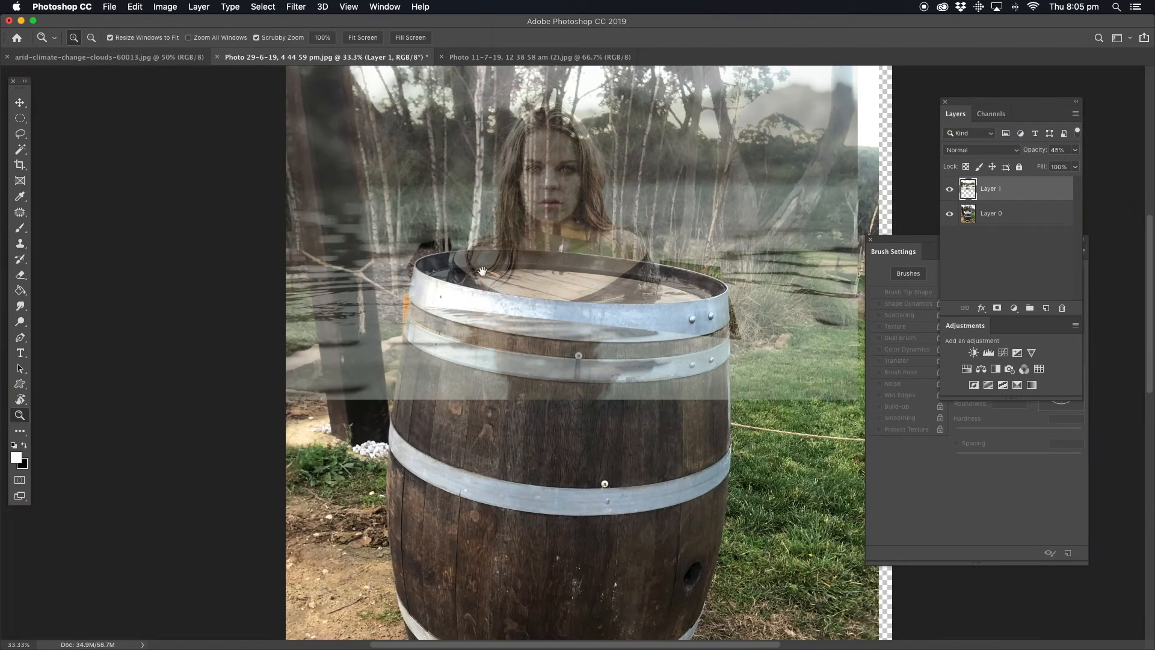
{"action": "left_click", "coordinate": [20, 134]}
{"action": "mouse_move", "coordinate": [359, 296]}
{"action": "left_mouse_down"}
{"action": "mouse_move", "coordinate": [314, 288]}
{"action": "mouse_move", "coordinate": [419, 542]}
{"action": "mouse_move", "coordinate": [821, 530]}
{"action": "mouse_move", "coordinate": [841, 362]}
{"action": "mouse_move", "coordinate": [736, 322]}
{"action": "mouse_move", "coordinate": [390, 297]}
{"action": "left_mouse_up"}
{"action": "key", "text": "BackSpace"}
{"action": "key", "text": "super+d"}
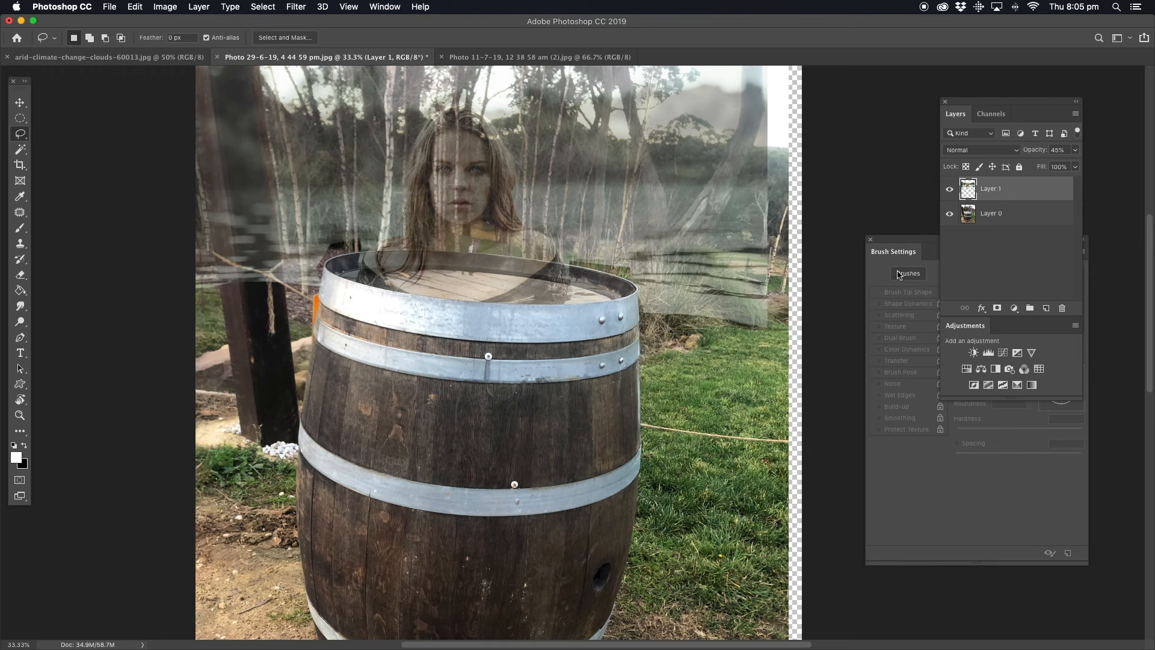
Raise Layer 1's opacity to 100%
{"action": "left_click", "coordinate": [1073, 151]}
{"action": "left_click_drag", "start_coordinate": [1043, 169], "coordinate": [1116, 169]}
{"action": "scroll", "coordinate": [368, 309], "scroll_direction": "up", "scroll_amount": 5}
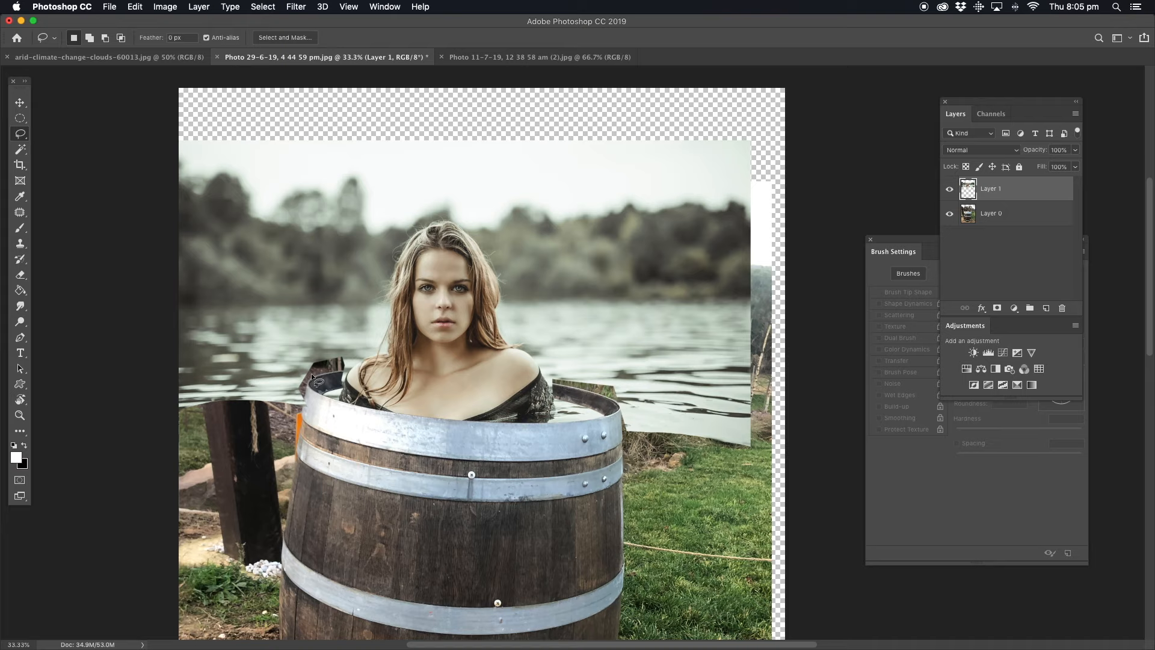
Lasso and delete the lake background on both sides of the woman from Layer 1, keeping a rough margin around her
{"action": "mouse_move", "coordinate": [348, 360]}
{"action": "left_mouse_down"}
{"action": "mouse_move", "coordinate": [365, 337]}
{"action": "mouse_move", "coordinate": [352, 181]}
{"action": "mouse_move", "coordinate": [291, 110]}
{"action": "mouse_move", "coordinate": [92, 187]}
{"action": "mouse_move", "coordinate": [91, 411]}
{"action": "mouse_move", "coordinate": [302, 453]}
{"action": "left_mouse_up"}
{"action": "left_click_drag", "start_coordinate": [323, 381], "coordinate": [330, 375]}
{"action": "key", "text": "Delete"}
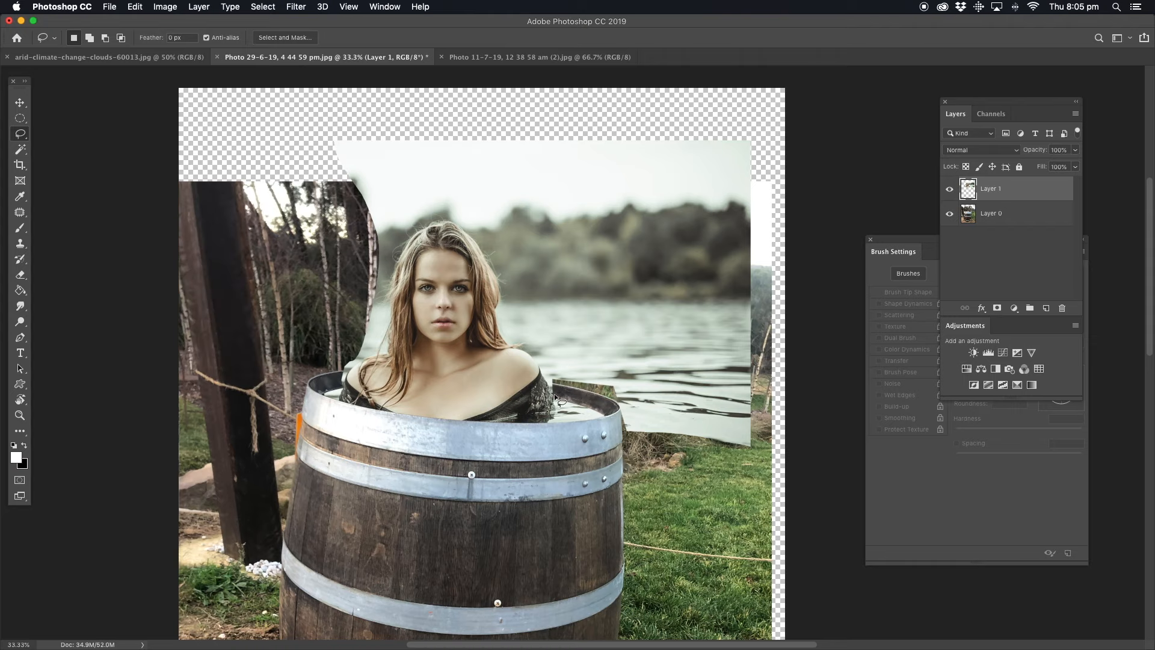
{"action": "mouse_move", "coordinate": [555, 391]}
{"action": "left_mouse_down"}
{"action": "mouse_move", "coordinate": [611, 418]}
{"action": "mouse_move", "coordinate": [624, 453]}
{"action": "mouse_move", "coordinate": [783, 469]}
{"action": "mouse_move", "coordinate": [846, 234]}
{"action": "mouse_move", "coordinate": [730, 90]}
{"action": "mouse_move", "coordinate": [515, 101]}
{"action": "mouse_move", "coordinate": [519, 312]}
{"action": "left_mouse_up"}
{"action": "key", "text": "Delete"}
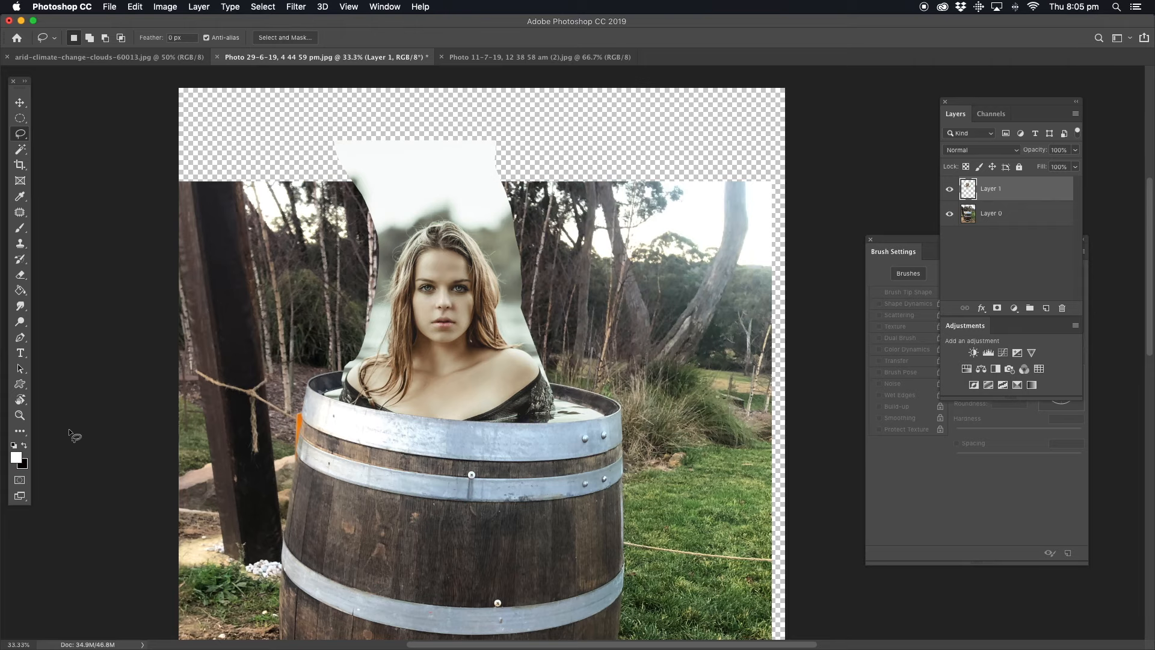
Lasso and delete the leftover water background just above the woman's shoulder on the left side of the photo
{"action": "left_click", "coordinate": [20, 415]}
{"action": "left_click", "coordinate": [391, 407]}
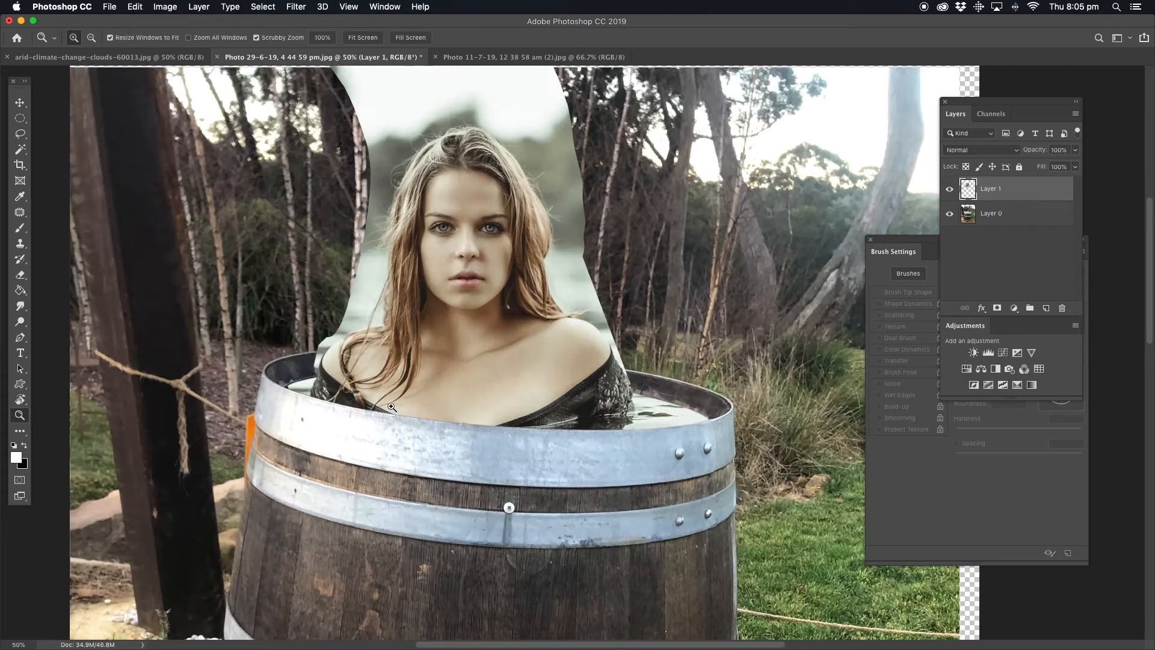
{"action": "left_click", "coordinate": [336, 349]}
{"action": "left_click", "coordinate": [336, 349]}
{"action": "left_click", "coordinate": [336, 349]}
{"action": "left_click", "coordinate": [336, 349]}
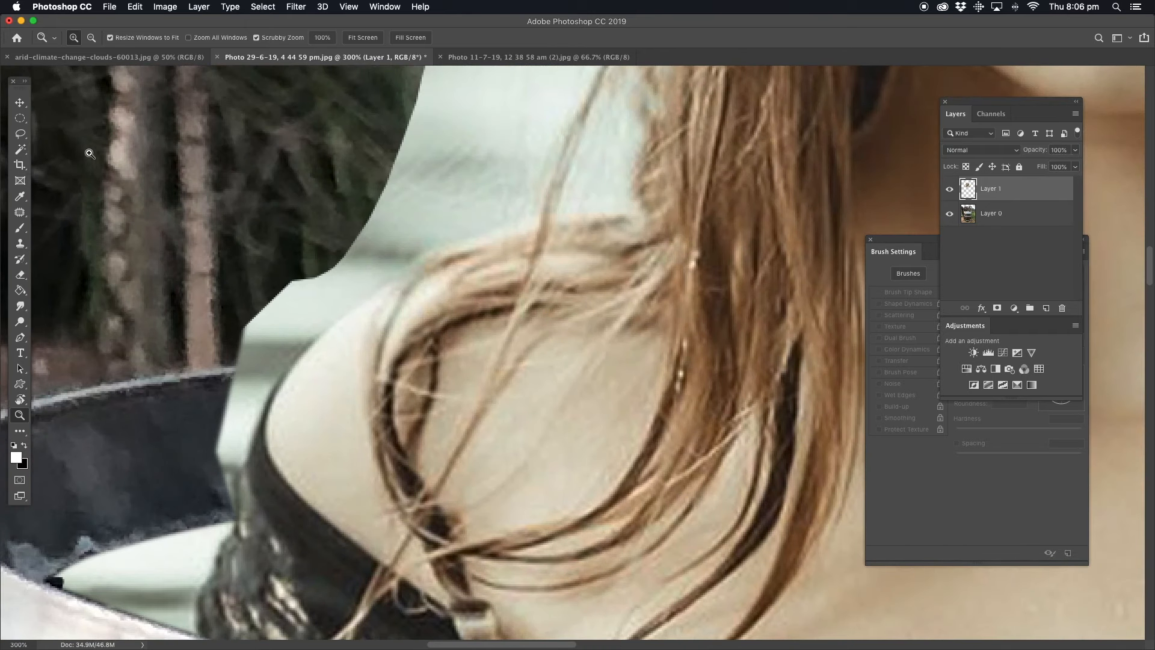
{"action": "left_click", "coordinate": [20, 275]}
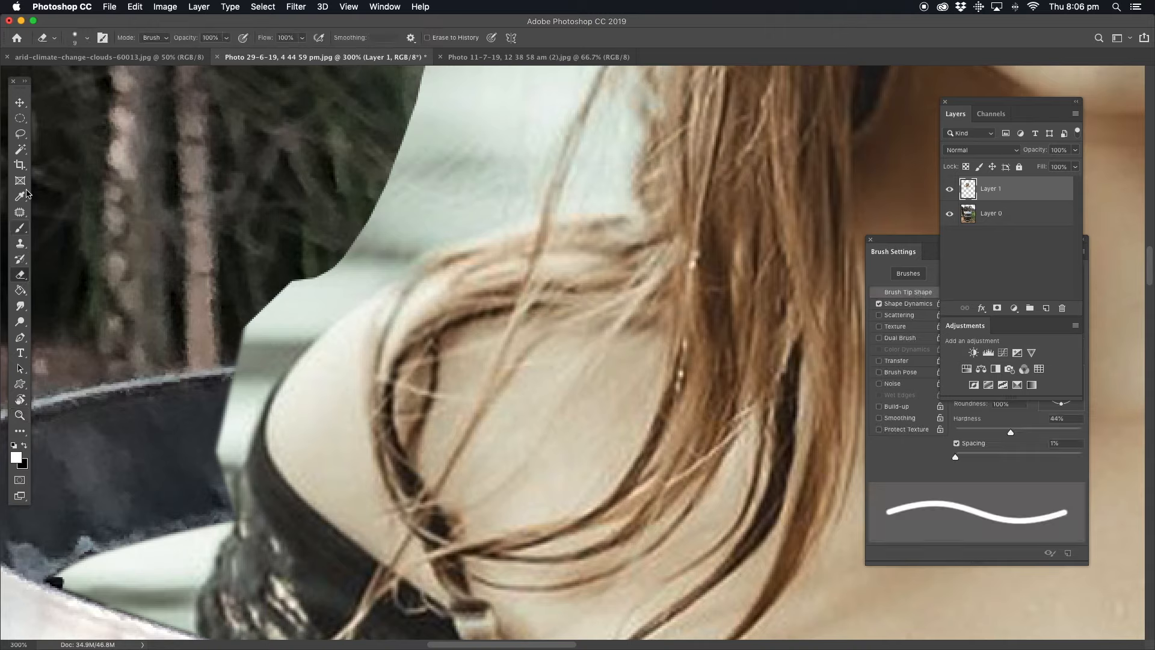
{"action": "left_click", "coordinate": [20, 134]}
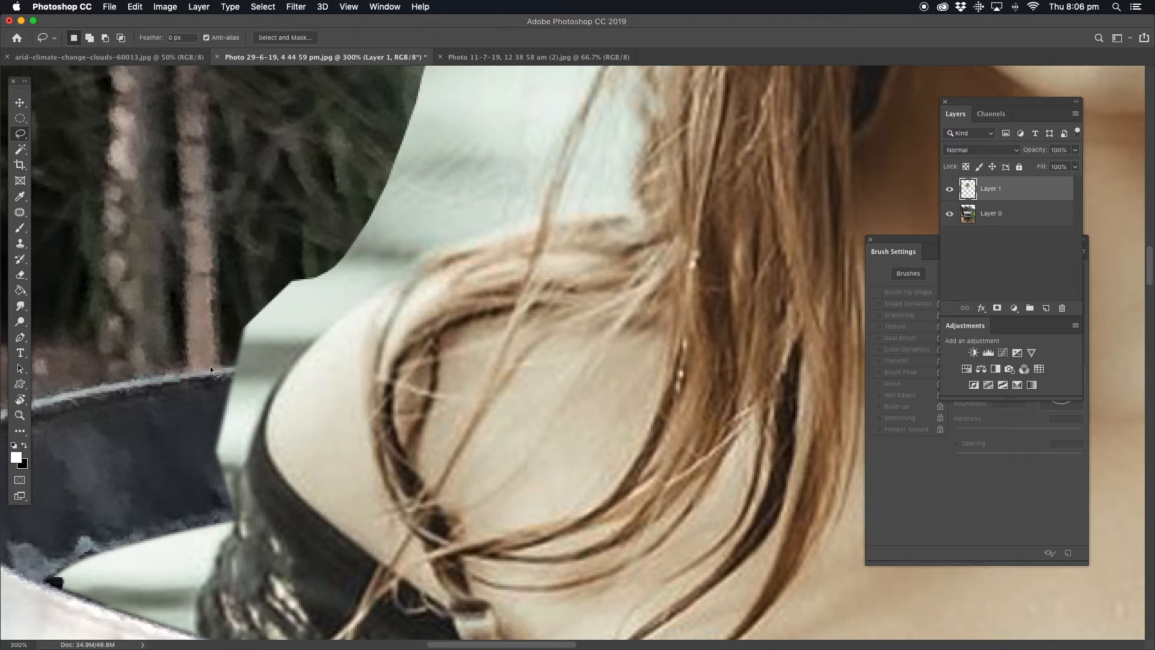
{"action": "left_click_drag", "start_coordinate": [178, 436], "coordinate": [236, 300]}
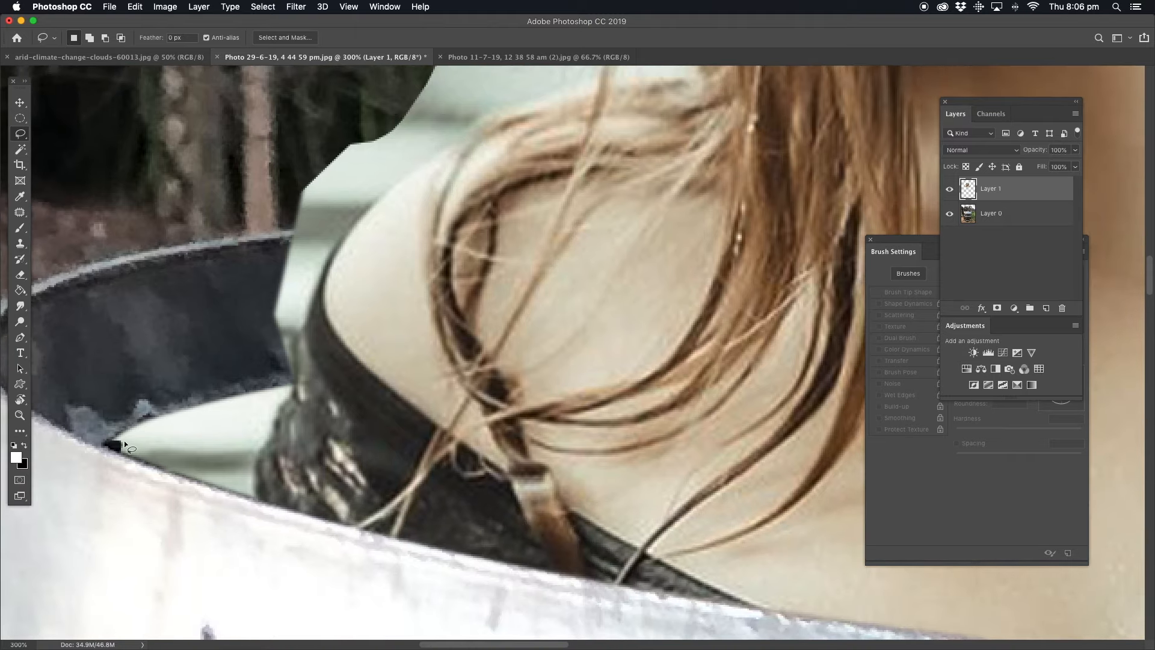
{"action": "left_click_drag", "start_coordinate": [248, 240], "coordinate": [165, 353]}
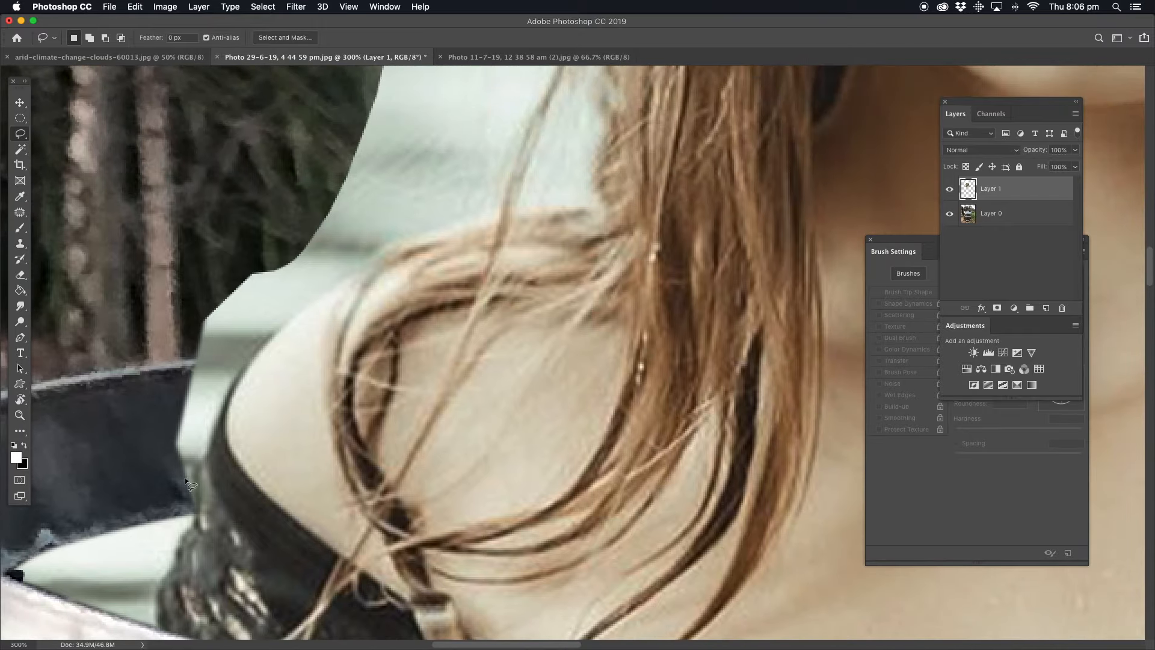
{"action": "mouse_move", "coordinate": [178, 343]}
{"action": "left_mouse_down"}
{"action": "mouse_move", "coordinate": [180, 257]}
{"action": "mouse_move", "coordinate": [179, 341]}
{"action": "left_mouse_up"}
{"action": "key", "text": "Delete"}
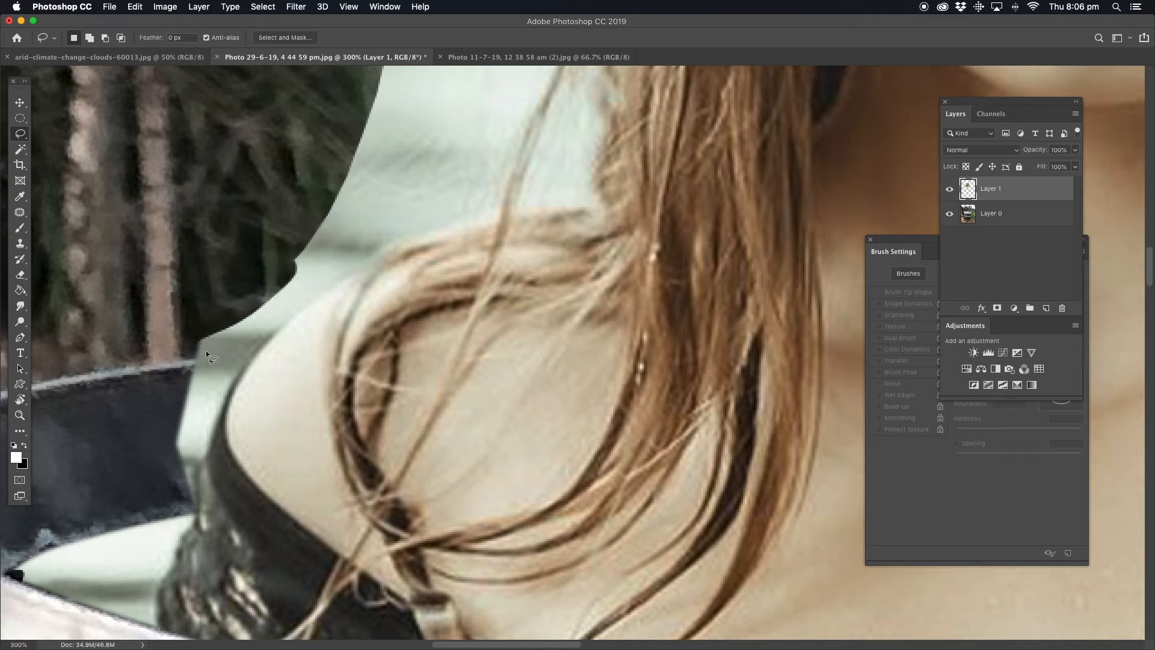
Add a layer mask to Layer 1
{"action": "left_click", "coordinate": [20, 276]}
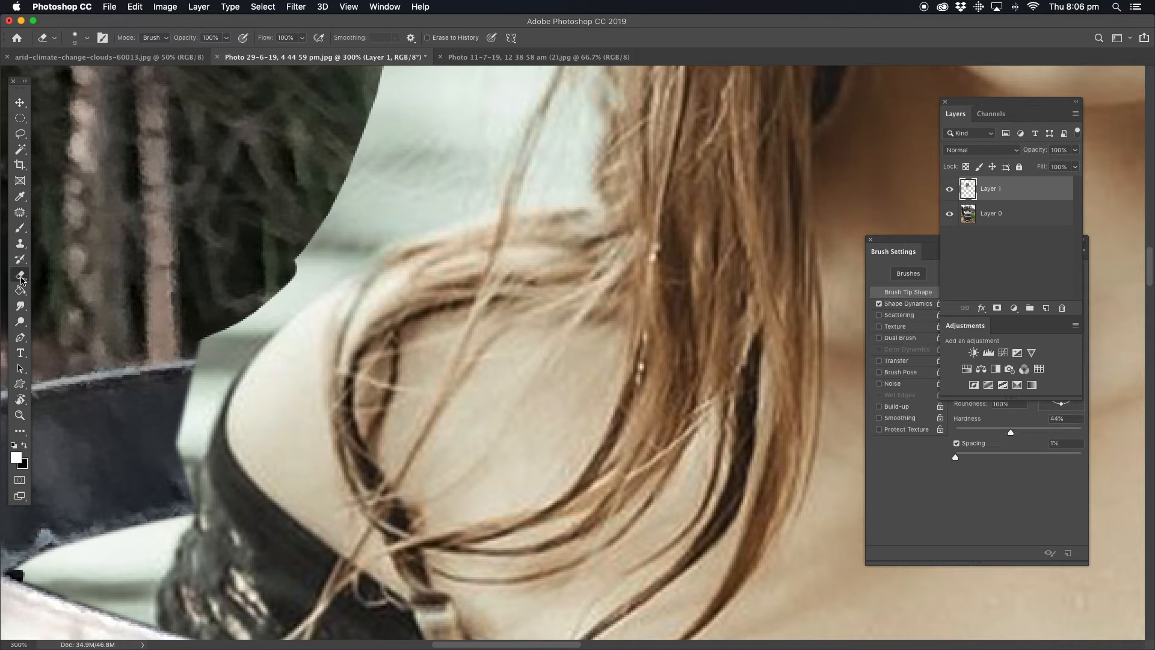
{"action": "left_click", "coordinate": [953, 416]}
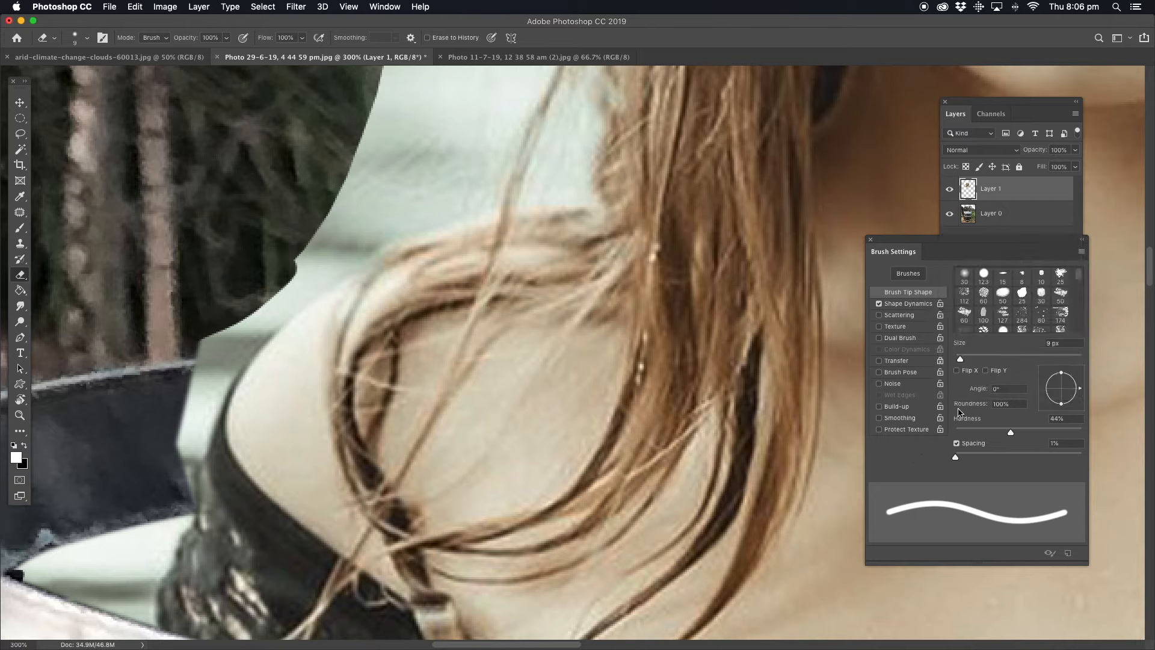
{"action": "left_click", "coordinate": [1000, 193]}
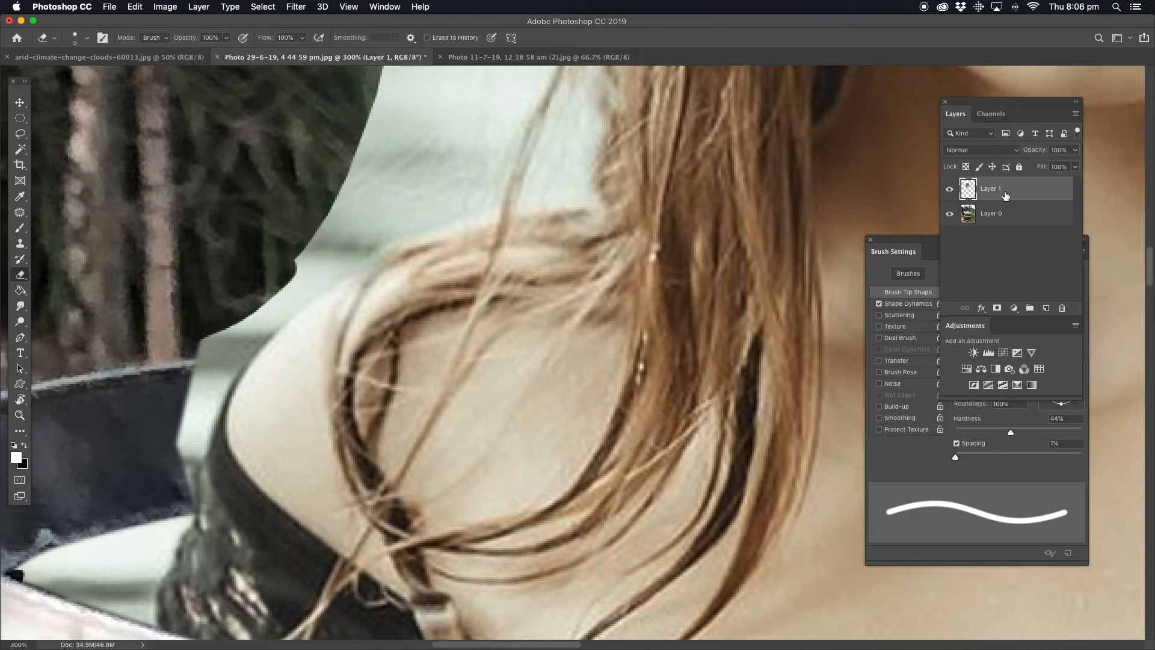
{"action": "left_click", "coordinate": [997, 309]}
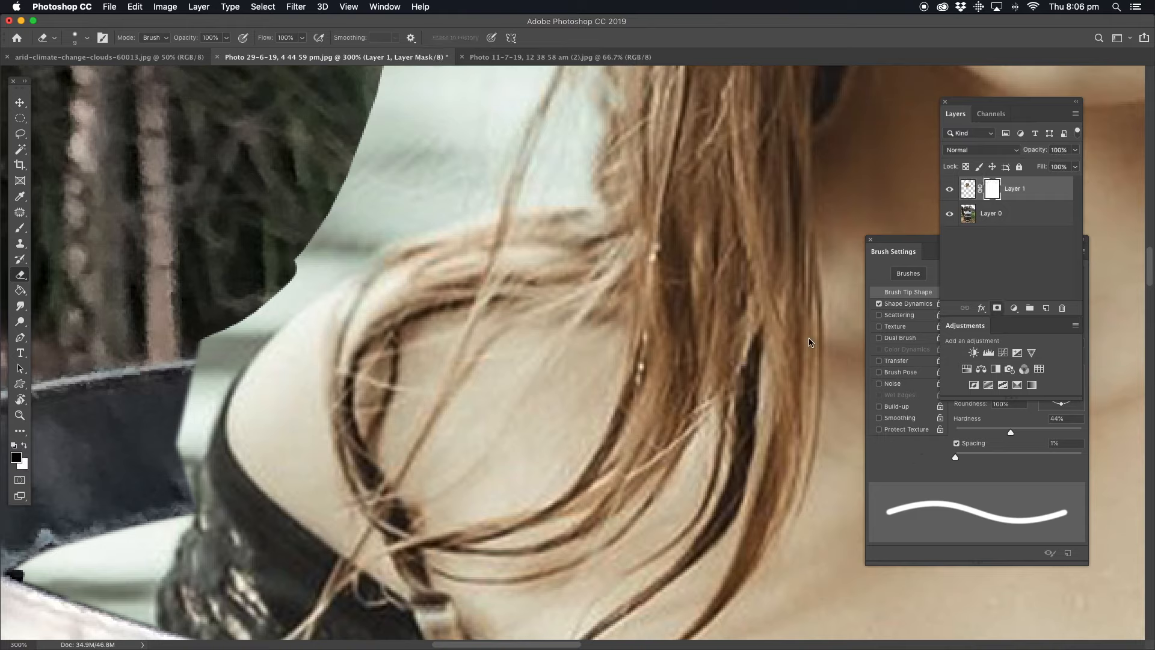
Mask out the background between the left shoulder and the barrel's inner wall with a soft 7 px brush, correcting overpainted spots in white
{"action": "left_click", "coordinate": [20, 228]}
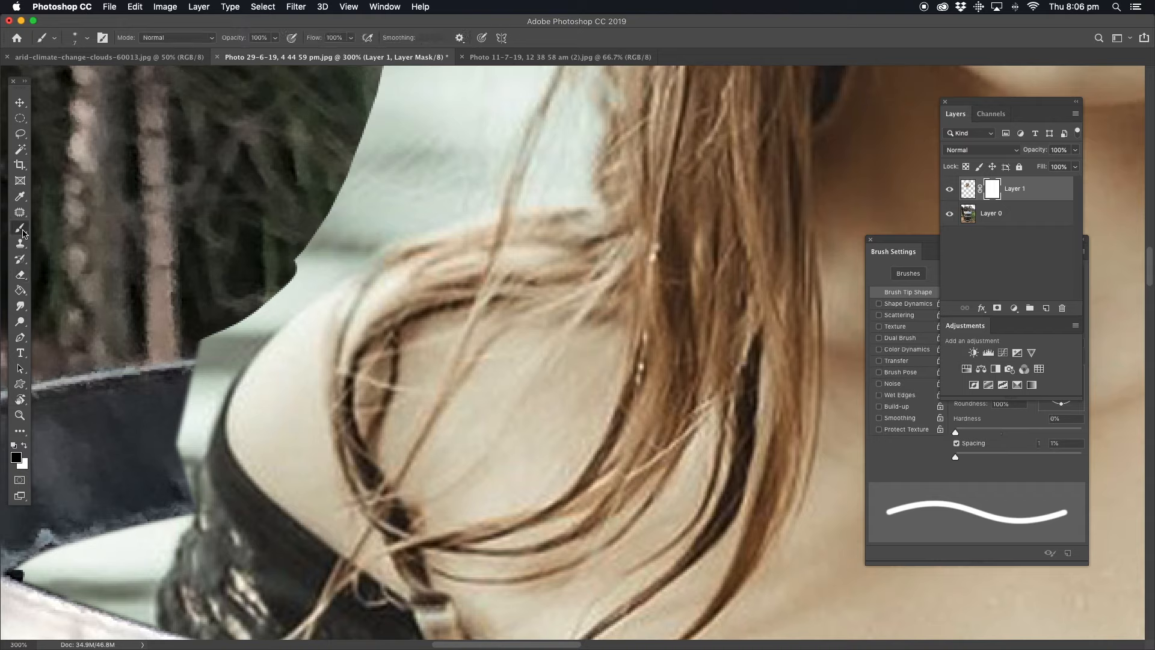
{"action": "left_click", "coordinate": [912, 470]}
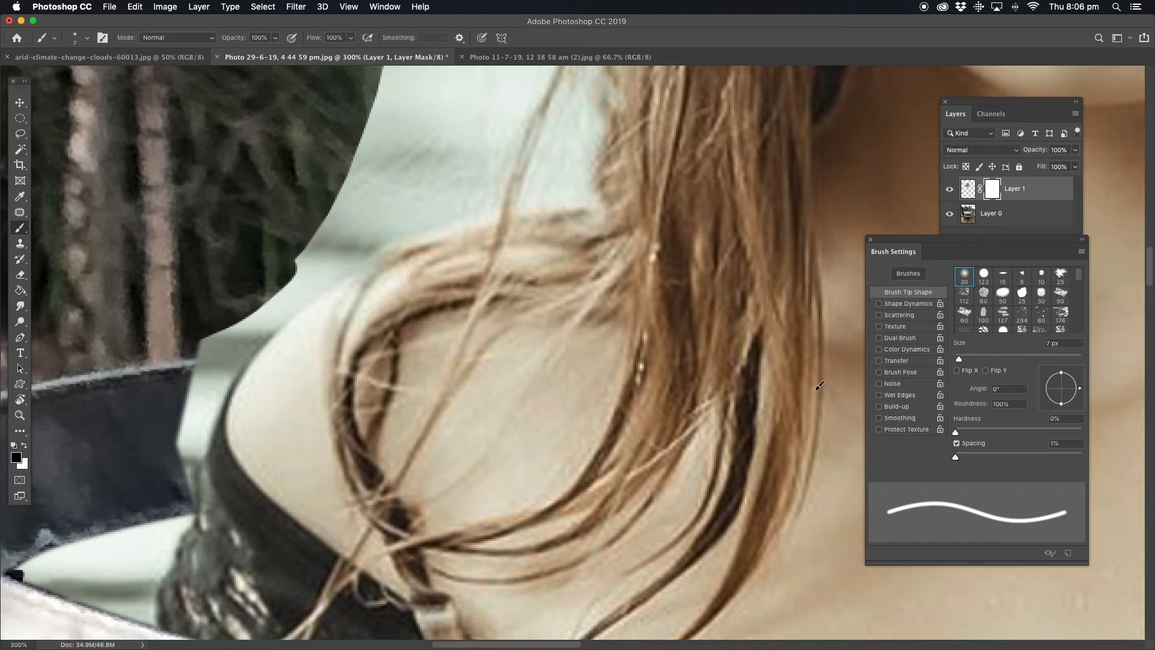
{"action": "left_click_drag", "start_coordinate": [241, 309], "coordinate": [258, 309]}
{"action": "mouse_move", "coordinate": [216, 359]}
{"action": "left_mouse_down"}
{"action": "mouse_move", "coordinate": [310, 272]}
{"action": "mouse_move", "coordinate": [210, 373]}
{"action": "mouse_move", "coordinate": [195, 352]}
{"action": "left_mouse_up"}
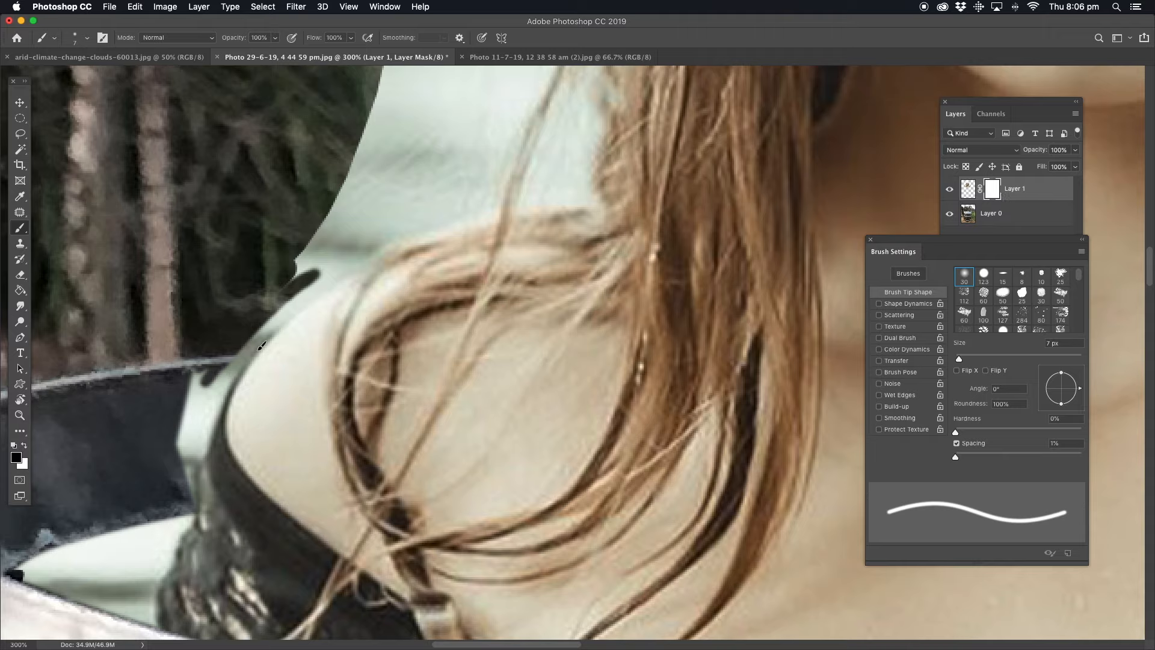
{"action": "mouse_move", "coordinate": [224, 374]}
{"action": "left_mouse_down"}
{"action": "mouse_move", "coordinate": [265, 328]}
{"action": "mouse_move", "coordinate": [232, 367]}
{"action": "mouse_move", "coordinate": [252, 340]}
{"action": "mouse_move", "coordinate": [202, 453]}
{"action": "left_mouse_up"}
{"action": "left_click", "coordinate": [26, 445]}
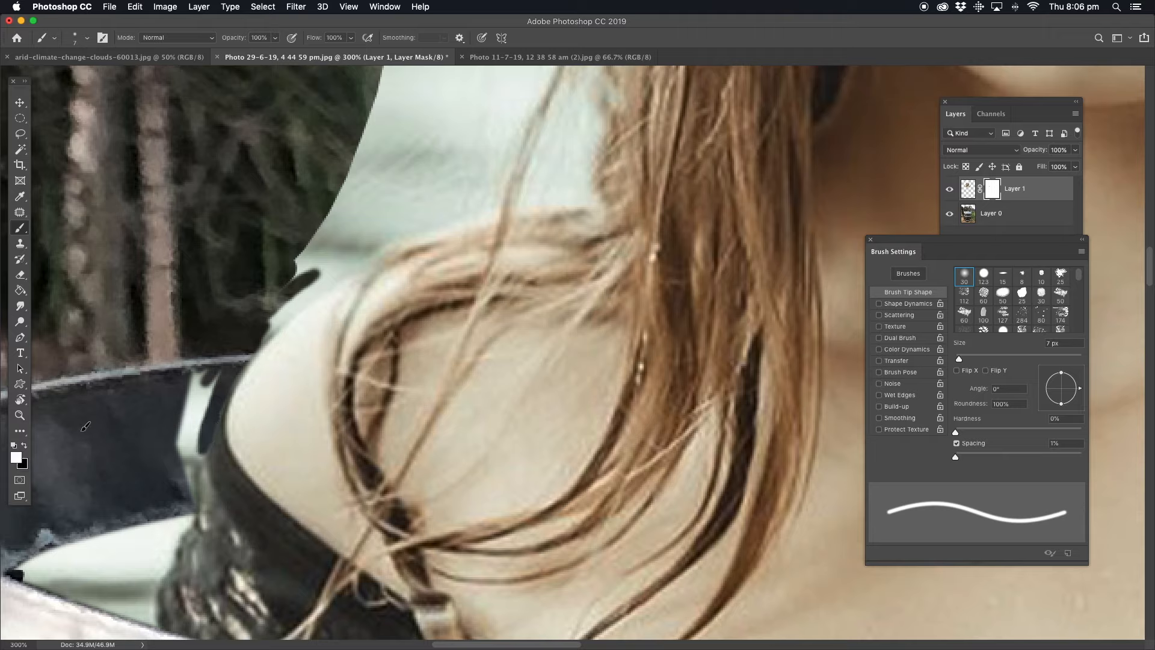
{"action": "mouse_move", "coordinate": [222, 405]}
{"action": "left_mouse_down"}
{"action": "mouse_move", "coordinate": [203, 444]}
{"action": "mouse_move", "coordinate": [239, 352]}
{"action": "left_mouse_up"}
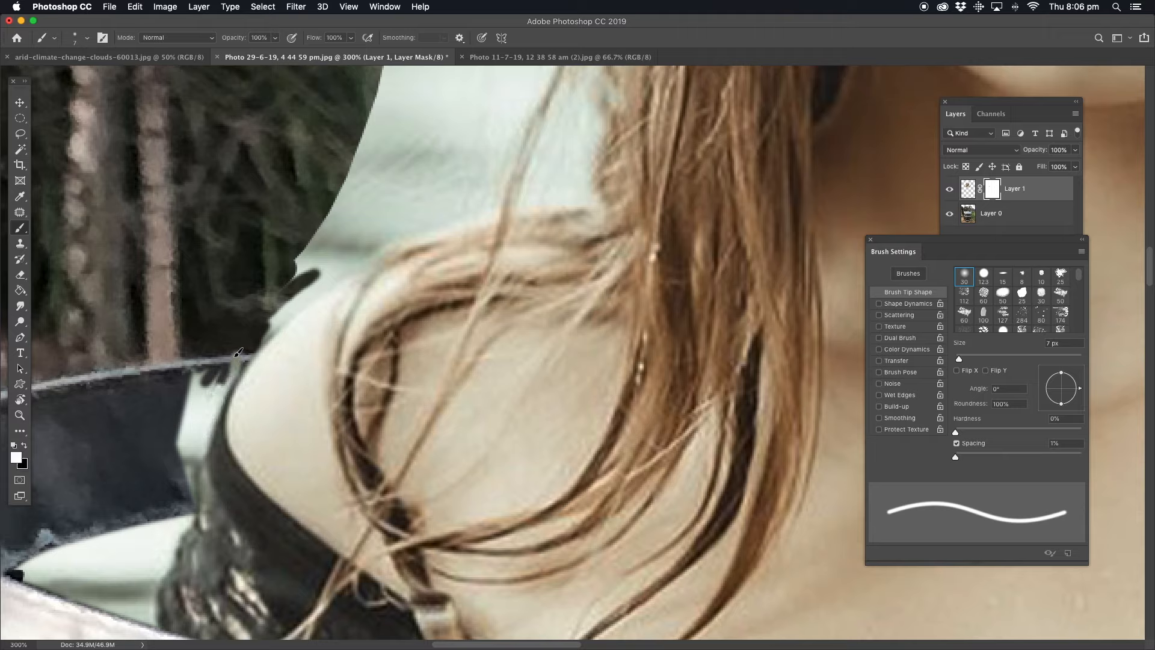
{"action": "left_click", "coordinate": [23, 448]}
{"action": "mouse_move", "coordinate": [256, 338]}
{"action": "left_mouse_down"}
{"action": "mouse_move", "coordinate": [208, 429]}
{"action": "mouse_move", "coordinate": [222, 407]}
{"action": "mouse_move", "coordinate": [200, 428]}
{"action": "mouse_move", "coordinate": [196, 374]}
{"action": "mouse_move", "coordinate": [231, 356]}
{"action": "mouse_move", "coordinate": [193, 409]}
{"action": "mouse_move", "coordinate": [208, 445]}
{"action": "mouse_move", "coordinate": [195, 497]}
{"action": "mouse_move", "coordinate": [190, 454]}
{"action": "mouse_move", "coordinate": [197, 481]}
{"action": "left_mouse_up"}
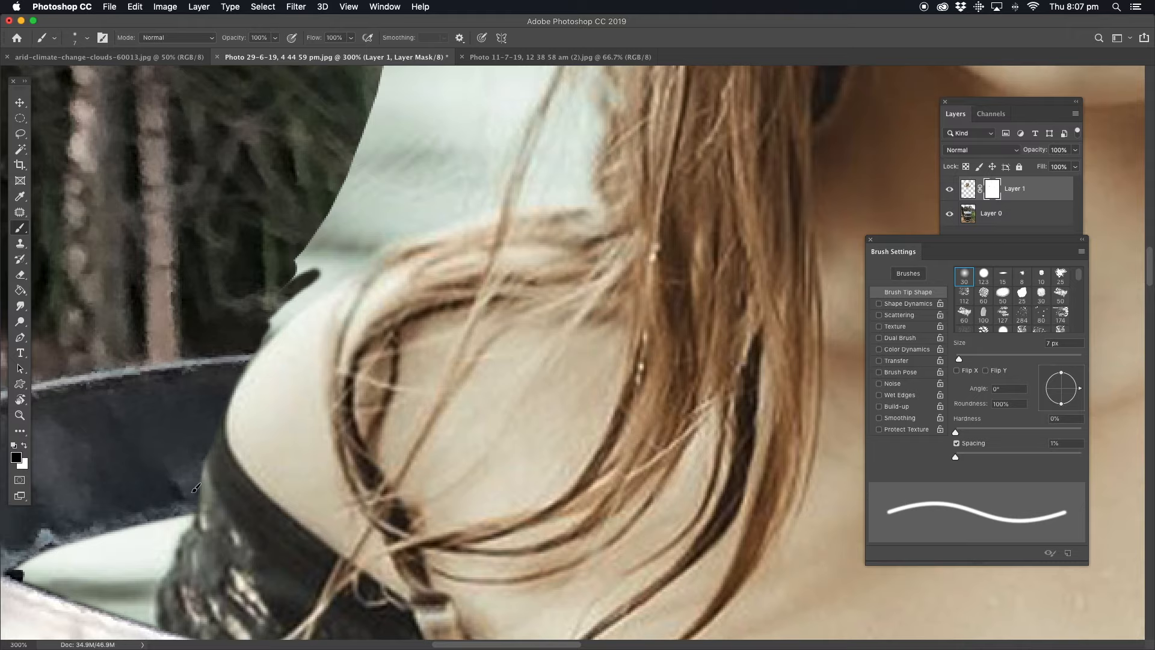
Continue masking in black along the top of the left shoulder and up the outer side of the loose hair strand
{"action": "mouse_move", "coordinate": [259, 309]}
{"action": "left_mouse_down"}
{"action": "mouse_move", "coordinate": [202, 379]}
{"action": "mouse_move", "coordinate": [278, 329]}
{"action": "left_mouse_up"}
{"action": "mouse_move", "coordinate": [154, 434]}
{"action": "left_mouse_down"}
{"action": "mouse_move", "coordinate": [295, 324]}
{"action": "mouse_move", "coordinate": [320, 326]}
{"action": "left_mouse_up"}
{"action": "left_click_drag", "start_coordinate": [184, 406], "coordinate": [383, 303]}
{"action": "left_click_drag", "start_coordinate": [253, 356], "coordinate": [407, 296]}
{"action": "left_click_drag", "start_coordinate": [452, 175], "coordinate": [407, 296]}
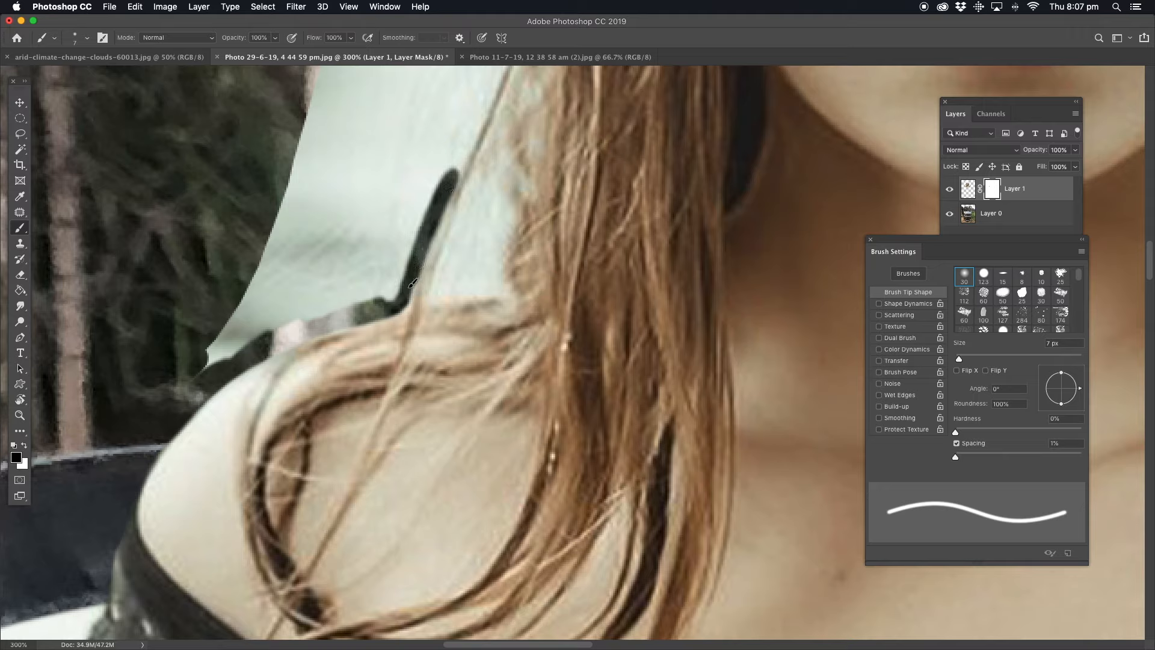
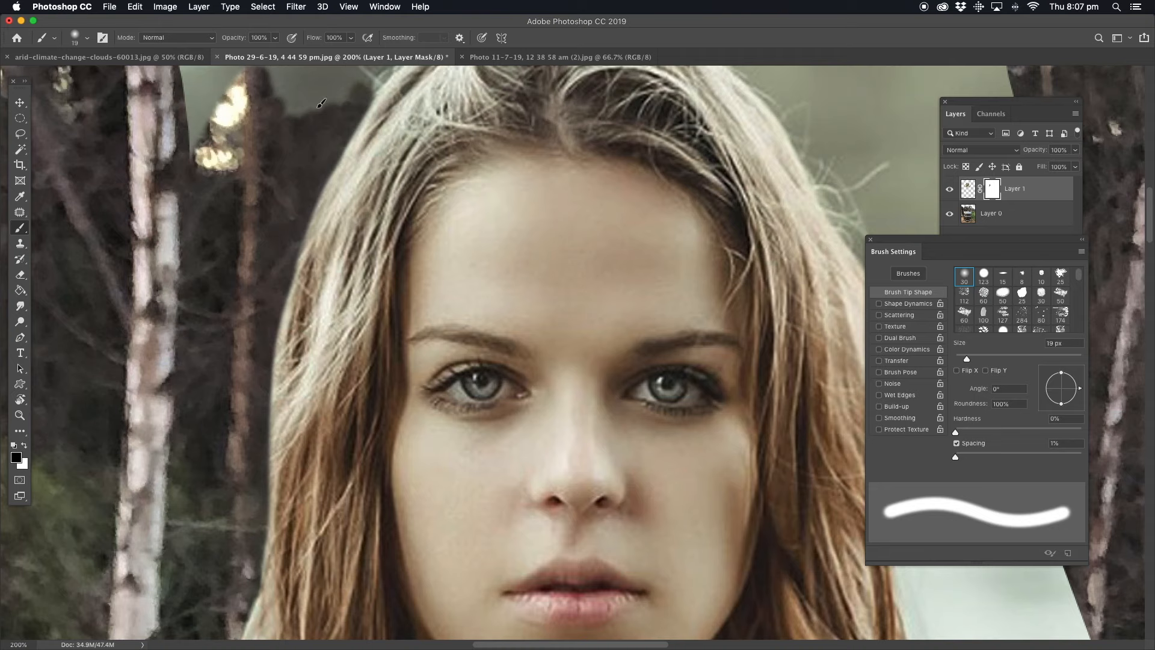
Mask out the remaining background above the woman's head and down the right side of her hair, enlarging the brush to 55 px
{"action": "scroll", "coordinate": [384, 248], "scroll_direction": "up", "scroll_amount": 5}
{"action": "mouse_move", "coordinate": [381, 252]}
{"action": "left_mouse_down"}
{"action": "mouse_move", "coordinate": [302, 319]}
{"action": "mouse_move", "coordinate": [415, 237]}
{"action": "mouse_move", "coordinate": [505, 198]}
{"action": "mouse_move", "coordinate": [410, 244]}
{"action": "mouse_move", "coordinate": [520, 199]}
{"action": "mouse_move", "coordinate": [460, 217]}
{"action": "mouse_move", "coordinate": [482, 228]}
{"action": "mouse_move", "coordinate": [495, 220]}
{"action": "mouse_move", "coordinate": [487, 201]}
{"action": "mouse_move", "coordinate": [451, 186]}
{"action": "mouse_move", "coordinate": [287, 186]}
{"action": "mouse_move", "coordinate": [166, 237]}
{"action": "mouse_move", "coordinate": [118, 350]}
{"action": "mouse_move", "coordinate": [107, 336]}
{"action": "mouse_move", "coordinate": [256, 236]}
{"action": "left_mouse_up"}
{"action": "left_click", "coordinate": [20, 415]}
{"action": "left_click", "coordinate": [383, 253], "text": "alt"}
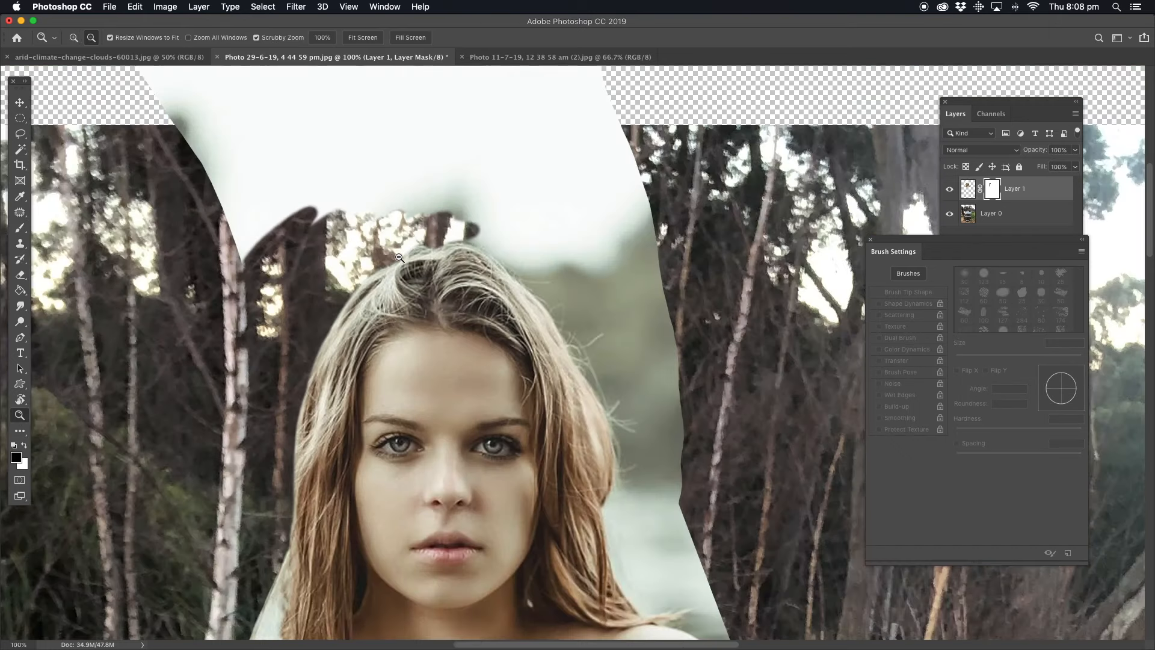
{"action": "left_click", "coordinate": [385, 253], "text": "alt"}
{"action": "left_click", "coordinate": [388, 252], "text": "alt"}
{"action": "scroll", "coordinate": [421, 198], "scroll_direction": "up", "scroll_amount": 1}
{"action": "scroll", "coordinate": [421, 199], "scroll_direction": "right", "scroll_amount": 1}
{"action": "left_click", "coordinate": [20, 229]}
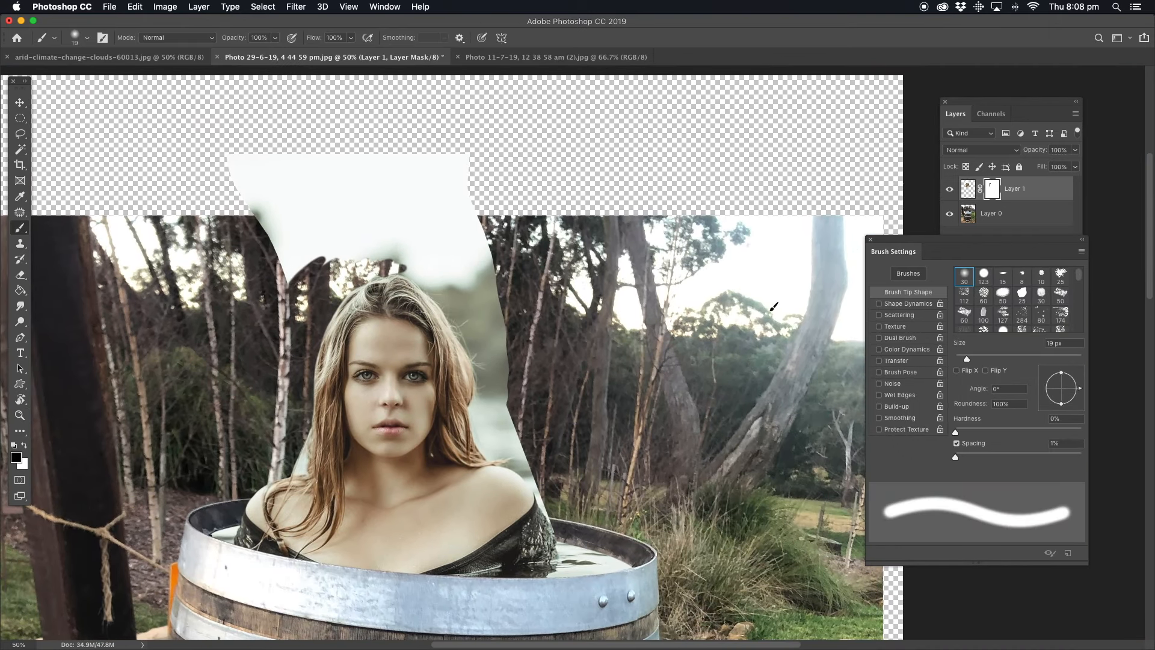
{"action": "left_click", "coordinate": [991, 360]}
{"action": "mouse_move", "coordinate": [338, 181]}
{"action": "left_mouse_down"}
{"action": "mouse_move", "coordinate": [232, 175]}
{"action": "mouse_move", "coordinate": [211, 193]}
{"action": "mouse_move", "coordinate": [283, 218]}
{"action": "mouse_move", "coordinate": [421, 205]}
{"action": "mouse_move", "coordinate": [289, 253]}
{"action": "mouse_move", "coordinate": [356, 220]}
{"action": "mouse_move", "coordinate": [476, 248]}
{"action": "mouse_move", "coordinate": [509, 197]}
{"action": "left_mouse_up"}
{"action": "mouse_move", "coordinate": [439, 222]}
{"action": "left_mouse_down"}
{"action": "mouse_move", "coordinate": [422, 237]}
{"action": "mouse_move", "coordinate": [430, 248]}
{"action": "mouse_move", "coordinate": [401, 260]}
{"action": "mouse_move", "coordinate": [447, 286]}
{"action": "mouse_move", "coordinate": [484, 331]}
{"action": "mouse_move", "coordinate": [470, 294]}
{"action": "mouse_move", "coordinate": [496, 313]}
{"action": "mouse_move", "coordinate": [499, 286]}
{"action": "mouse_move", "coordinate": [503, 361]}
{"action": "mouse_move", "coordinate": [511, 338]}
{"action": "mouse_move", "coordinate": [409, 267]}
{"action": "mouse_move", "coordinate": [478, 355]}
{"action": "mouse_move", "coordinate": [491, 450]}
{"action": "mouse_move", "coordinate": [527, 452]}
{"action": "mouse_move", "coordinate": [496, 429]}
{"action": "mouse_move", "coordinate": [496, 377]}
{"action": "mouse_move", "coordinate": [517, 434]}
{"action": "left_mouse_up"}
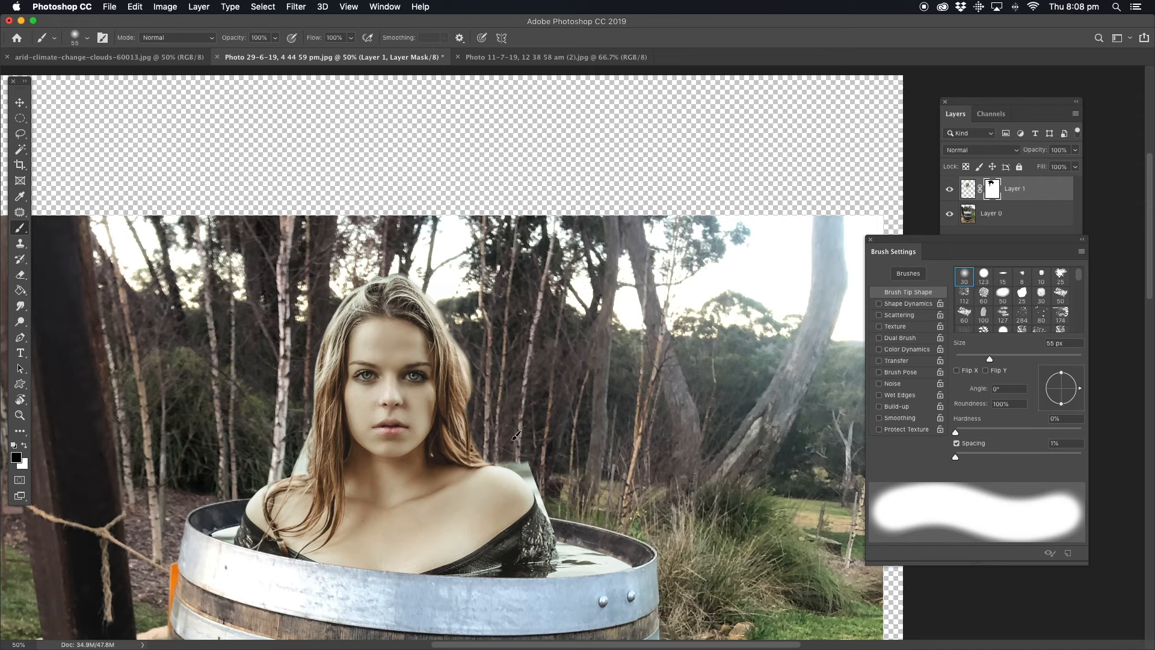
Refine the mask along the right edge of the hair and over the right shoulder with a 34 px brush
{"action": "left_click", "coordinate": [20, 415]}
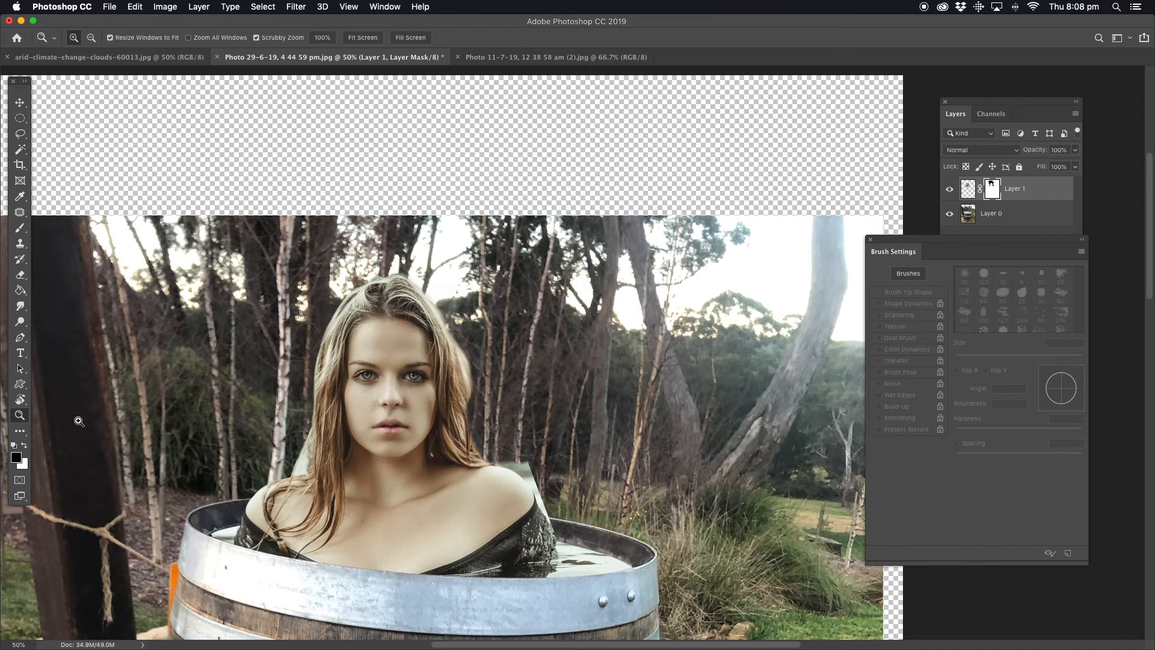
{"action": "left_click", "coordinate": [489, 475]}
{"action": "left_click", "coordinate": [20, 227]}
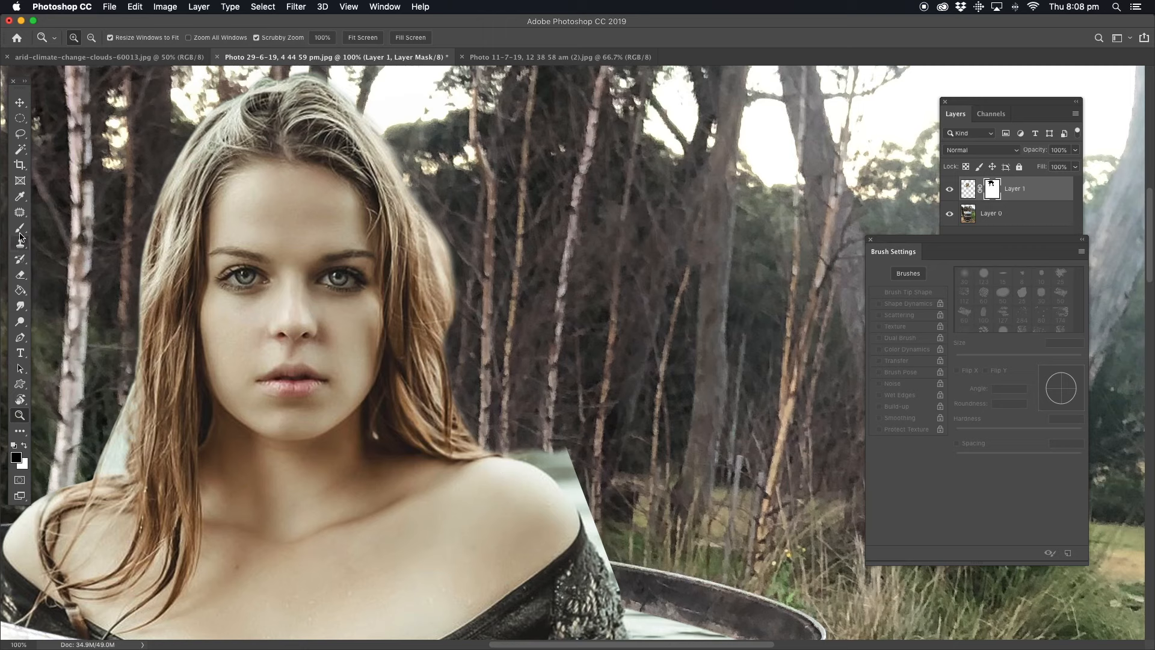
{"action": "left_click", "coordinate": [977, 359]}
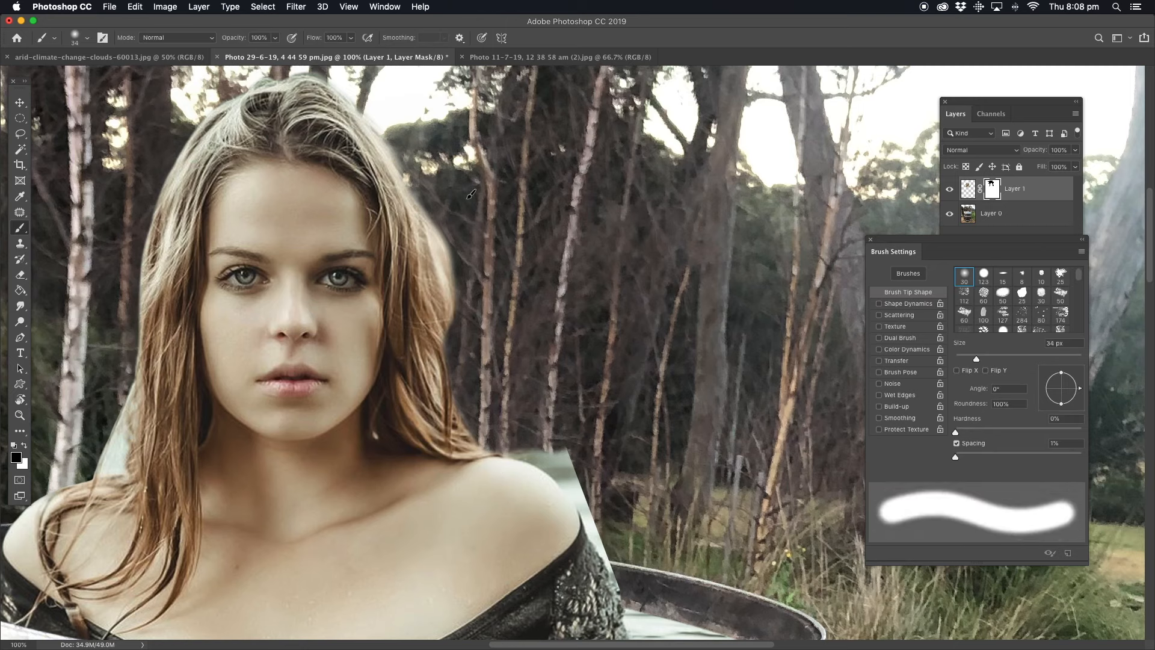
{"action": "mouse_move", "coordinate": [385, 105]}
{"action": "left_mouse_down"}
{"action": "mouse_move", "coordinate": [431, 197]}
{"action": "mouse_move", "coordinate": [450, 282]}
{"action": "mouse_move", "coordinate": [442, 352]}
{"action": "left_mouse_up"}
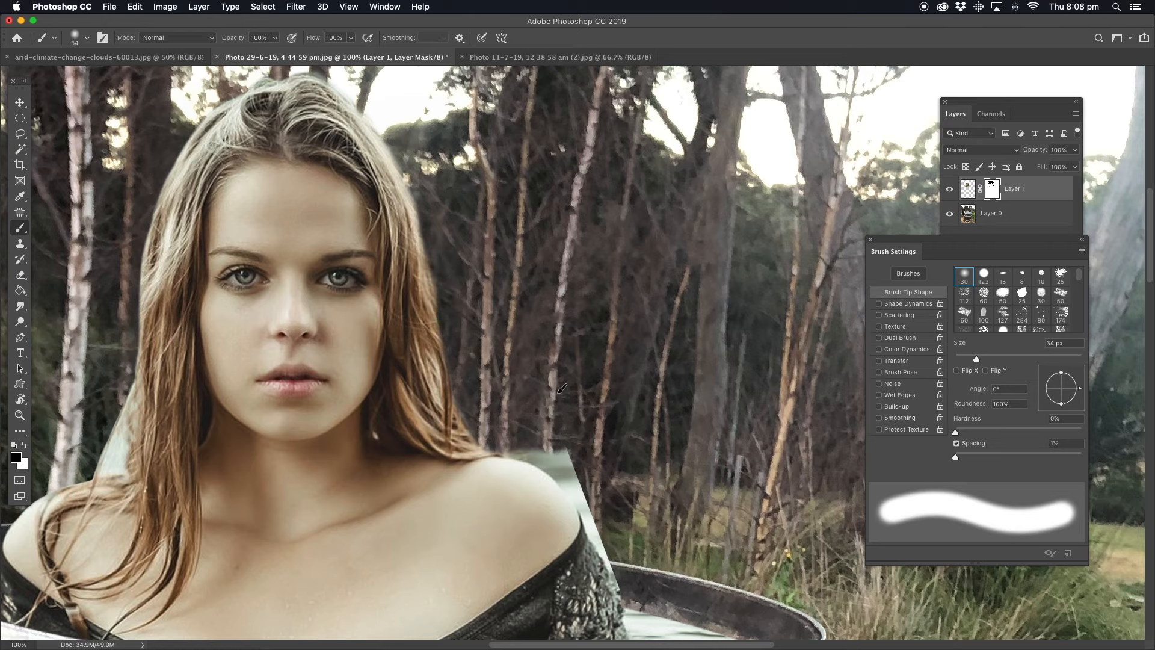
{"action": "mouse_move", "coordinate": [496, 428]}
{"action": "left_mouse_down"}
{"action": "mouse_move", "coordinate": [551, 462]}
{"action": "mouse_move", "coordinate": [598, 516]}
{"action": "left_mouse_up"}
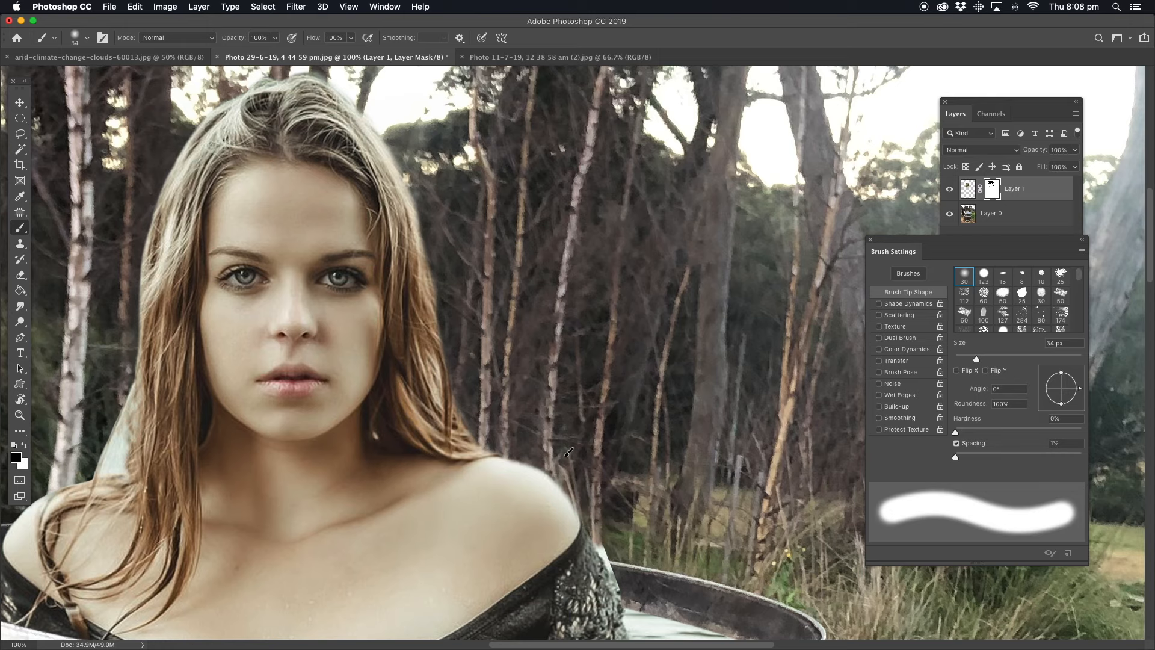
Mask out the pale fringe beside the right sleeve at the barrel's rim with a 21 px brush
{"action": "left_click_drag", "start_coordinate": [637, 457], "coordinate": [414, 224]}
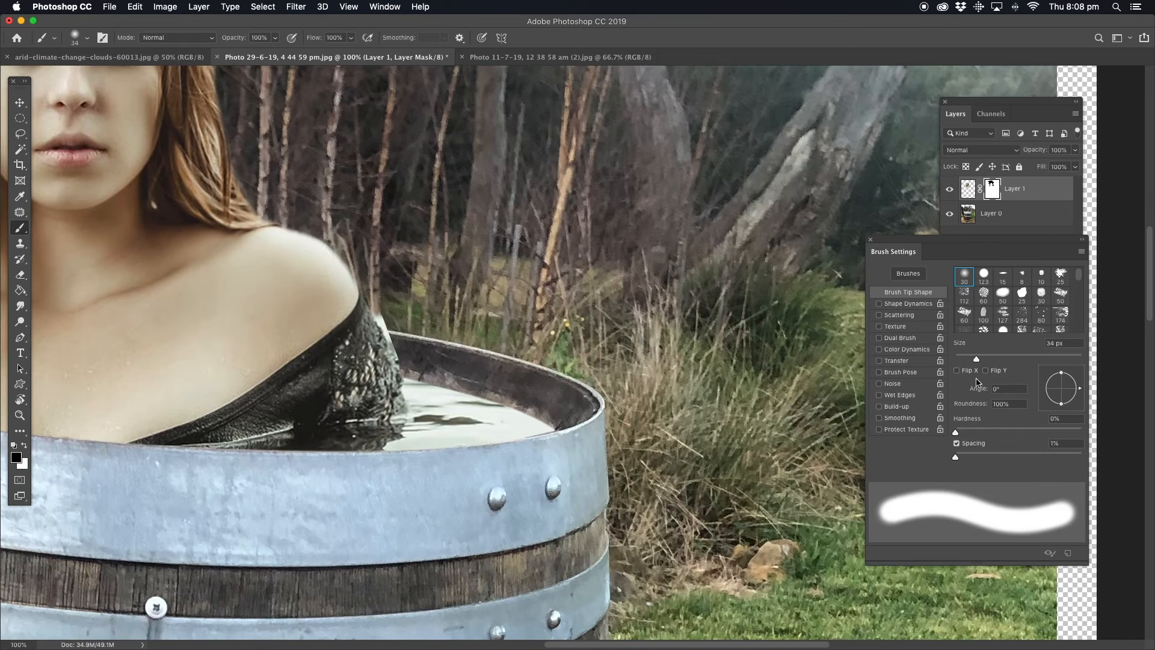
{"action": "left_click", "coordinate": [967, 360]}
{"action": "left_click_drag", "start_coordinate": [383, 318], "coordinate": [400, 364]}
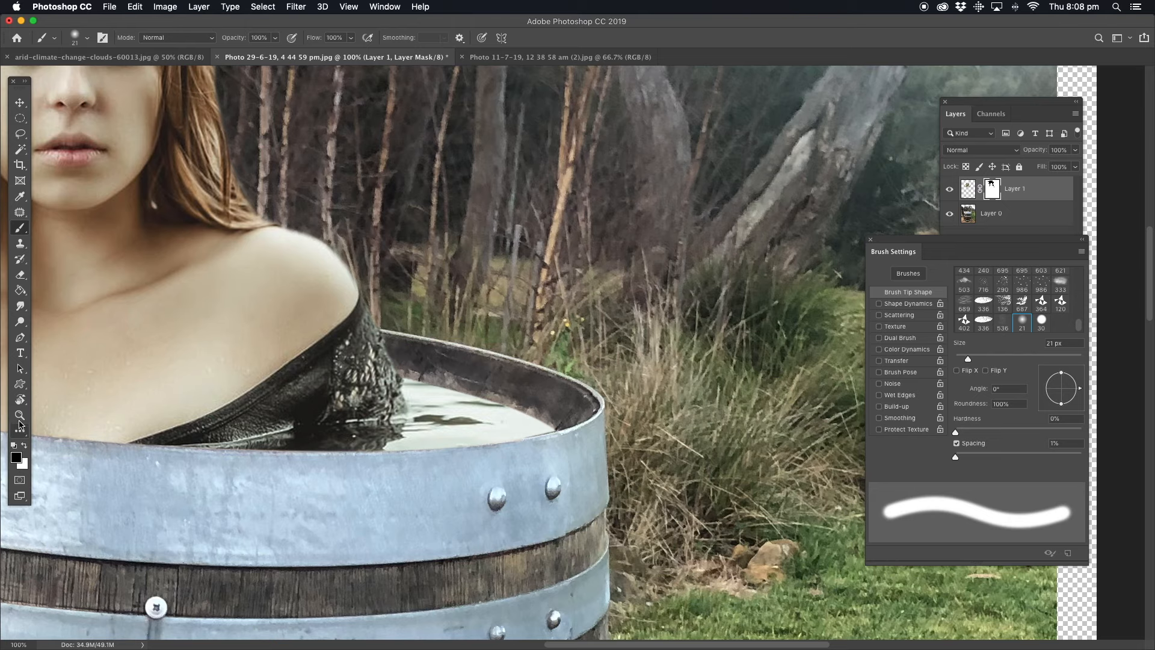
Mask out the pale background patch between the left side of the woman's hair and her shoulder with the 21 px brush
{"action": "key", "text": "z"}
{"action": "left_click", "coordinate": [203, 348], "text": "alt"}
{"action": "left_click", "coordinate": [203, 348], "text": "alt"}
{"action": "left_click_drag", "start_coordinate": [185, 290], "coordinate": [457, 326]}
{"action": "left_click", "coordinate": [344, 332]}
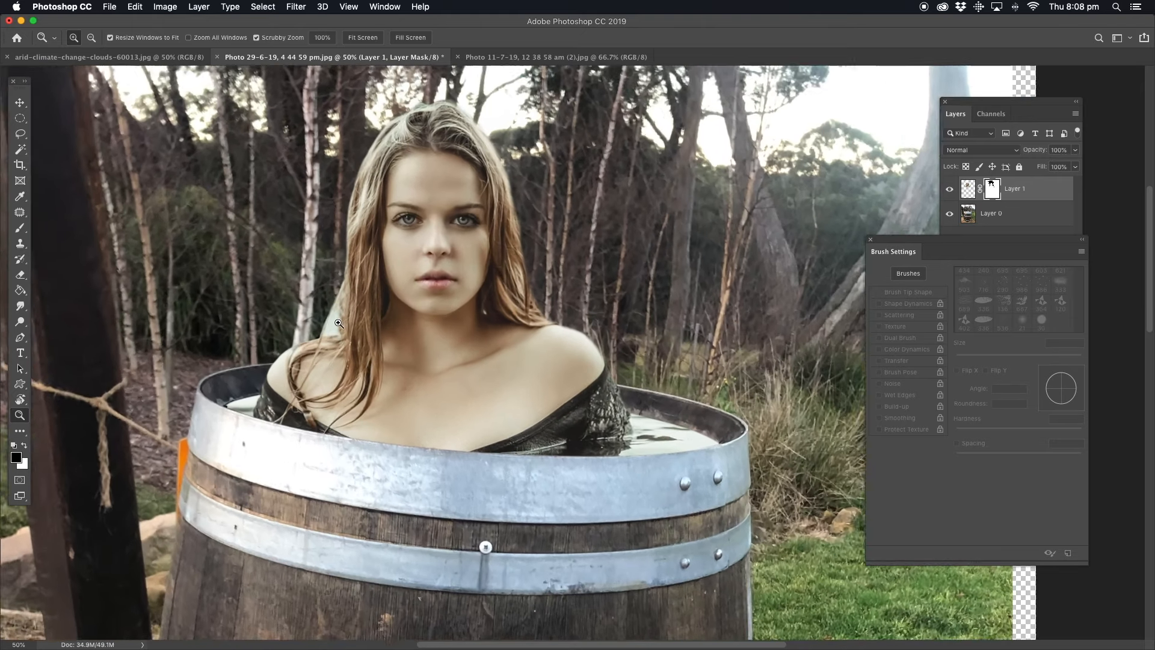
{"action": "left_click", "coordinate": [341, 327]}
{"action": "left_click", "coordinate": [339, 322]}
{"action": "left_click", "coordinate": [335, 319]}
{"action": "left_click_drag", "start_coordinate": [327, 239], "coordinate": [302, 321]}
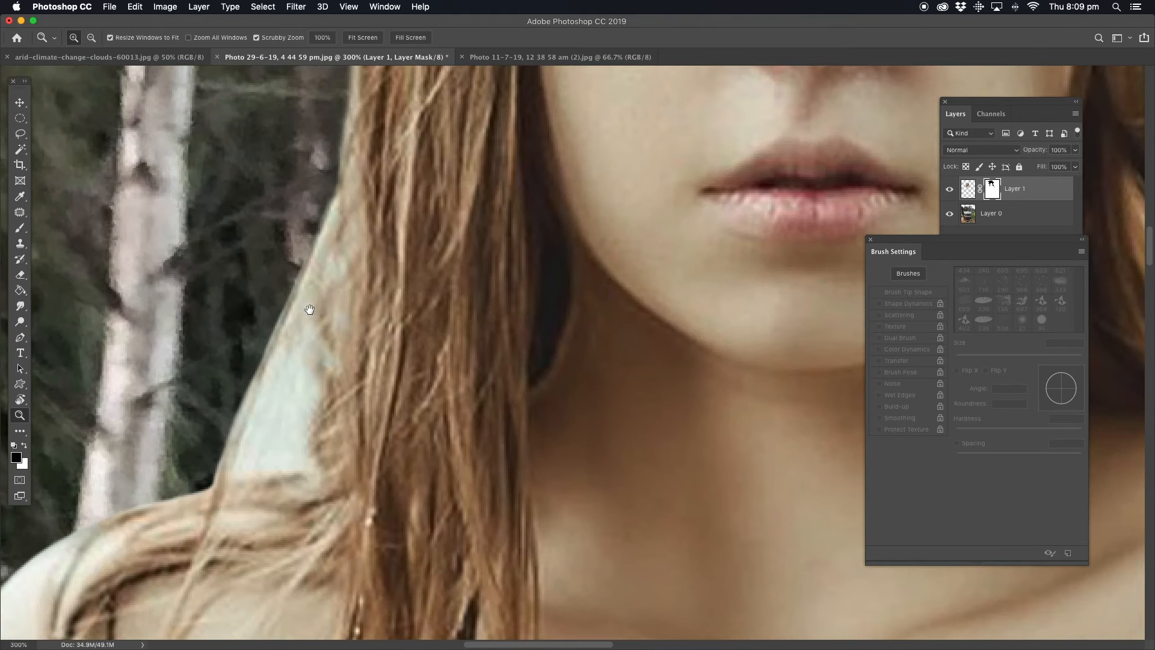
{"action": "key", "text": "b"}
{"action": "left_click_drag", "start_coordinate": [340, 220], "coordinate": [325, 360]}
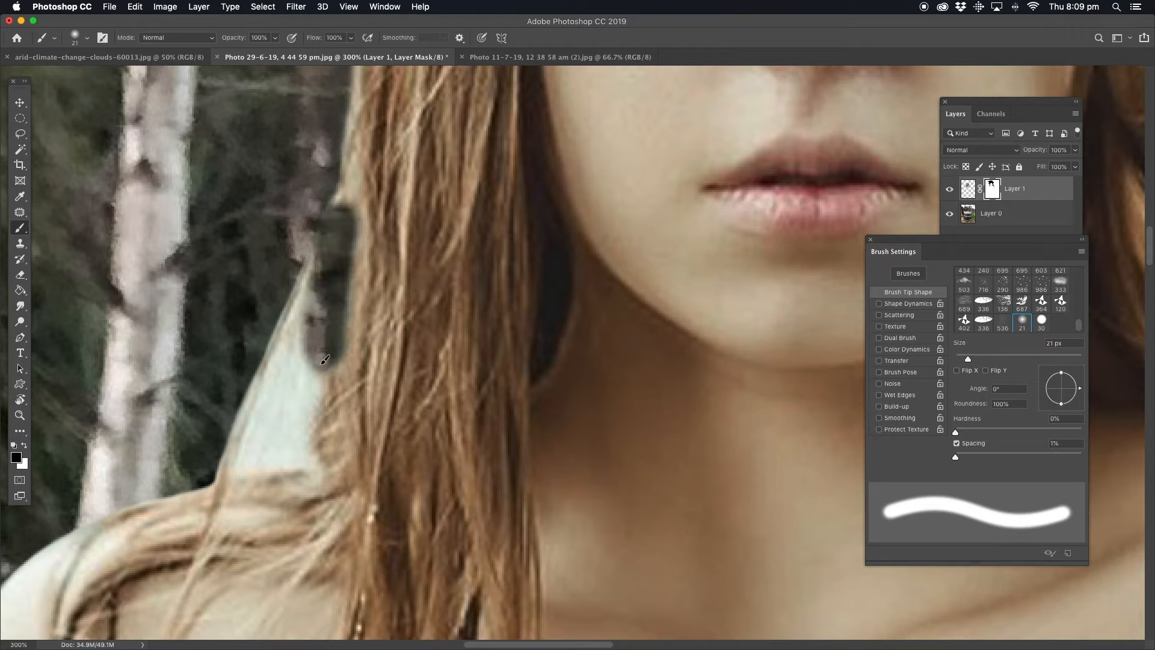
{"action": "mouse_move", "coordinate": [337, 178]}
{"action": "left_mouse_down"}
{"action": "mouse_move", "coordinate": [315, 385]}
{"action": "mouse_move", "coordinate": [283, 469]}
{"action": "mouse_move", "coordinate": [223, 475]}
{"action": "mouse_move", "coordinate": [301, 274]}
{"action": "mouse_move", "coordinate": [340, 122]}
{"action": "mouse_move", "coordinate": [336, 255]}
{"action": "mouse_move", "coordinate": [296, 415]}
{"action": "left_mouse_up"}
{"action": "left_click_drag", "start_coordinate": [301, 253], "coordinate": [289, 385]}
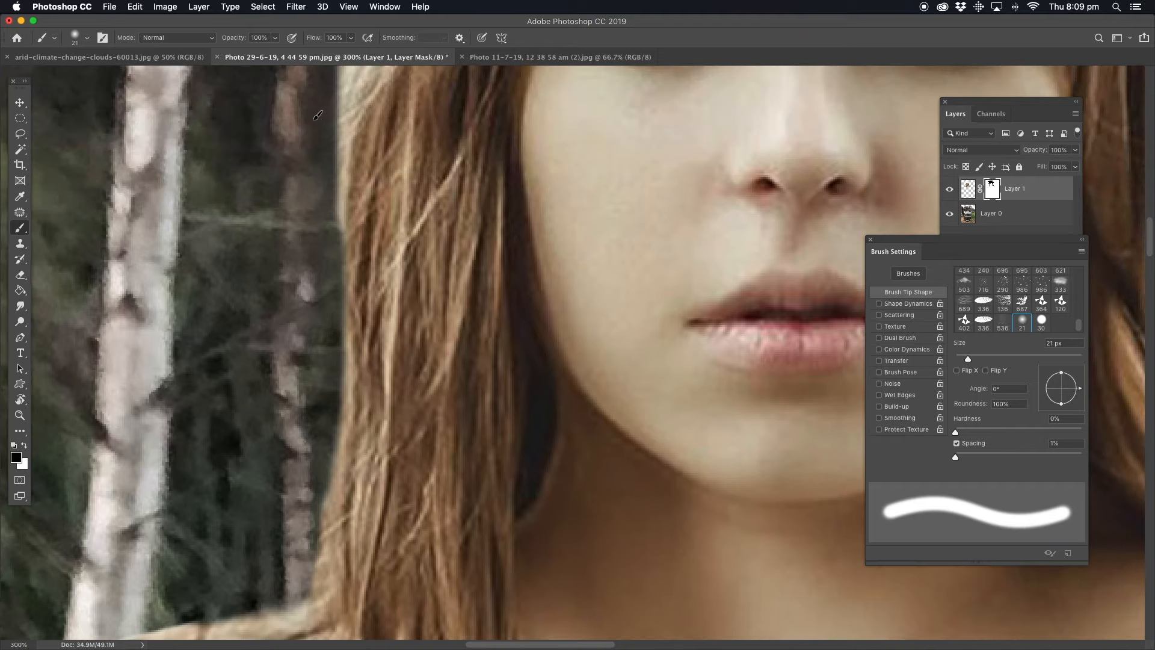
Clean up the mask along the outer left edge of the hair and the top of the left shoulder
{"action": "left_click_drag", "start_coordinate": [337, 127], "coordinate": [325, 235]}
{"action": "left_click_drag", "start_coordinate": [253, 504], "coordinate": [330, 193]}
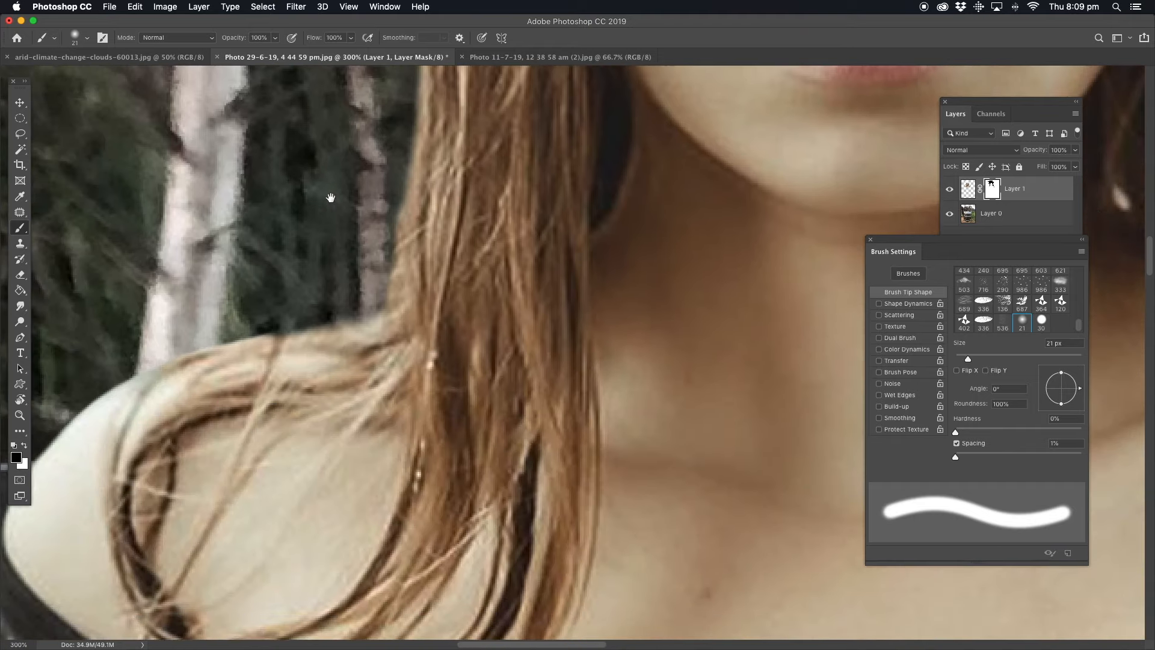
{"action": "mouse_move", "coordinate": [379, 293]}
{"action": "left_mouse_down"}
{"action": "mouse_move", "coordinate": [373, 310]}
{"action": "mouse_move", "coordinate": [231, 338]}
{"action": "left_mouse_up"}
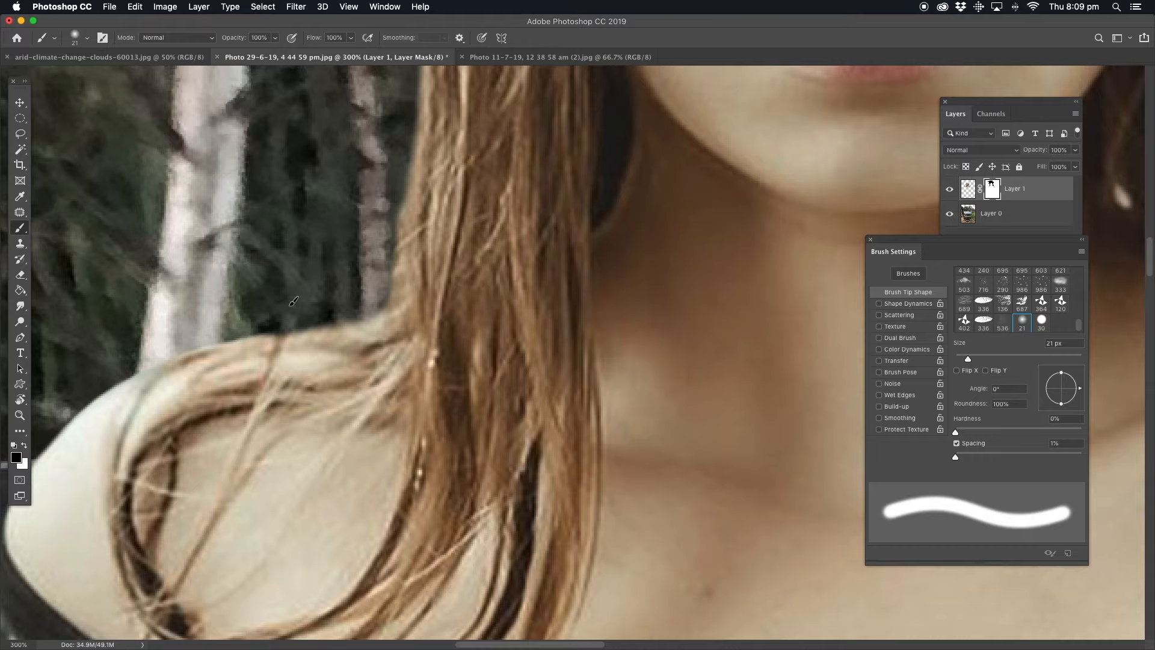
Hide the woman's layer and select the barrel on Layer 0 with Select Subject
{"action": "left_click", "coordinate": [21, 415]}
{"action": "left_click", "coordinate": [540, 364], "text": "alt"}
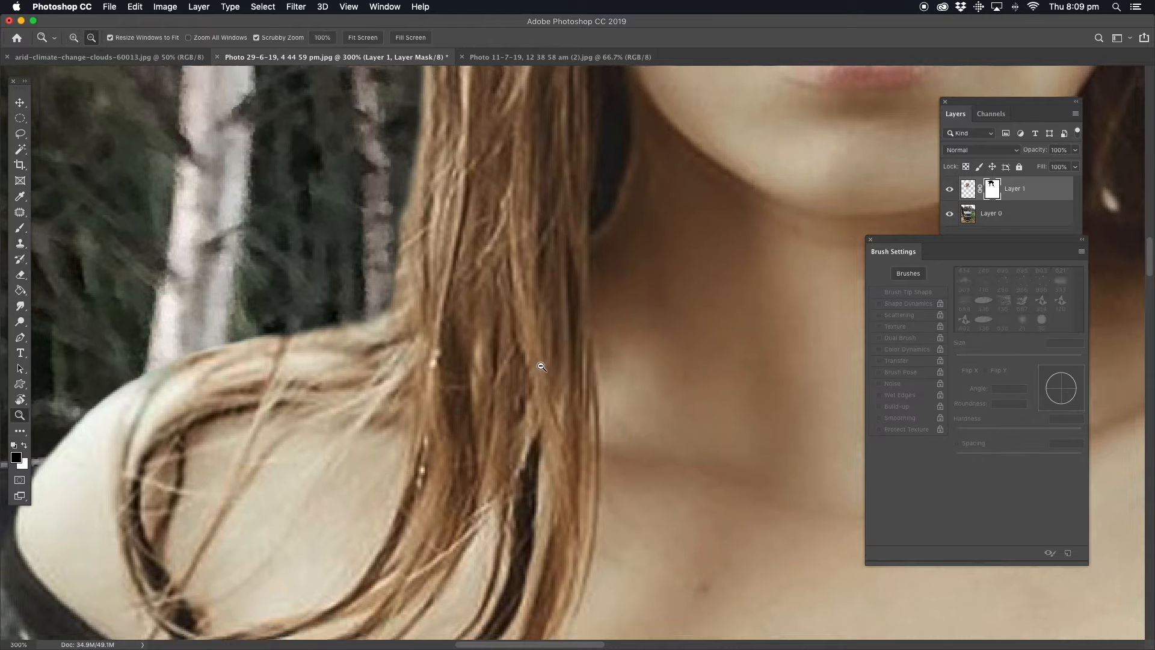
{"action": "left_click", "coordinate": [556, 363], "text": "alt"}
{"action": "left_click", "coordinate": [558, 363], "text": "alt"}
{"action": "left_click", "coordinate": [576, 345], "text": "alt"}
{"action": "left_click_drag", "start_coordinate": [583, 379], "coordinate": [472, 266]}
{"action": "left_click", "coordinate": [998, 217]}
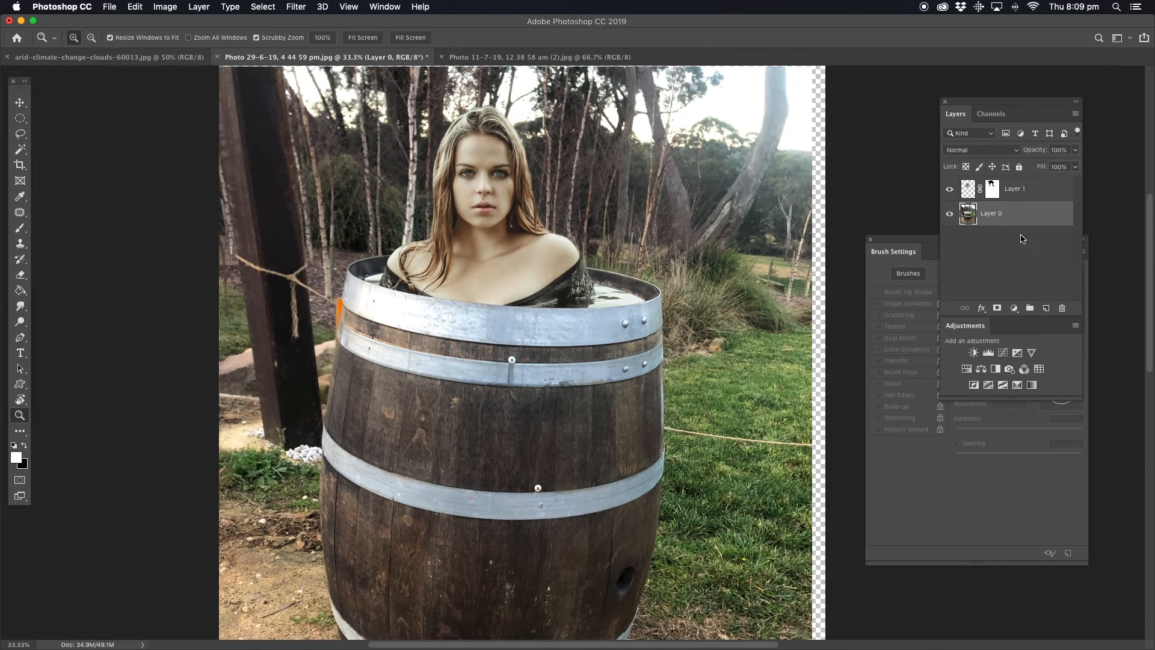
{"action": "left_click", "coordinate": [949, 190]}
{"action": "left_click_drag", "start_coordinate": [463, 342], "coordinate": [466, 268]}
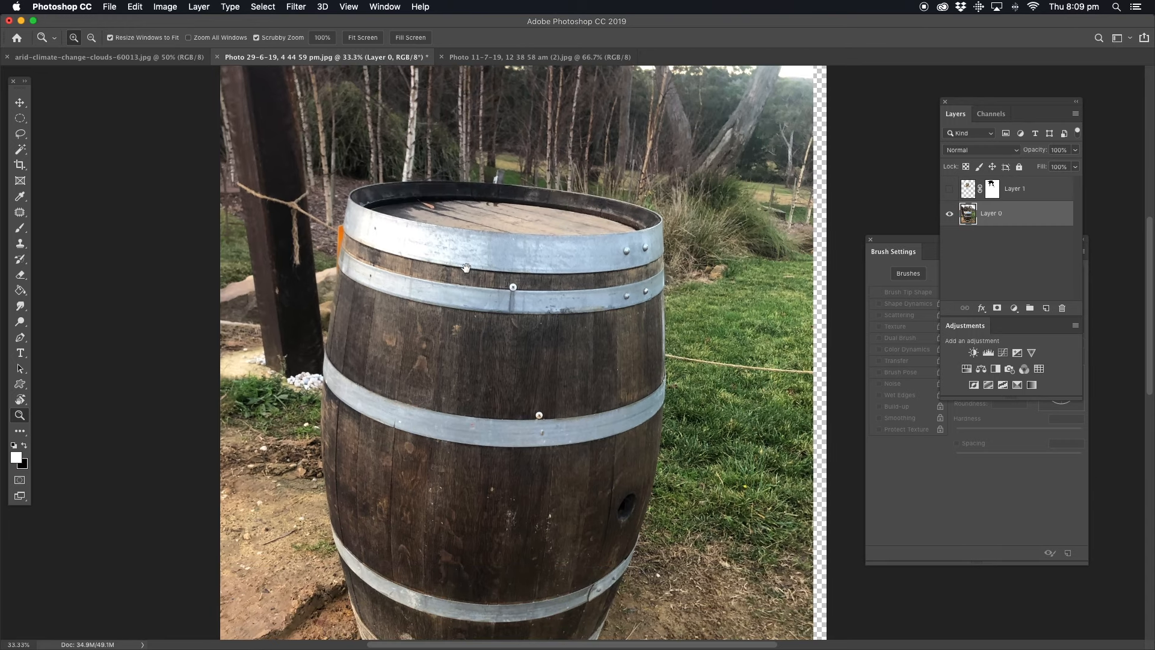
{"action": "left_click_drag", "start_coordinate": [446, 401], "coordinate": [473, 386]}
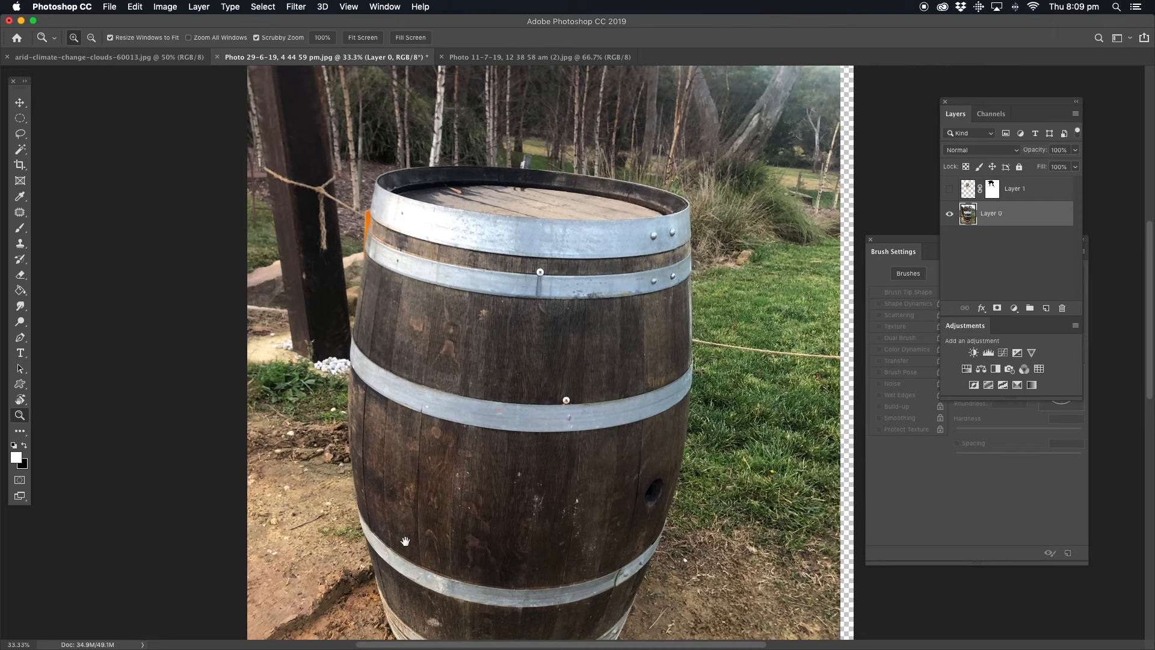
{"action": "left_click_drag", "start_coordinate": [468, 240], "coordinate": [438, 217]}
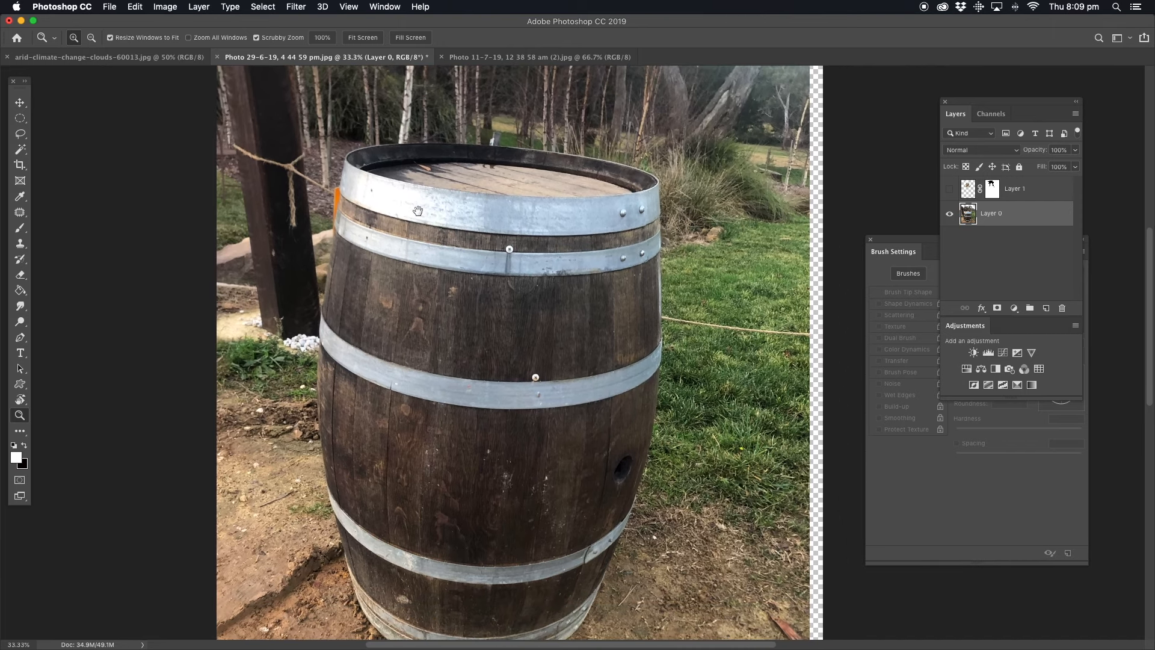
{"action": "left_click", "coordinate": [263, 7]}
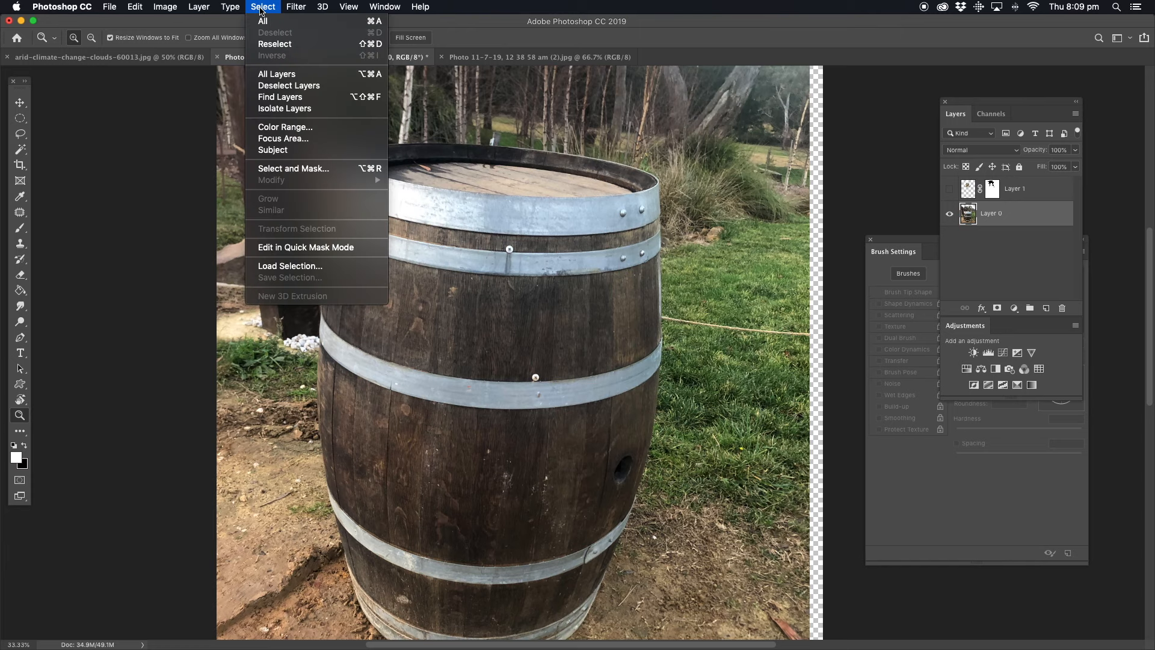
{"action": "left_click", "coordinate": [273, 149]}
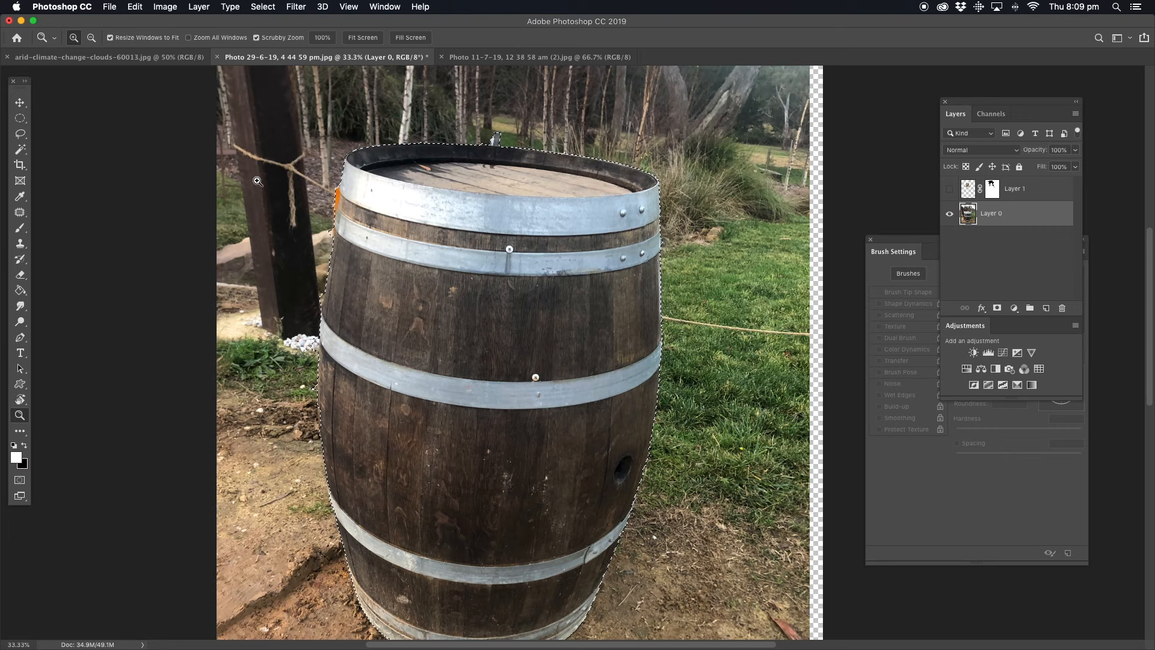
Copy the selected barrel onto its own layer and hide Layer 0
{"action": "key", "text": "super+c"}
{"action": "key", "text": "super+v"}
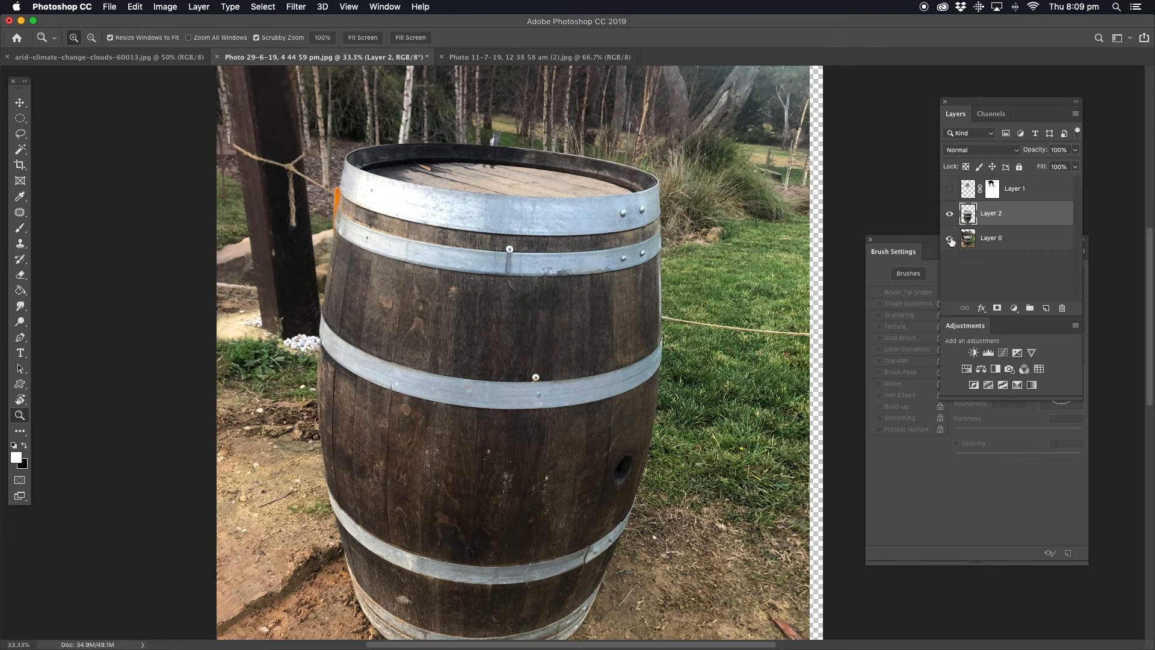
{"action": "left_click", "coordinate": [951, 240]}
Add a layer mask to the barrel cutout and paint out the background remnants above its back rim in black
{"action": "left_click_drag", "start_coordinate": [483, 157], "coordinate": [836, 277]}
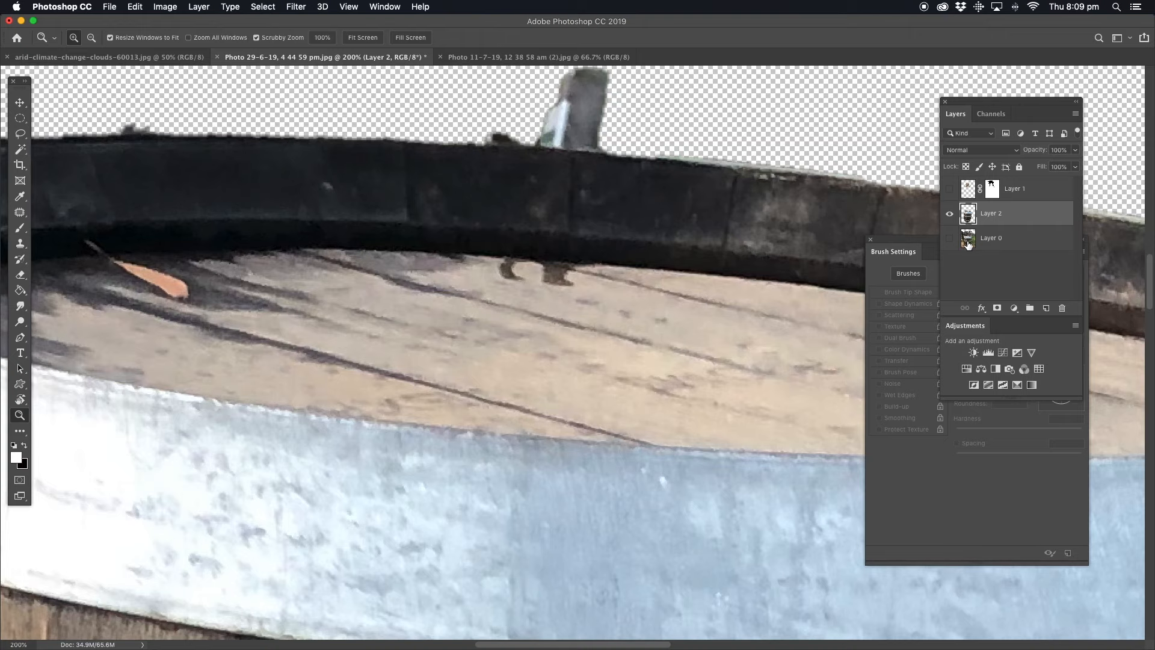
{"action": "left_click", "coordinate": [997, 308]}
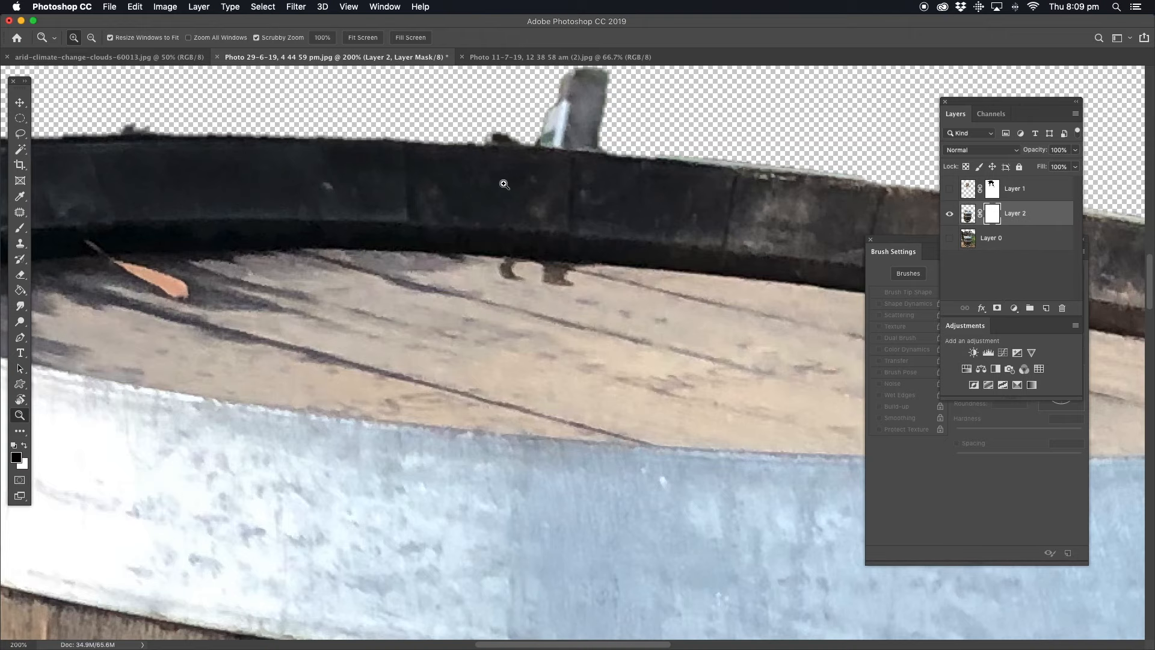
{"action": "left_click_drag", "start_coordinate": [503, 186], "coordinate": [513, 237]}
{"action": "key", "text": "x"}
{"action": "left_click", "coordinate": [20, 228]}
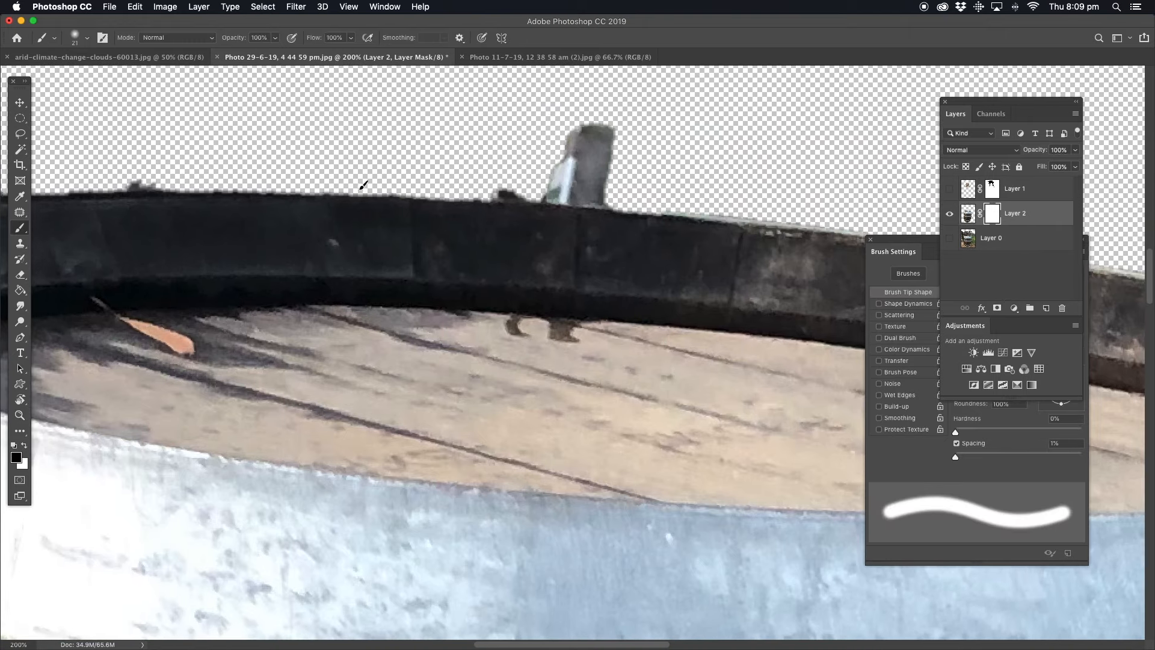
{"action": "mouse_move", "coordinate": [616, 175]}
{"action": "left_mouse_down"}
{"action": "mouse_move", "coordinate": [563, 154]}
{"action": "mouse_move", "coordinate": [600, 124]}
{"action": "mouse_move", "coordinate": [478, 167]}
{"action": "mouse_move", "coordinate": [562, 184]}
{"action": "mouse_move", "coordinate": [650, 181]}
{"action": "left_mouse_up"}
{"action": "left_click_drag", "start_coordinate": [479, 201], "coordinate": [872, 188]}
Mask out the leftover fringe and orange strip along the left side of the barrel's upper hoops
{"action": "left_click_drag", "start_coordinate": [351, 199], "coordinate": [183, 112]}
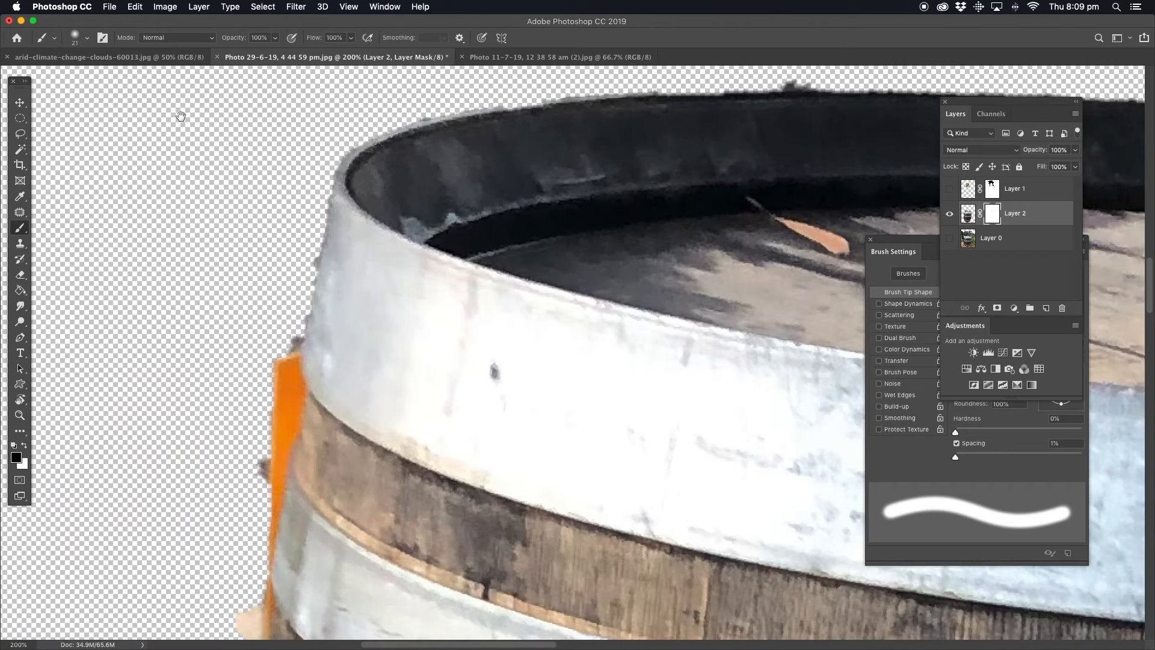
{"action": "mouse_move", "coordinate": [321, 197]}
{"action": "left_mouse_down"}
{"action": "mouse_move", "coordinate": [287, 339]}
{"action": "mouse_move", "coordinate": [297, 274]}
{"action": "mouse_move", "coordinate": [283, 323]}
{"action": "mouse_move", "coordinate": [294, 388]}
{"action": "mouse_move", "coordinate": [285, 448]}
{"action": "mouse_move", "coordinate": [295, 405]}
{"action": "mouse_move", "coordinate": [266, 457]}
{"action": "mouse_move", "coordinate": [279, 464]}
{"action": "mouse_move", "coordinate": [253, 559]}
{"action": "mouse_move", "coordinate": [310, 261]}
{"action": "mouse_move", "coordinate": [279, 179]}
{"action": "mouse_move", "coordinate": [272, 220]}
{"action": "left_mouse_up"}
{"action": "mouse_move", "coordinate": [231, 259]}
{"action": "left_mouse_down"}
{"action": "mouse_move", "coordinate": [234, 285]}
{"action": "mouse_move", "coordinate": [207, 304]}
{"action": "left_mouse_up"}
{"action": "left_click_drag", "start_coordinate": [196, 465], "coordinate": [142, 493]}
Mask out the background bits sticking out along the barrel's left edge around and below the middle hoop
{"action": "left_click", "coordinate": [24, 415]}
{"action": "left_click", "coordinate": [614, 388], "text": "alt"}
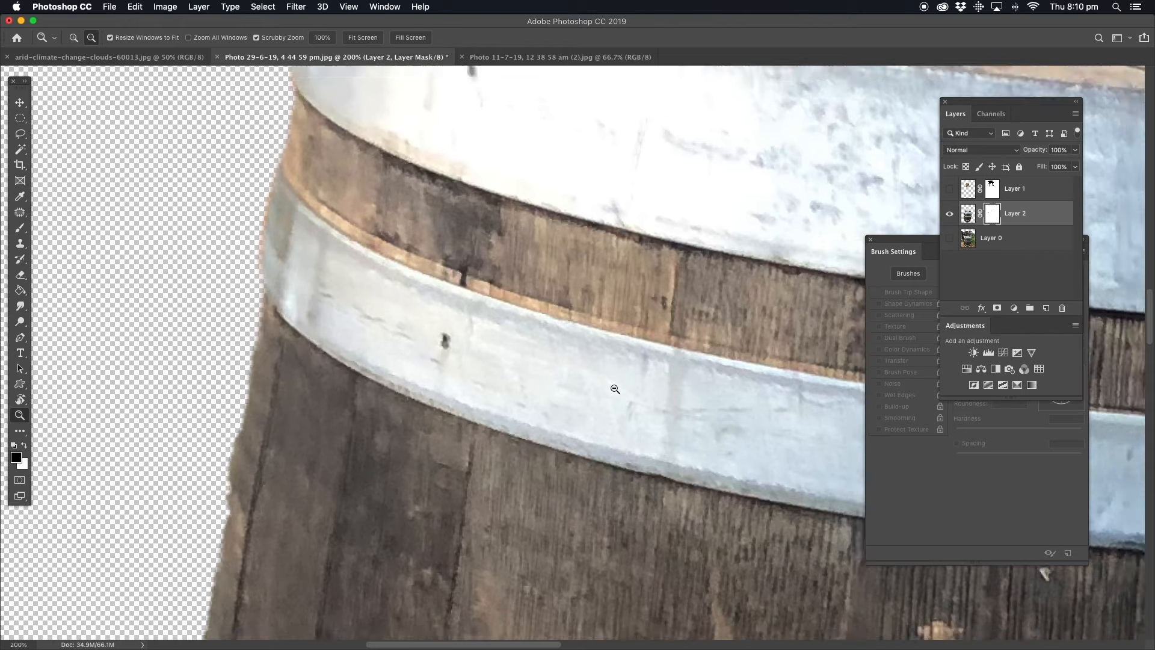
{"action": "left_click", "coordinate": [614, 388], "text": "alt"}
{"action": "left_click", "coordinate": [614, 388], "text": "alt"}
{"action": "left_click_drag", "start_coordinate": [641, 460], "coordinate": [281, 348]}
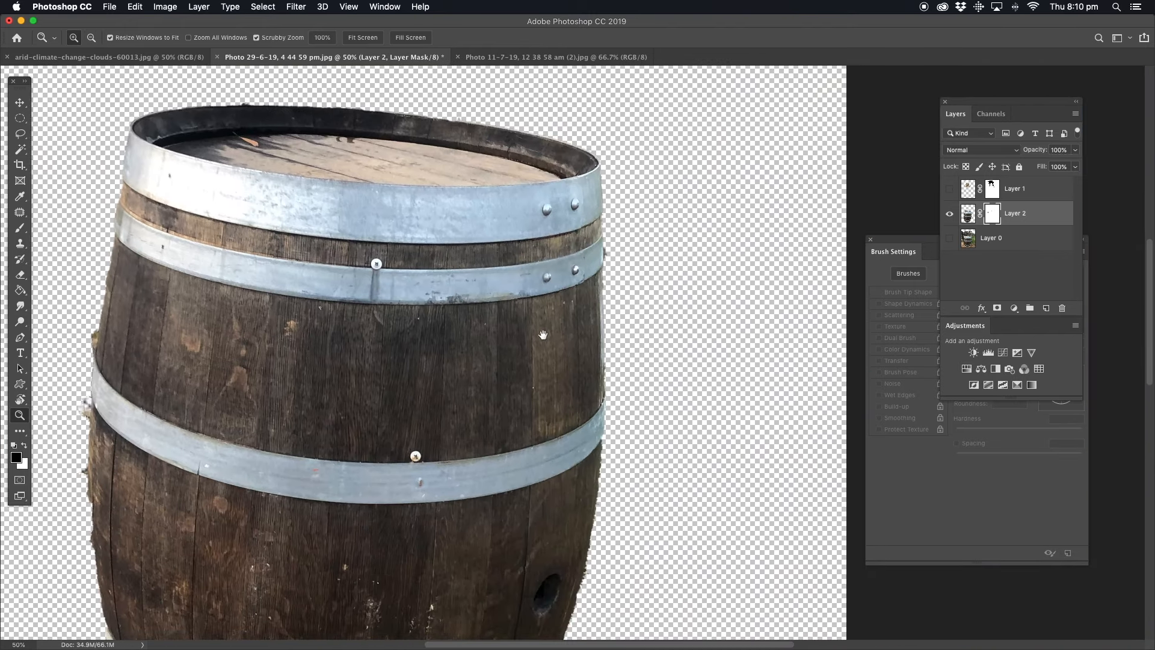
{"action": "left_click", "coordinate": [96, 503]}
{"action": "scroll", "coordinate": [157, 307], "scroll_direction": "left", "scroll_amount": 5}
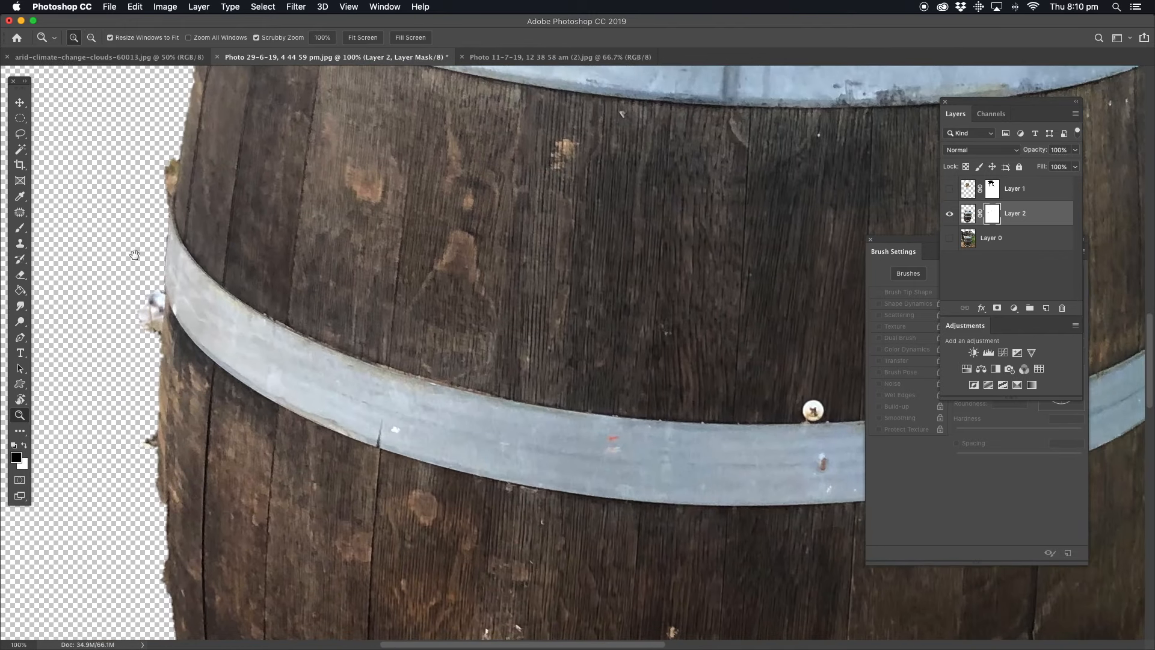
{"action": "left_click", "coordinate": [19, 231]}
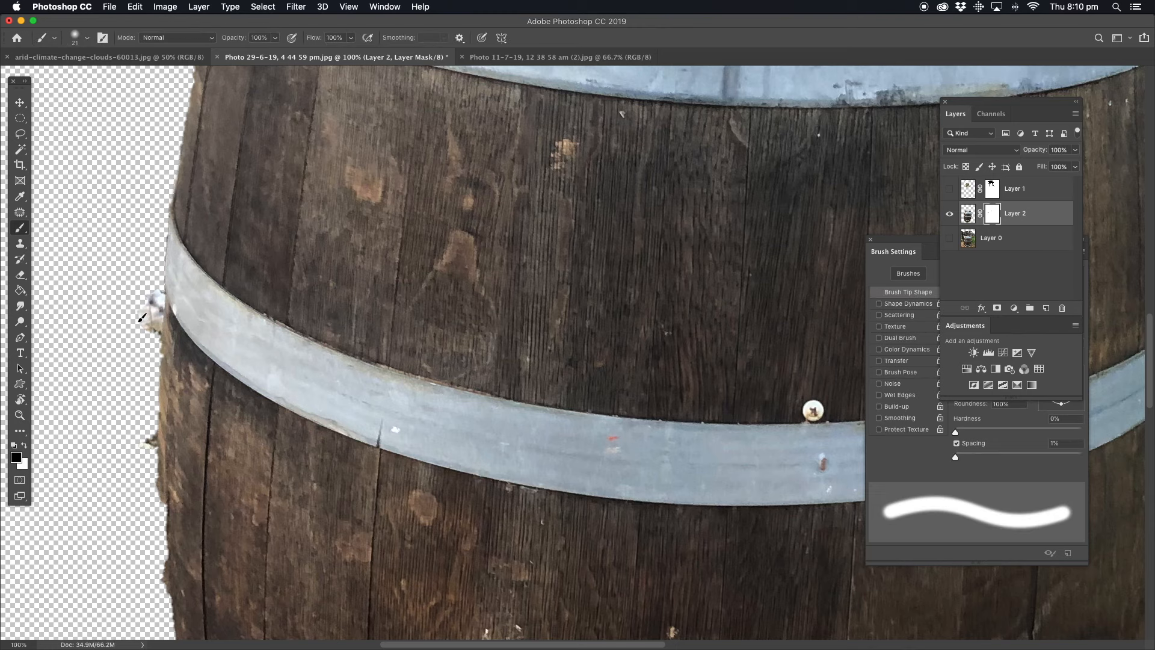
{"action": "mouse_move", "coordinate": [148, 331]}
{"action": "left_mouse_down"}
{"action": "mouse_move", "coordinate": [159, 307]}
{"action": "mouse_move", "coordinate": [157, 340]}
{"action": "left_mouse_up"}
{"action": "mouse_move", "coordinate": [143, 409]}
{"action": "left_mouse_down"}
{"action": "mouse_move", "coordinate": [154, 512]}
{"action": "mouse_move", "coordinate": [155, 408]}
{"action": "mouse_move", "coordinate": [168, 596]}
{"action": "left_mouse_up"}
Make the woman's layer visible again above the barrel cutout
{"action": "left_click", "coordinate": [20, 415]}
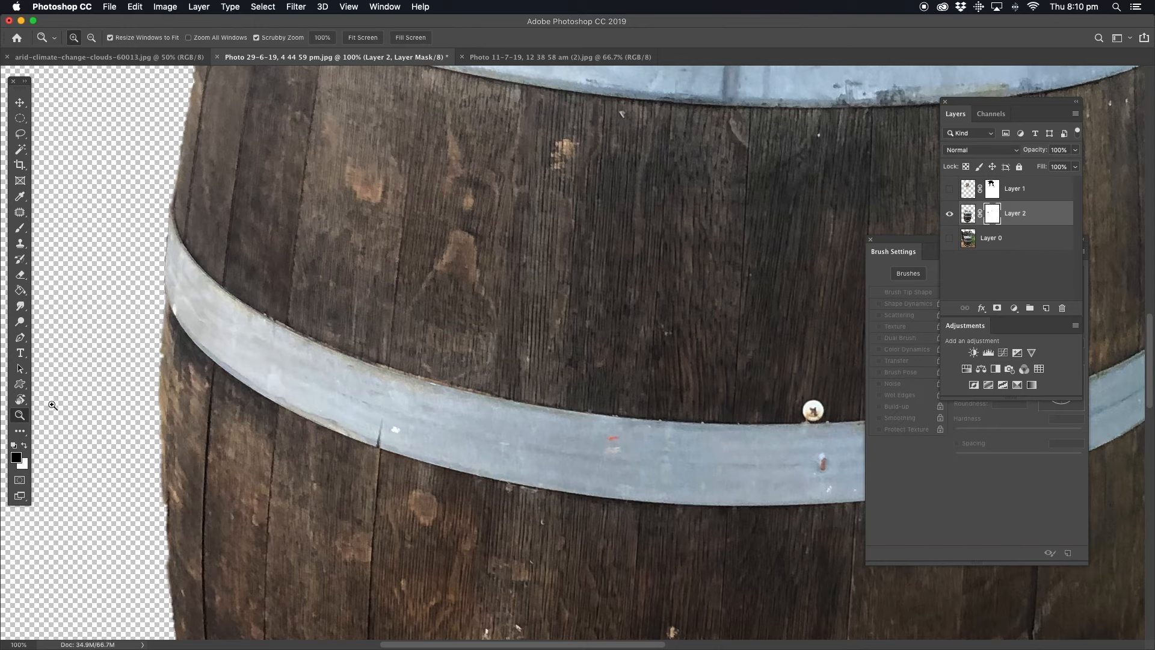
{"action": "left_click", "coordinate": [521, 389], "text": "alt"}
{"action": "left_click", "coordinate": [521, 389], "text": "alt"}
{"action": "left_click", "coordinate": [521, 389], "text": "alt"}
{"action": "left_click", "coordinate": [521, 389], "text": "alt"}
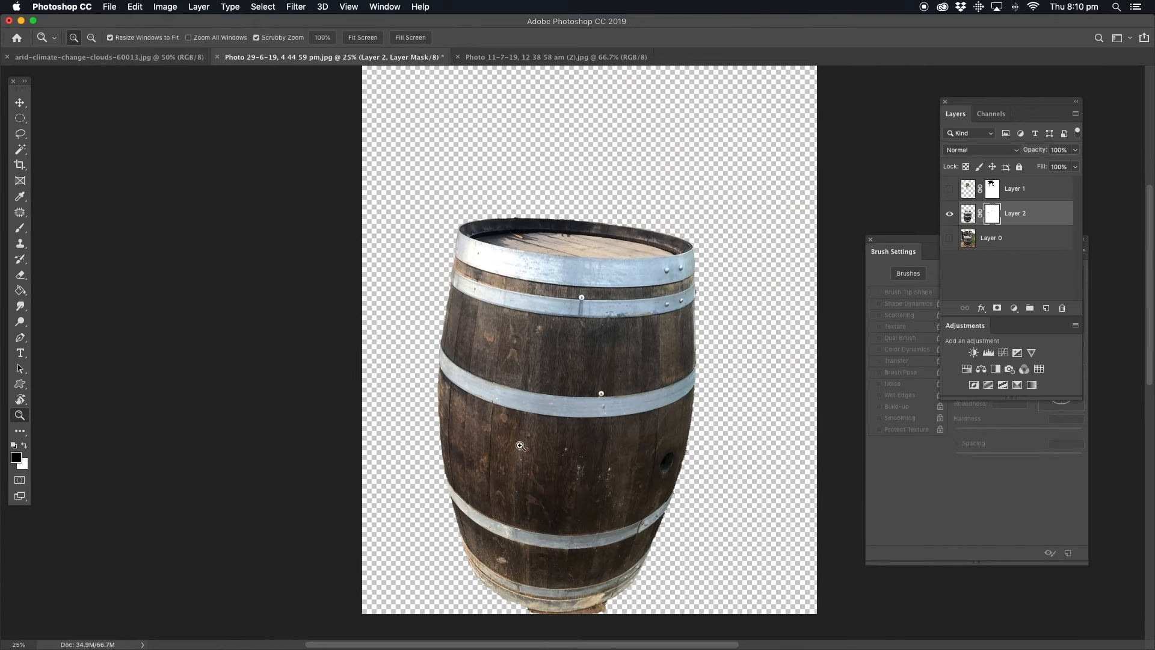
{"action": "left_click", "coordinate": [950, 189]}
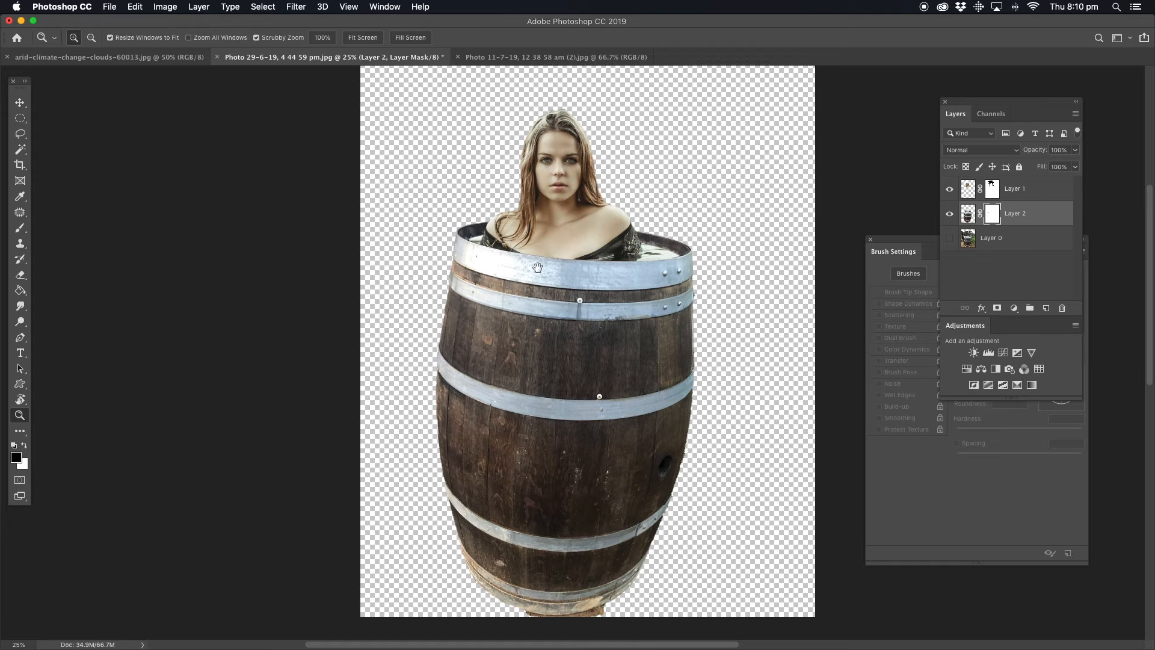
{"action": "scroll", "coordinate": [469, 238], "scroll_direction": "up", "scroll_amount": 2}
{"action": "scroll", "coordinate": [470, 237], "scroll_direction": "right", "scroll_amount": 2}
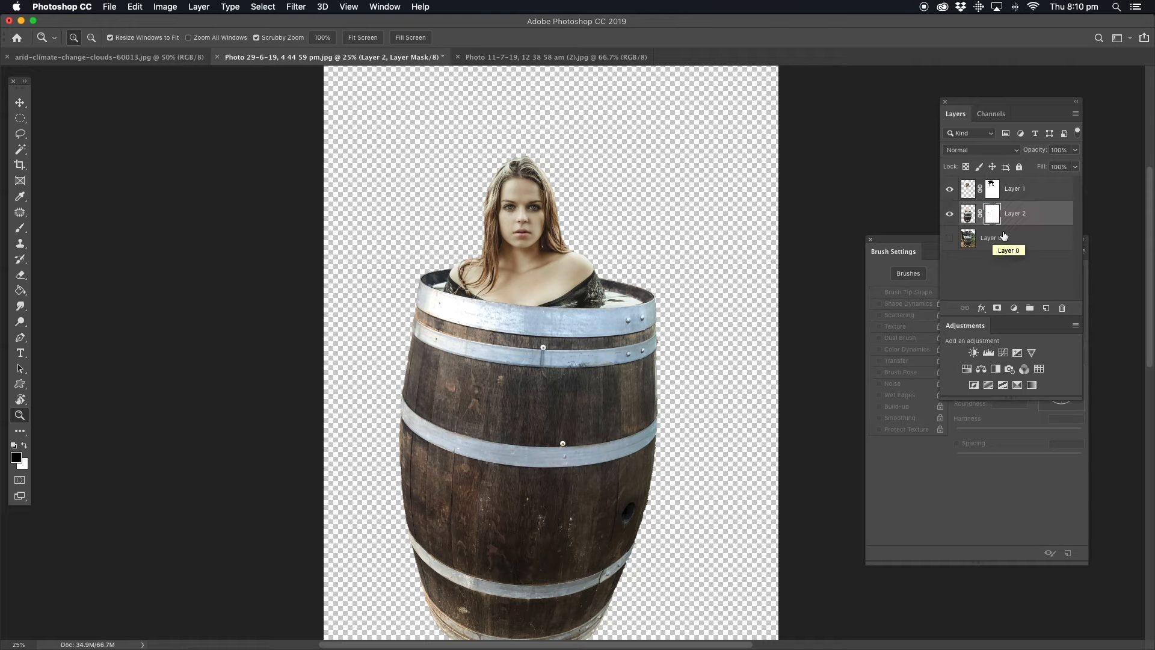
Group the woman's layer with the barrel layer and merge the group into a single layer
{"action": "left_click", "coordinate": [1020, 213], "text": "super"}
{"action": "left_click", "coordinate": [1018, 188]}
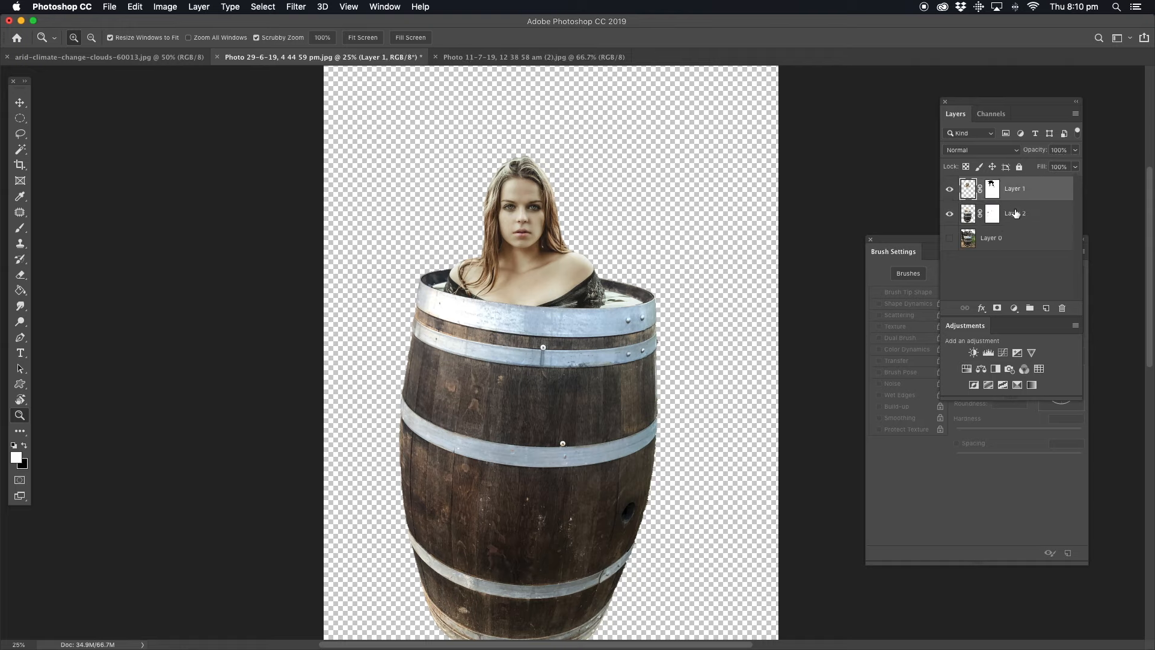
{"action": "left_click", "coordinate": [1016, 217], "text": "shift"}
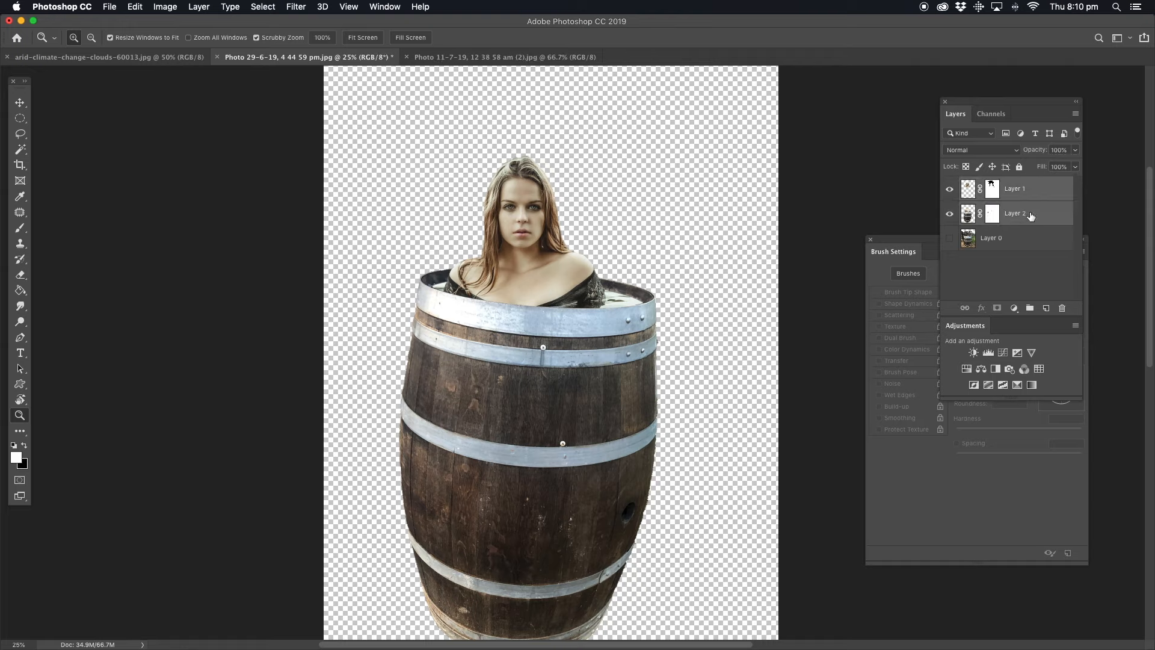
{"action": "key", "text": "super+g"}
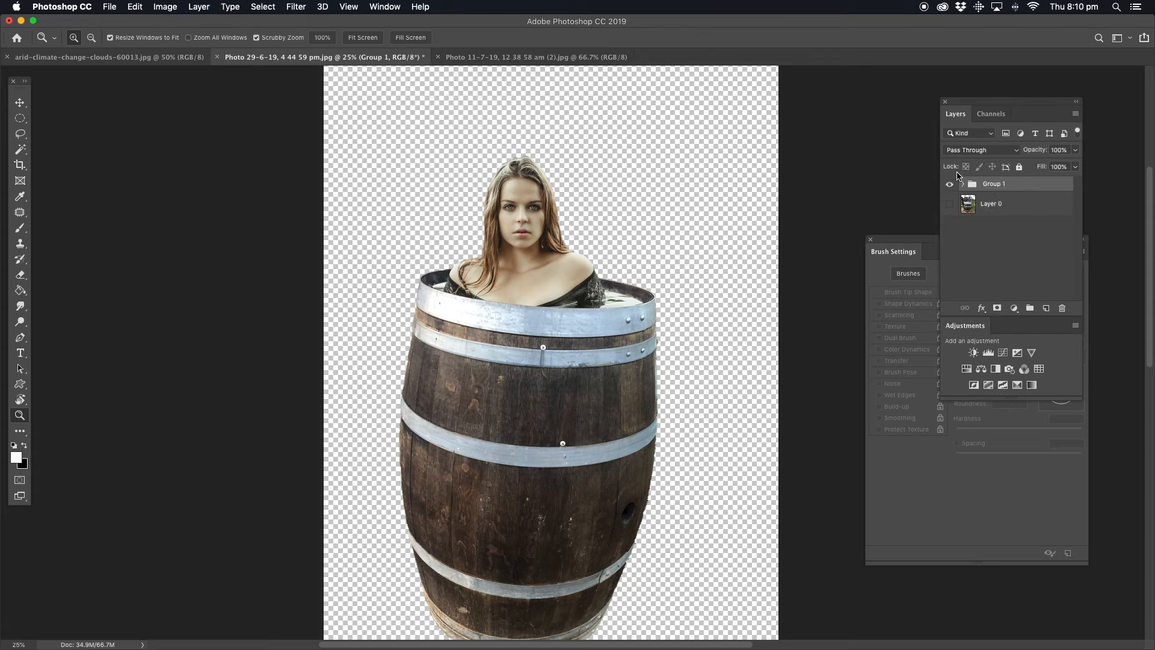
{"action": "right_click", "coordinate": [1001, 187]}
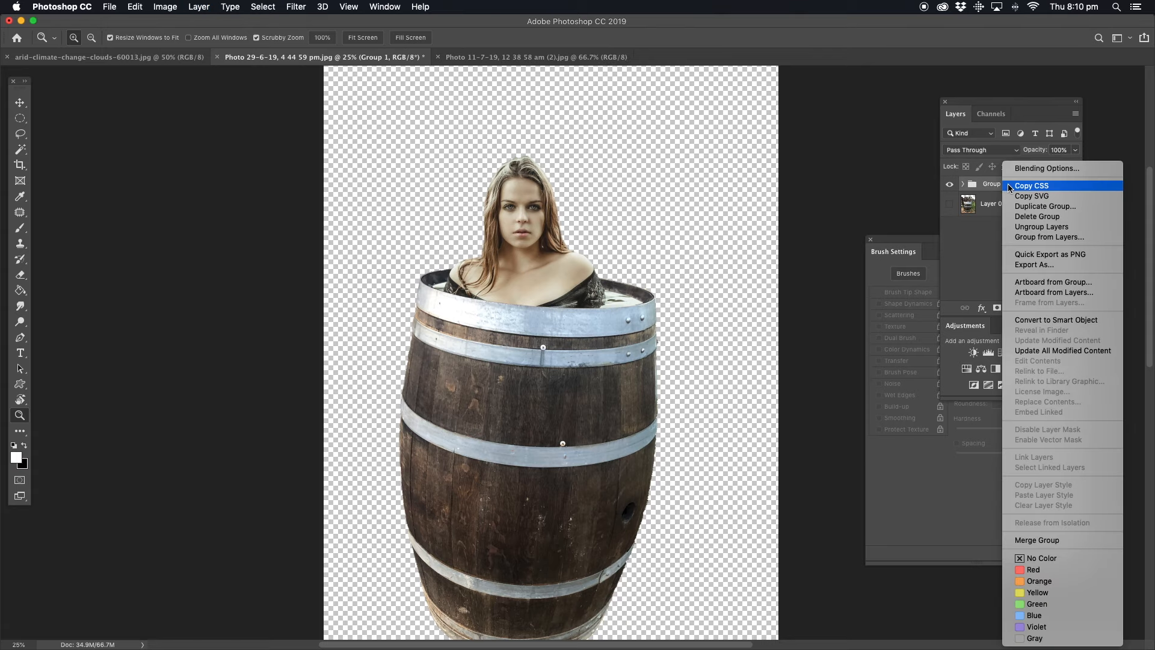
{"action": "left_click", "coordinate": [1051, 540]}
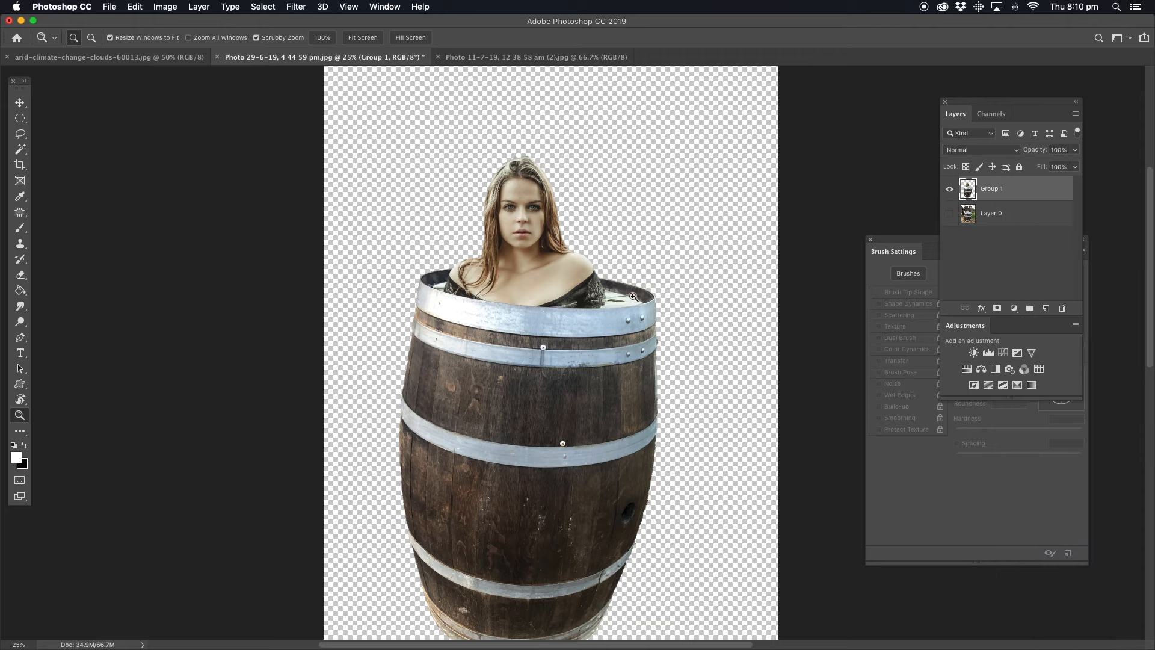
Copy the entire merged woman-and-barrel layer and paste it into the arid-climate-change-clouds-60013.jpg document
{"action": "left_click", "coordinate": [20, 102]}
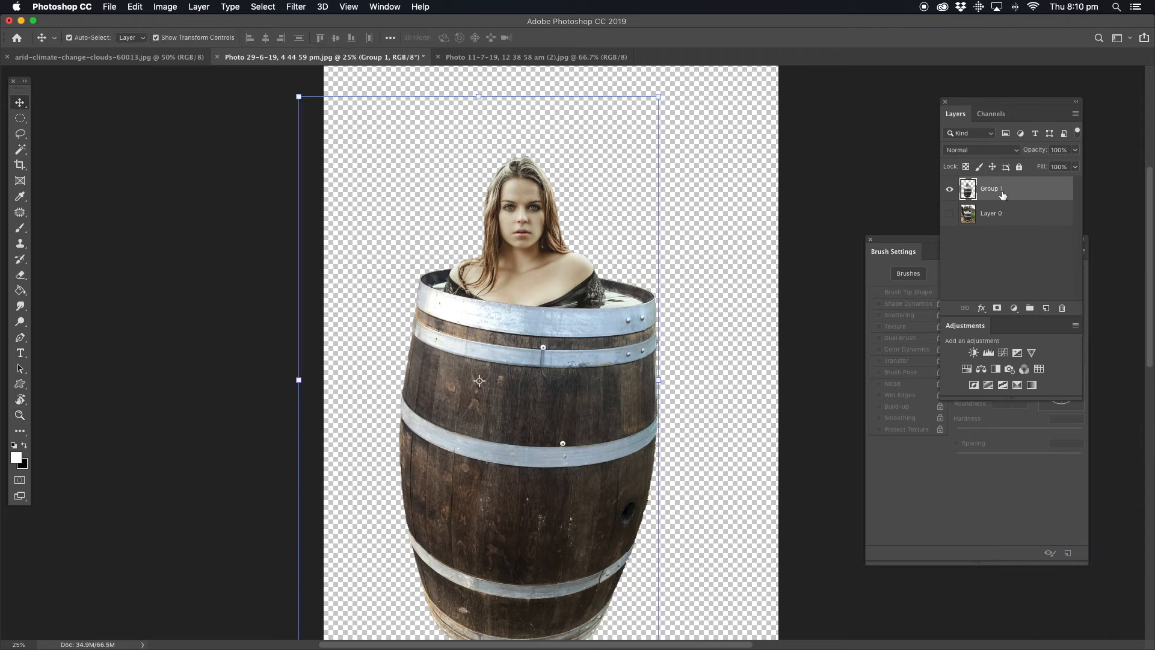
{"action": "key", "text": "super+a"}
{"action": "key", "text": "super+c"}
{"action": "left_click", "coordinate": [480, 56]}
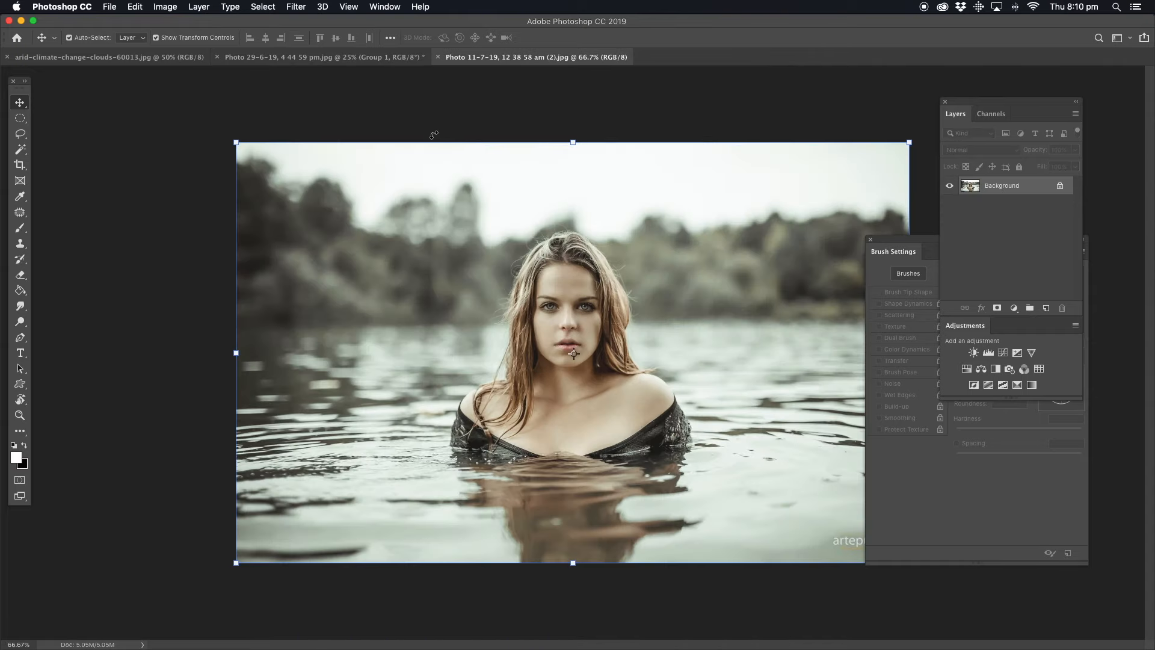
{"action": "left_click", "coordinate": [144, 61]}
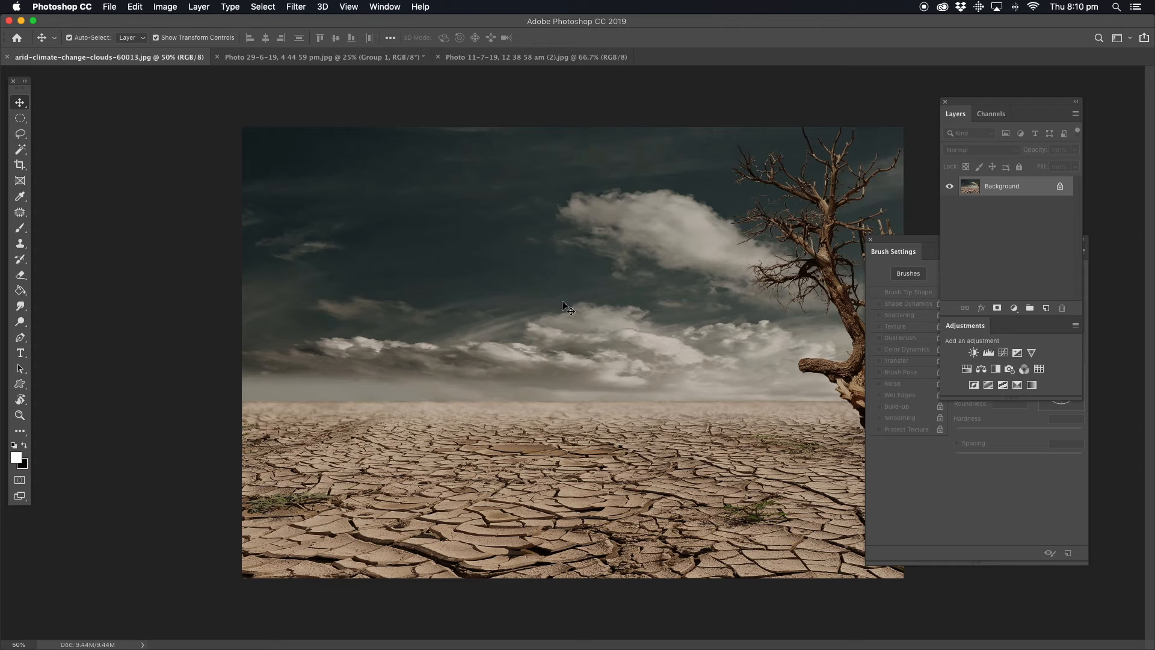
{"action": "key", "text": "super+v"}
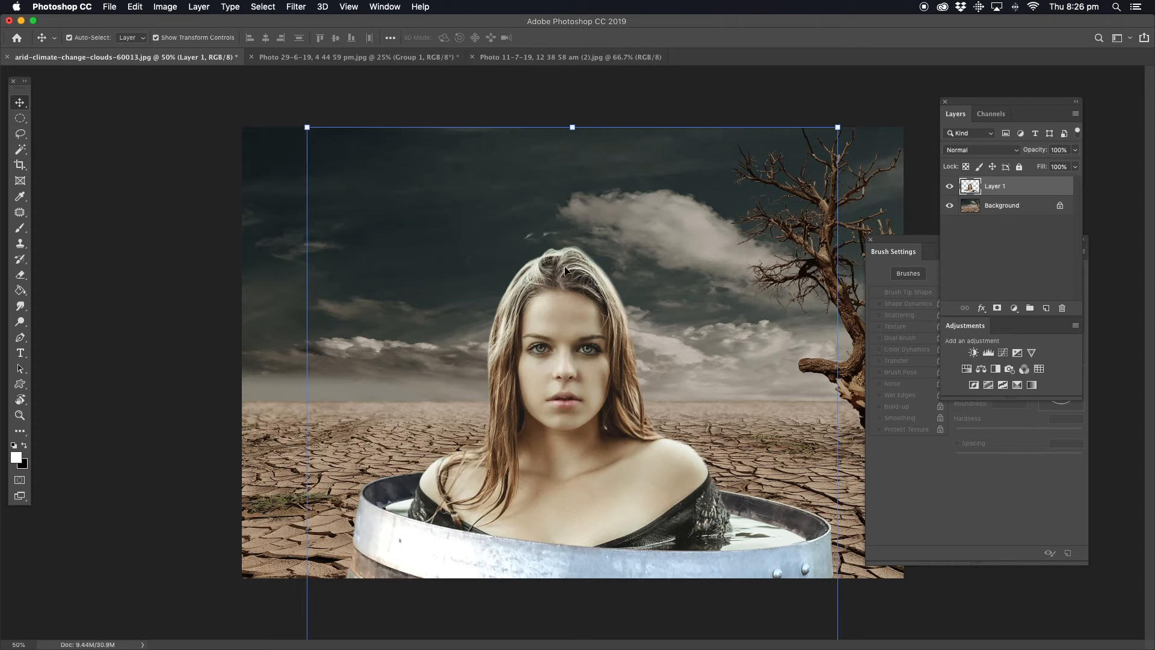
Move the pasted woman-and-barrel layer up and slightly left so more of the barrel shows inside the desert image
{"action": "left_click_drag", "start_coordinate": [553, 278], "coordinate": [536, 238]}
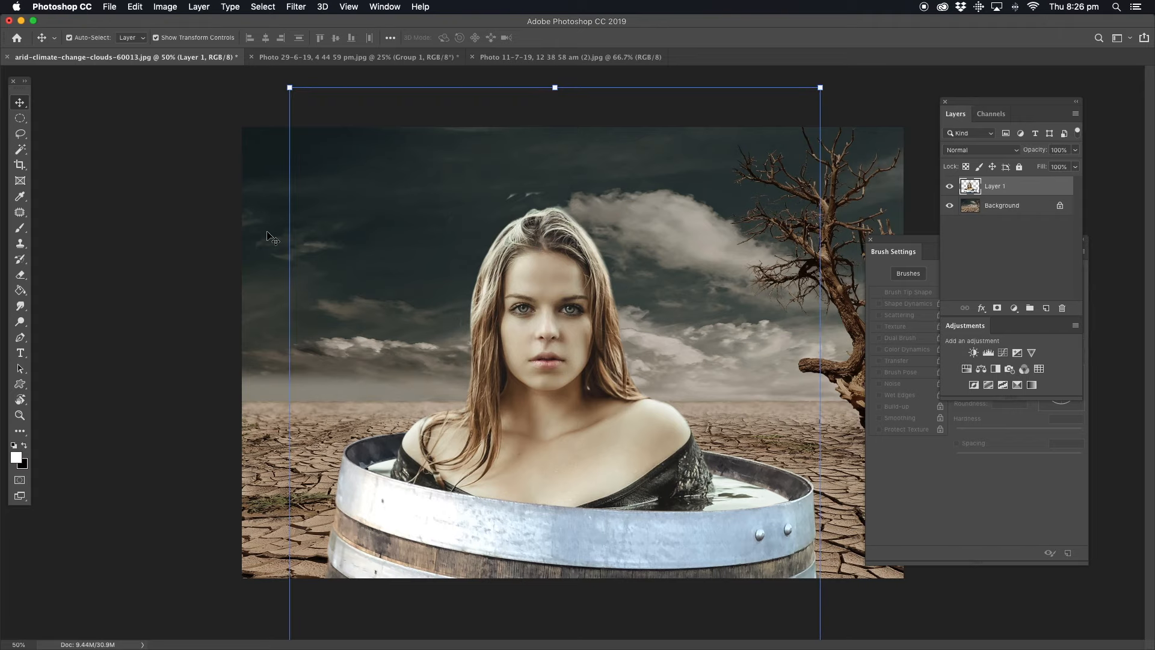
{"action": "left_click", "coordinate": [20, 275]}
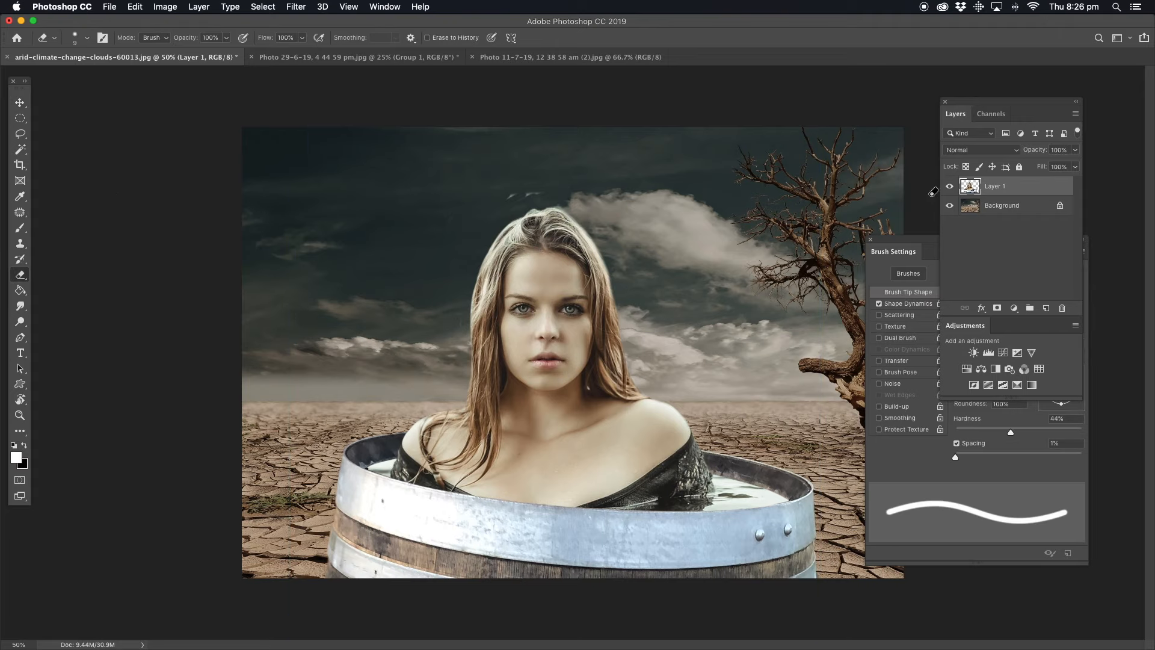
{"action": "left_click", "coordinate": [913, 481]}
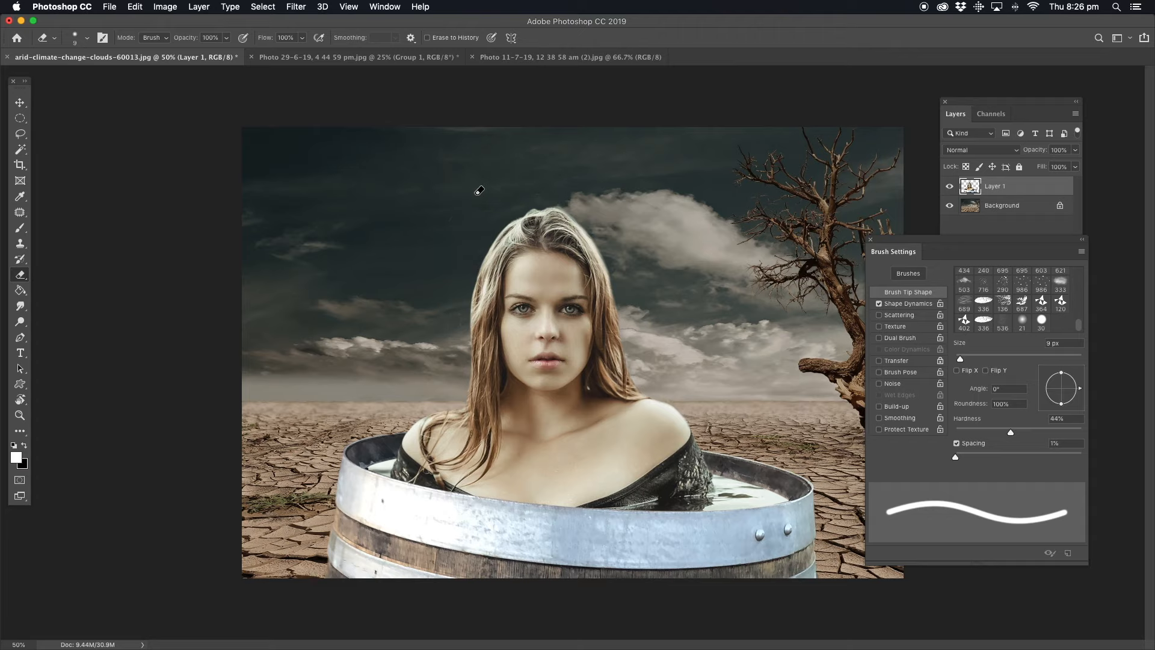
{"action": "left_click", "coordinate": [1015, 357]}
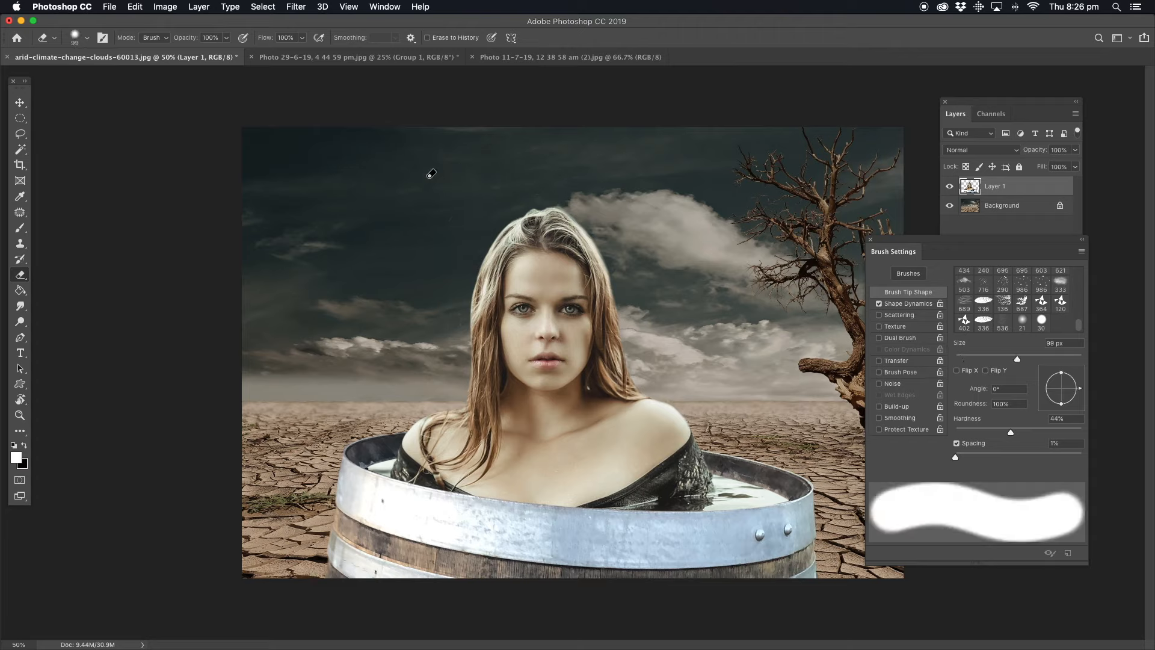
{"action": "right_click", "coordinate": [20, 275]}
{"action": "left_click", "coordinate": [79, 297]}
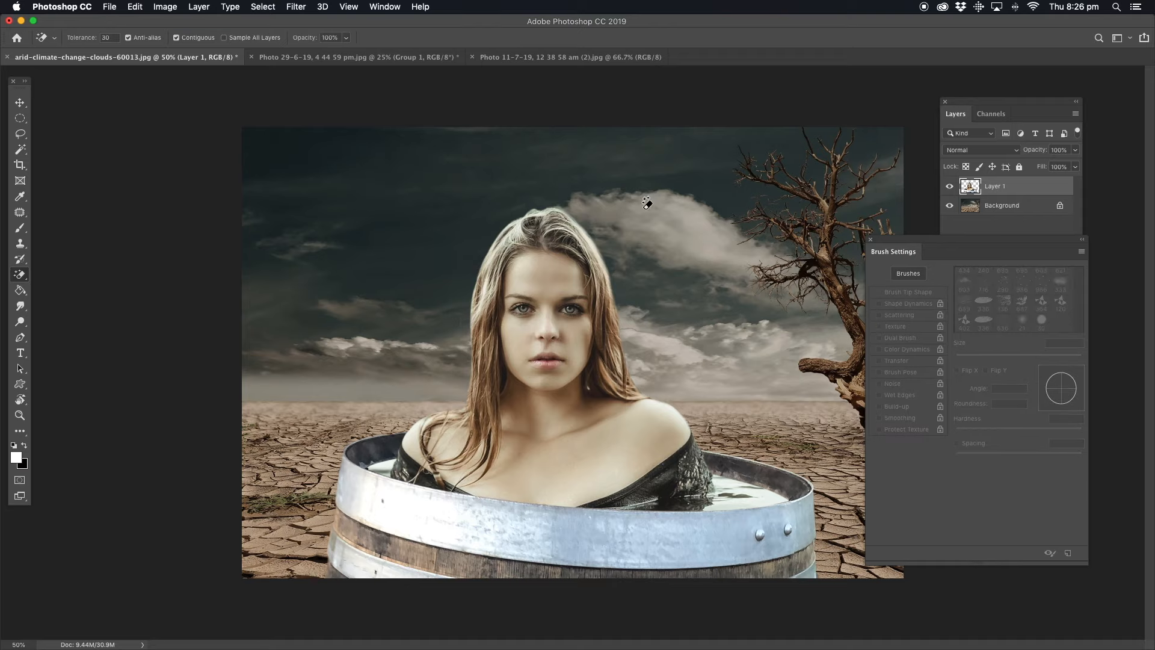
{"action": "left_click", "coordinate": [688, 171]}
Scale the woman-and-barrel layer down proportionally to 74.69% and move it up within the desert image
{"action": "left_click", "coordinate": [21, 417]}
{"action": "left_click", "coordinate": [460, 330], "text": "alt"}
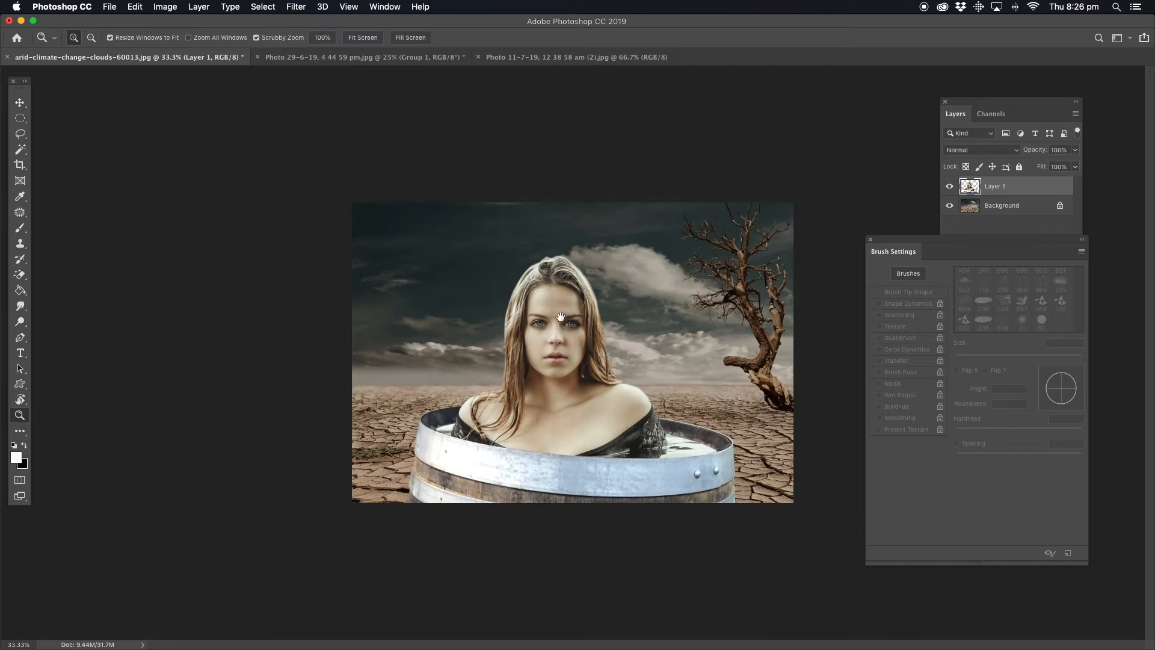
{"action": "left_click", "coordinate": [20, 103]}
{"action": "left_click_drag", "start_coordinate": [576, 344], "coordinate": [551, 287]}
{"action": "left_click_drag", "start_coordinate": [721, 127], "coordinate": [632, 323]}
{"action": "left_click_drag", "start_coordinate": [503, 409], "coordinate": [529, 259]}
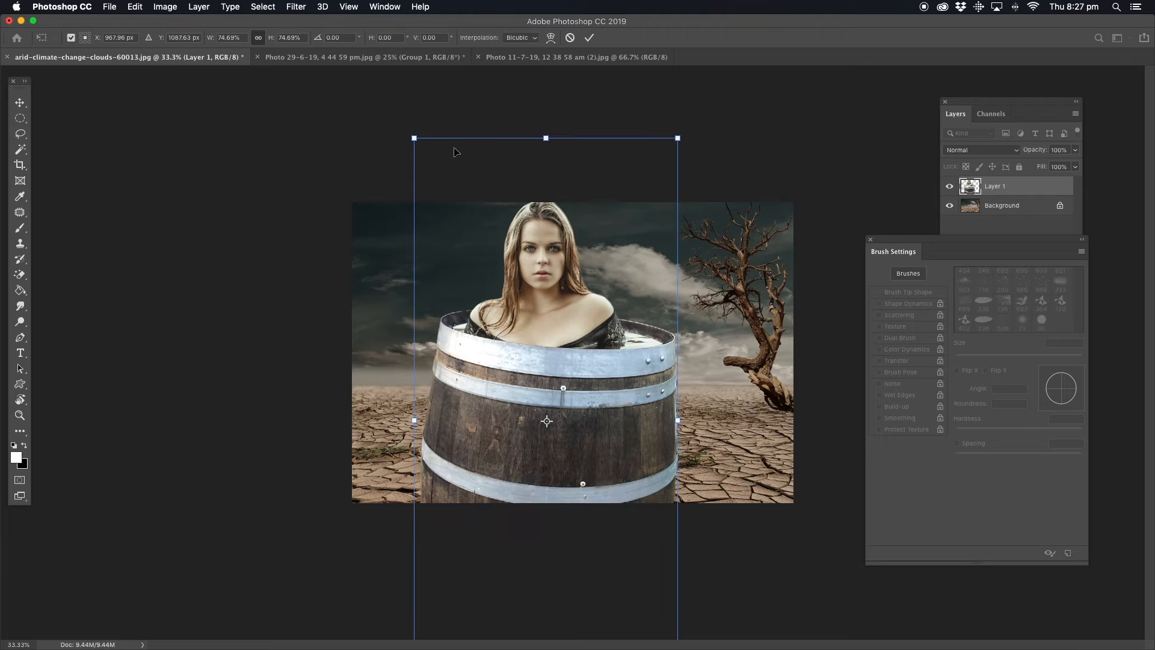
Try scaling the woman-and-barrel layer down to 40.25% so the entire barrel fits inside the image
{"action": "left_click_drag", "start_coordinate": [546, 140], "coordinate": [549, 192]}
{"action": "left_click_drag", "start_coordinate": [540, 407], "coordinate": [522, 364]}
{"action": "left_click_drag", "start_coordinate": [421, 159], "coordinate": [510, 343]}
{"action": "left_click_drag", "start_coordinate": [553, 425], "coordinate": [538, 281]}
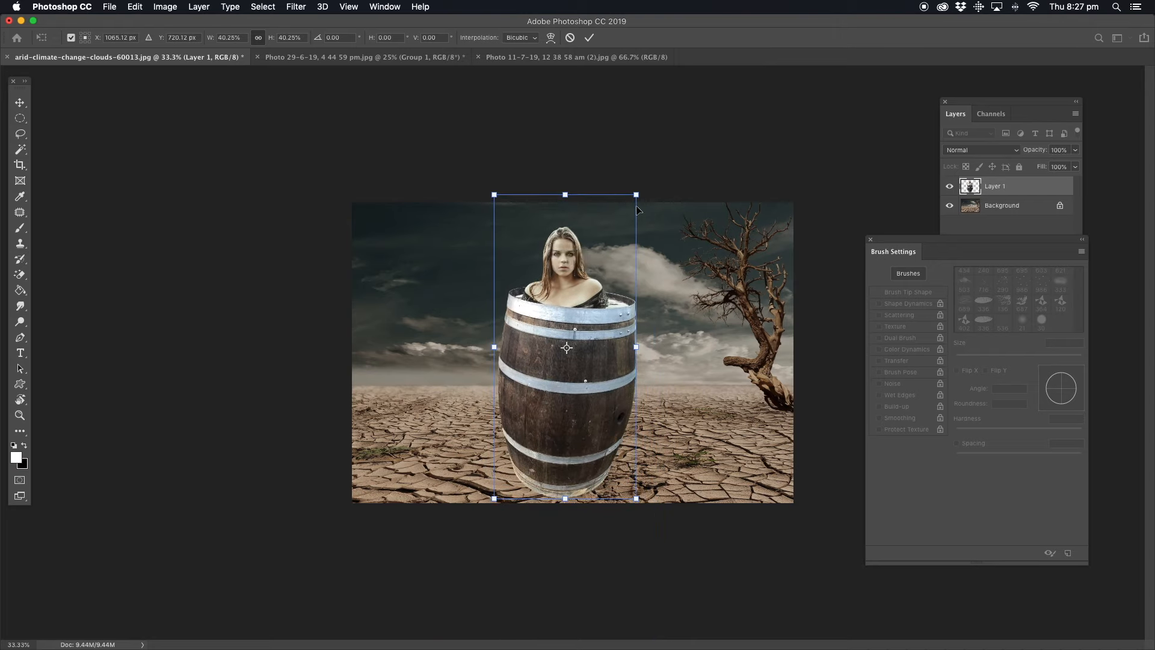
Scale the woman-and-barrel layer to 66.73%, with her head just below the image's upper edge and the barrel's base cropped off
{"action": "left_click_drag", "start_coordinate": [636, 196], "coordinate": [866, 39]}
{"action": "left_click_drag", "start_coordinate": [606, 262], "coordinate": [553, 421]}
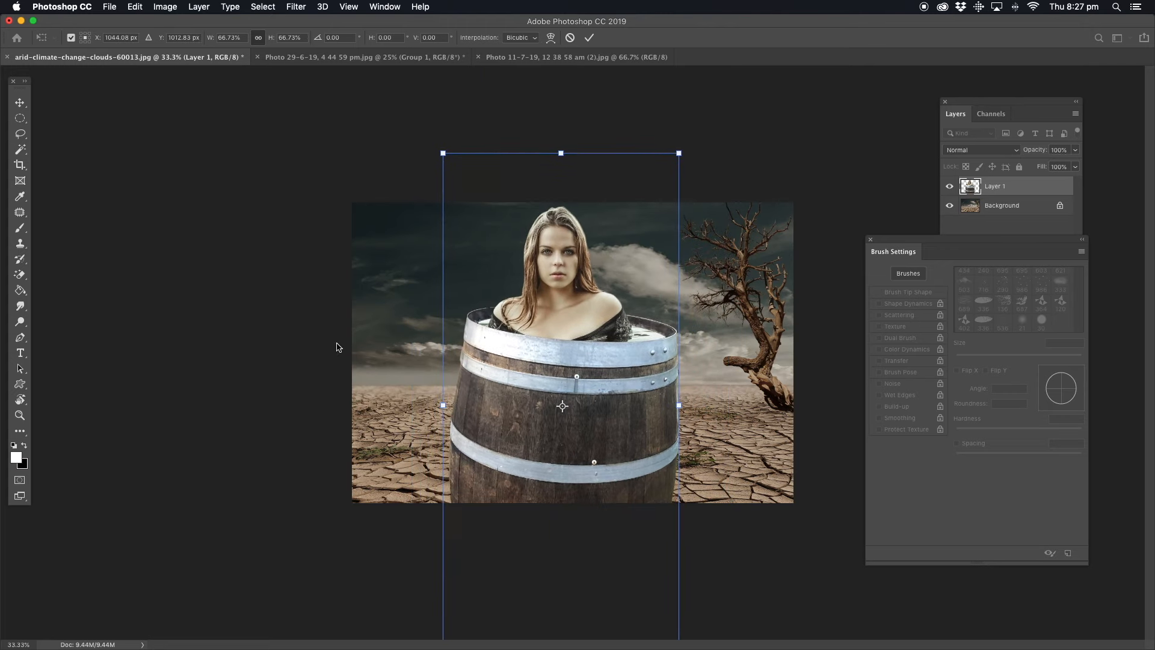
{"action": "left_click", "coordinate": [20, 134]}
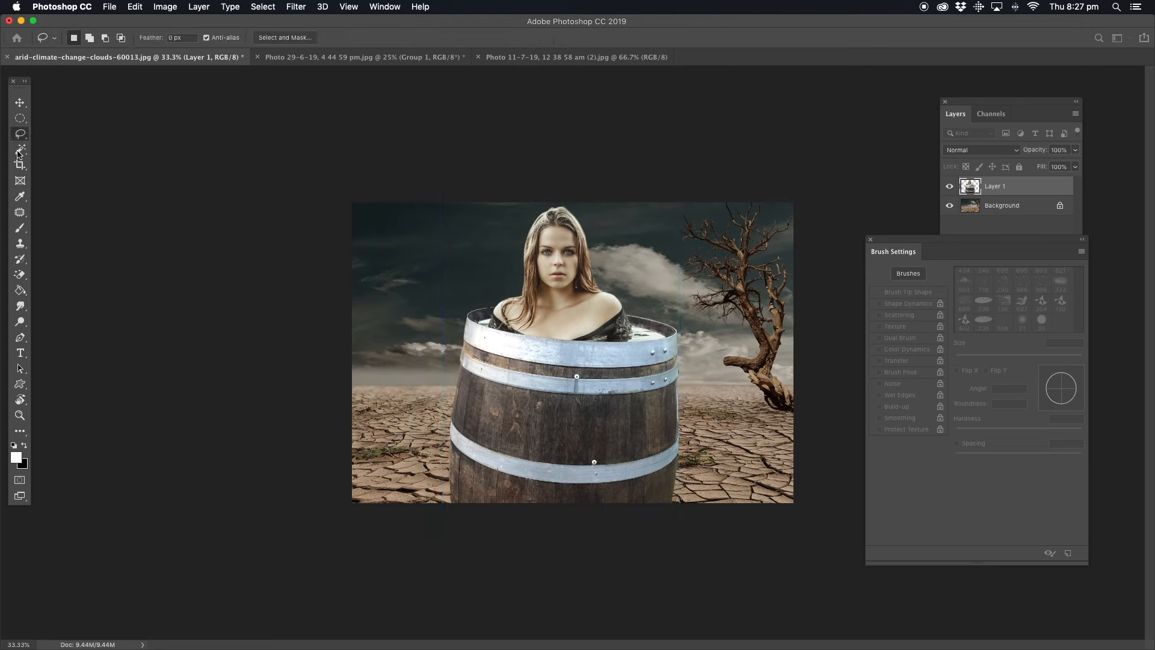
Erase the barrel wood below its lower visible hoop with the Magic Eraser at tolerance 30
{"action": "left_click", "coordinate": [21, 278]}
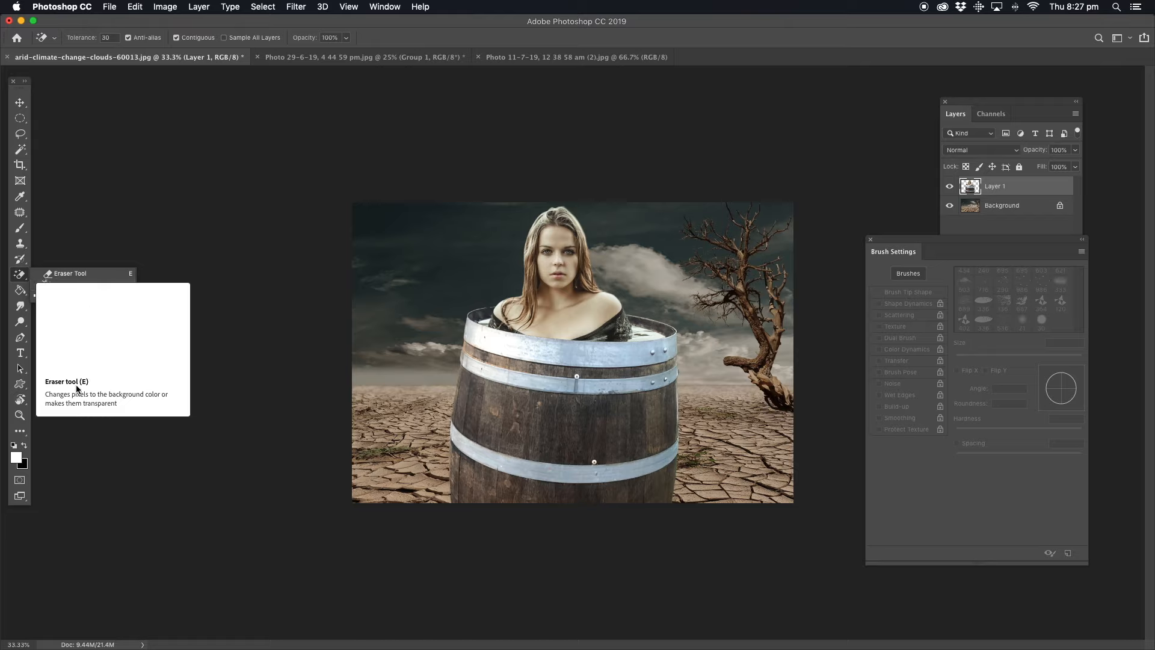
{"action": "left_click", "coordinate": [20, 276]}
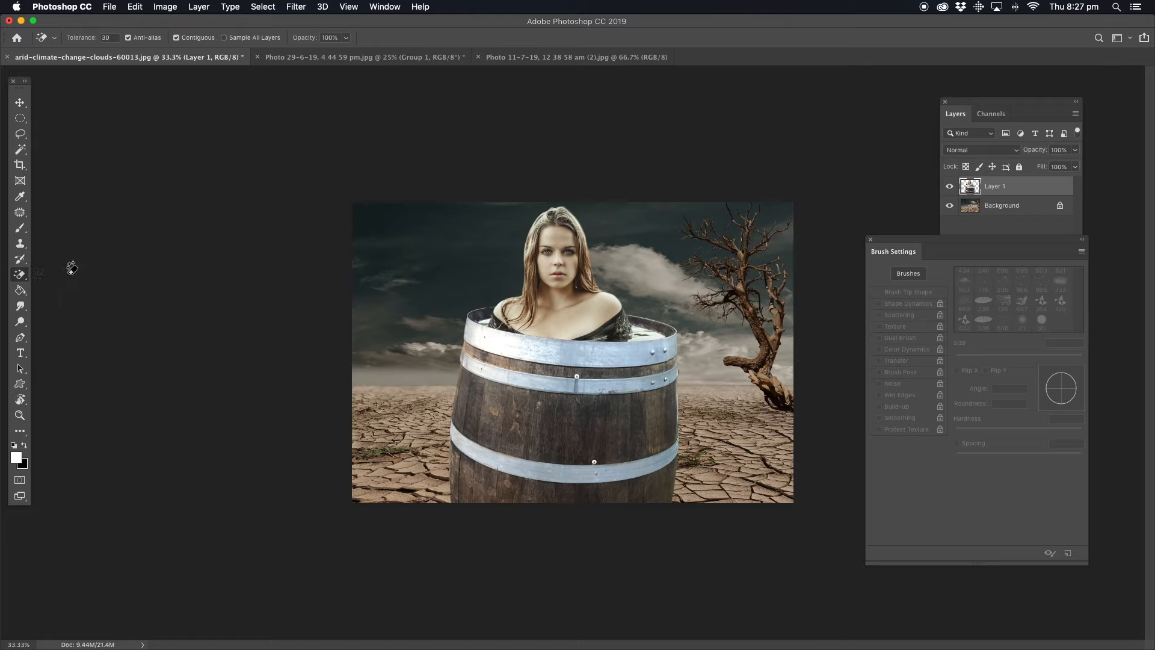
{"action": "right_click", "coordinate": [21, 277]}
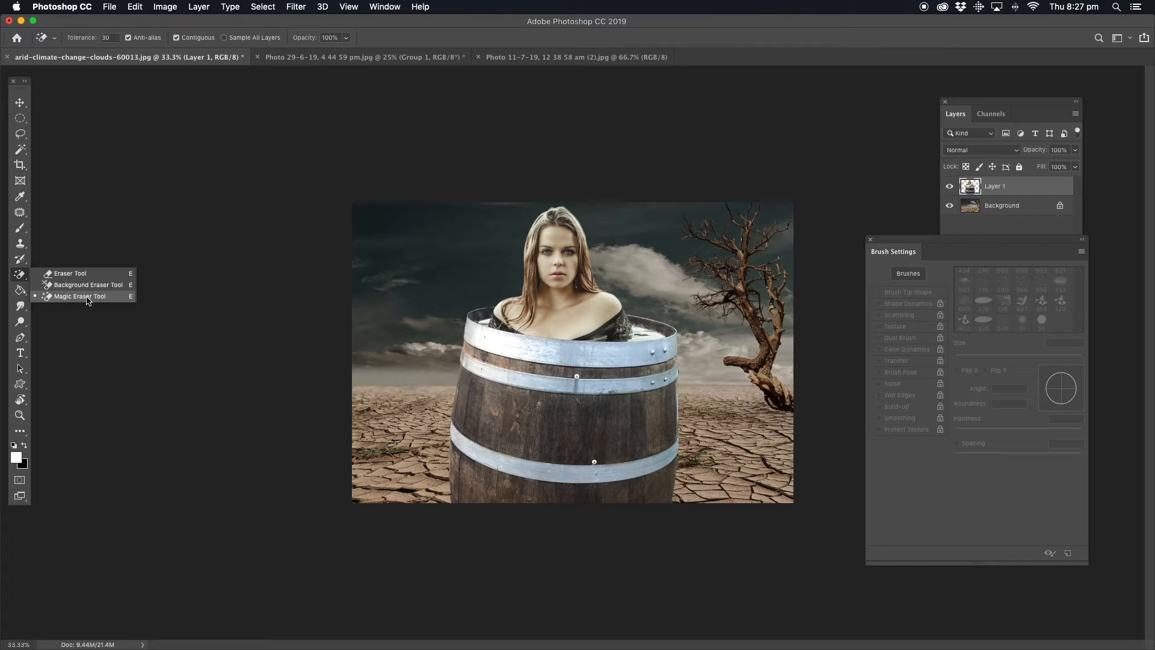
{"action": "left_click", "coordinate": [87, 297]}
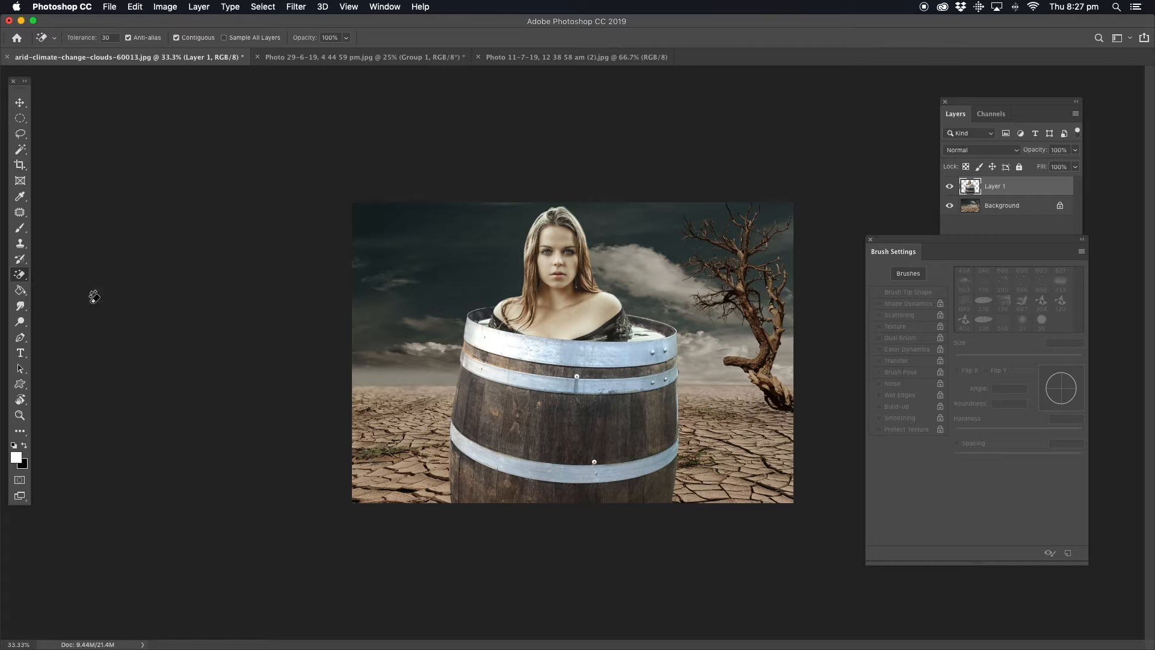
{"action": "left_click", "coordinate": [469, 481]}
{"action": "left_click", "coordinate": [496, 487]}
{"action": "left_click", "coordinate": [517, 491]}
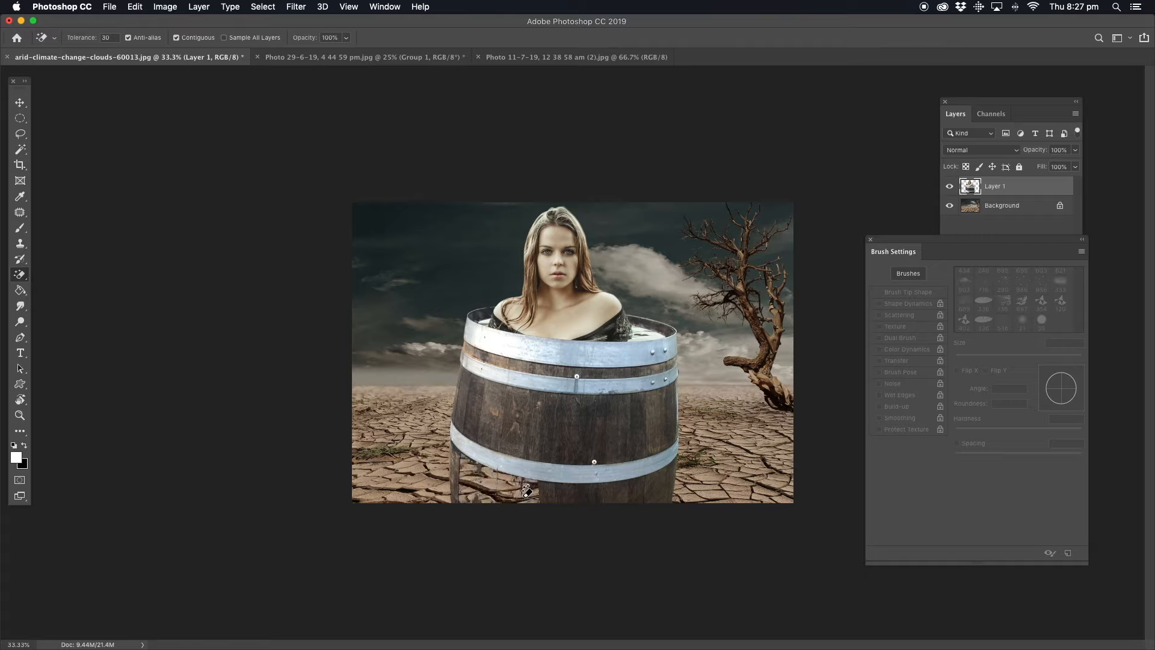
{"action": "left_click", "coordinate": [593, 498]}
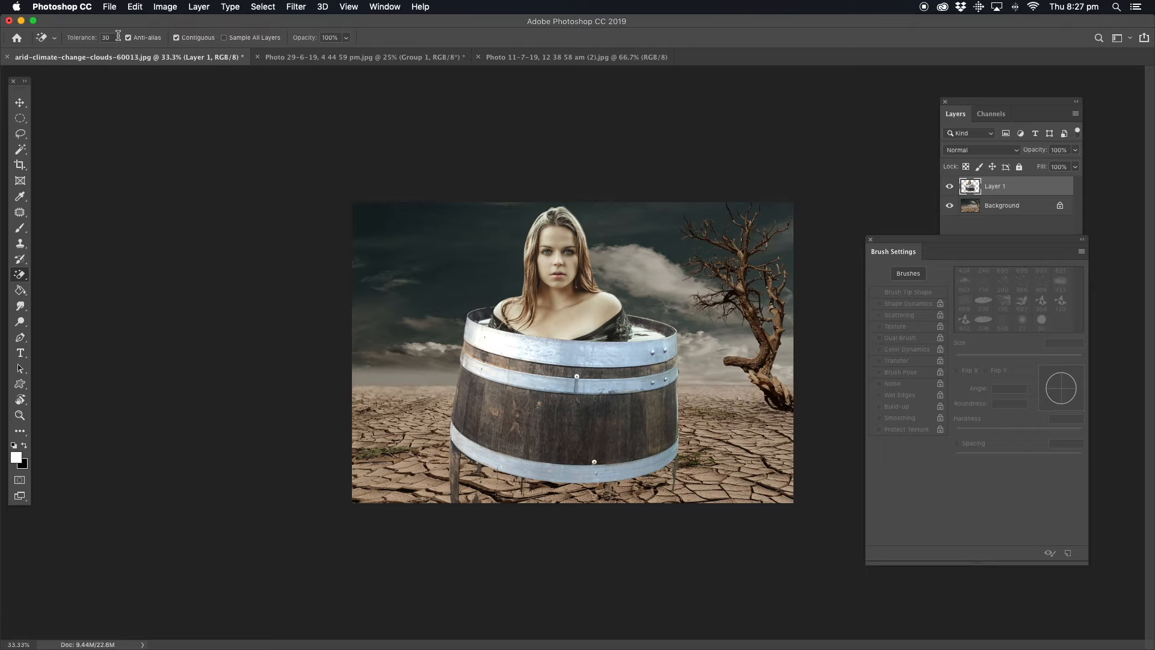
{"action": "left_click", "coordinate": [456, 488]}
Lasso the leftover wood fragments below the left end of the barrel's bottom hoop, delete them and deselect
{"action": "left_click", "coordinate": [20, 149]}
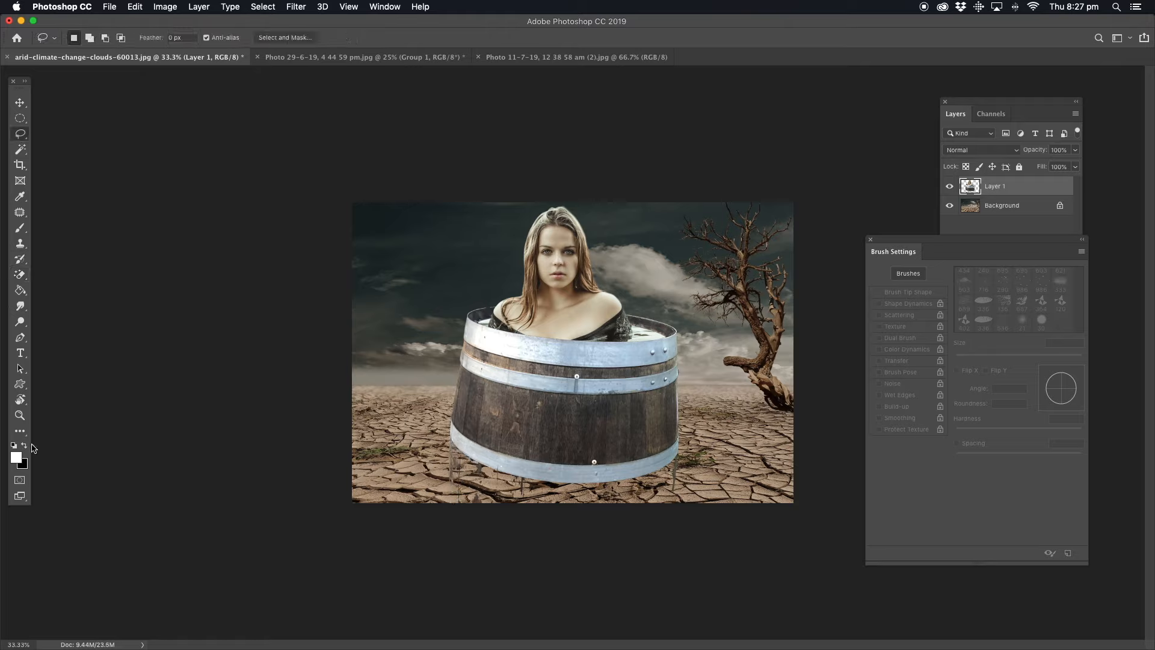
{"action": "left_click", "coordinate": [28, 418]}
{"action": "left_click", "coordinate": [549, 481]}
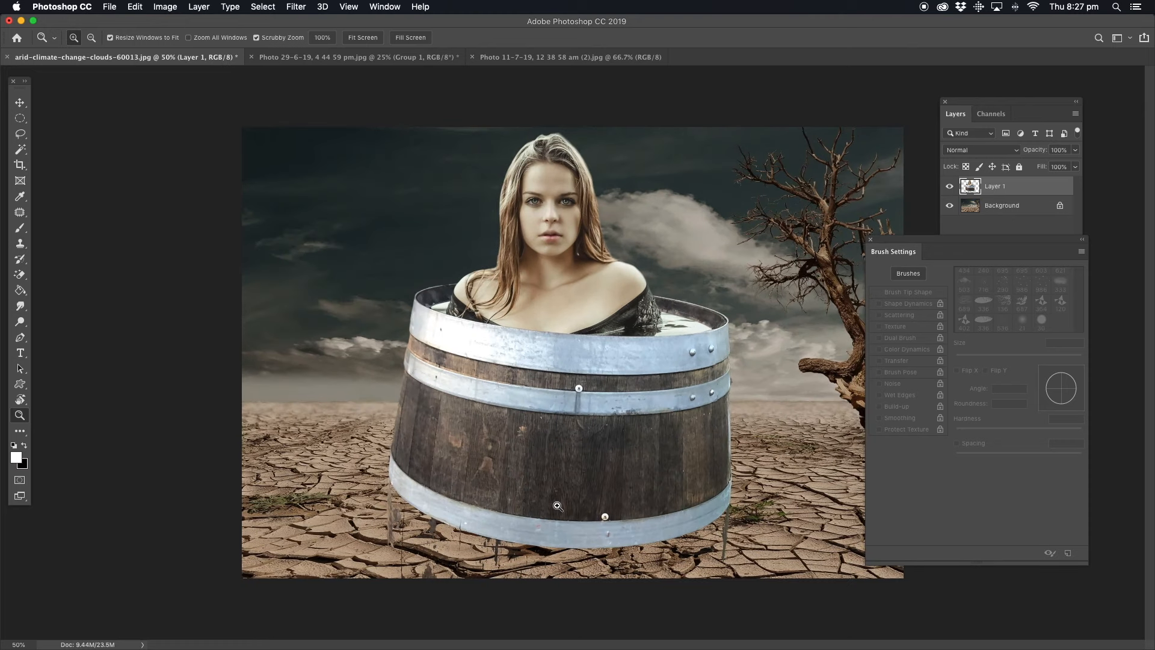
{"action": "left_click", "coordinate": [552, 499]}
{"action": "left_click_drag", "start_coordinate": [525, 372], "coordinate": [496, 281]}
{"action": "left_click", "coordinate": [19, 133]}
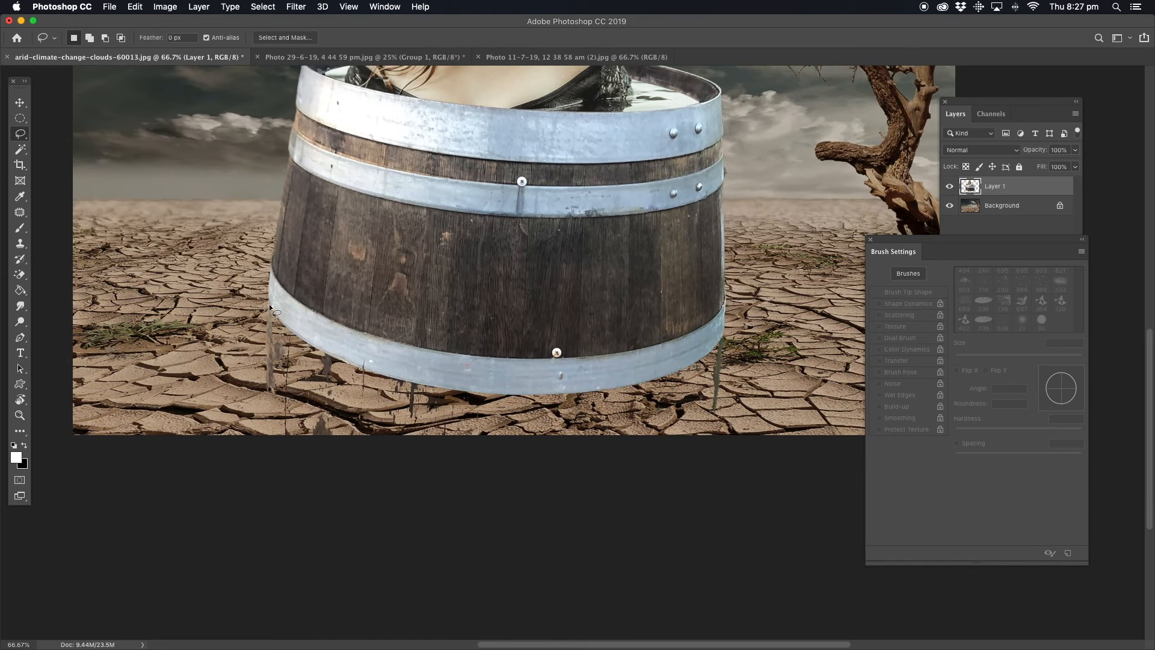
{"action": "mouse_move", "coordinate": [269, 305]}
{"action": "left_mouse_down"}
{"action": "mouse_move", "coordinate": [241, 336]}
{"action": "mouse_move", "coordinate": [248, 389]}
{"action": "mouse_move", "coordinate": [280, 443]}
{"action": "mouse_move", "coordinate": [331, 414]}
{"action": "mouse_move", "coordinate": [269, 331]}
{"action": "left_mouse_up"}
{"action": "key", "text": "Delete"}
{"action": "key", "text": "ctrl+d"}
Hide the Background layer and delete the lassoed wood specks below the right half of the bottom hoop
{"action": "left_click", "coordinate": [950, 205]}
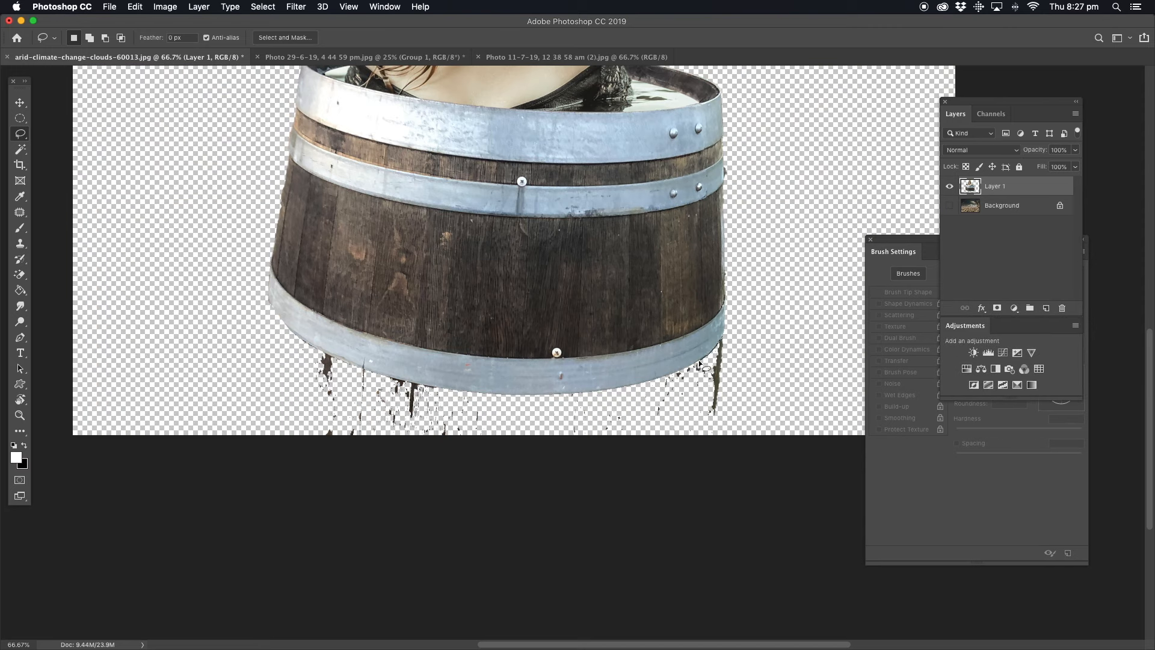
{"action": "mouse_move", "coordinate": [641, 403]}
{"action": "left_mouse_down"}
{"action": "mouse_move", "coordinate": [771, 323]}
{"action": "mouse_move", "coordinate": [668, 370]}
{"action": "mouse_move", "coordinate": [554, 398]}
{"action": "mouse_move", "coordinate": [613, 402]}
{"action": "left_mouse_up"}
{"action": "key", "text": "Delete"}
{"action": "key", "text": "ctrl+d"}
{"action": "key", "text": "Delete"}
{"action": "key", "text": "super+d"}
Lasso the remaining wood specks along the outer edge of the barrel's bottom hoop, delete them and deselect
{"action": "key", "text": "z"}
{"action": "left_click", "coordinate": [364, 400]}
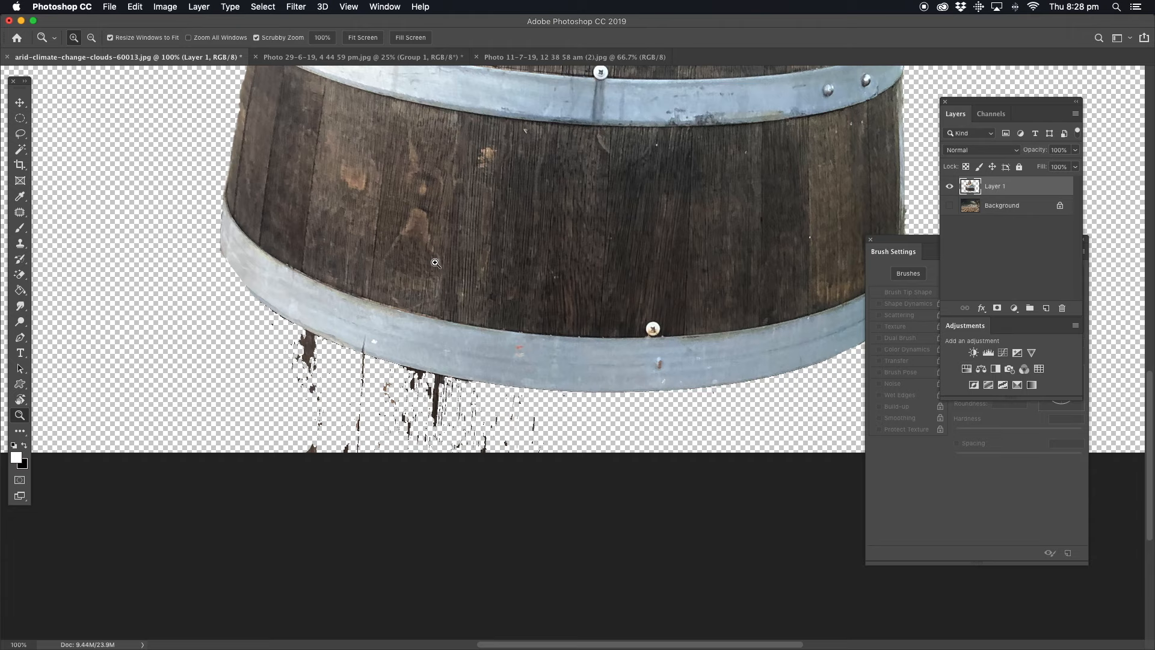
{"action": "key", "text": "r"}
{"action": "left_click_drag", "start_coordinate": [340, 179], "coordinate": [654, 249]}
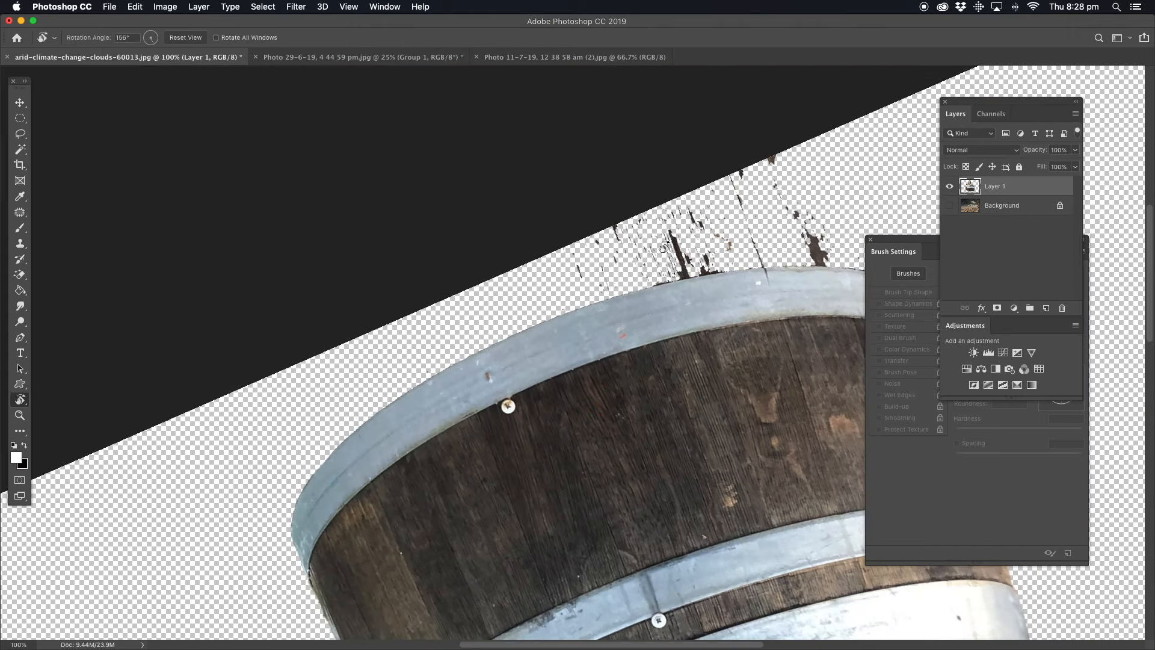
{"action": "key", "text": "z"}
{"action": "left_click_drag", "start_coordinate": [638, 301], "coordinate": [451, 265]}
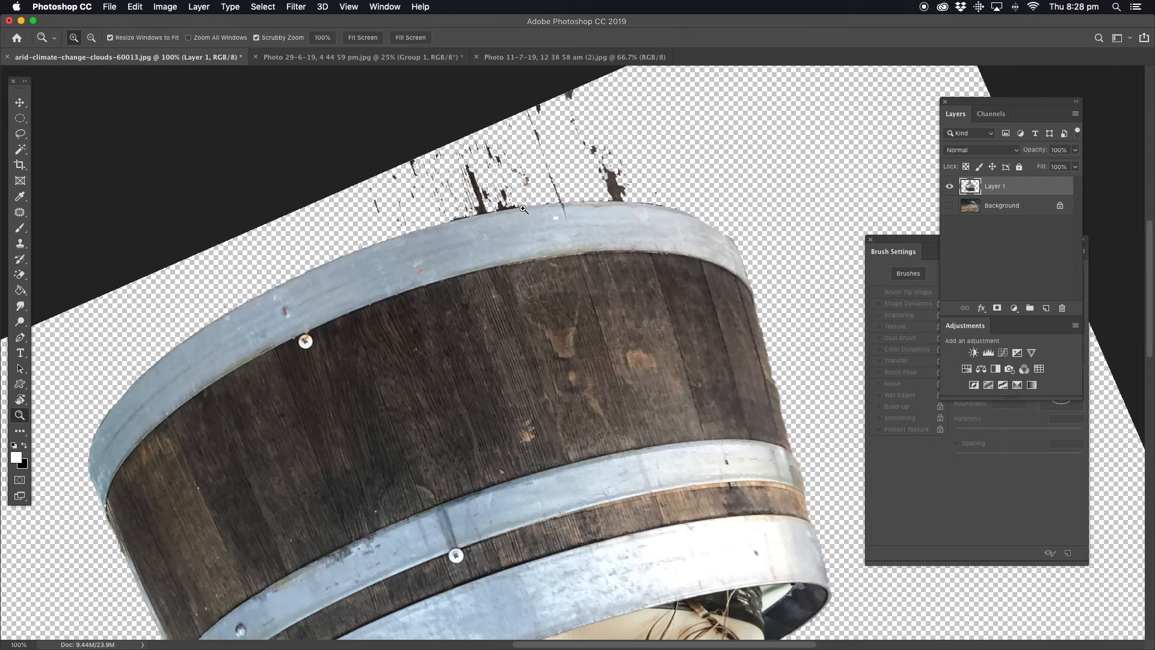
{"action": "left_click", "coordinate": [20, 133]}
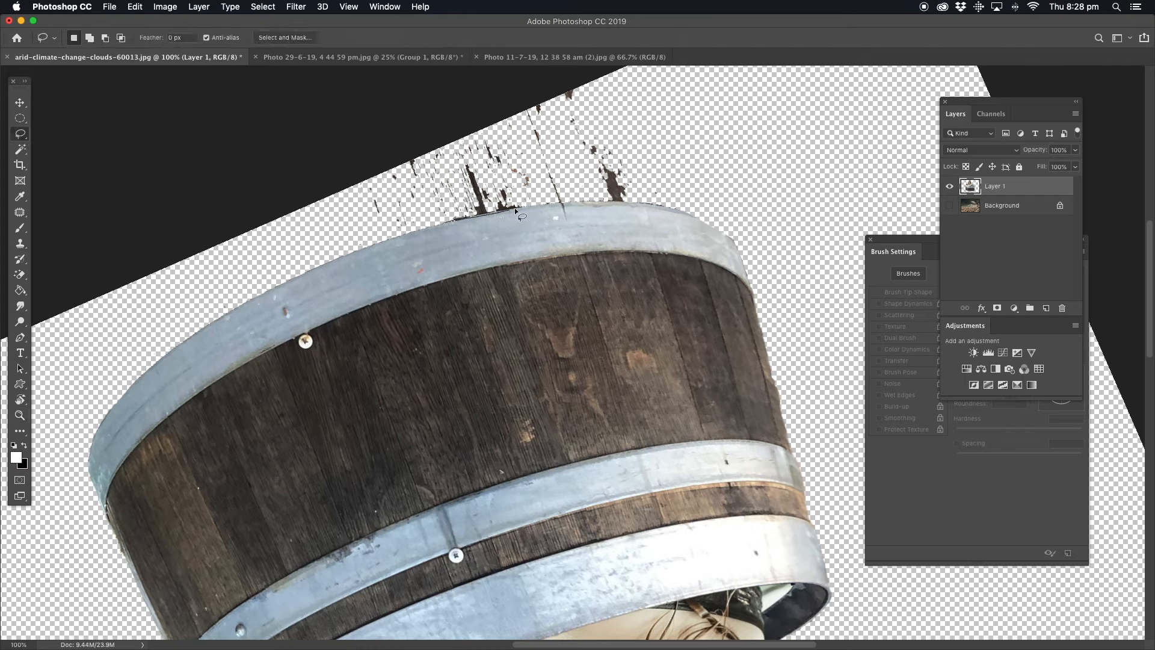
{"action": "left_click_drag", "start_coordinate": [515, 209], "coordinate": [572, 203]}
{"action": "left_click_drag", "start_coordinate": [663, 207], "coordinate": [684, 212]}
{"action": "key", "text": "Delete"}
{"action": "key", "text": "super+d"}
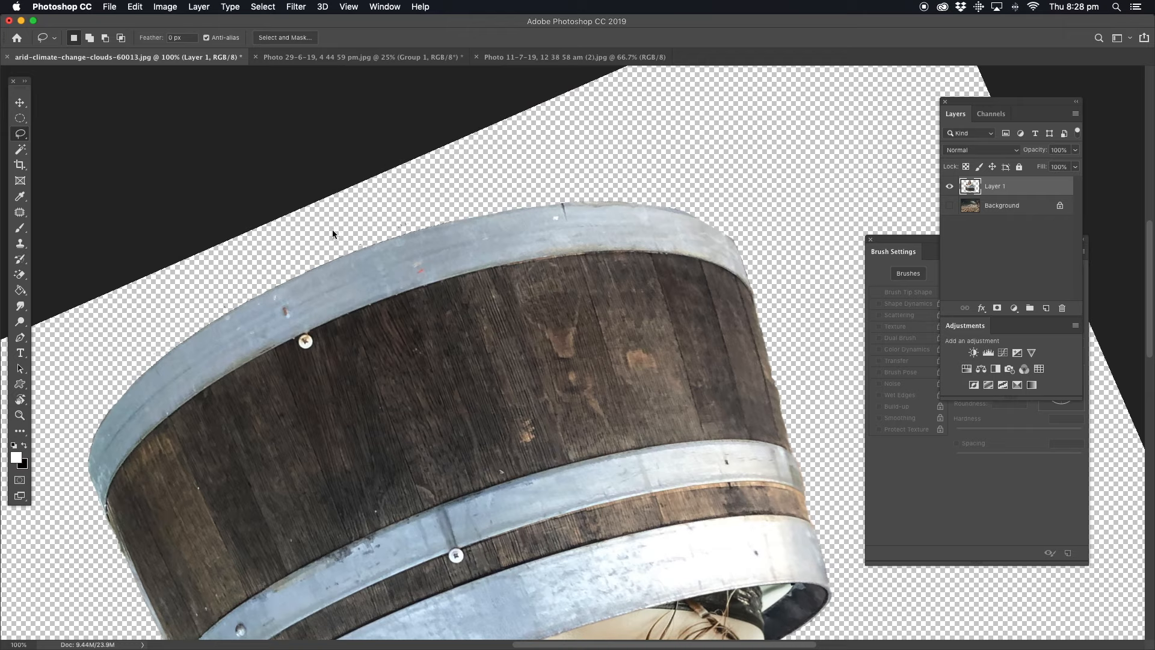
Turn the canvas view back upright and make the Background layer visible again
{"action": "key", "text": "r"}
{"action": "left_click_drag", "start_coordinate": [578, 277], "coordinate": [325, 503]}
{"action": "left_click_drag", "start_coordinate": [468, 218], "coordinate": [339, 284]}
{"action": "key", "text": "z"}
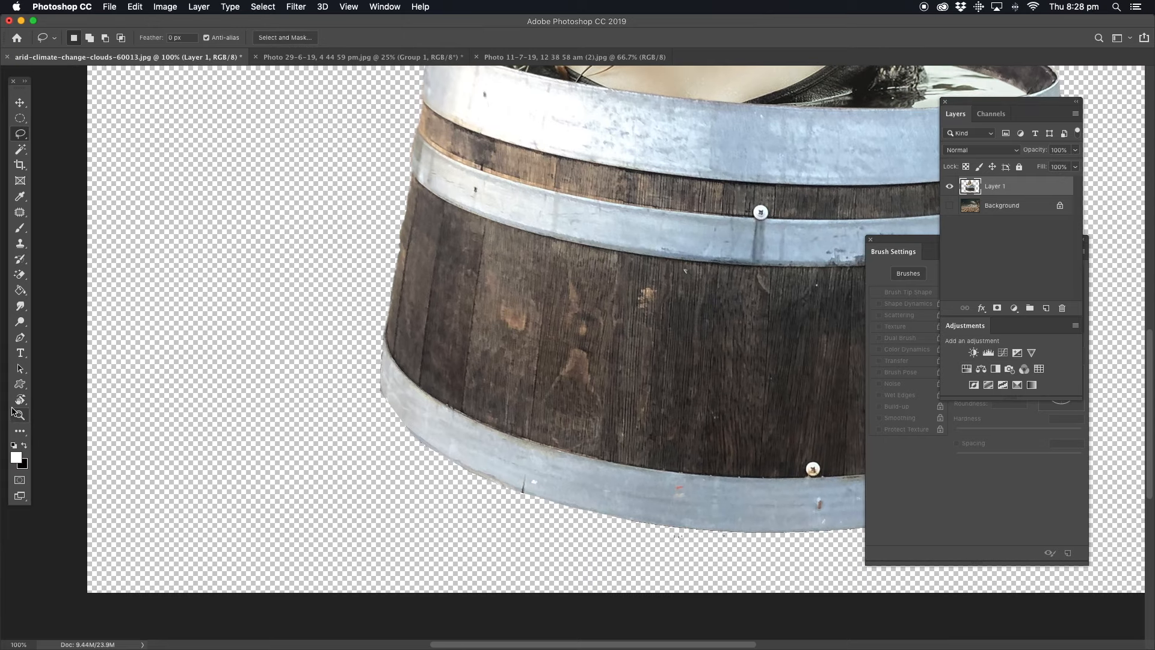
{"action": "left_click", "coordinate": [609, 302], "text": "alt"}
{"action": "left_click", "coordinate": [665, 241], "text": "alt"}
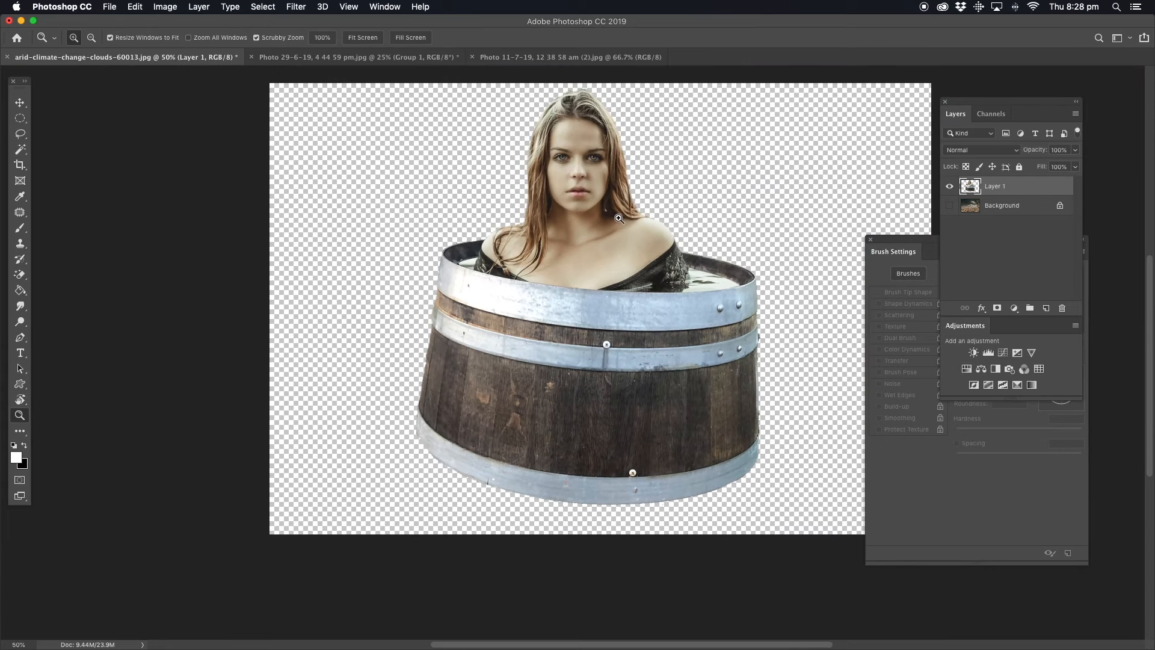
{"action": "scroll", "coordinate": [627, 203], "scroll_direction": "right", "scroll_amount": 5}
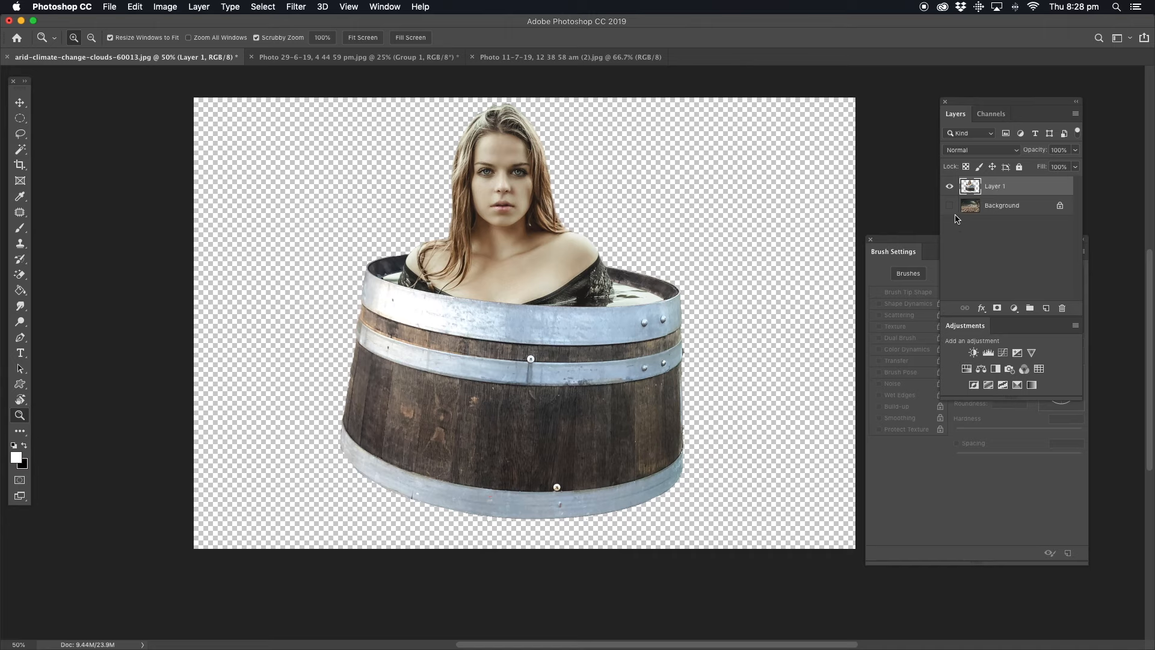
{"action": "left_click", "coordinate": [949, 205]}
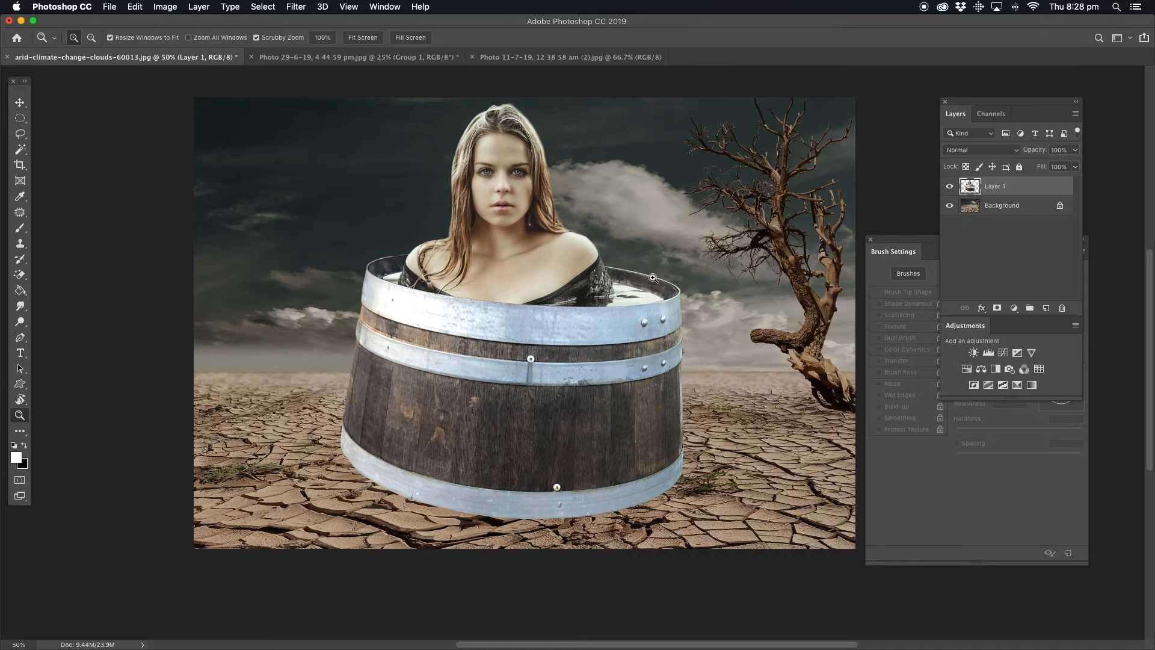
Paint over the pale patches on the barrel's inner left wall with a soft 7 px brush in a sampled dark colour
{"action": "left_click_drag", "start_coordinate": [388, 290], "coordinate": [380, 286]}
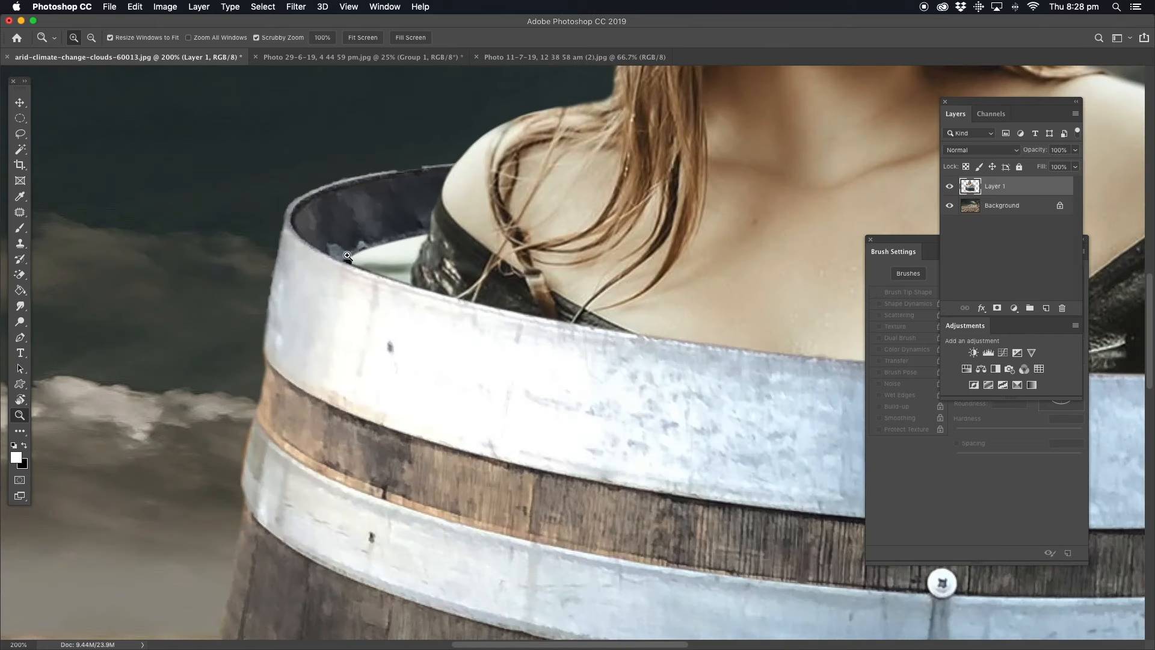
{"action": "left_click_drag", "start_coordinate": [348, 253], "coordinate": [360, 282]}
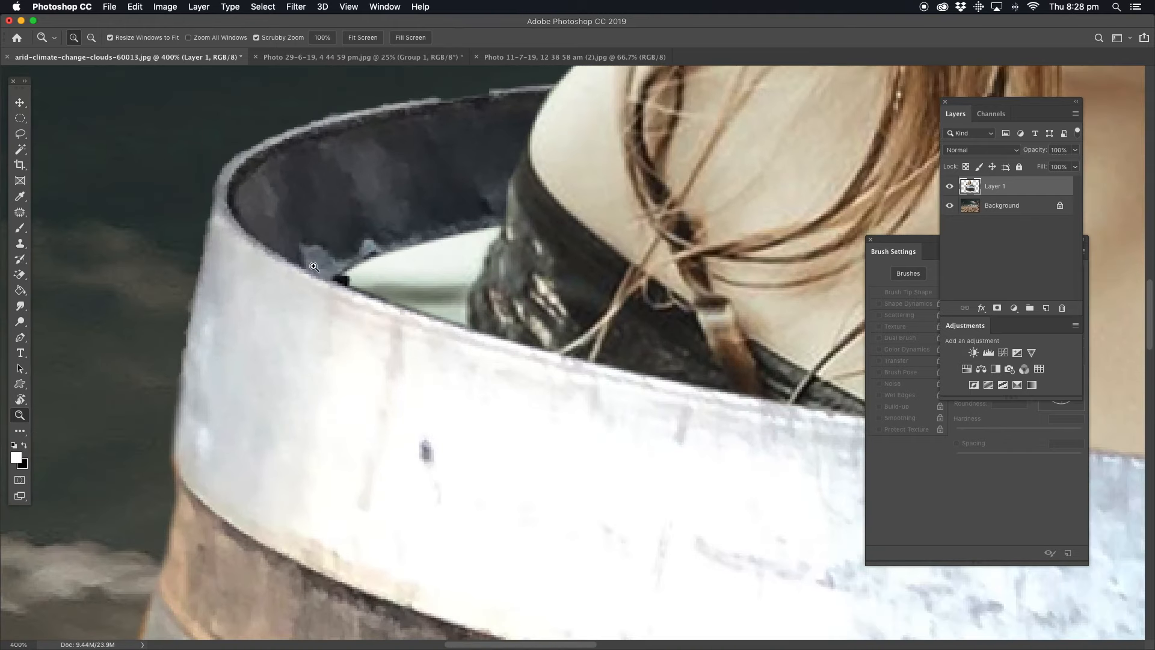
{"action": "left_click", "coordinate": [21, 227]}
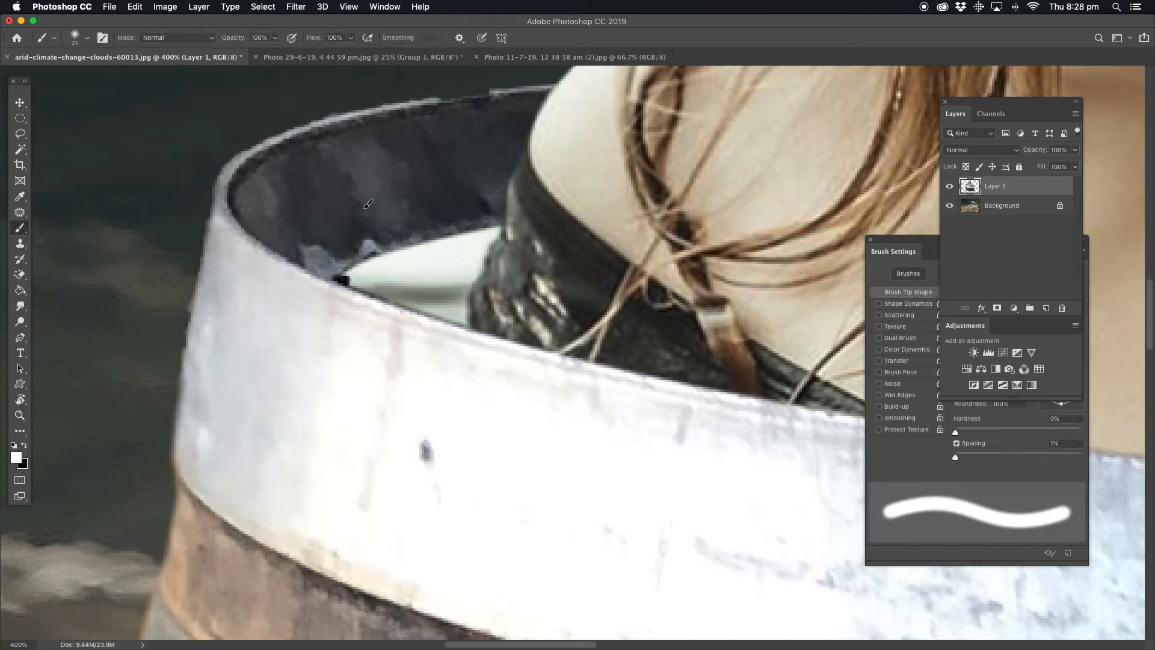
{"action": "left_click", "coordinate": [335, 233], "text": "alt"}
{"action": "left_click", "coordinate": [903, 444]}
{"action": "left_click_drag", "start_coordinate": [960, 359], "coordinate": [958, 359]}
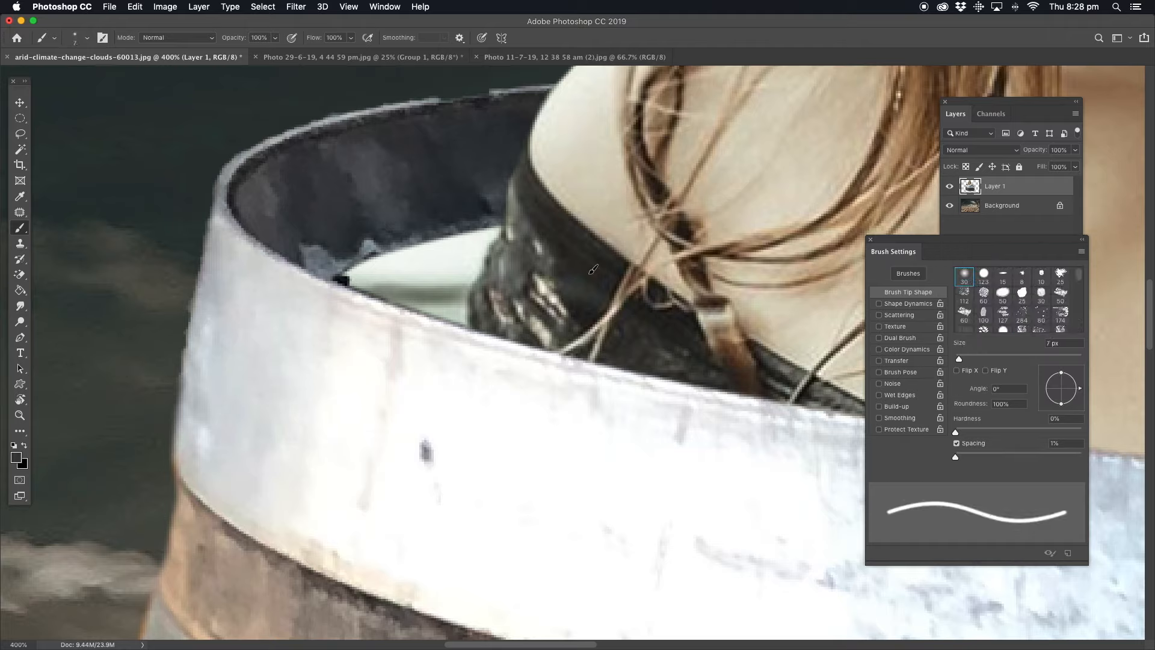
{"action": "mouse_move", "coordinate": [312, 244]}
{"action": "left_mouse_down"}
{"action": "mouse_move", "coordinate": [331, 251]}
{"action": "mouse_move", "coordinate": [319, 258]}
{"action": "mouse_move", "coordinate": [328, 265]}
{"action": "mouse_move", "coordinate": [311, 255]}
{"action": "mouse_move", "coordinate": [340, 260]}
{"action": "mouse_move", "coordinate": [370, 242]}
{"action": "mouse_move", "coordinate": [347, 255]}
{"action": "left_mouse_up"}
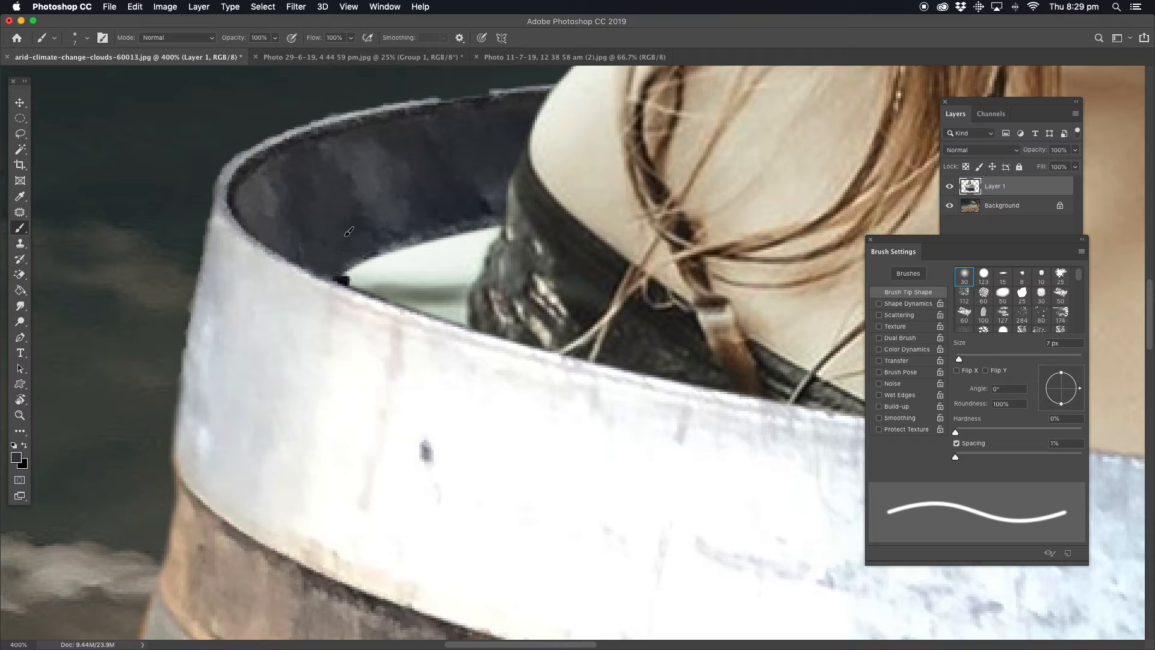
Paint over the black spot at the water's left corner inside the barrel using a sampled pale water colour
{"action": "left_click_drag", "start_coordinate": [350, 274], "coordinate": [357, 277]}
{"action": "left_click", "coordinate": [370, 268], "text": "alt"}
{"action": "left_click", "coordinate": [23, 416]}
{"action": "left_click", "coordinate": [560, 385], "text": "alt"}
{"action": "left_click", "coordinate": [560, 385], "text": "alt"}
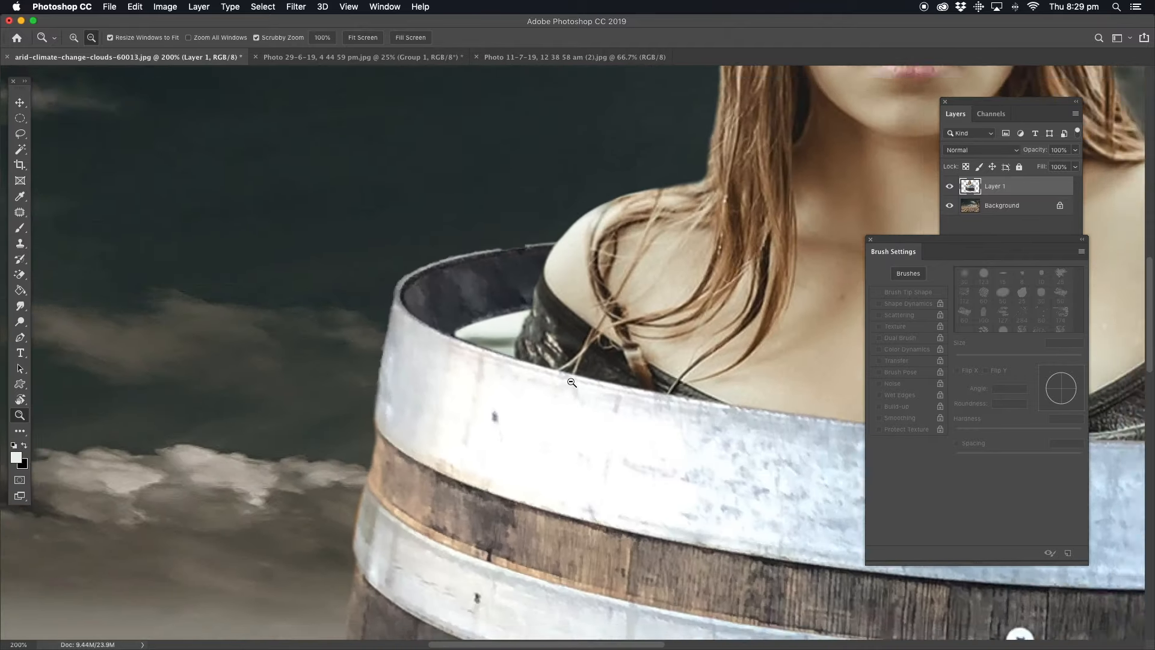
Examine the full composite and the left inner rim of the barrel up close for leftover flaws
{"action": "left_click", "coordinate": [560, 385], "text": "alt"}
{"action": "left_click", "coordinate": [696, 405], "text": "alt"}
{"action": "left_click_drag", "start_coordinate": [697, 405], "coordinate": [557, 328]}
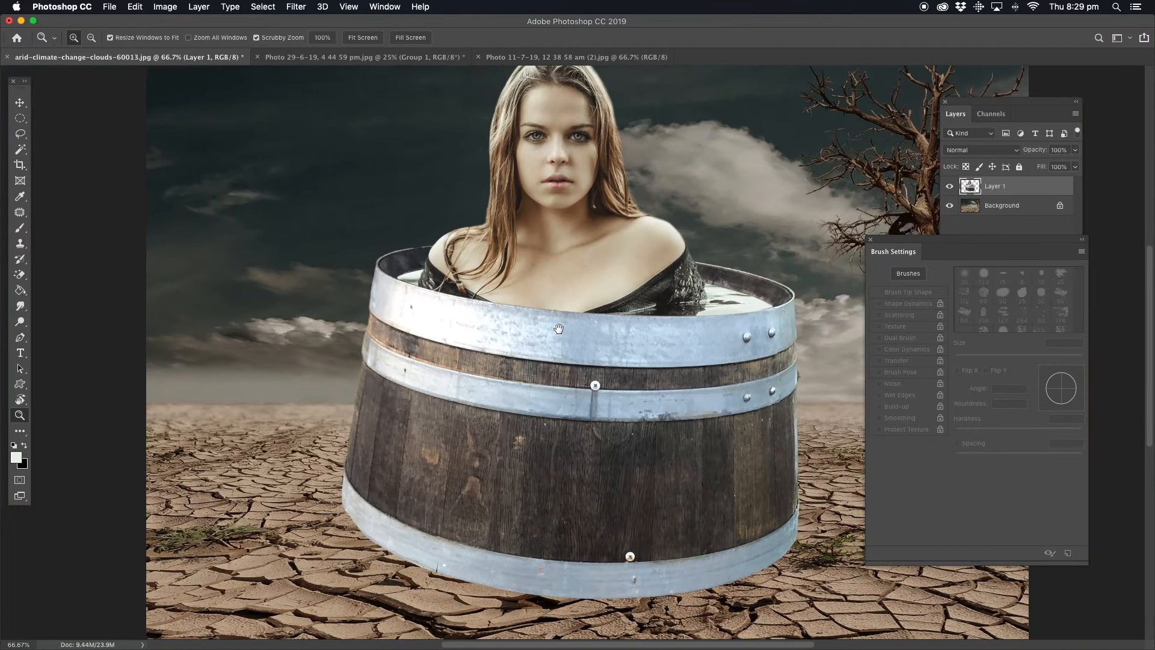
{"action": "left_click", "coordinate": [421, 257]}
{"action": "left_click", "coordinate": [421, 257]}
{"action": "left_click", "coordinate": [421, 256]}
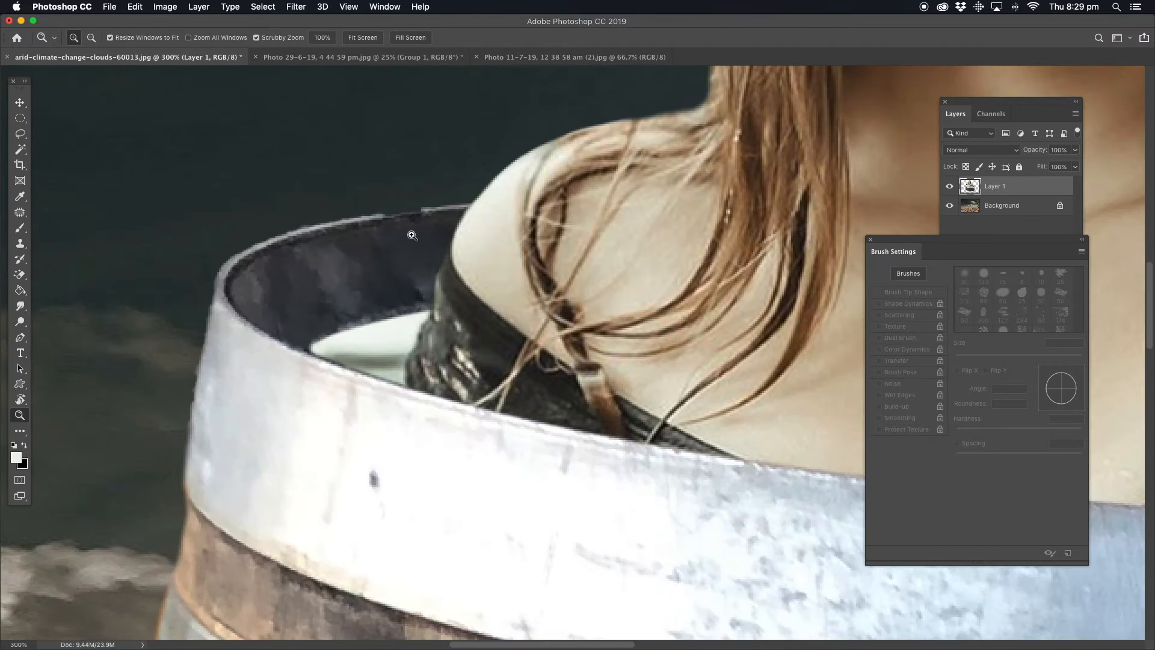
{"action": "left_click", "coordinate": [569, 270], "text": "alt"}
{"action": "left_click", "coordinate": [570, 271], "text": "alt"}
{"action": "left_click", "coordinate": [570, 272], "text": "alt"}
{"action": "left_click", "coordinate": [570, 272], "text": "alt"}
{"action": "left_click_drag", "start_coordinate": [673, 346], "coordinate": [484, 285]}
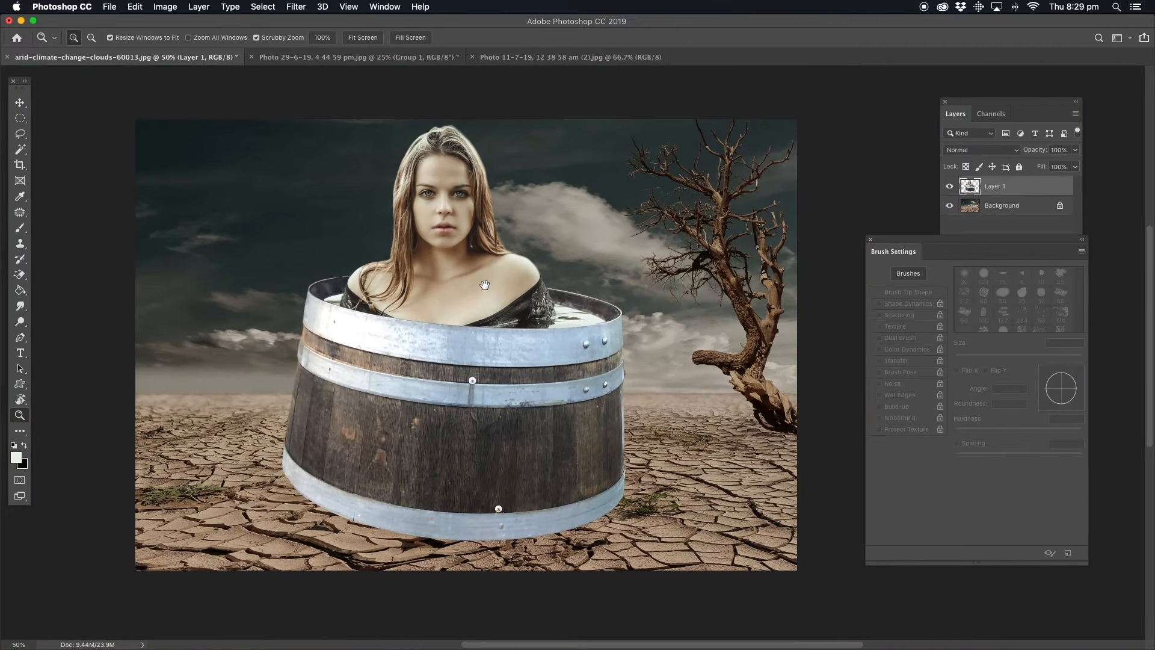
Try the Eraser on the left edge of the woman's hair, undo the stroke and set the eraser size to 17 px
{"action": "left_click", "coordinate": [438, 134]}
{"action": "left_click", "coordinate": [437, 135]}
{"action": "left_click", "coordinate": [439, 140]}
{"action": "left_click", "coordinate": [440, 140]}
{"action": "left_click_drag", "start_coordinate": [426, 140], "coordinate": [420, 203]}
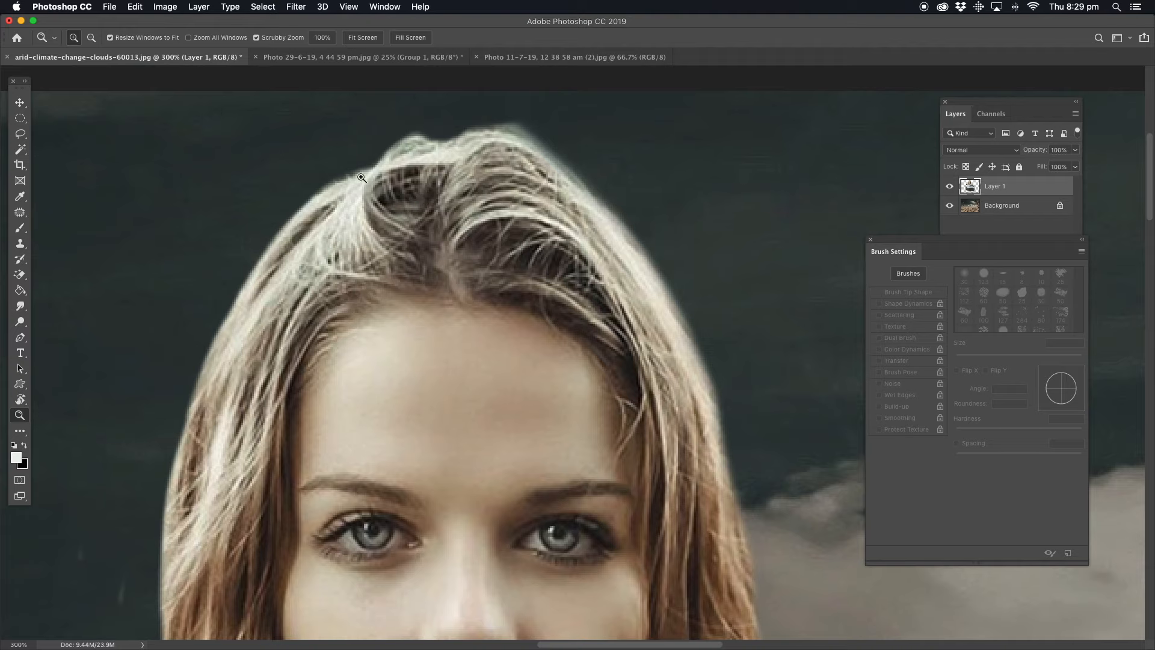
{"action": "mouse_move", "coordinate": [163, 508]}
{"action": "left_mouse_down"}
{"action": "mouse_move", "coordinate": [287, 337]}
{"action": "mouse_move", "coordinate": [268, 312]}
{"action": "left_mouse_up"}
{"action": "left_click", "coordinate": [22, 277]}
{"action": "right_click", "coordinate": [22, 276]}
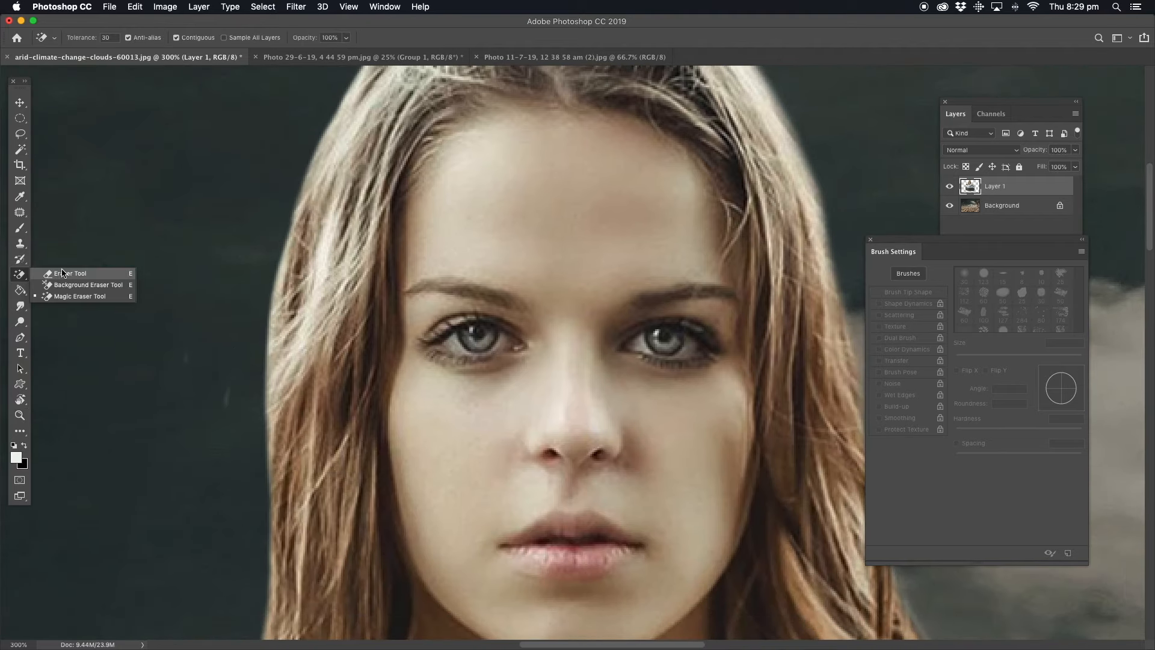
{"action": "left_click", "coordinate": [67, 273]}
{"action": "left_click_drag", "start_coordinate": [202, 344], "coordinate": [194, 343]}
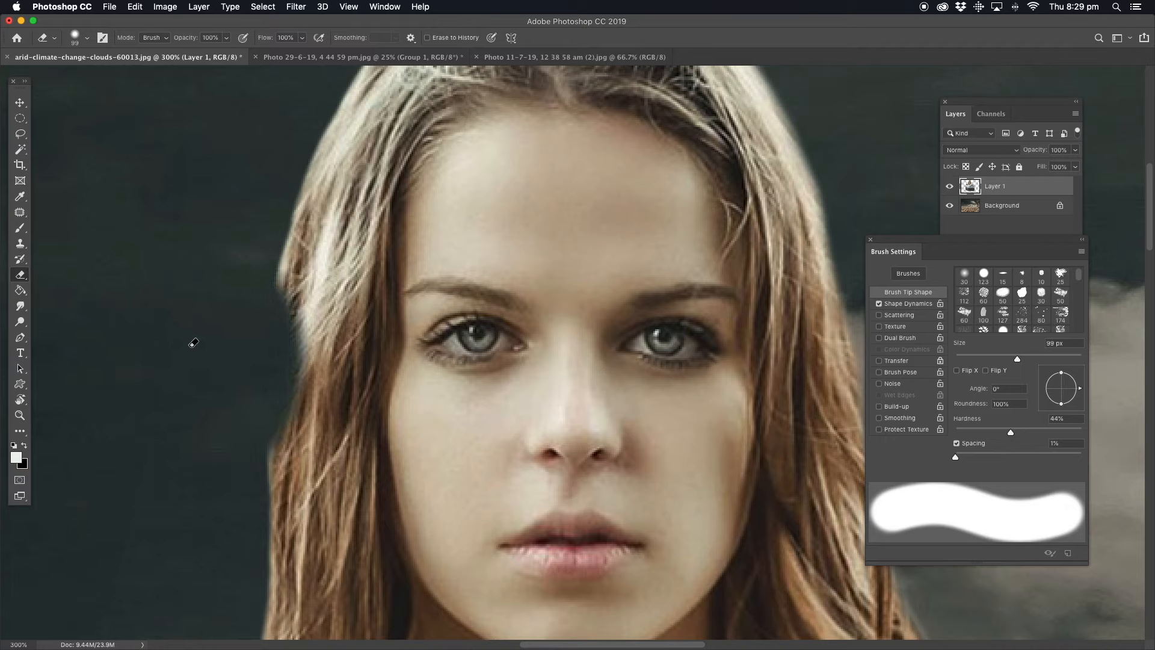
{"action": "key", "text": "super+z"}
{"action": "left_click", "coordinate": [966, 358]}
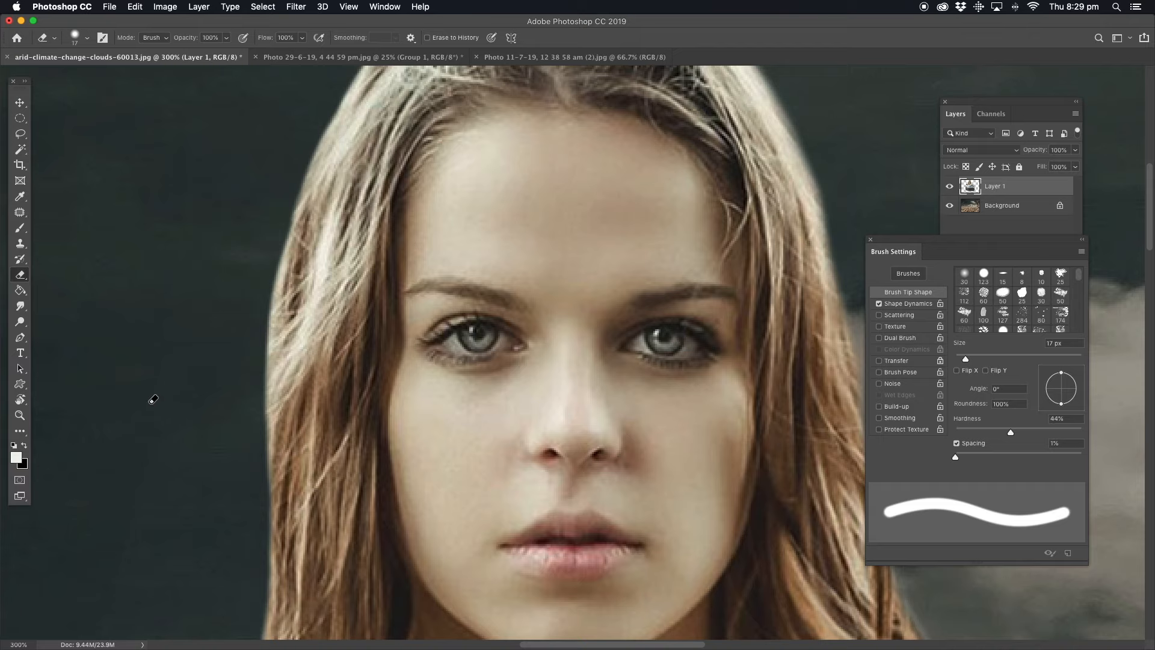
Darken the woman and barrel on Layer 1 with an Exposure adjustment, setting Gamma Correction to 0.69
{"action": "left_click", "coordinate": [20, 415]}
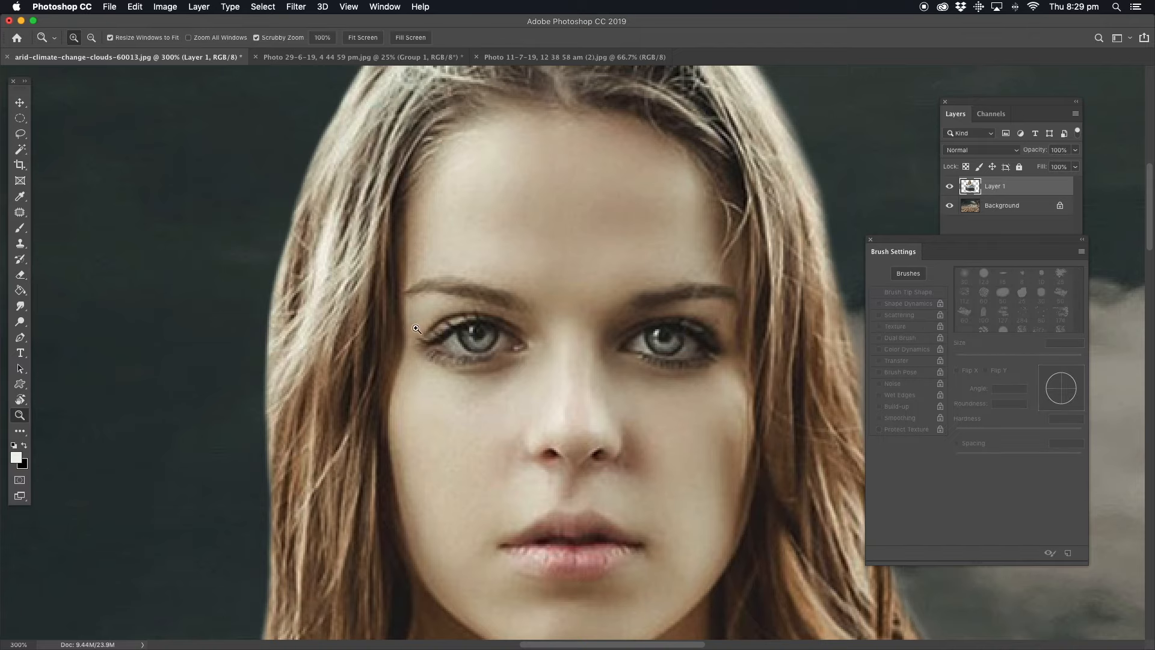
{"action": "left_click", "coordinate": [593, 373], "text": "alt"}
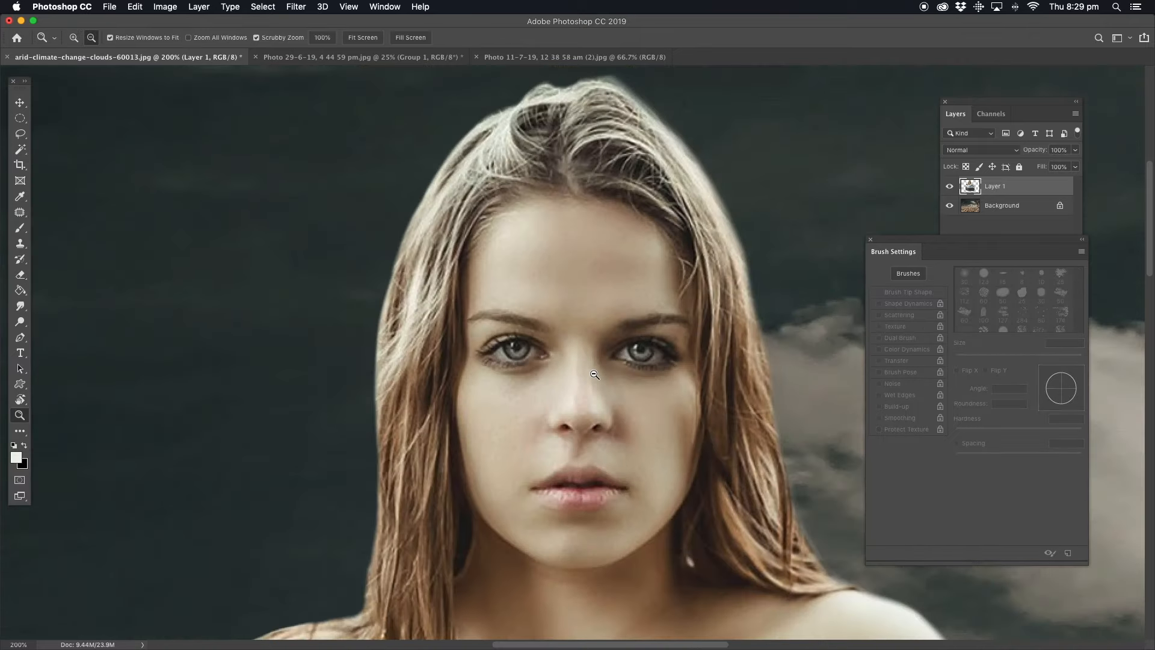
{"action": "left_click", "coordinate": [626, 370], "text": "alt"}
{"action": "left_click", "coordinate": [627, 370], "text": "alt"}
{"action": "left_click", "coordinate": [628, 371], "text": "alt"}
{"action": "left_click_drag", "start_coordinate": [614, 444], "coordinate": [556, 272]}
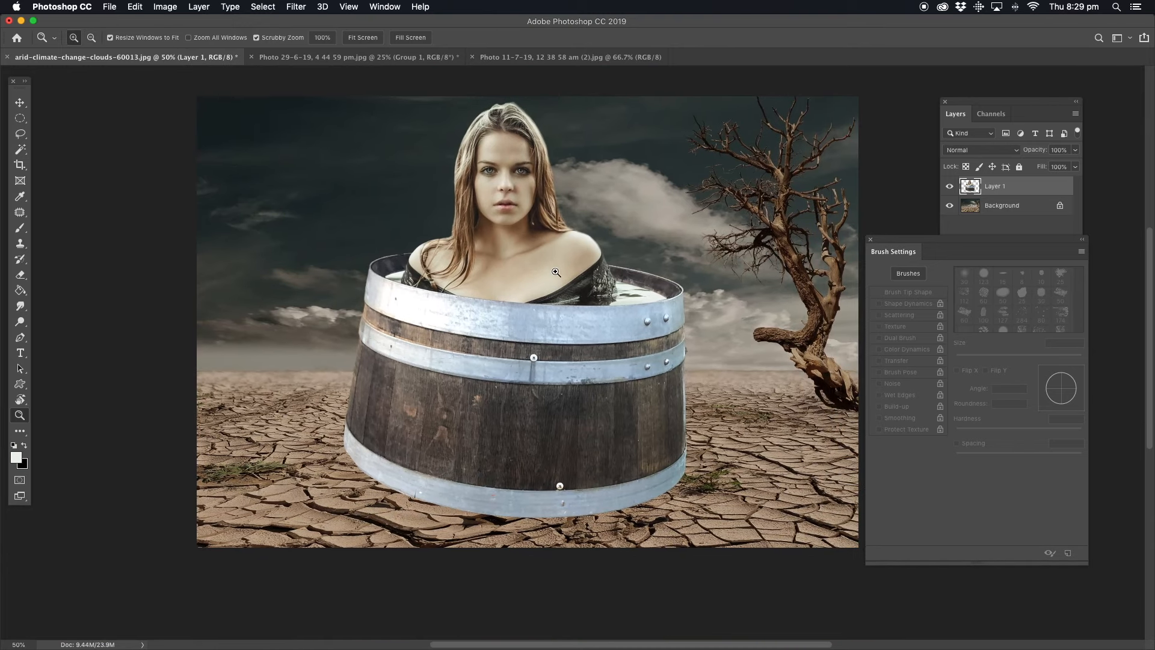
{"action": "left_click", "coordinate": [760, 202]}
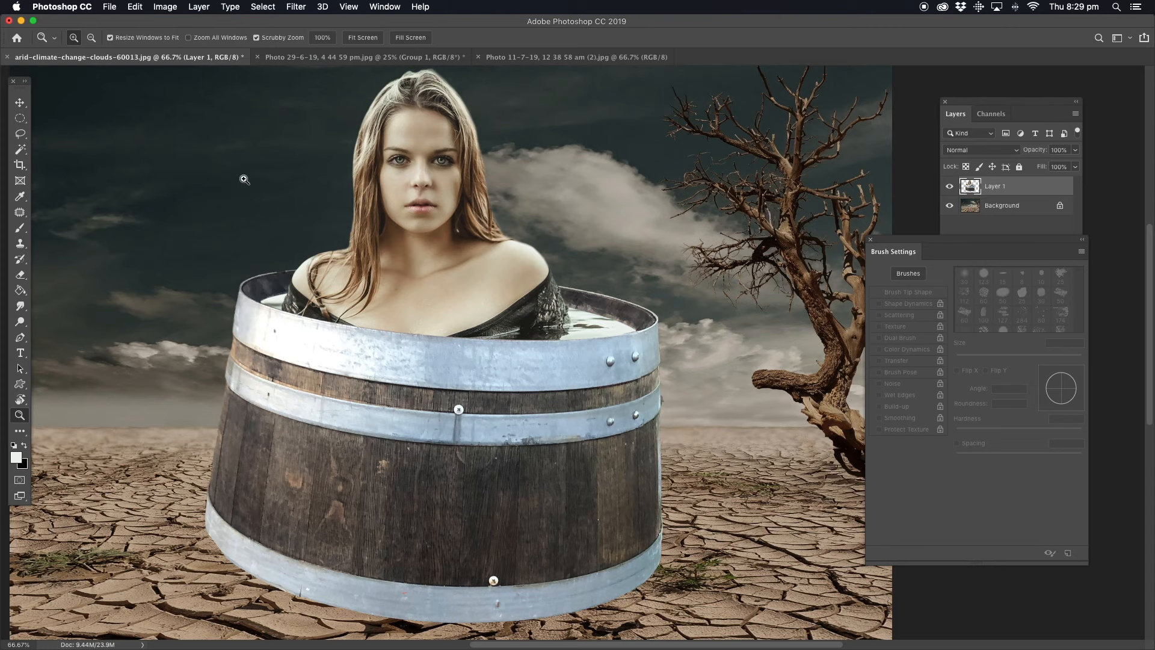
{"action": "left_click", "coordinate": [165, 9]}
{"action": "mouse_move", "coordinate": [178, 43]}
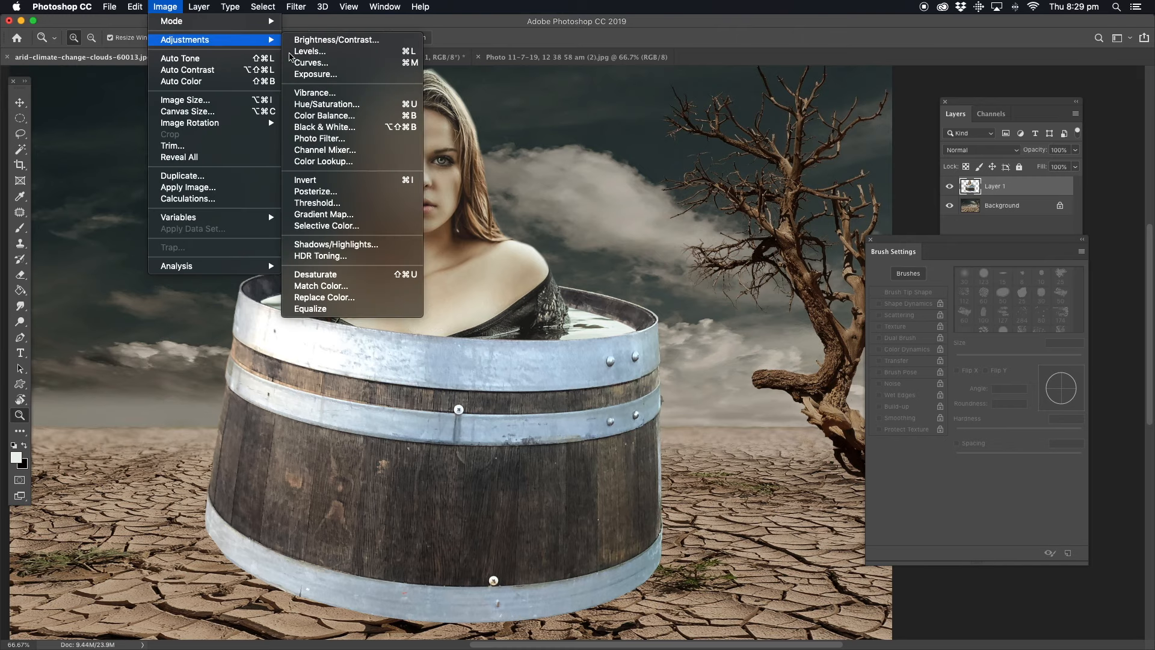
{"action": "left_click", "coordinate": [335, 74]}
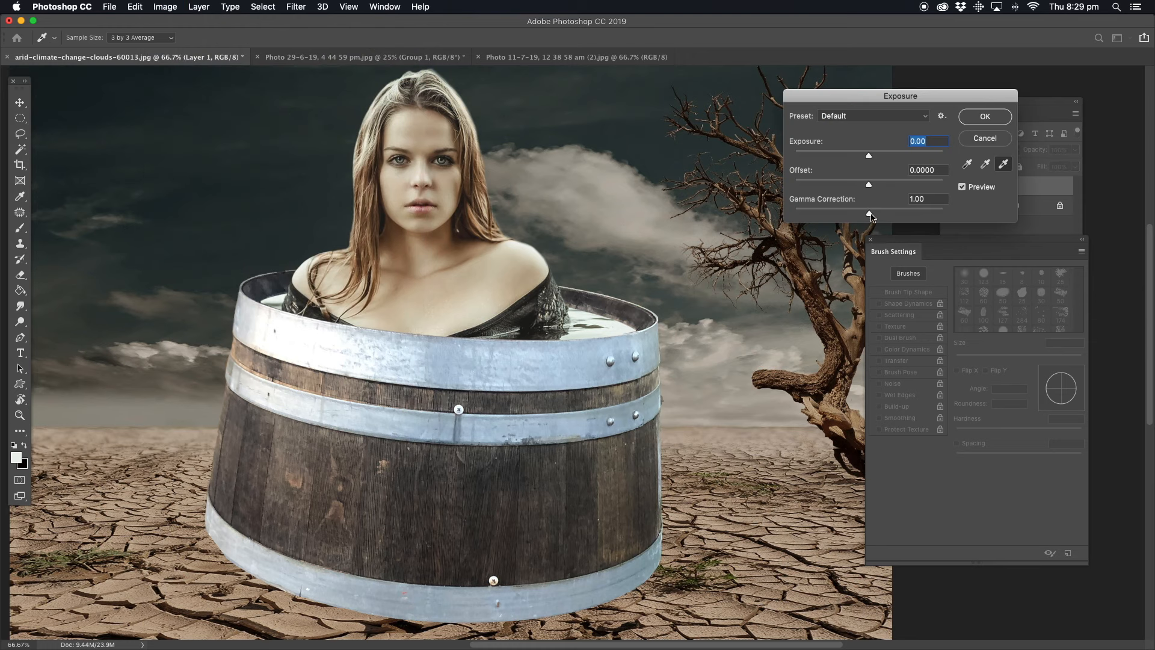
{"action": "left_click_drag", "start_coordinate": [872, 218], "coordinate": [873, 218]}
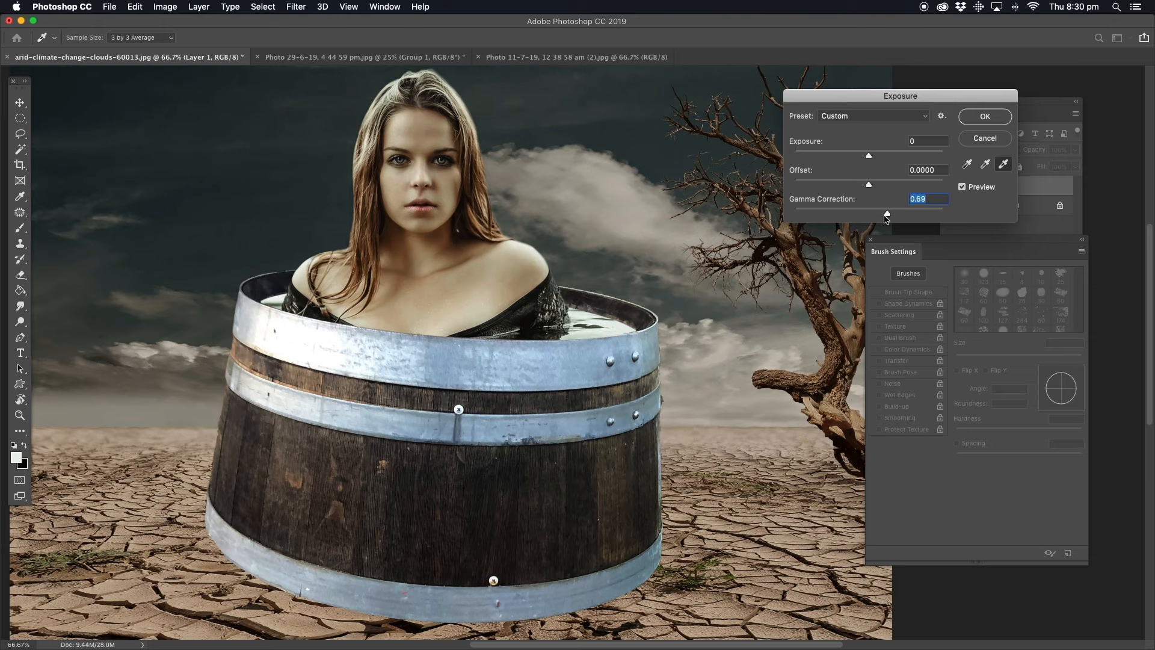
{"action": "left_click", "coordinate": [980, 117]}
Lasso the Background's cracked ground around the barrel's bottom hoop and paste a copy as a new layer above Layer 1
{"action": "key", "text": "z"}
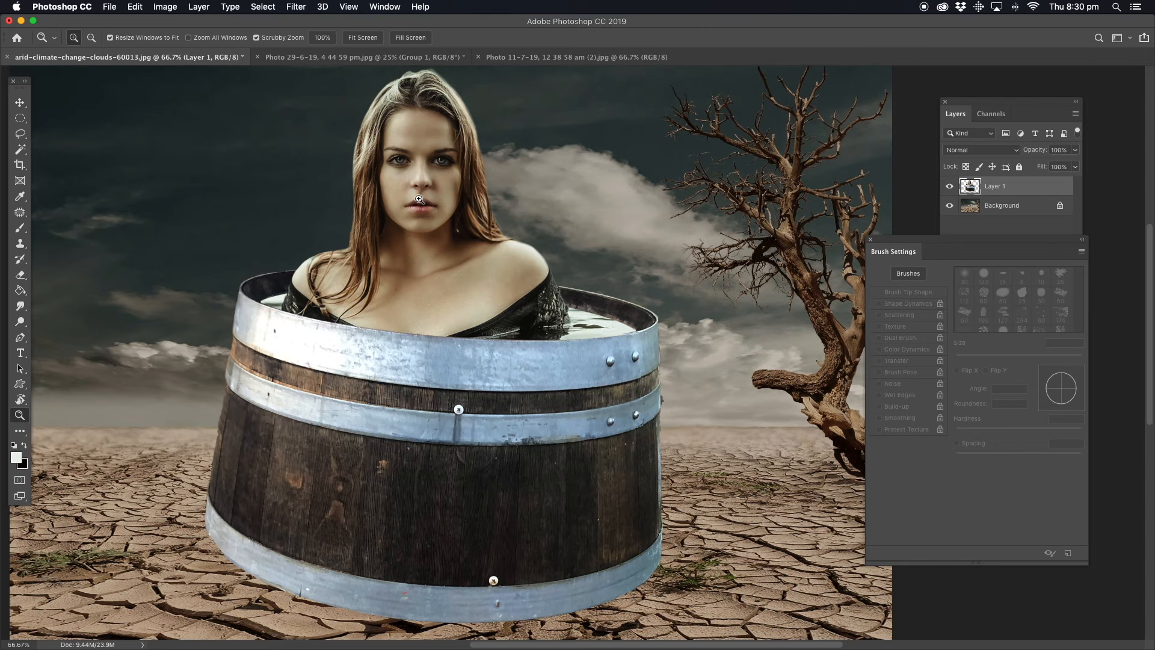
{"action": "left_click", "coordinate": [493, 303], "text": "alt"}
{"action": "left_click_drag", "start_coordinate": [500, 412], "coordinate": [420, 388]}
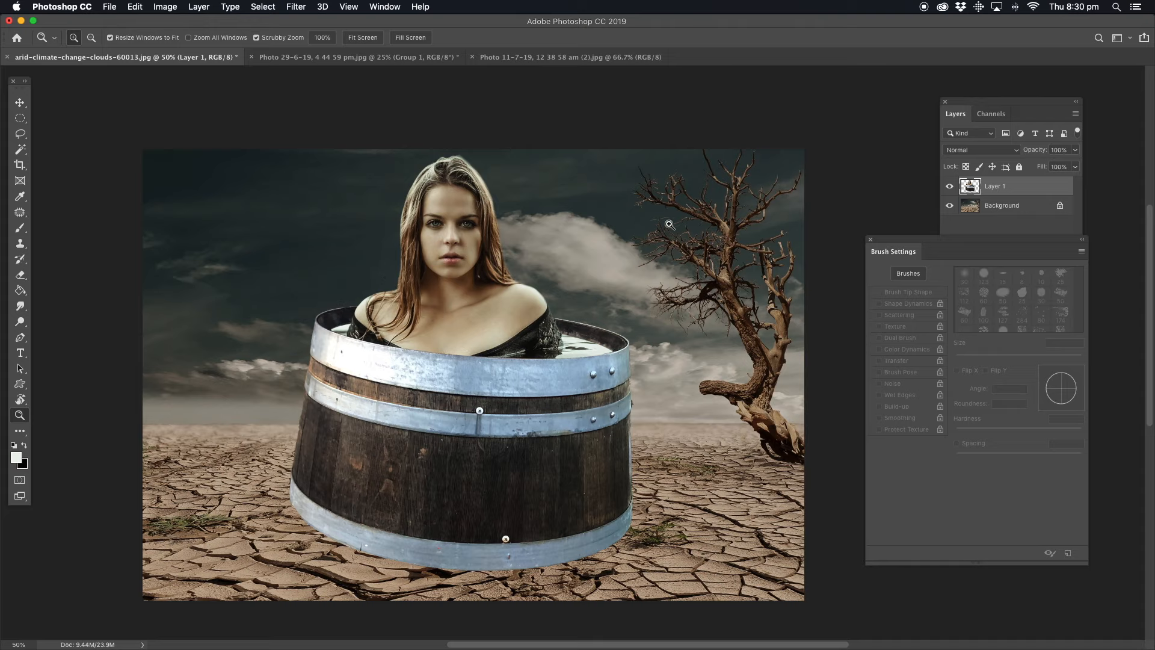
{"action": "left_click", "coordinate": [987, 207]}
{"action": "left_click", "coordinate": [20, 133]}
{"action": "mouse_move", "coordinate": [301, 489]}
{"action": "left_mouse_down"}
{"action": "mouse_move", "coordinate": [267, 505]}
{"action": "mouse_move", "coordinate": [274, 546]}
{"action": "mouse_move", "coordinate": [369, 588]}
{"action": "mouse_move", "coordinate": [505, 594]}
{"action": "mouse_move", "coordinate": [625, 583]}
{"action": "mouse_move", "coordinate": [679, 562]}
{"action": "mouse_move", "coordinate": [679, 526]}
{"action": "mouse_move", "coordinate": [628, 508]}
{"action": "mouse_move", "coordinate": [432, 522]}
{"action": "mouse_move", "coordinate": [269, 502]}
{"action": "mouse_move", "coordinate": [298, 492]}
{"action": "left_mouse_up"}
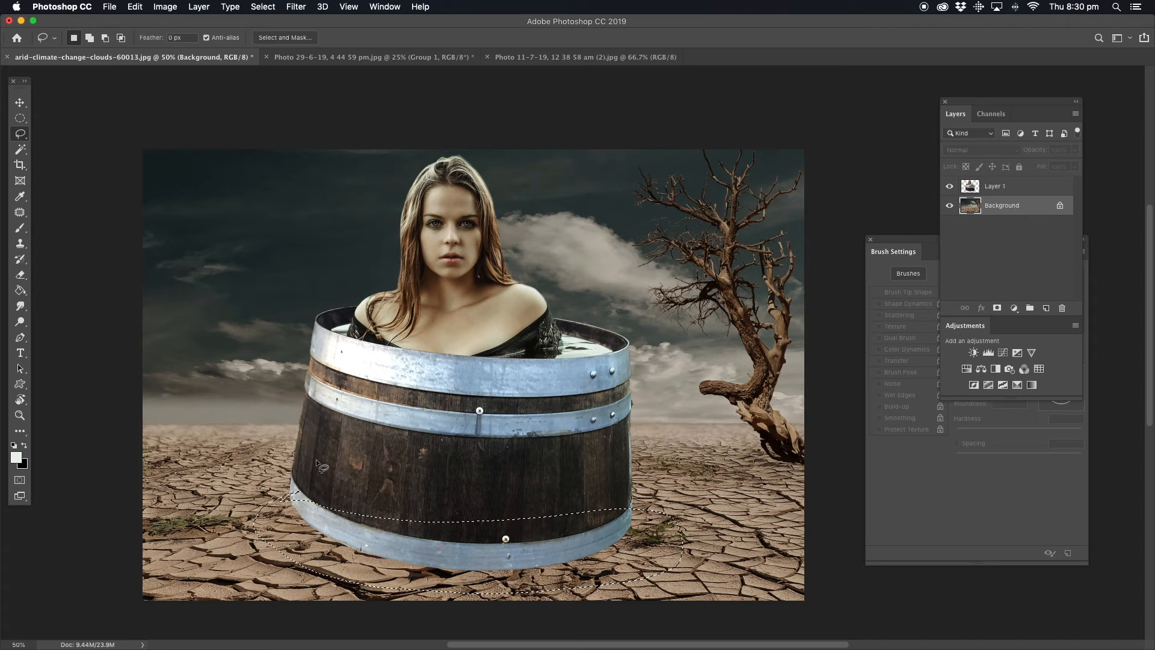
{"action": "key", "text": "super+z"}
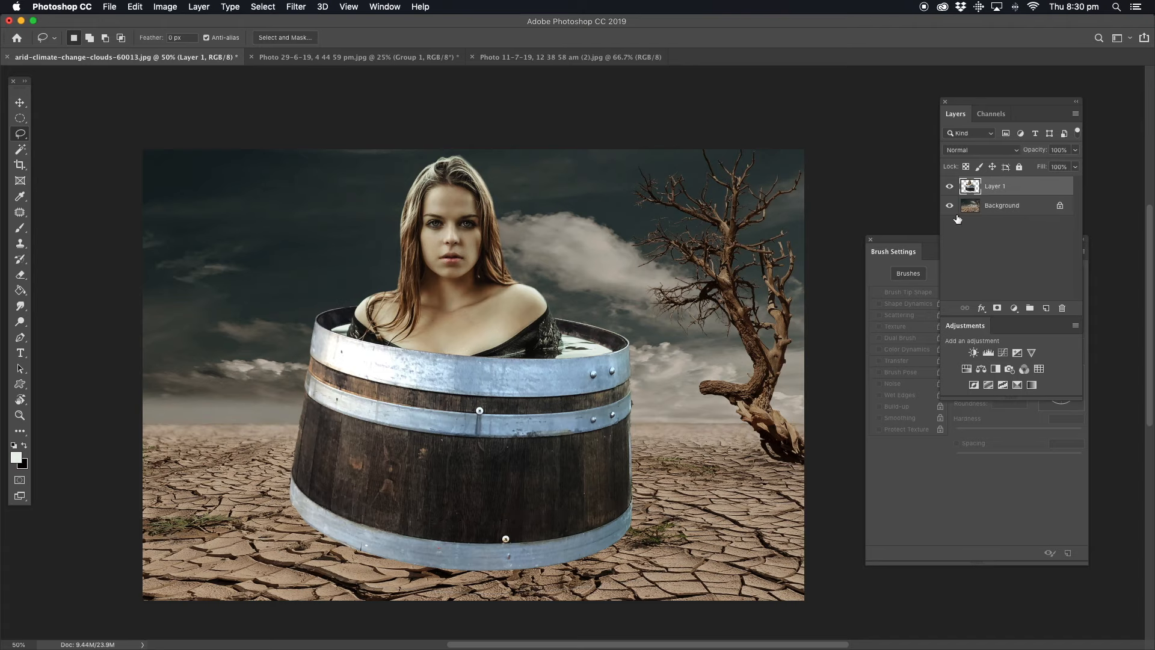
{"action": "key", "text": "super+v"}
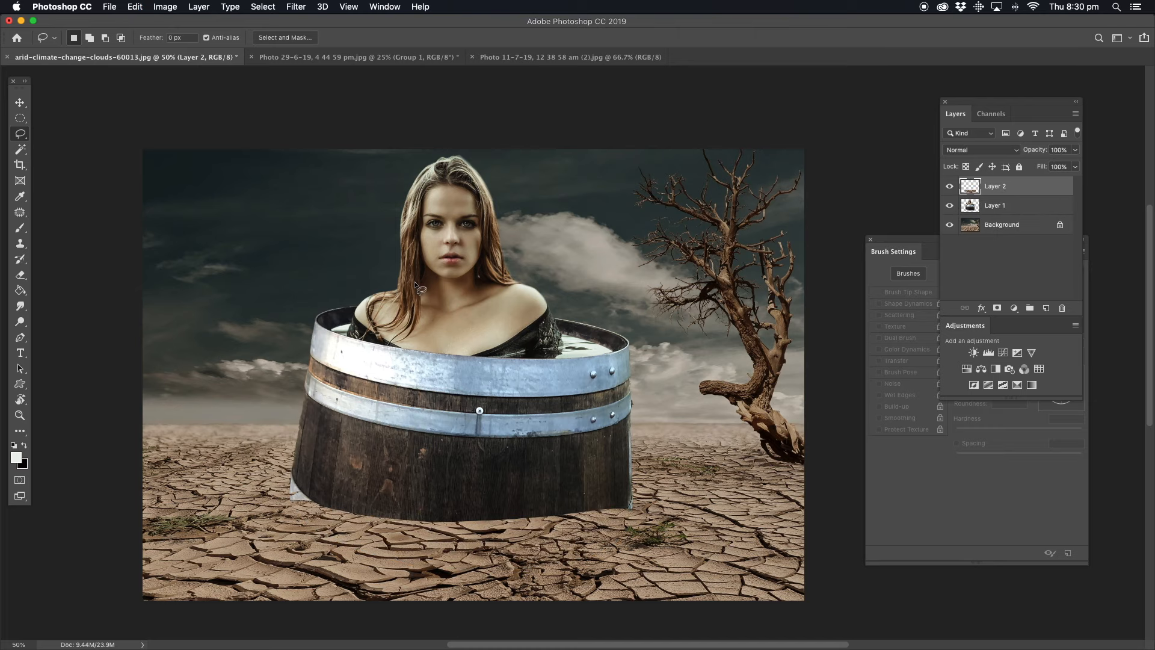
Reduce the opacity of the pasted ground patch on Layer 2 to 65%
{"action": "left_click", "coordinate": [20, 415]}
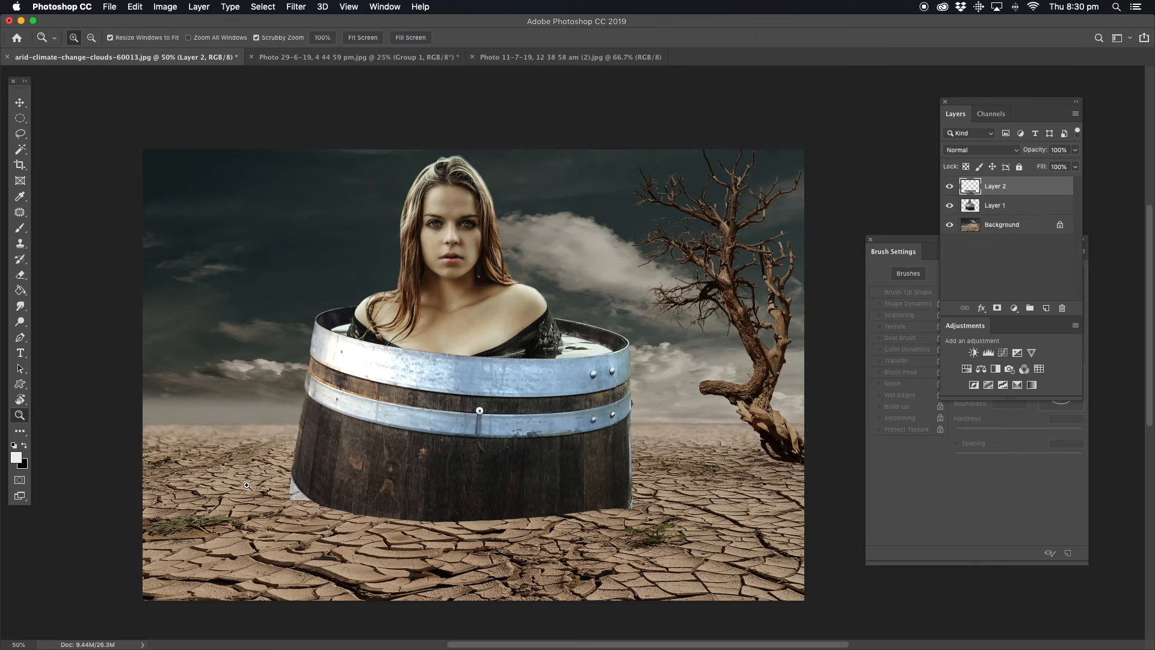
{"action": "left_click", "coordinate": [399, 541]}
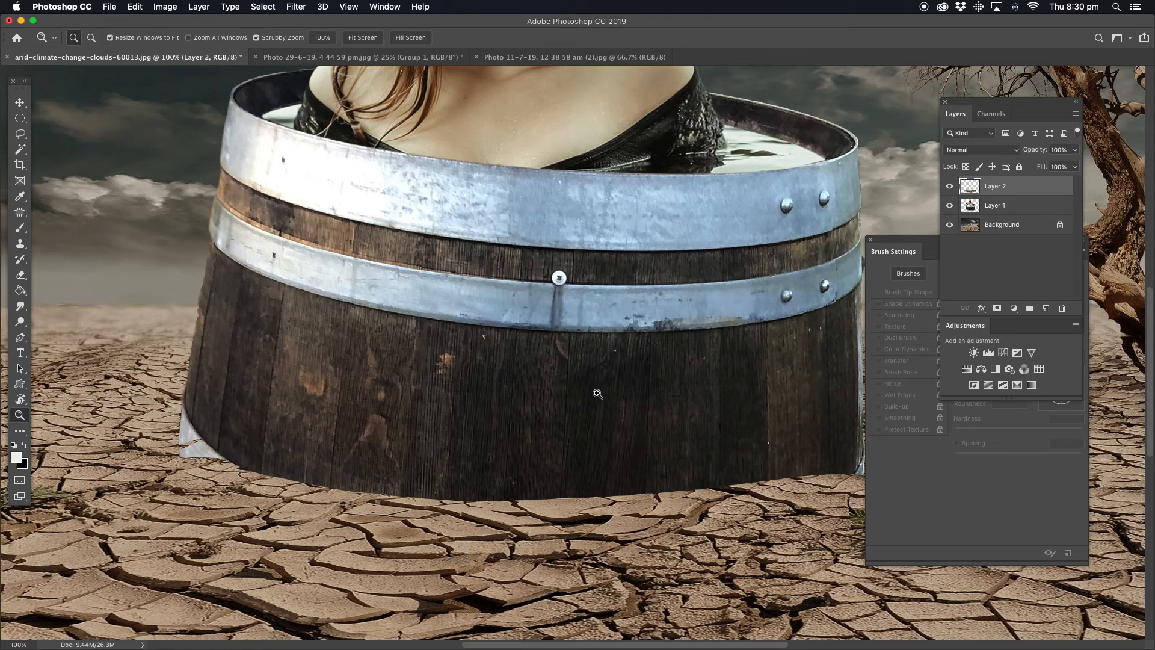
{"action": "scroll", "coordinate": [550, 493], "scroll_direction": "down", "scroll_amount": 5}
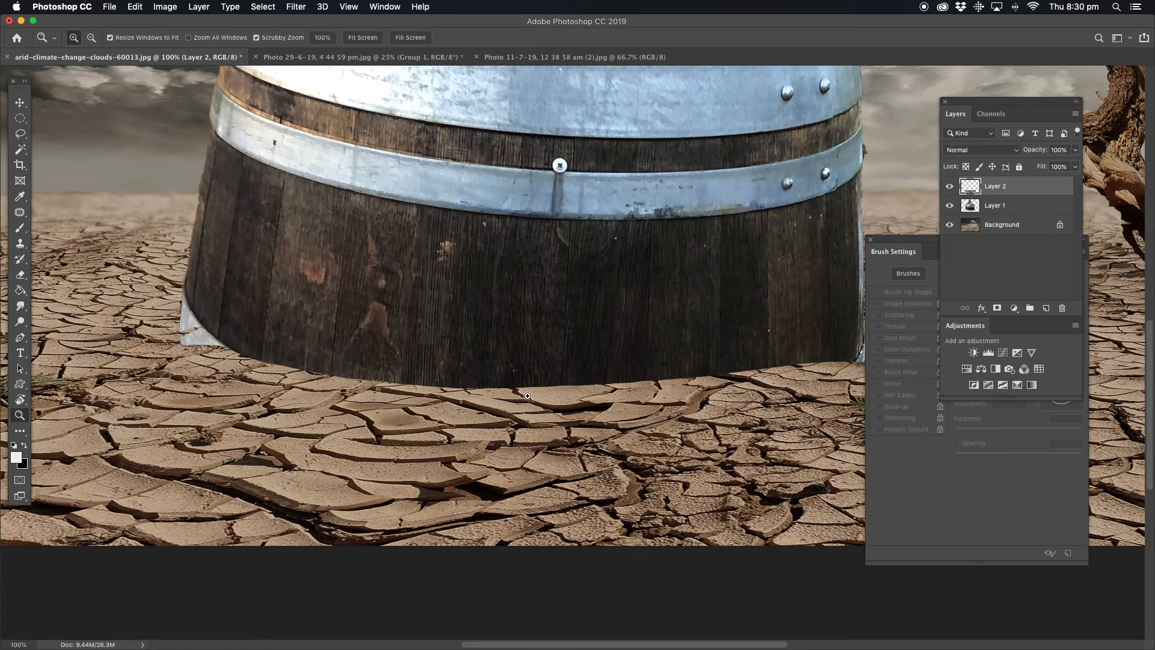
{"action": "left_click", "coordinate": [503, 404]}
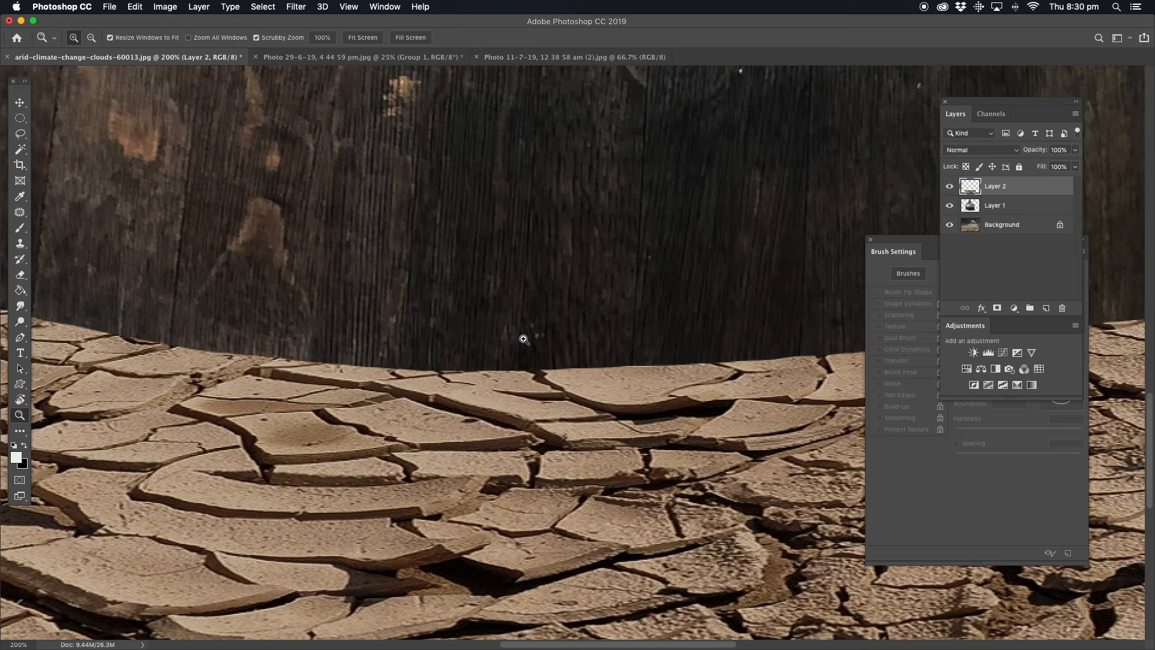
{"action": "left_click", "coordinate": [554, 353], "text": "alt"}
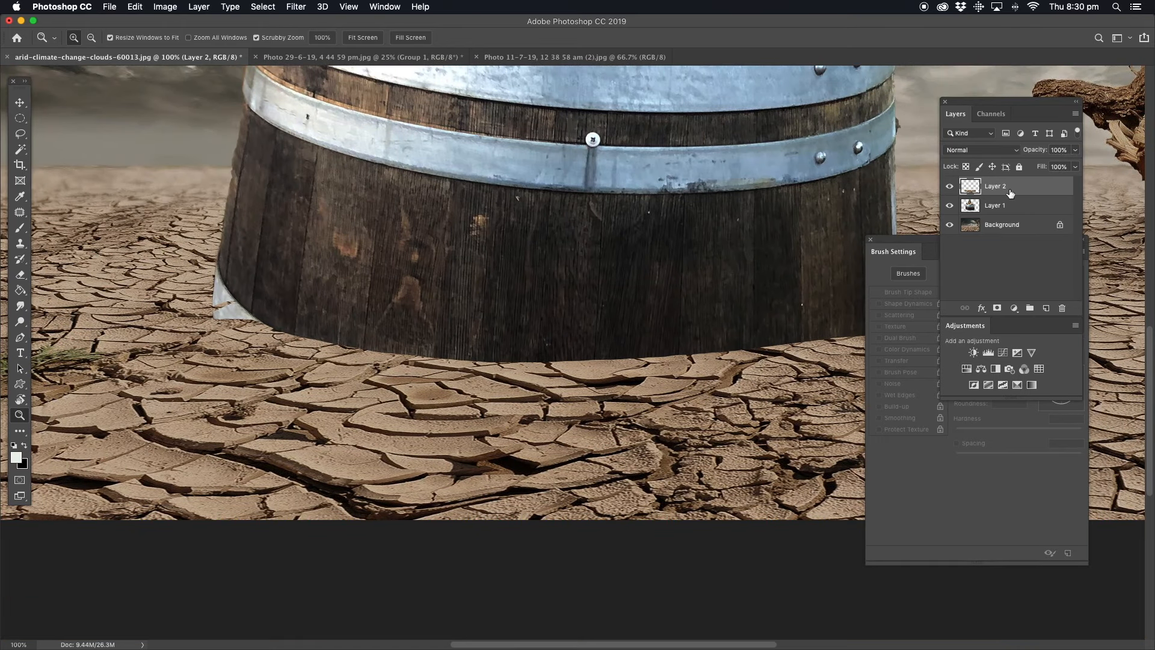
{"action": "left_click_drag", "start_coordinate": [1075, 154], "coordinate": [1055, 166]}
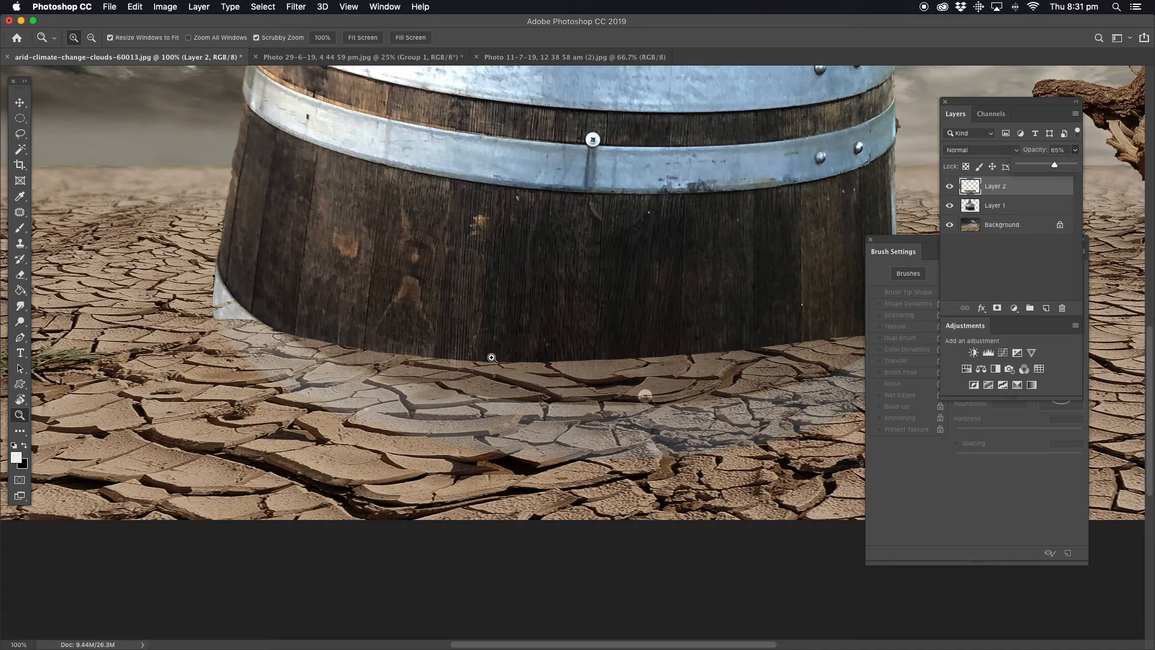
Lasso the left part of the ground patch on Layer 2 along its cracks and warp its upper corner up over the barrel's base
{"action": "left_click", "coordinate": [422, 403]}
{"action": "left_click_drag", "start_coordinate": [335, 351], "coordinate": [487, 324]}
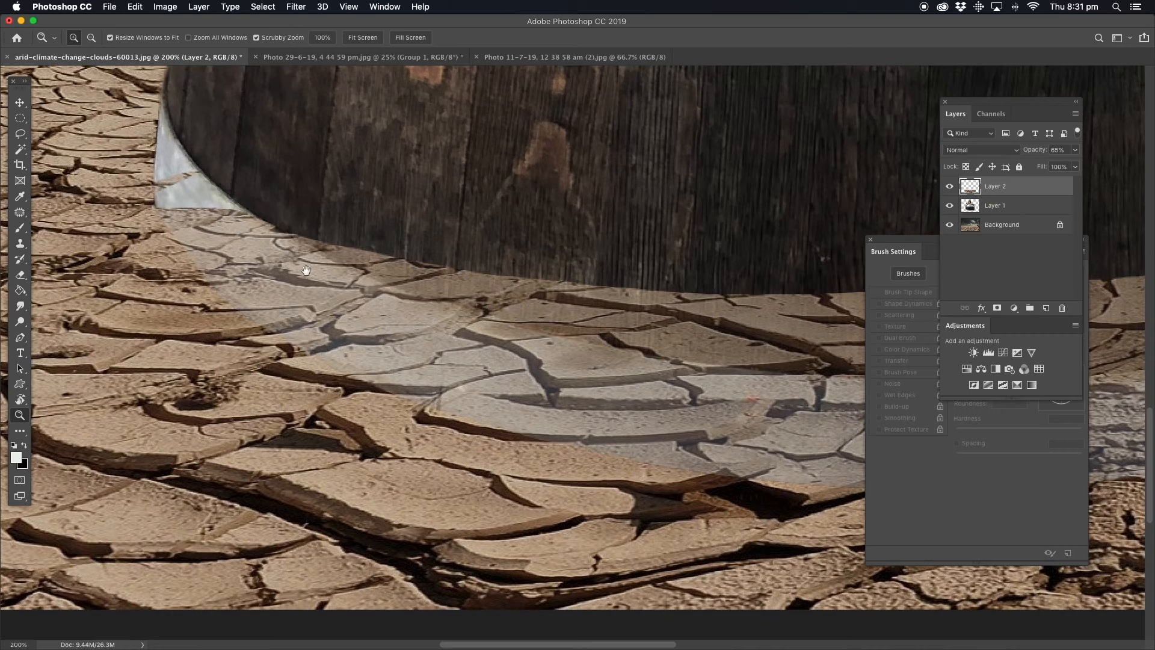
{"action": "key", "text": "l"}
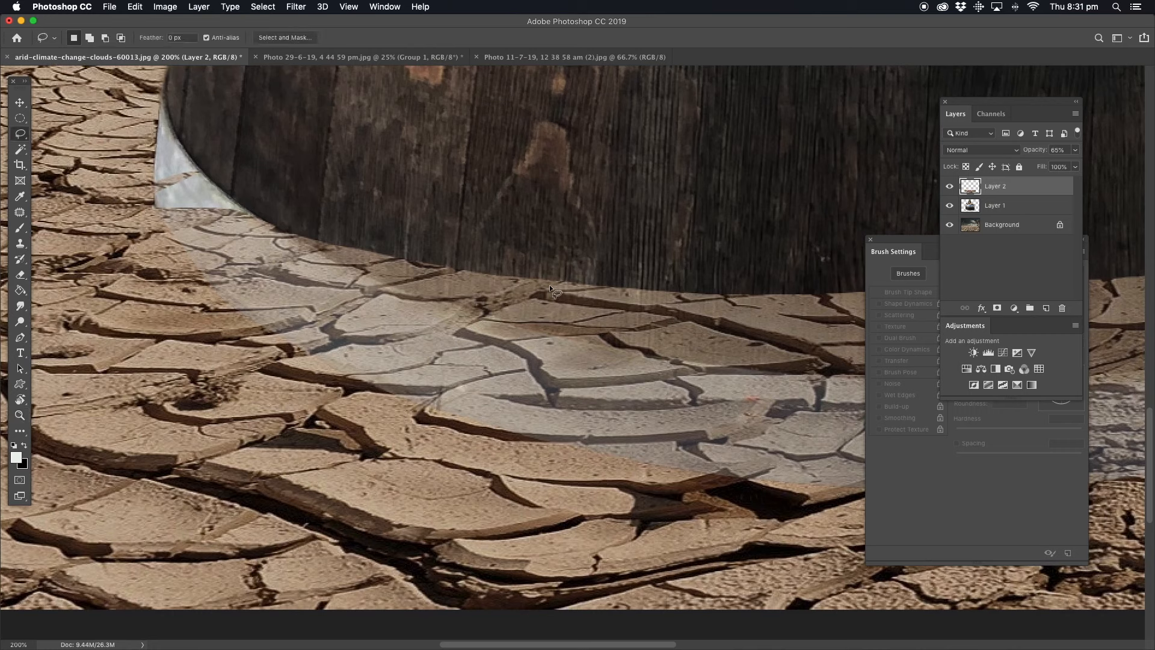
{"action": "left_click_drag", "start_coordinate": [559, 281], "coordinate": [533, 296]}
{"action": "mouse_move", "coordinate": [557, 405]}
{"action": "left_mouse_down"}
{"action": "mouse_move", "coordinate": [462, 404]}
{"action": "mouse_move", "coordinate": [334, 437]}
{"action": "mouse_move", "coordinate": [130, 380]}
{"action": "left_mouse_up"}
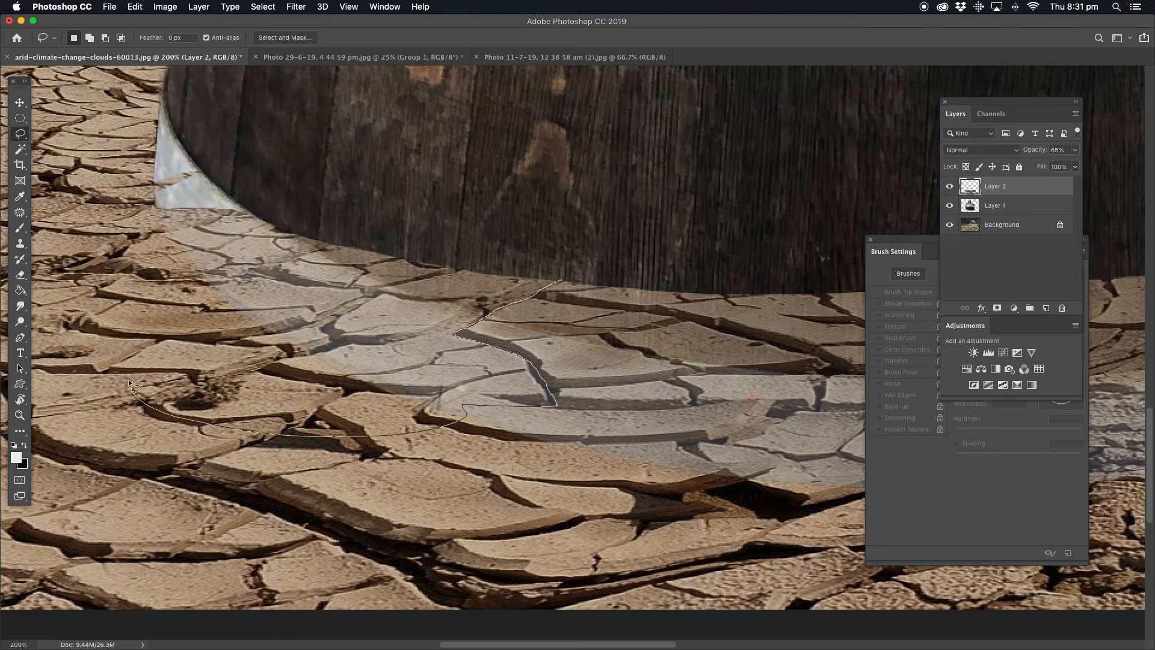
{"action": "mouse_move", "coordinate": [345, 290]}
{"action": "left_mouse_down"}
{"action": "mouse_move", "coordinate": [385, 294]}
{"action": "mouse_move", "coordinate": [483, 255]}
{"action": "left_mouse_up"}
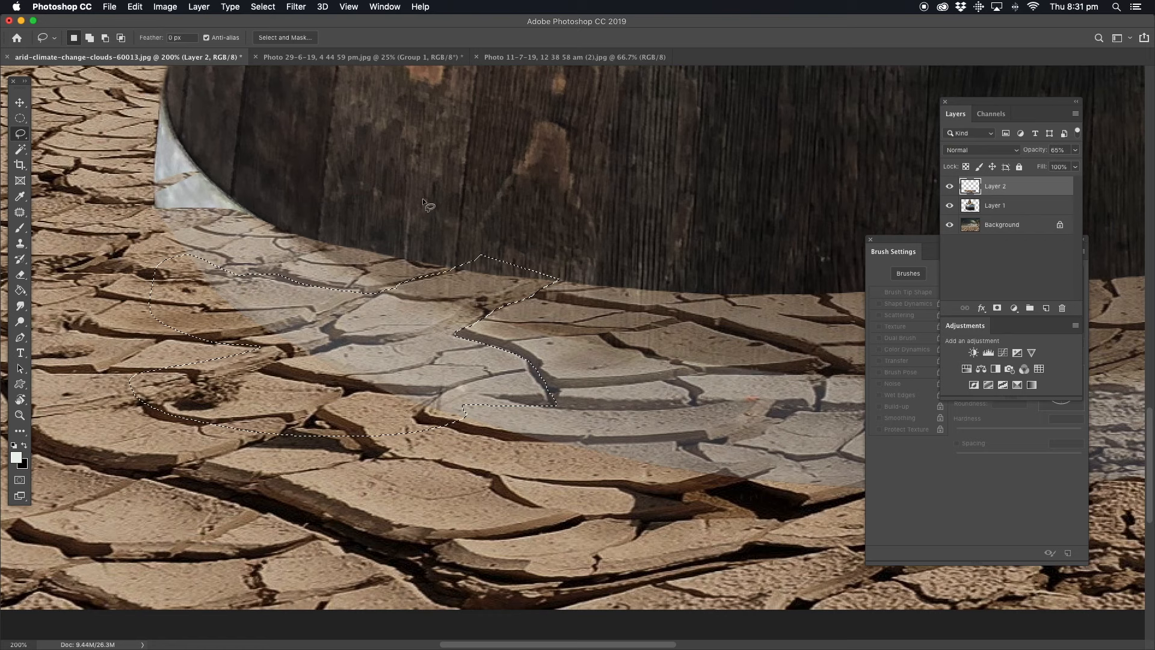
{"action": "left_click", "coordinate": [135, 6]}
{"action": "mouse_move", "coordinate": [218, 291]}
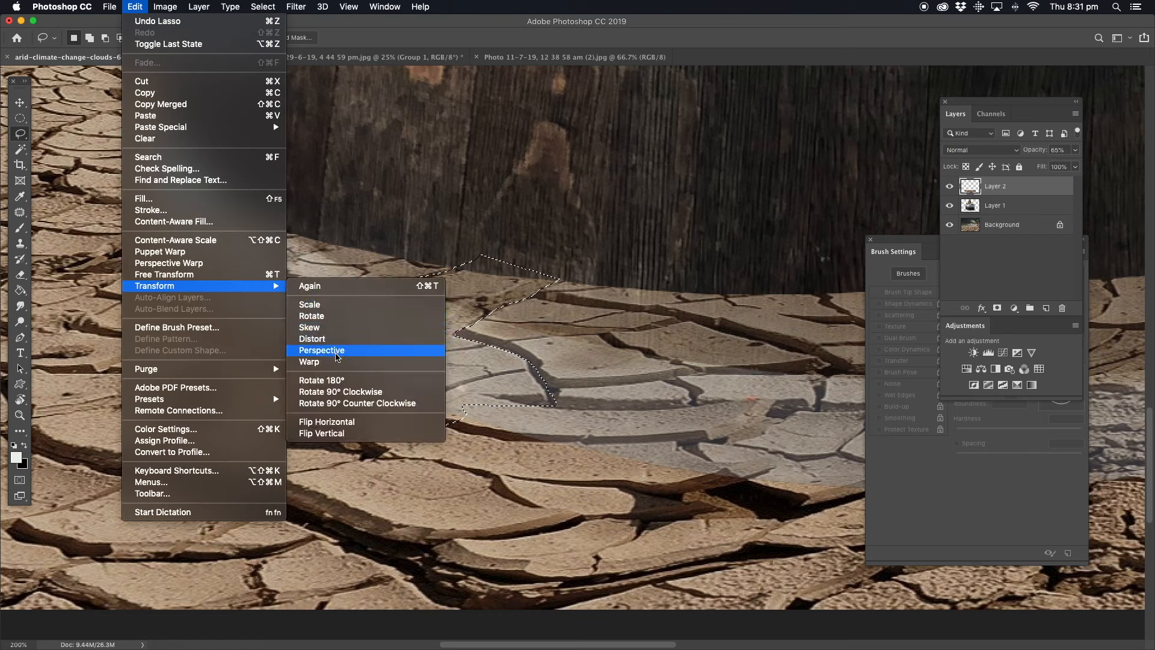
{"action": "left_click", "coordinate": [319, 361]}
{"action": "left_click_drag", "start_coordinate": [528, 282], "coordinate": [482, 211]}
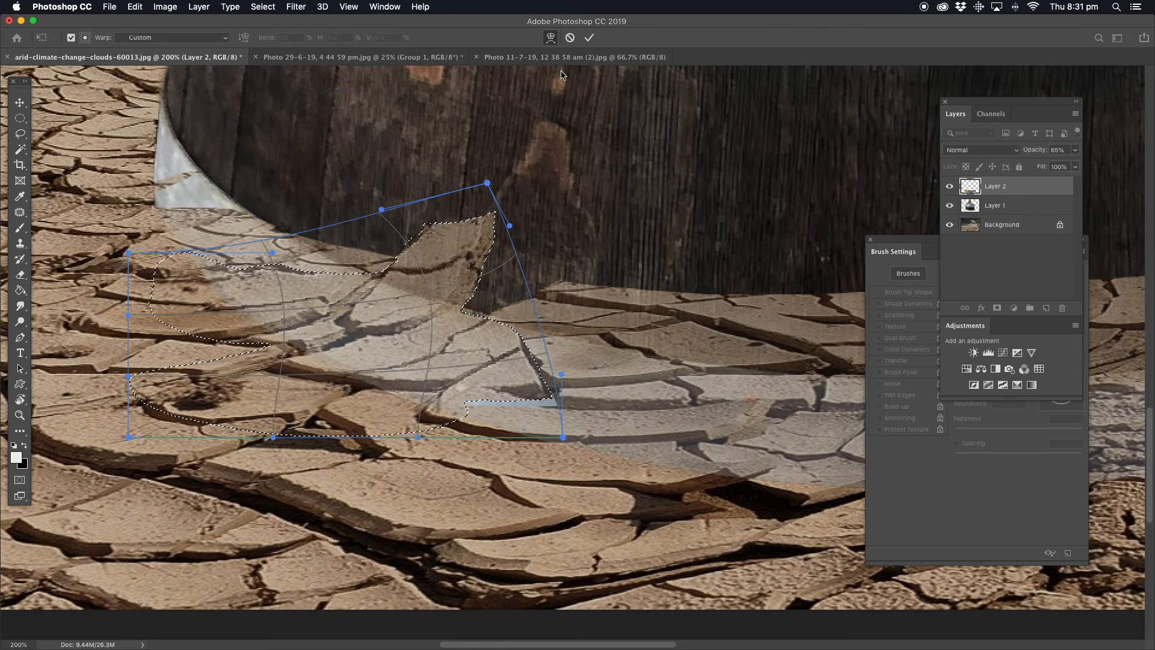
{"action": "left_click", "coordinate": [23, 137]}
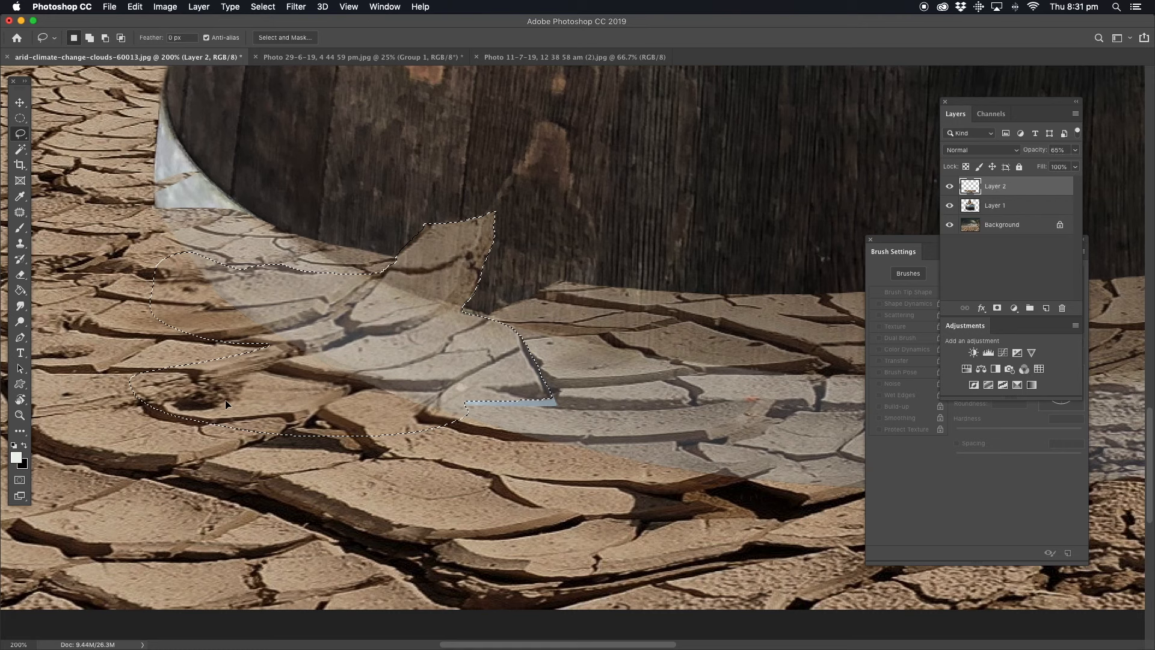
Apply the Sharpen filter to the warped ground section on Layer 2 and deselect it
{"action": "left_click", "coordinate": [294, 7]}
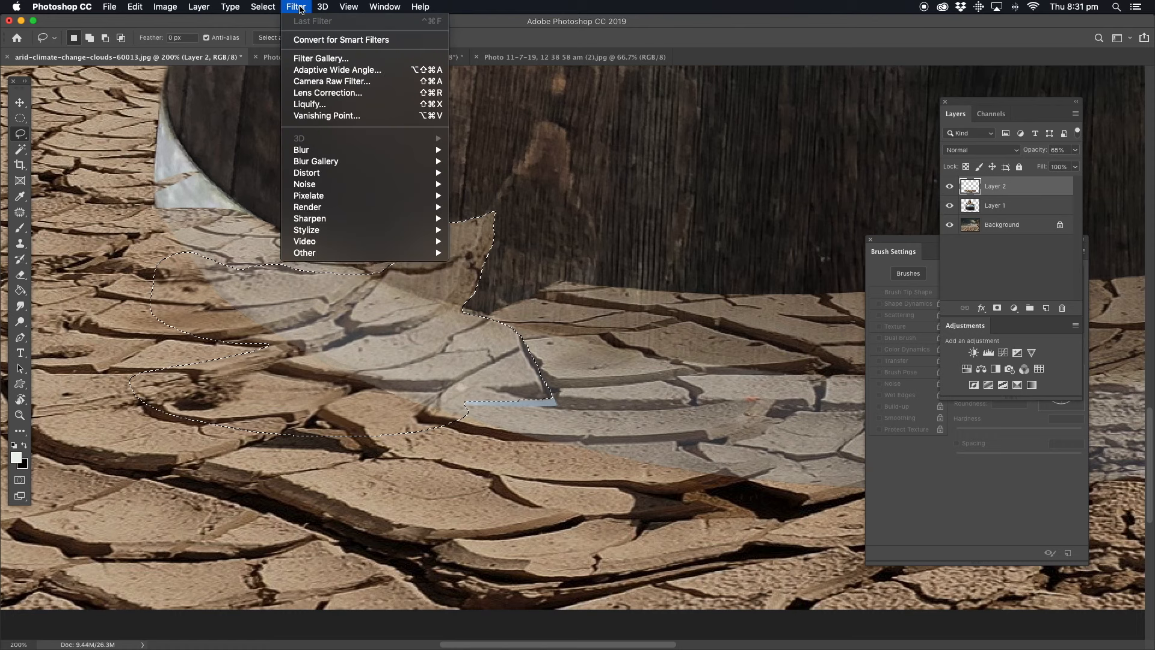
{"action": "mouse_move", "coordinate": [328, 210]}
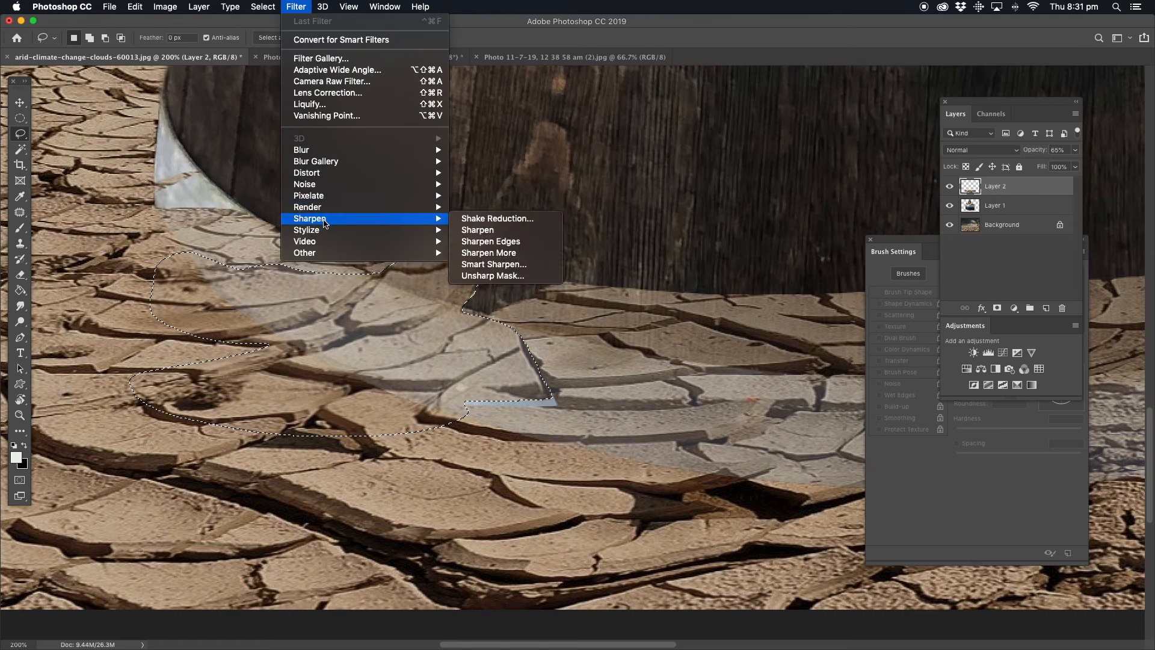
{"action": "left_click", "coordinate": [476, 232]}
{"action": "key", "text": "super+d"}
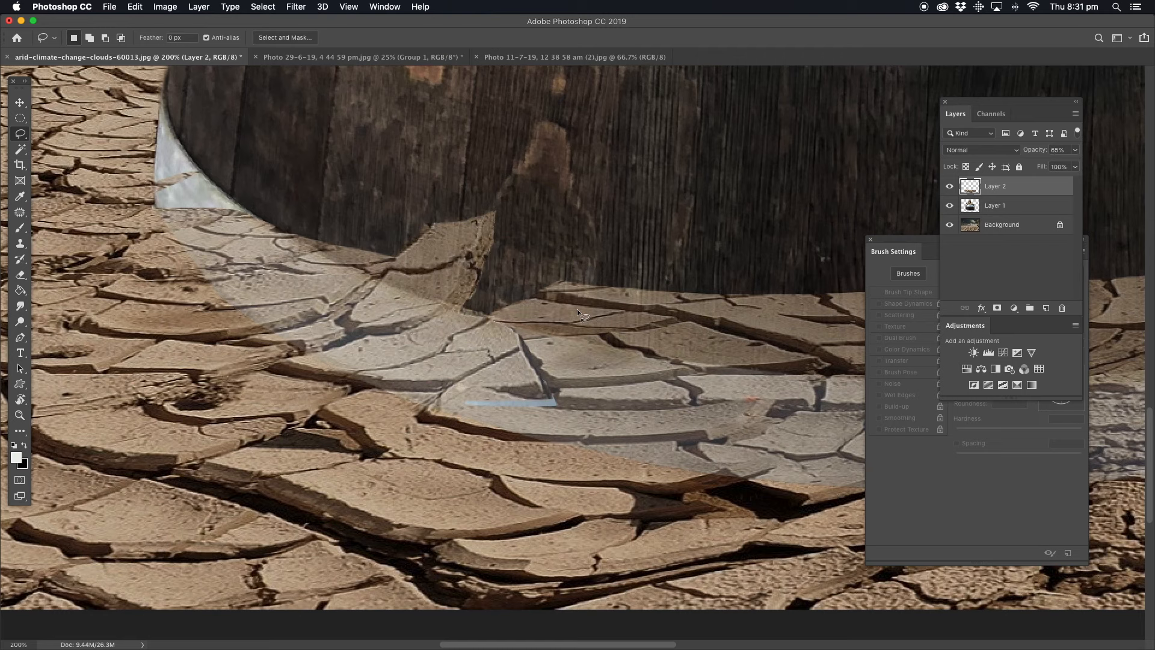
Lasso the middle section of the ground patch on Layer 2 along its cracks and warp its upper edge up over the barrel
{"action": "left_click_drag", "start_coordinate": [633, 344], "coordinate": [361, 341]}
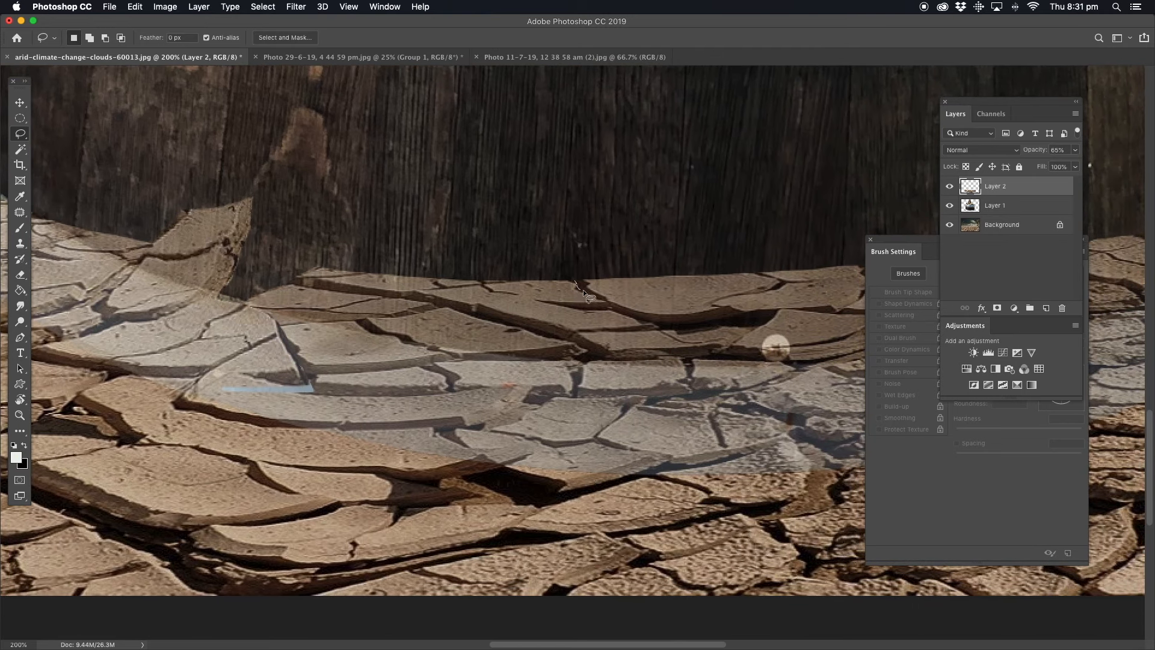
{"action": "mouse_move", "coordinate": [630, 312]}
{"action": "left_mouse_down"}
{"action": "mouse_move", "coordinate": [672, 326]}
{"action": "mouse_move", "coordinate": [792, 323]}
{"action": "mouse_move", "coordinate": [758, 353]}
{"action": "mouse_move", "coordinate": [801, 383]}
{"action": "mouse_move", "coordinate": [738, 515]}
{"action": "mouse_move", "coordinate": [584, 406]}
{"action": "mouse_move", "coordinate": [525, 346]}
{"action": "left_mouse_up"}
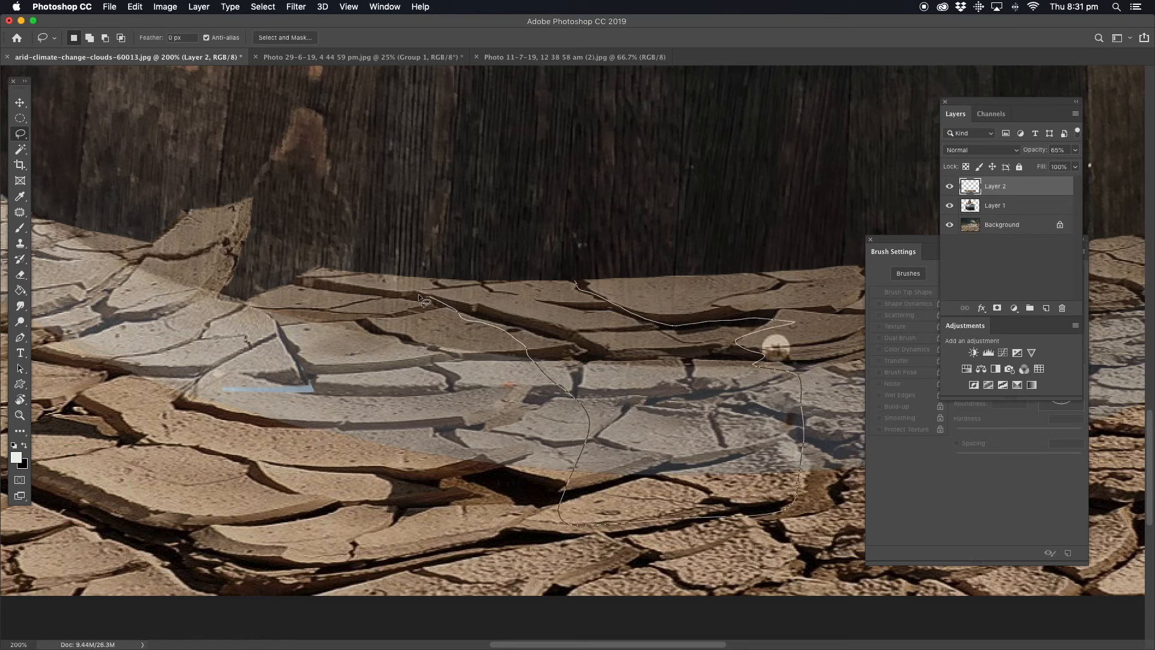
{"action": "mouse_move", "coordinate": [417, 294]}
{"action": "left_mouse_down"}
{"action": "mouse_move", "coordinate": [438, 287]}
{"action": "mouse_move", "coordinate": [424, 272]}
{"action": "mouse_move", "coordinate": [573, 279]}
{"action": "left_mouse_up"}
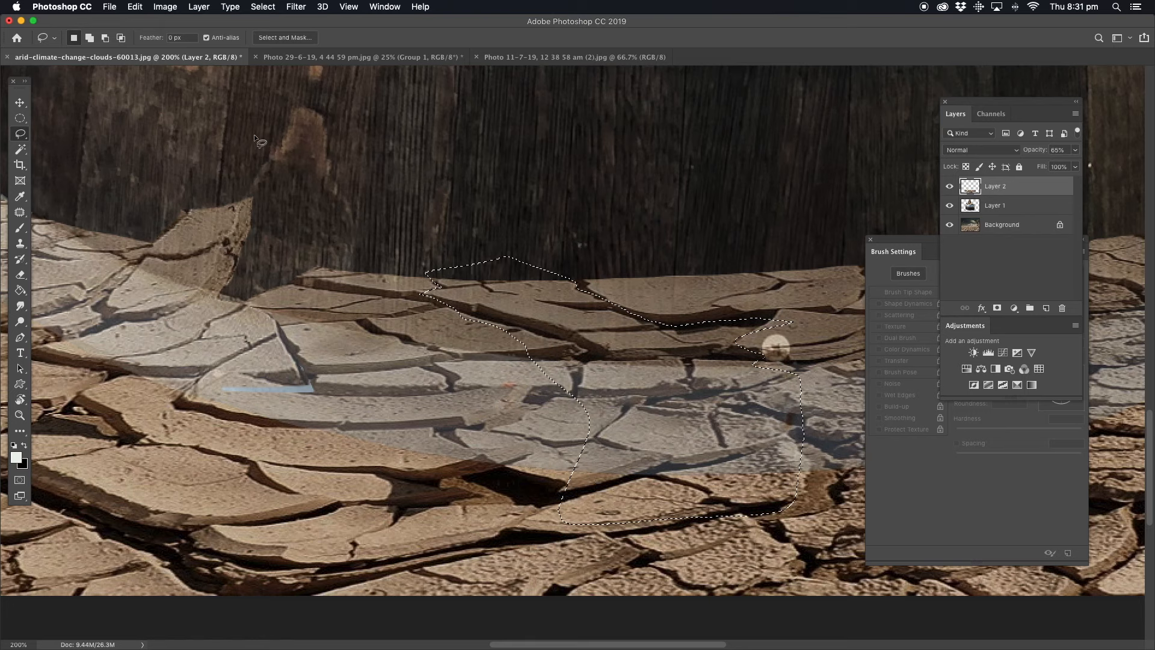
{"action": "left_click", "coordinate": [136, 7]}
{"action": "mouse_move", "coordinate": [180, 289]}
{"action": "left_click", "coordinate": [335, 364]}
{"action": "left_click_drag", "start_coordinate": [471, 280], "coordinate": [517, 238]}
{"action": "left_click_drag", "start_coordinate": [592, 312], "coordinate": [583, 327]}
{"action": "left_click_drag", "start_coordinate": [506, 257], "coordinate": [601, 231]}
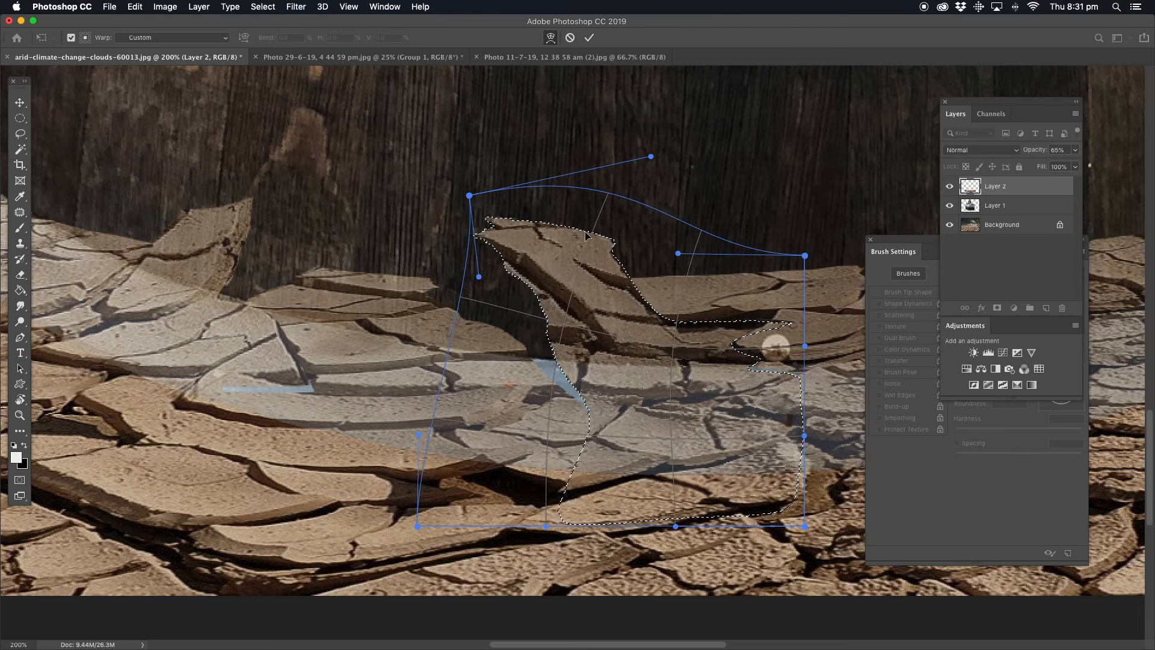
Commit the warp of the middle ground section, sharpen it with the Sharpen filter and deselect it
{"action": "left_click", "coordinate": [20, 134]}
{"action": "left_click", "coordinate": [296, 7]}
{"action": "left_click", "coordinate": [303, 22]}
{"action": "key", "text": "super+d"}
Lasso the cracked ground near the barrel's right edge on Layer 2 and warp its upper-left corner up over the wood
{"action": "left_click_drag", "start_coordinate": [703, 338], "coordinate": [557, 338]}
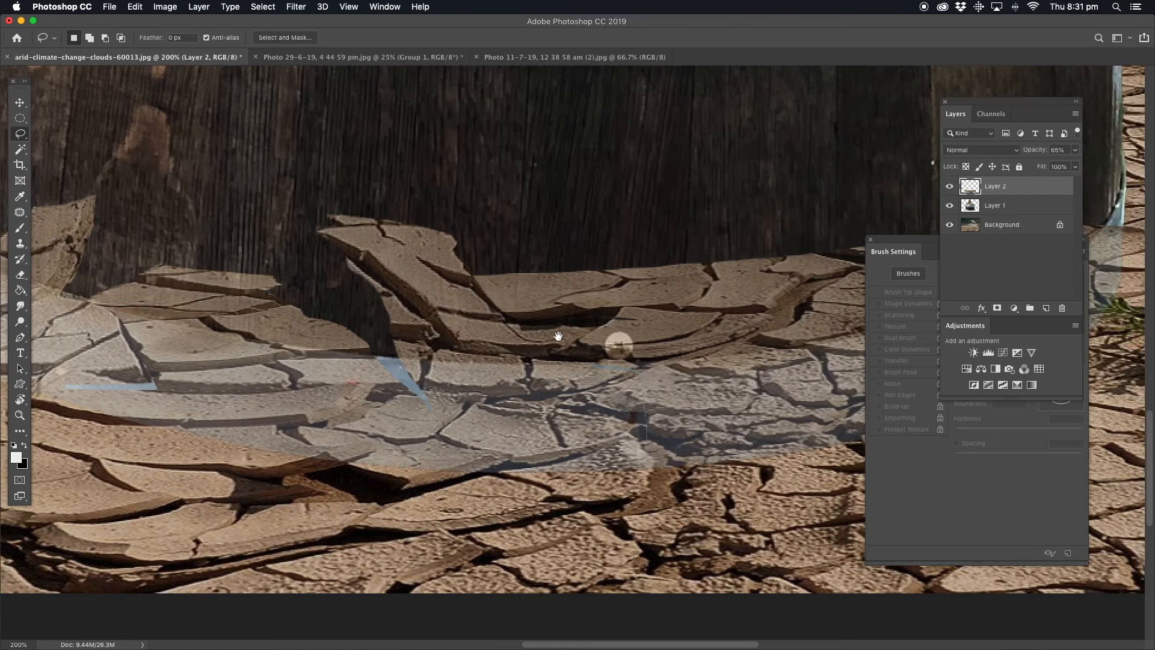
{"action": "left_click_drag", "start_coordinate": [733, 284], "coordinate": [475, 278]}
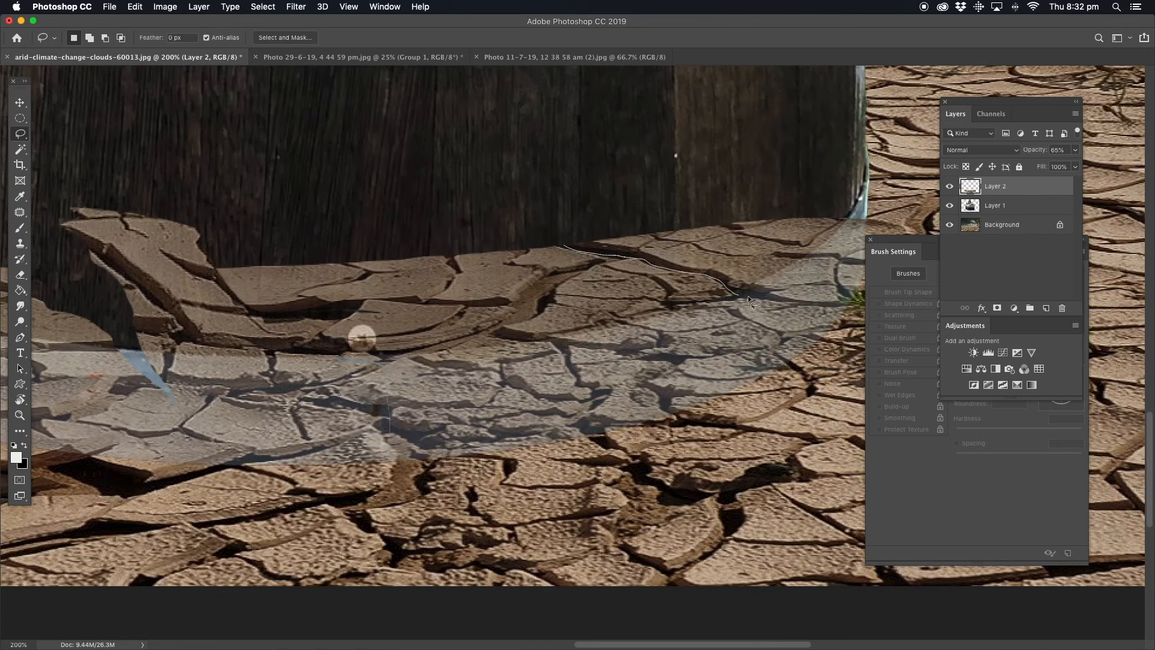
{"action": "mouse_move", "coordinate": [735, 229]}
{"action": "left_mouse_down"}
{"action": "mouse_move", "coordinate": [716, 213]}
{"action": "mouse_move", "coordinate": [596, 216]}
{"action": "left_mouse_up"}
{"action": "left_click", "coordinate": [135, 6]}
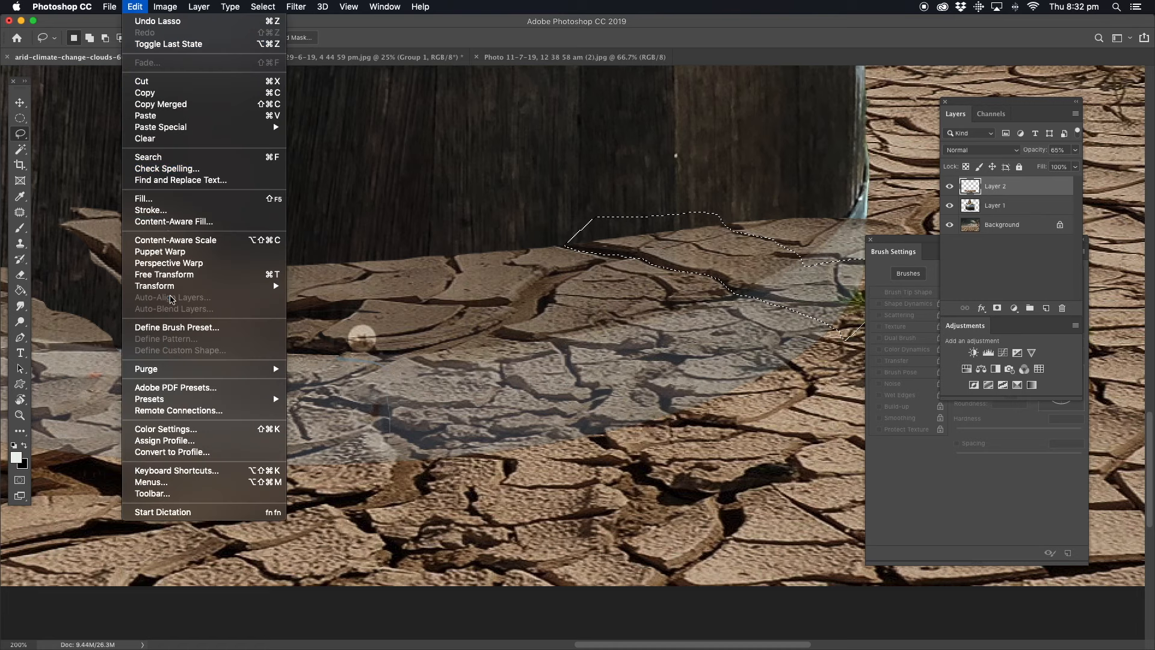
{"action": "mouse_move", "coordinate": [180, 289]}
{"action": "left_click", "coordinate": [327, 355]}
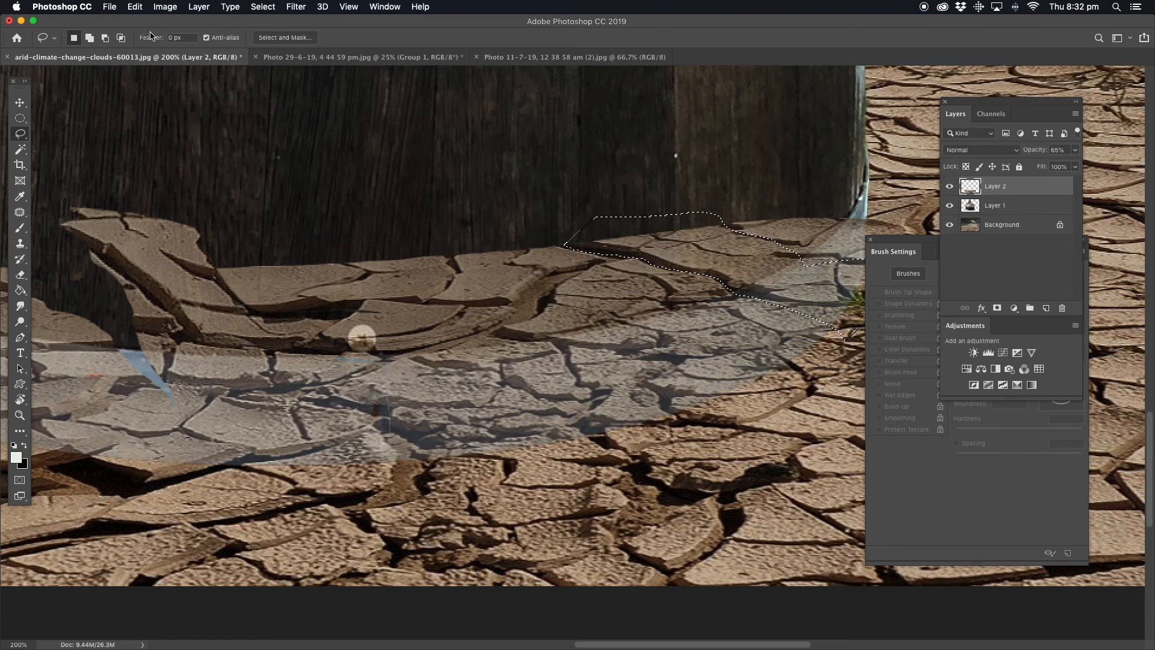
{"action": "left_click", "coordinate": [135, 6]}
{"action": "mouse_move", "coordinate": [168, 288]}
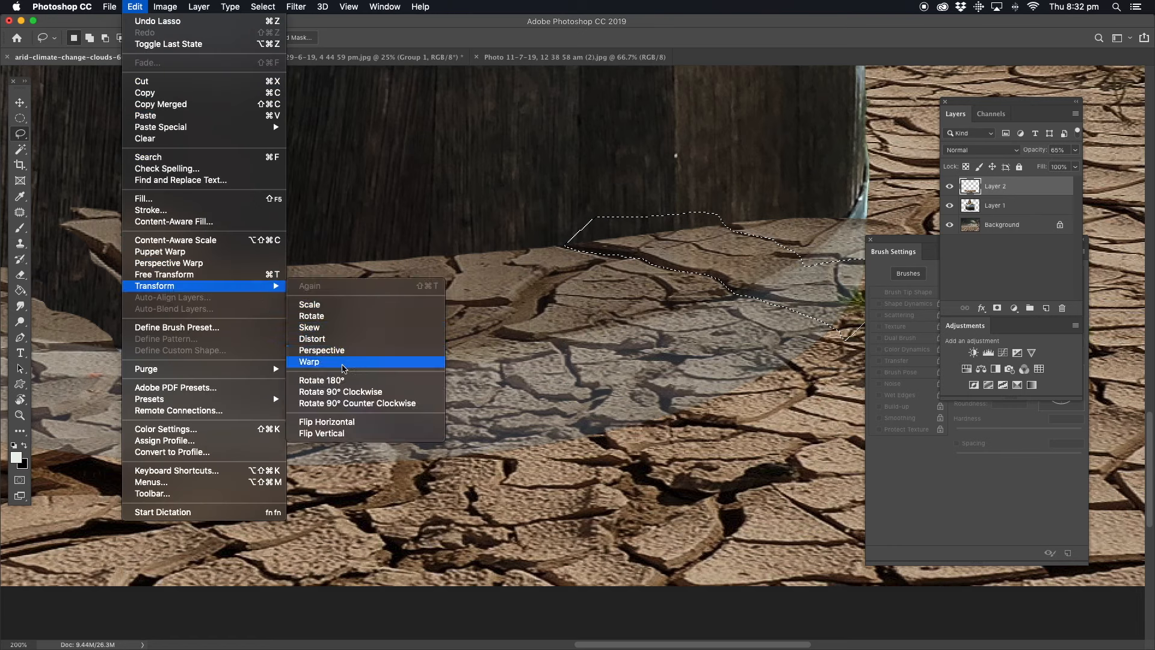
{"action": "left_click", "coordinate": [309, 362]}
{"action": "left_click_drag", "start_coordinate": [638, 253], "coordinate": [593, 181]}
{"action": "left_click_drag", "start_coordinate": [668, 201], "coordinate": [650, 229]}
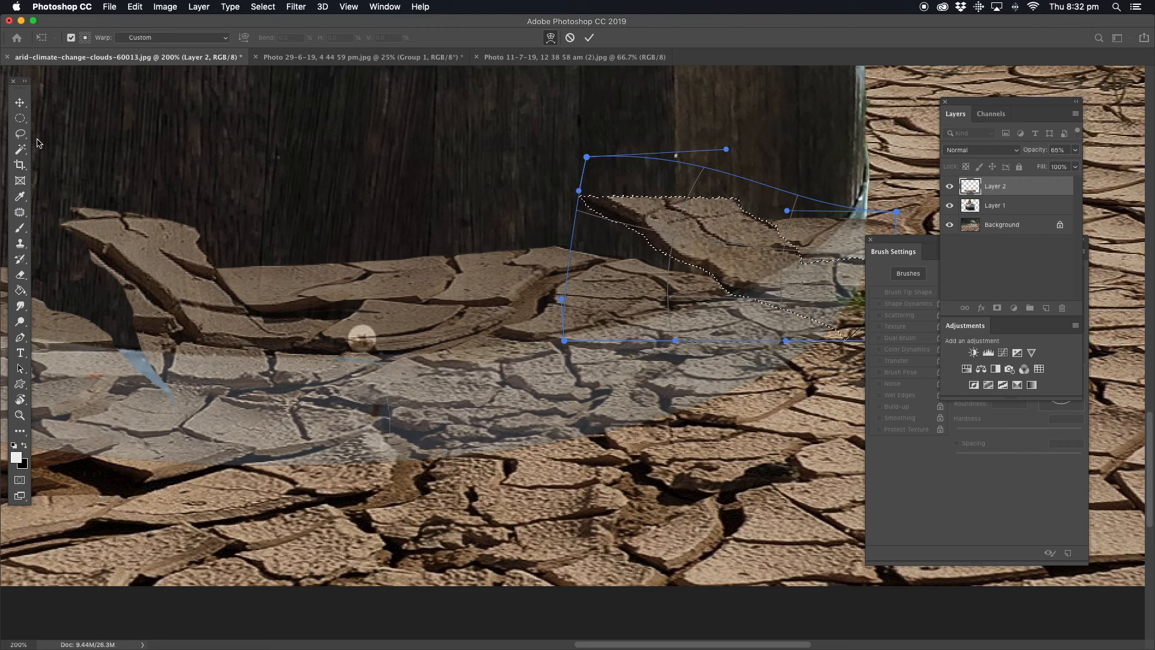
Commit the warp near the barrel's right edge, apply the Sharpen filter to that section and deselect it
{"action": "left_click", "coordinate": [20, 134]}
{"action": "left_click", "coordinate": [296, 7]}
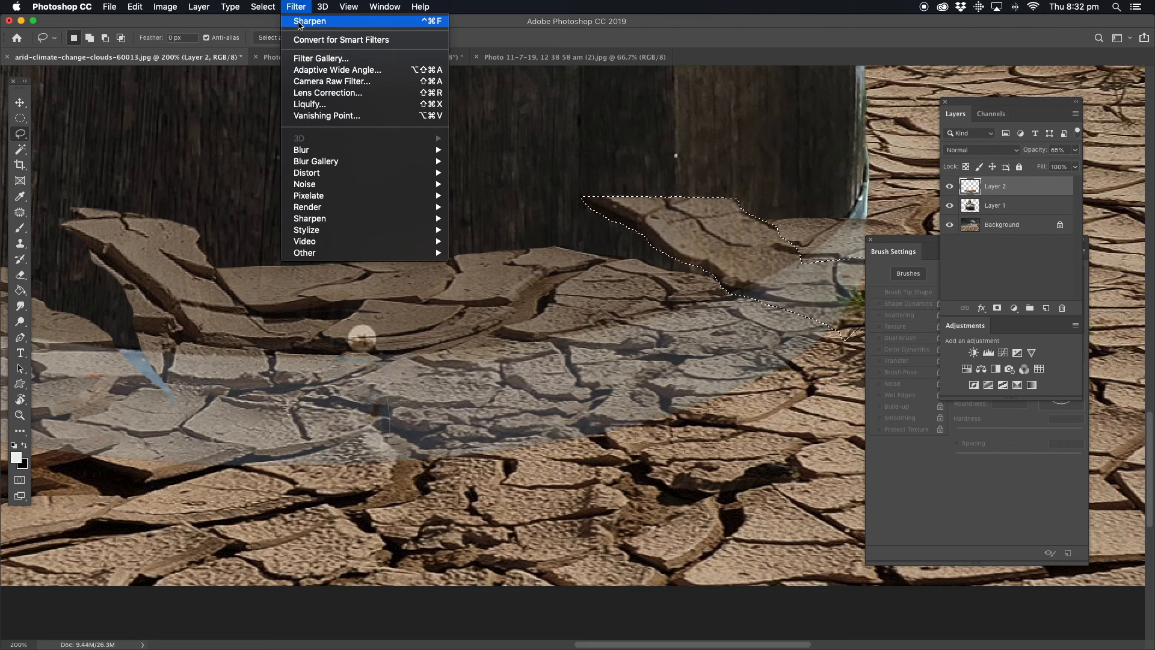
{"action": "left_click", "coordinate": [485, 235]}
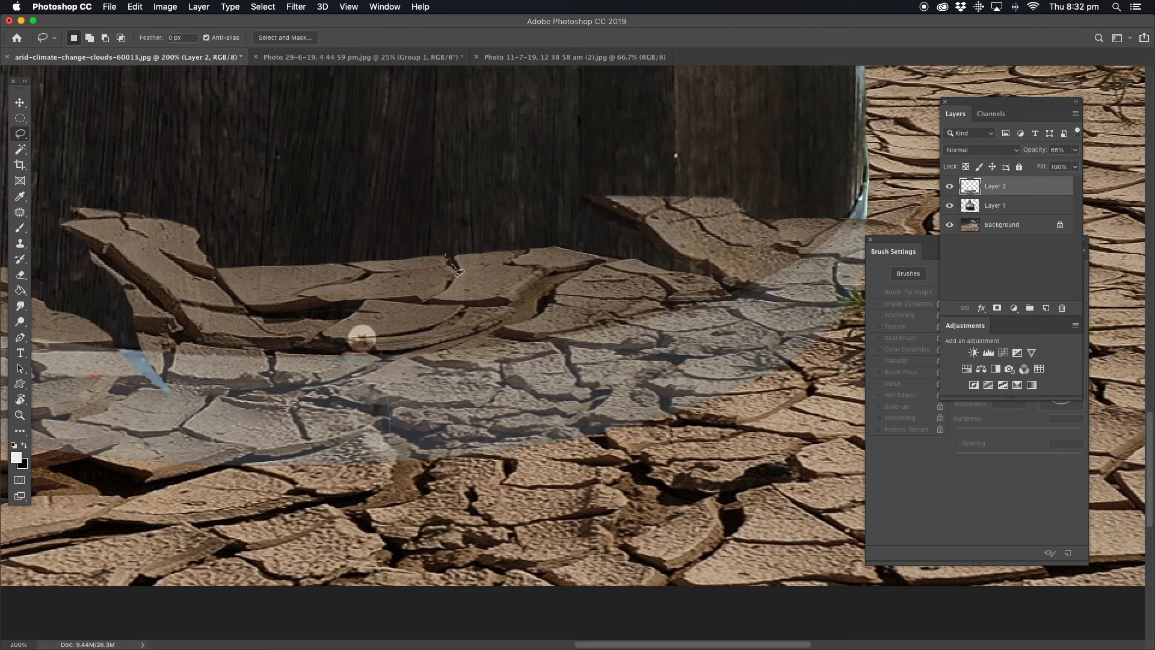
Lasso the ground piece just left of the right-hand raised section on Layer 2 and warp its upper-left part upward
{"action": "mouse_move", "coordinate": [625, 341]}
{"action": "left_mouse_down"}
{"action": "mouse_move", "coordinate": [602, 265]}
{"action": "mouse_move", "coordinate": [481, 214]}
{"action": "mouse_move", "coordinate": [446, 253]}
{"action": "left_mouse_up"}
{"action": "left_click", "coordinate": [134, 7]}
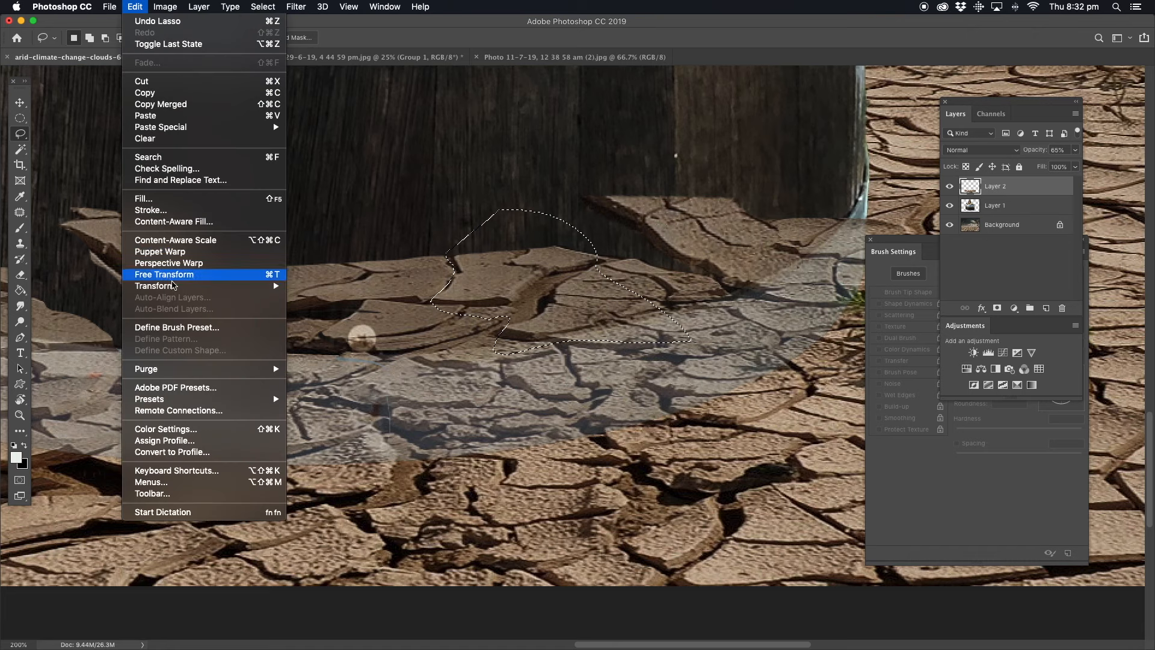
{"action": "mouse_move", "coordinate": [180, 287]}
{"action": "left_click", "coordinate": [336, 361]}
{"action": "left_click_drag", "start_coordinate": [475, 252], "coordinate": [483, 218]}
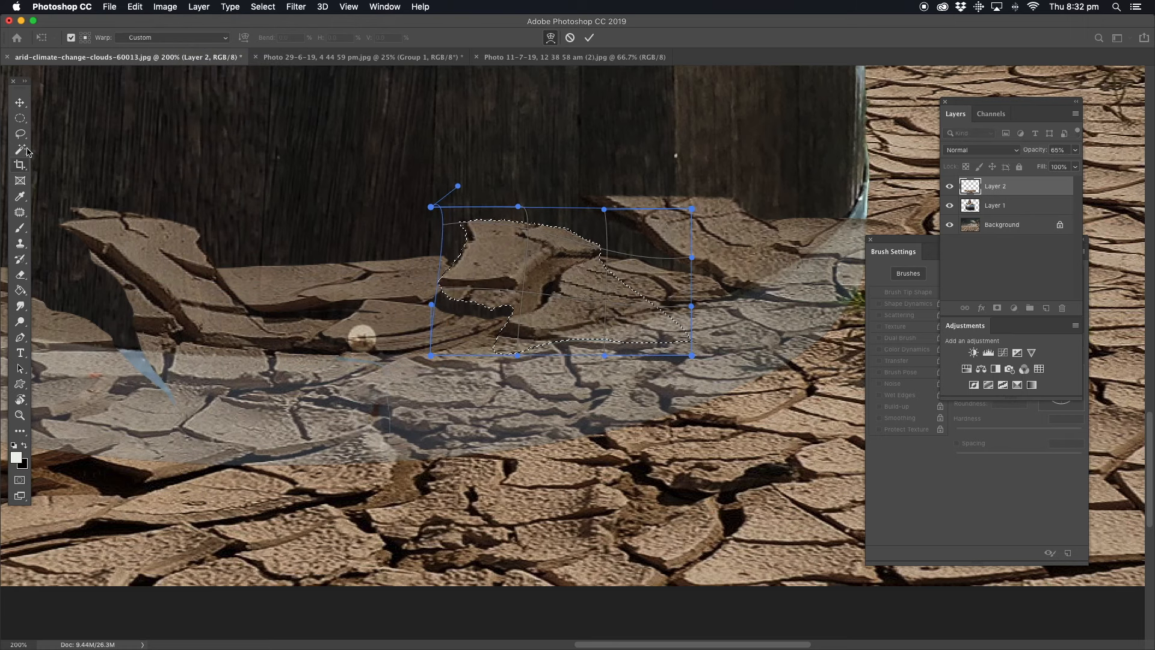
Commit the warp of the ground piece beside the right-hand raised section, sharpen it and clear the selection
{"action": "key", "text": "Return"}
{"action": "left_click", "coordinate": [296, 9]}
{"action": "left_click", "coordinate": [300, 22]}
{"action": "left_click", "coordinate": [390, 228]}
{"action": "key", "text": "Return"}
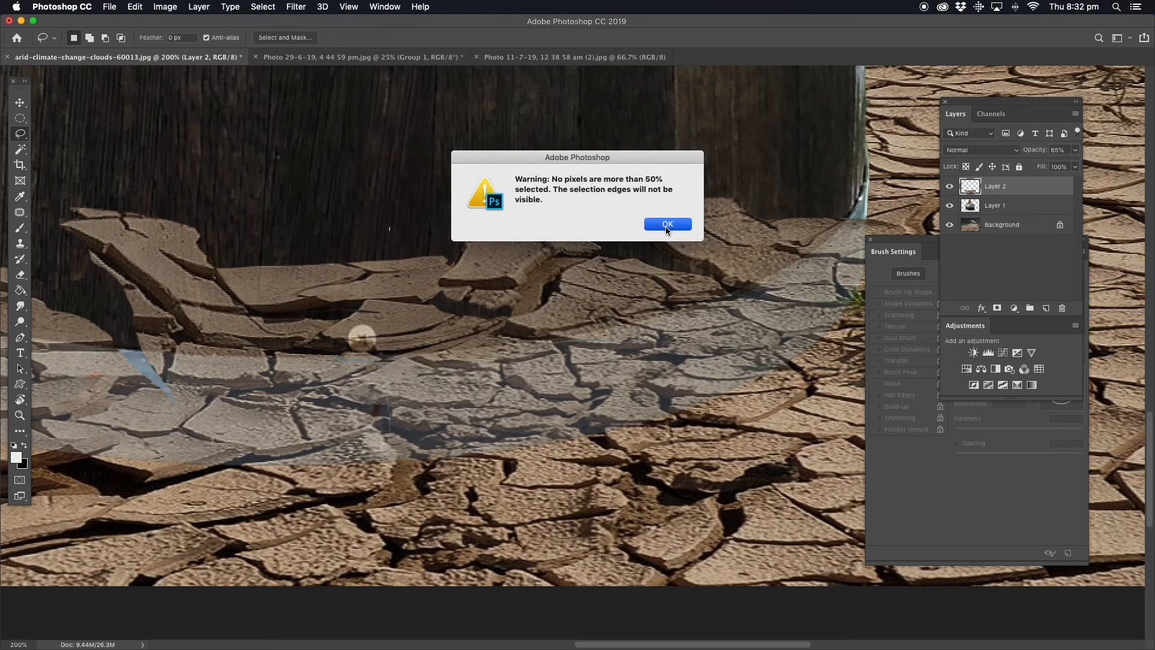
Lasso the flat ground between the two central raised pieces on Layer 2 and warp its upper-left part up over the barrel
{"action": "mouse_move", "coordinate": [347, 263]}
{"action": "left_mouse_down"}
{"action": "mouse_move", "coordinate": [393, 283]}
{"action": "mouse_move", "coordinate": [438, 279]}
{"action": "mouse_move", "coordinate": [428, 324]}
{"action": "mouse_move", "coordinate": [387, 372]}
{"action": "mouse_move", "coordinate": [233, 323]}
{"action": "mouse_move", "coordinate": [219, 289]}
{"action": "mouse_move", "coordinate": [240, 226]}
{"action": "left_mouse_up"}
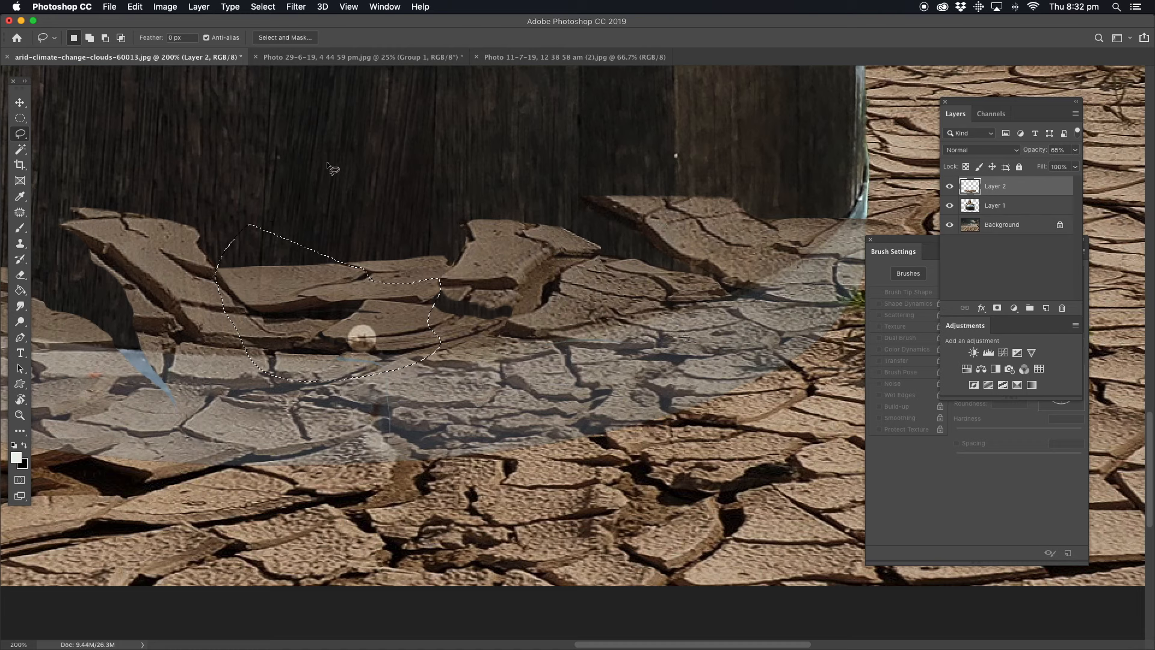
{"action": "left_click", "coordinate": [135, 7]}
{"action": "mouse_move", "coordinate": [180, 286]}
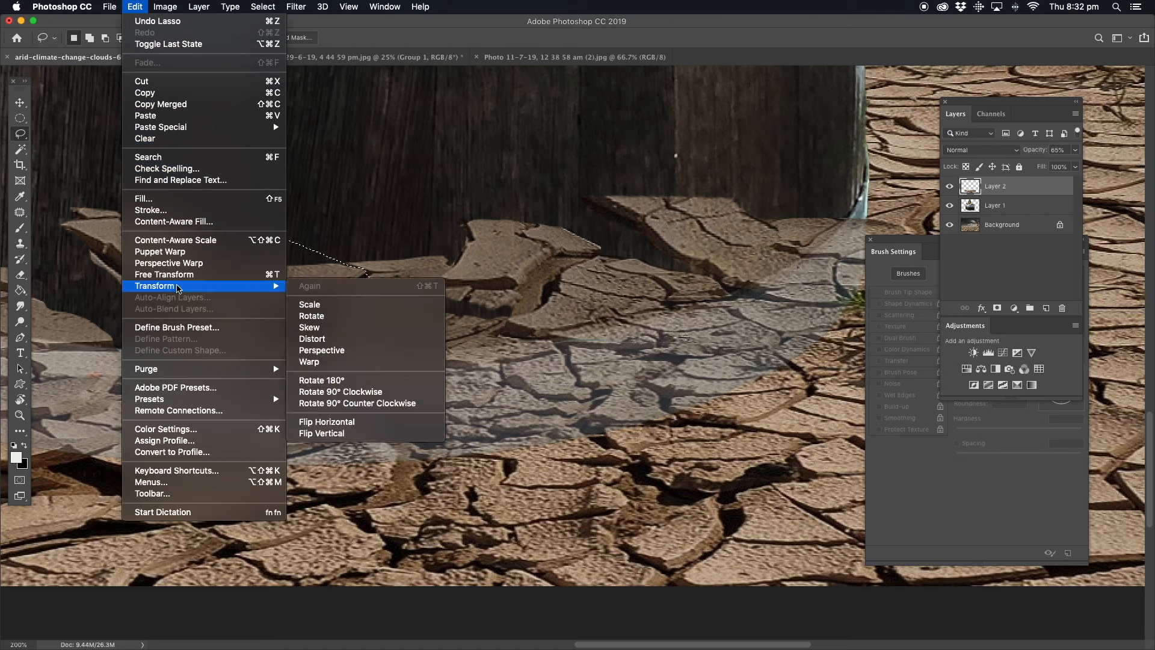
{"action": "left_click", "coordinate": [329, 359]}
{"action": "left_click_drag", "start_coordinate": [282, 266], "coordinate": [287, 234]}
{"action": "left_click_drag", "start_coordinate": [214, 223], "coordinate": [220, 198]}
Commit the warp of the ground between the central raised pieces, apply the Sharpen filter and deselect it
{"action": "key", "text": "Return"}
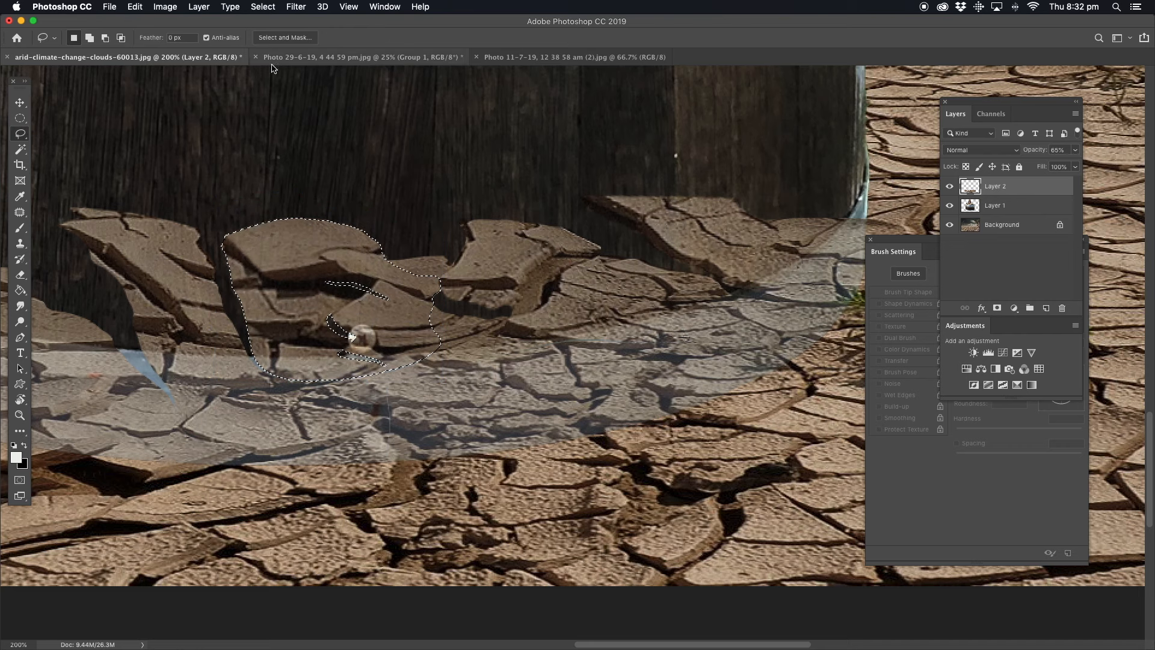
{"action": "left_click", "coordinate": [296, 6]}
{"action": "left_click", "coordinate": [309, 21]}
{"action": "key", "text": "super+d"}
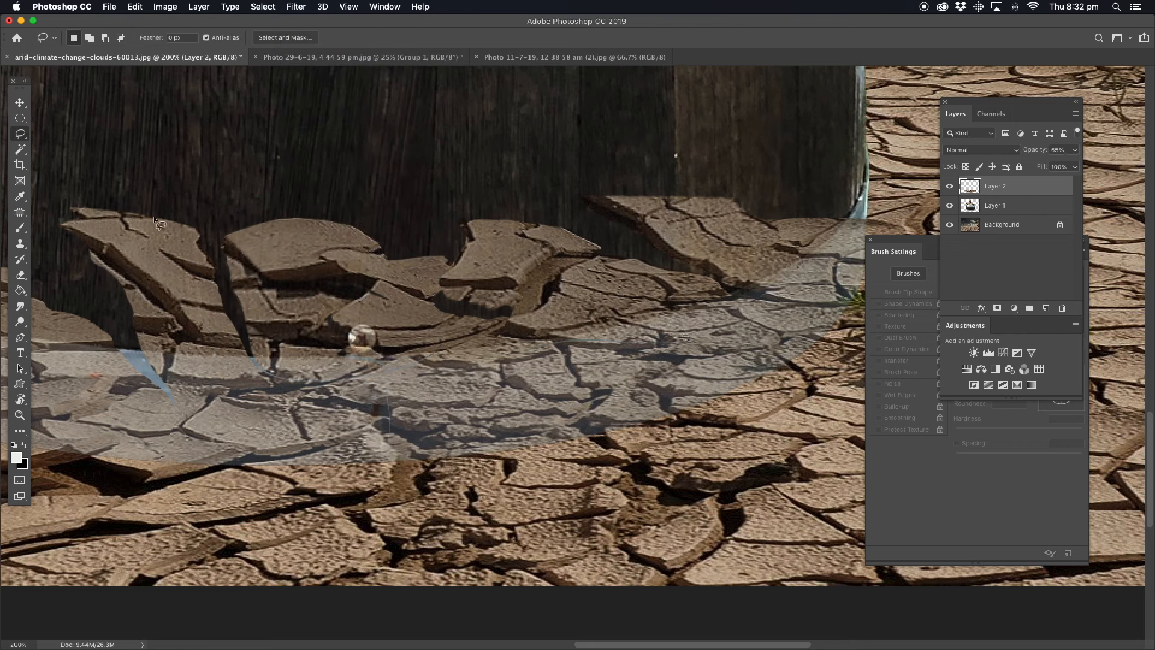
Raise the opacity of the ground patch on Layer 2 to 100%
{"action": "left_click", "coordinate": [20, 415]}
{"action": "left_click", "coordinate": [666, 242], "text": "alt"}
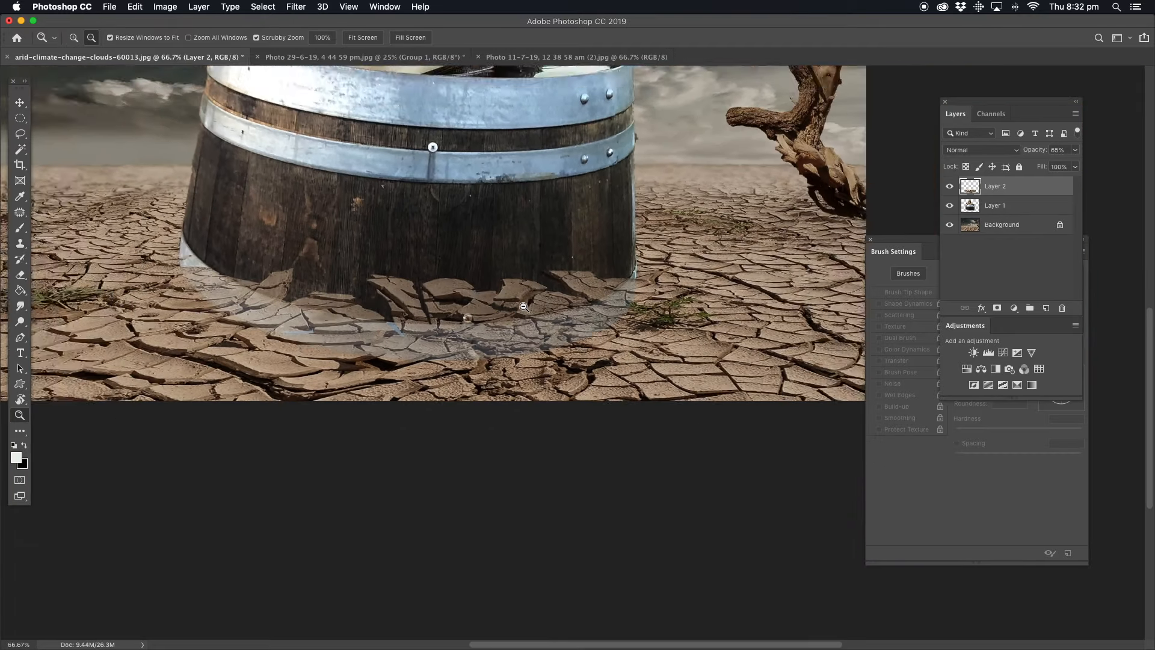
{"action": "left_click", "coordinate": [1076, 149]}
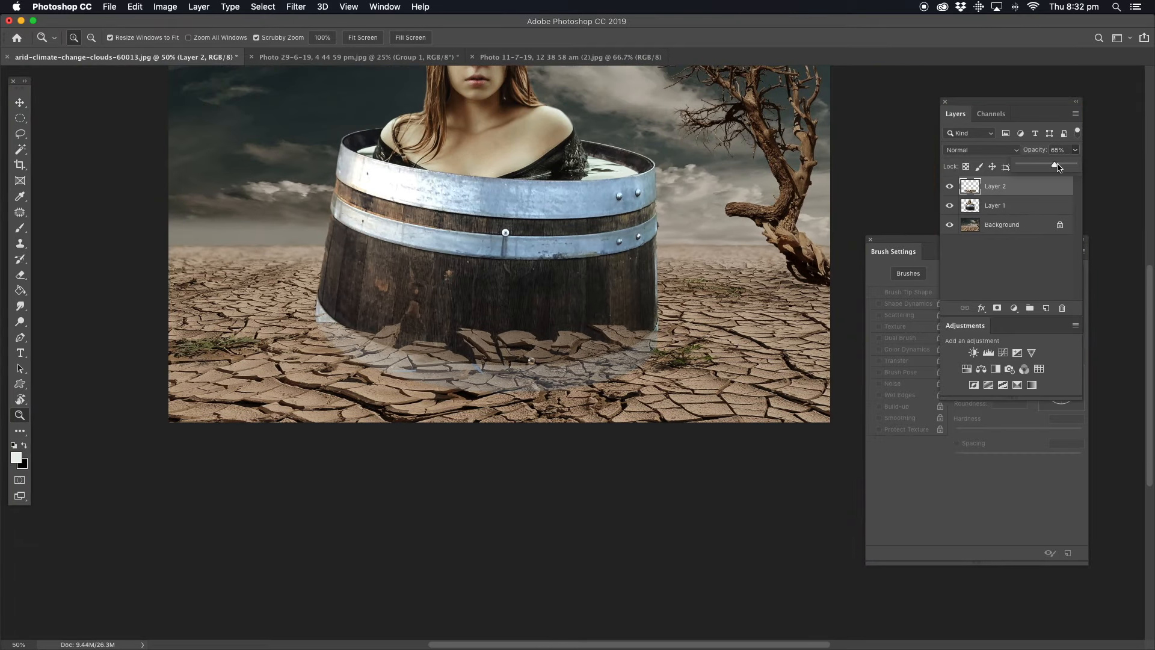
{"action": "left_click_drag", "start_coordinate": [1054, 165], "coordinate": [1074, 165]}
Lasso the stray sliver of ground over the pale corner at the barrel's lower left on Layer 2 and delete it
{"action": "left_click_drag", "start_coordinate": [511, 305], "coordinate": [473, 390]}
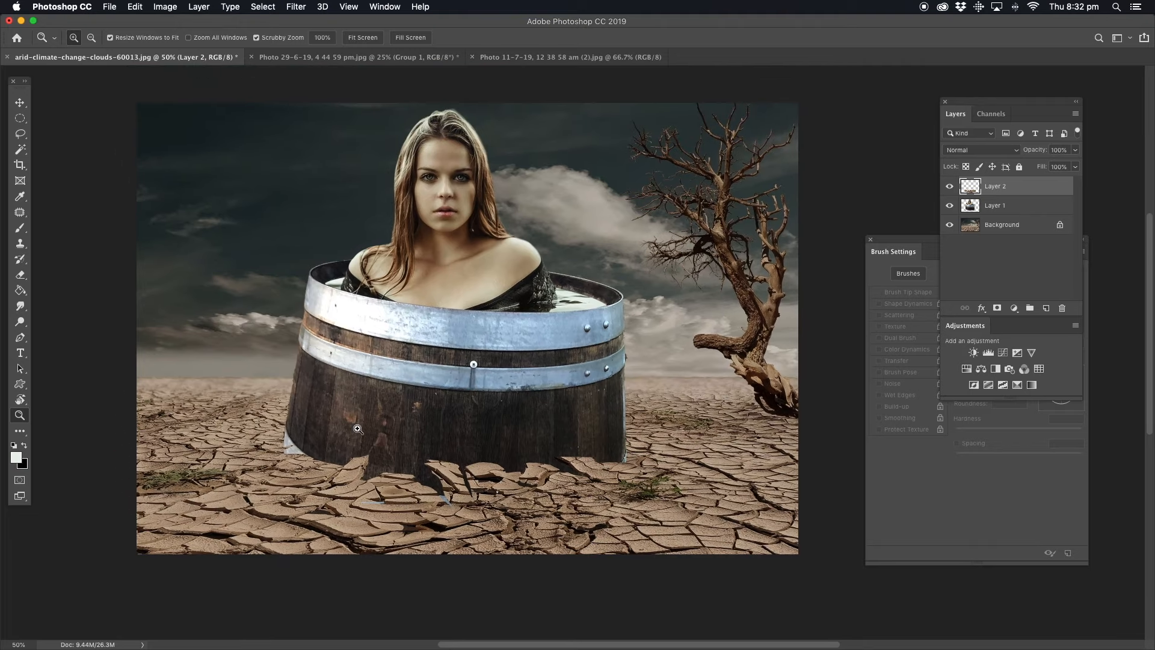
{"action": "left_click_drag", "start_coordinate": [300, 451], "coordinate": [278, 455]}
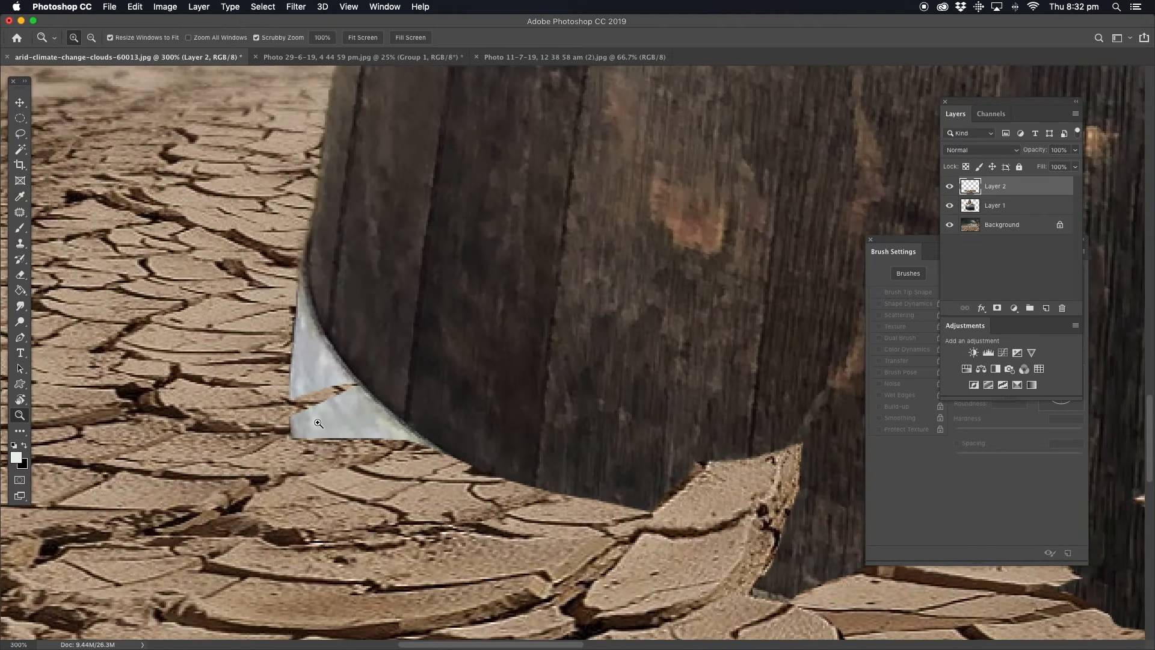
{"action": "left_click_drag", "start_coordinate": [318, 423], "coordinate": [329, 347]}
{"action": "left_click", "coordinate": [948, 187]}
{"action": "left_click", "coordinate": [948, 187]}
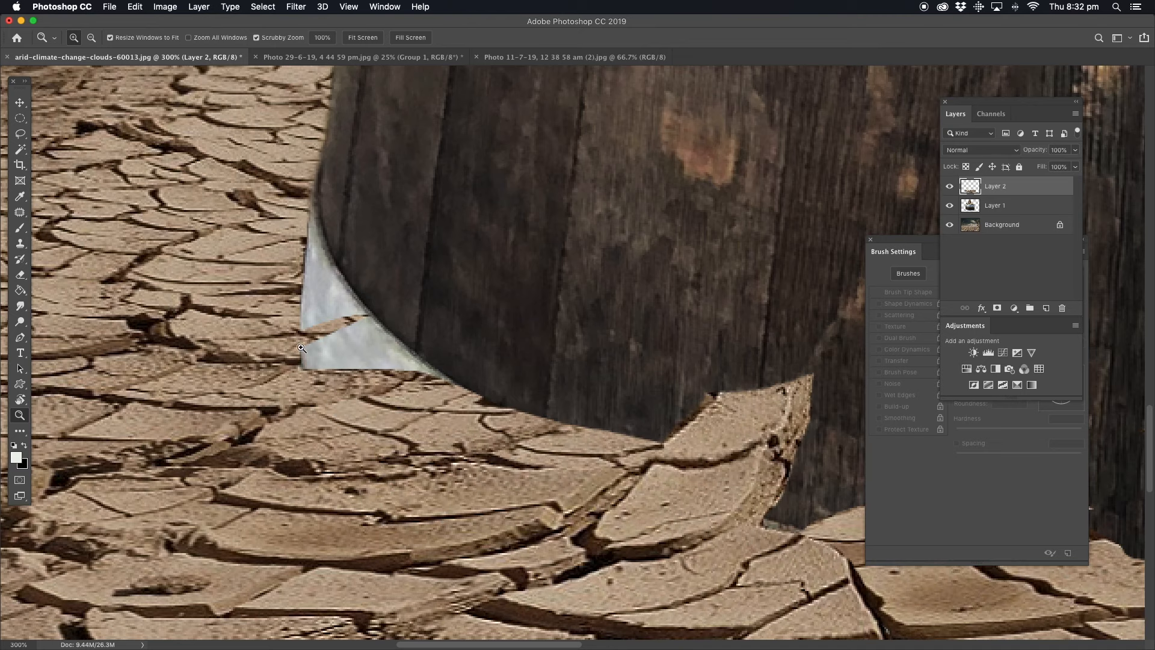
{"action": "left_click", "coordinate": [20, 134]}
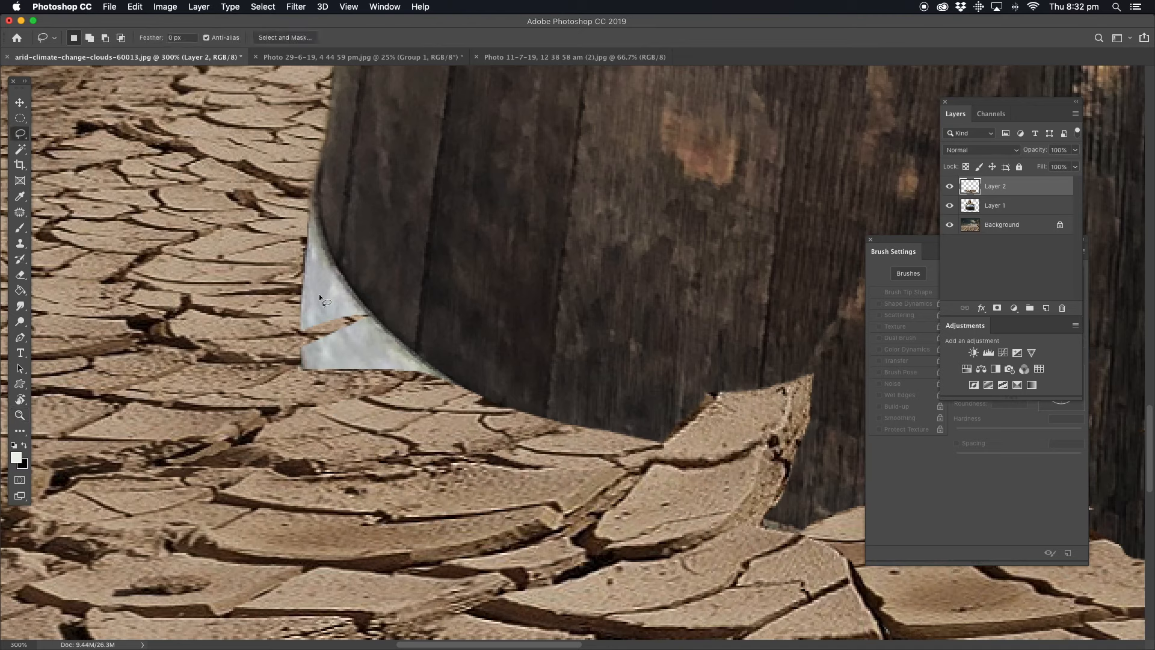
{"action": "mouse_move", "coordinate": [310, 305]}
{"action": "left_mouse_down"}
{"action": "mouse_move", "coordinate": [379, 334]}
{"action": "mouse_move", "coordinate": [303, 362]}
{"action": "left_mouse_up"}
{"action": "key", "text": "Delete"}
{"action": "key", "text": "ctrl+d"}
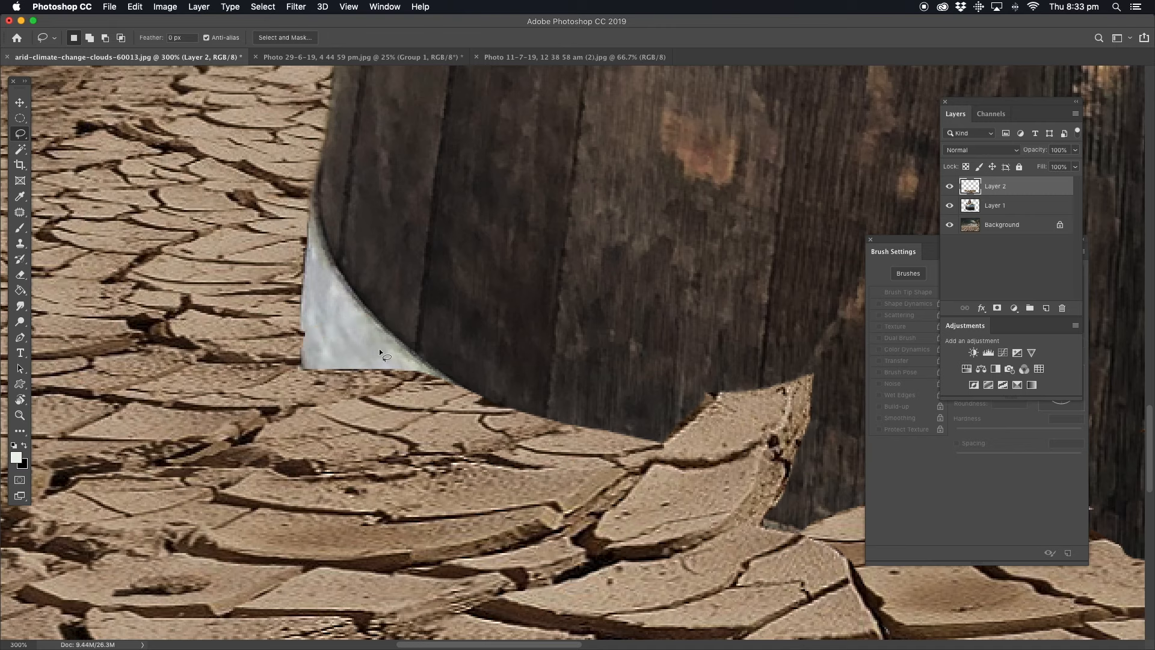
Lasso the ground just below the barrel's pale lower-left corner on Layer 2 and warp it up over the barrel's edge
{"action": "mouse_move", "coordinate": [431, 378]}
{"action": "left_mouse_down"}
{"action": "mouse_move", "coordinate": [486, 394]}
{"action": "mouse_move", "coordinate": [477, 406]}
{"action": "mouse_move", "coordinate": [528, 408]}
{"action": "mouse_move", "coordinate": [451, 467]}
{"action": "mouse_move", "coordinate": [273, 471]}
{"action": "mouse_move", "coordinate": [245, 416]}
{"action": "mouse_move", "coordinate": [321, 347]}
{"action": "left_mouse_up"}
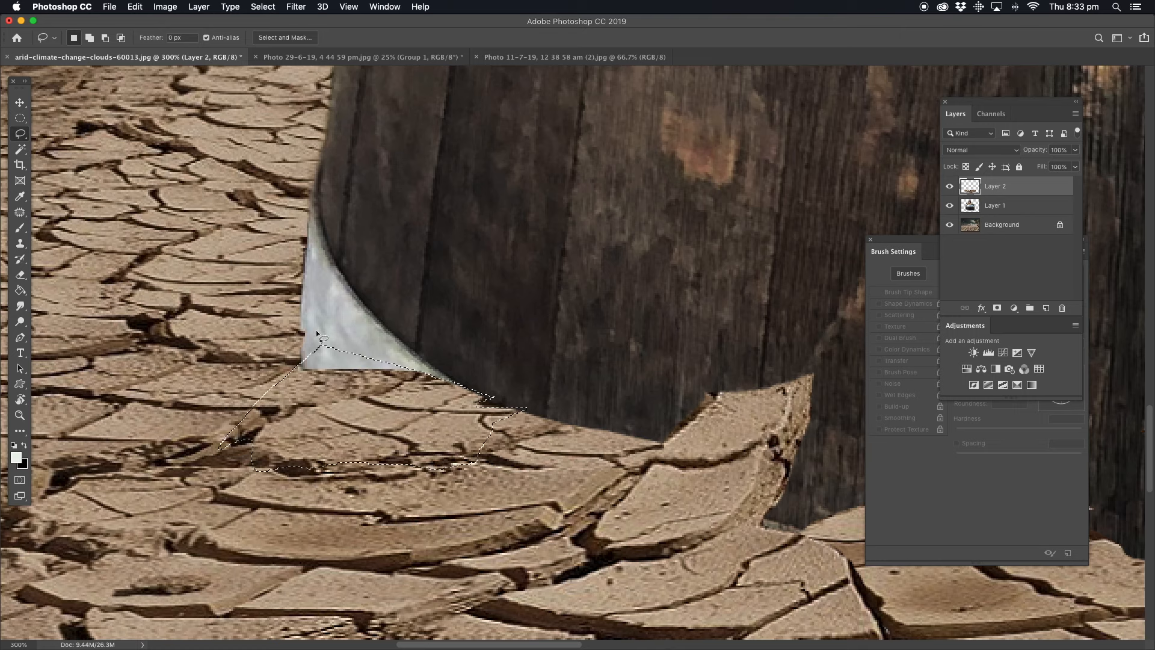
{"action": "left_click", "coordinate": [135, 7]}
{"action": "mouse_move", "coordinate": [172, 286]}
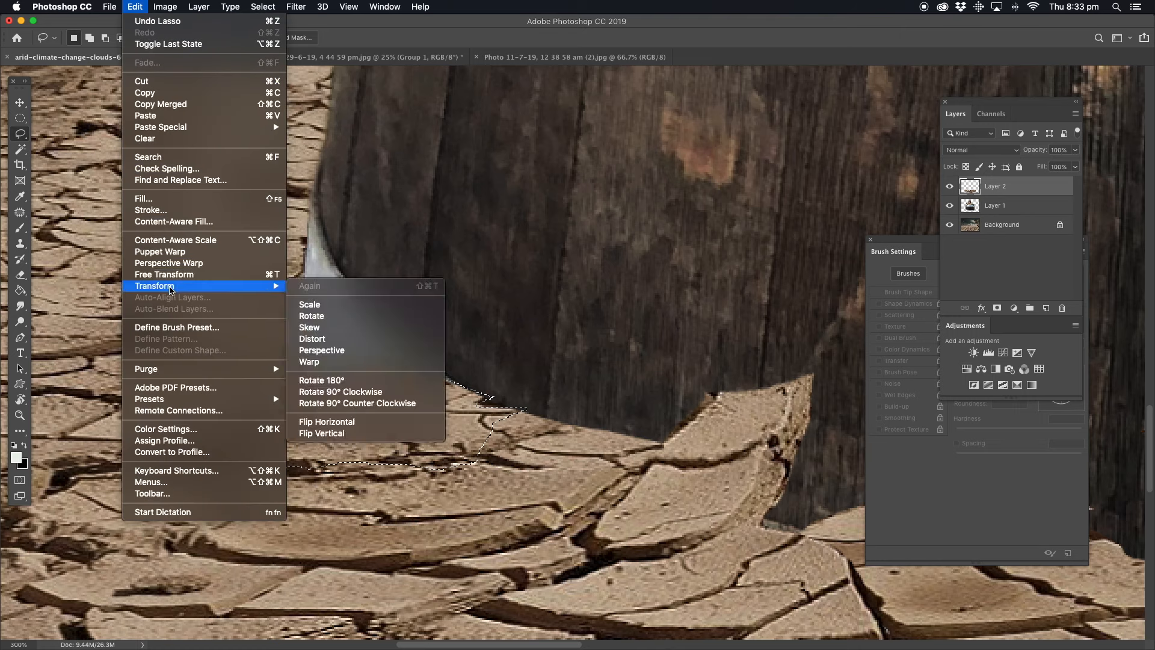
{"action": "left_click", "coordinate": [325, 361]}
{"action": "left_click_drag", "start_coordinate": [529, 383], "coordinate": [487, 275]}
Commit the warp at the barrel's lower-left corner and sharpen that ground section with the Sharpen filter
{"action": "key", "text": "Return"}
{"action": "key", "text": "ctrl+d"}
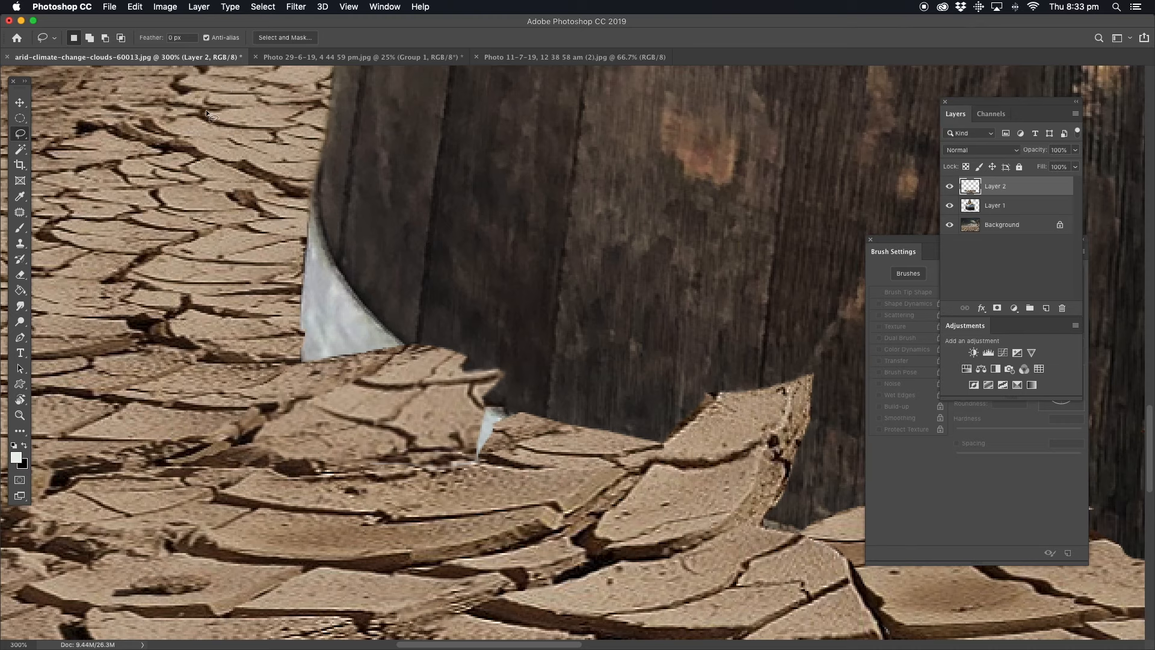
{"action": "left_click", "coordinate": [293, 7]}
{"action": "left_click", "coordinate": [293, 22]}
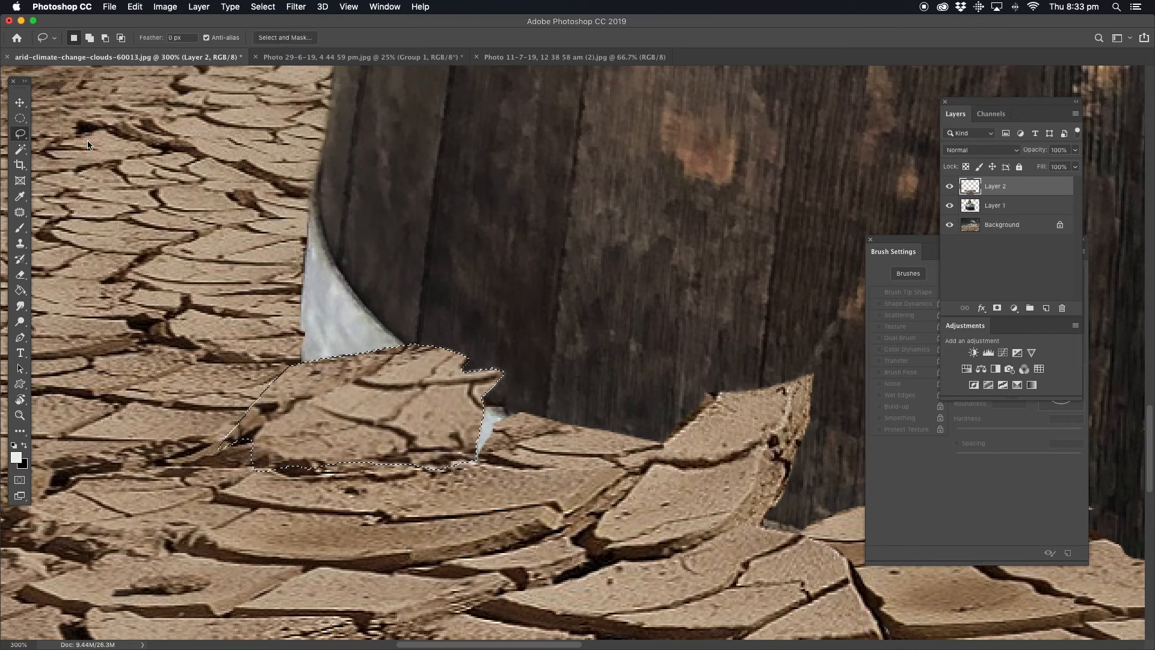
Inspect the blended barrel base, the whole composite and the edges of the woman's hair against the sky
{"action": "left_click", "coordinate": [20, 415]}
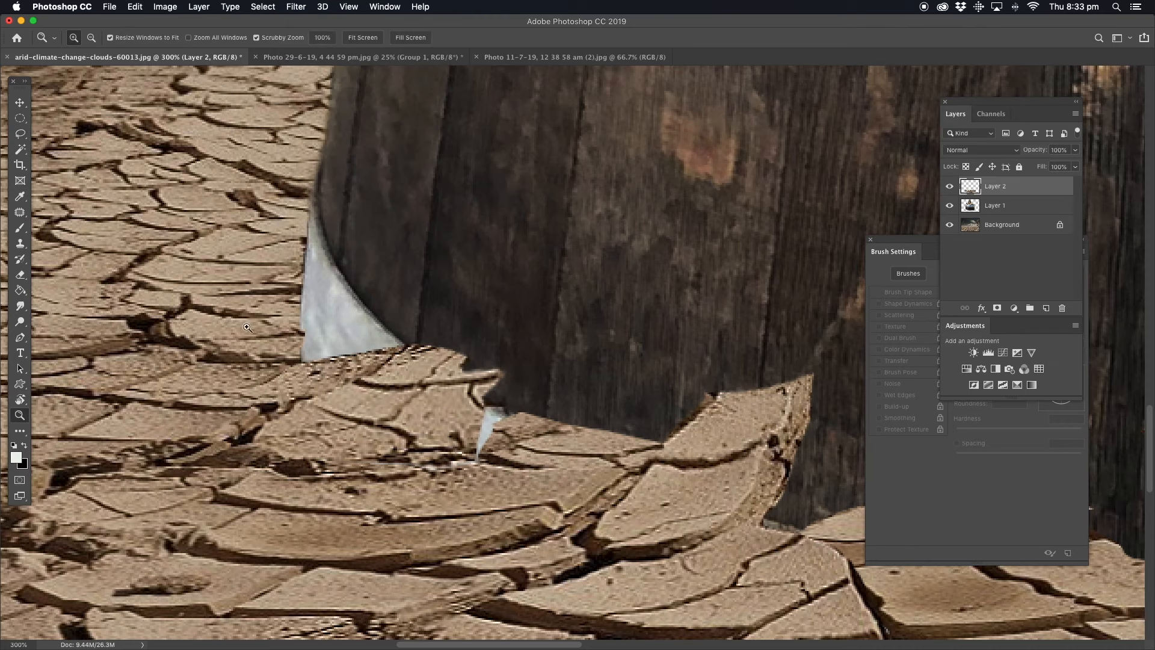
{"action": "left_click", "coordinate": [670, 341], "text": "alt"}
{"action": "left_click", "coordinate": [671, 333], "text": "alt"}
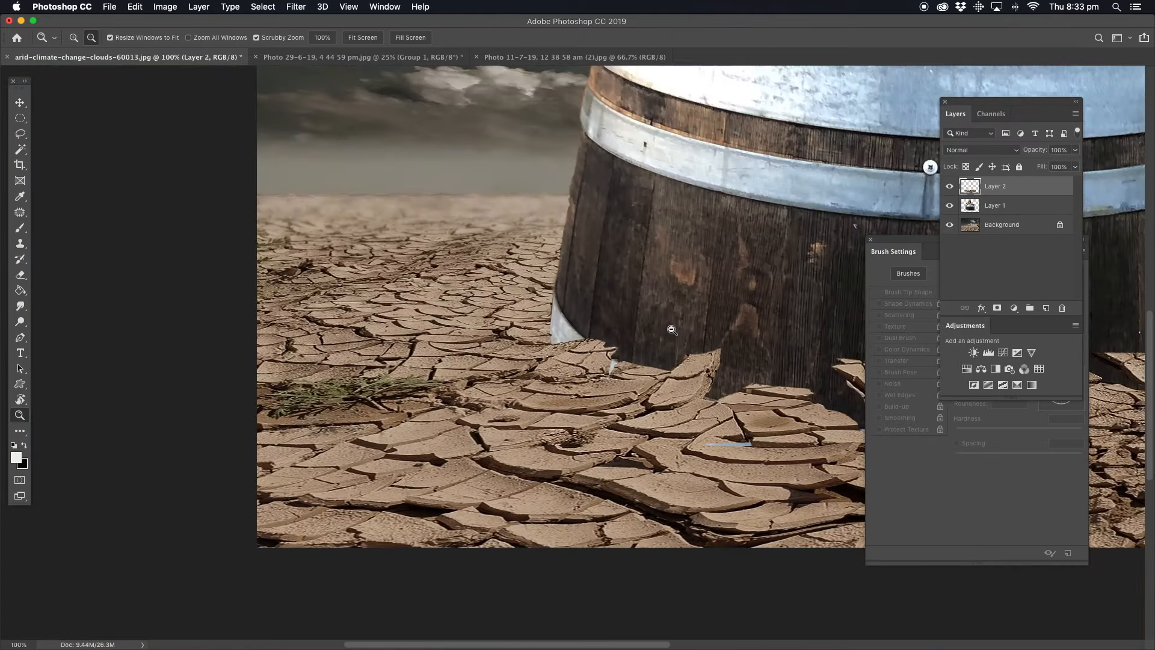
{"action": "left_click_drag", "start_coordinate": [689, 314], "coordinate": [295, 353]}
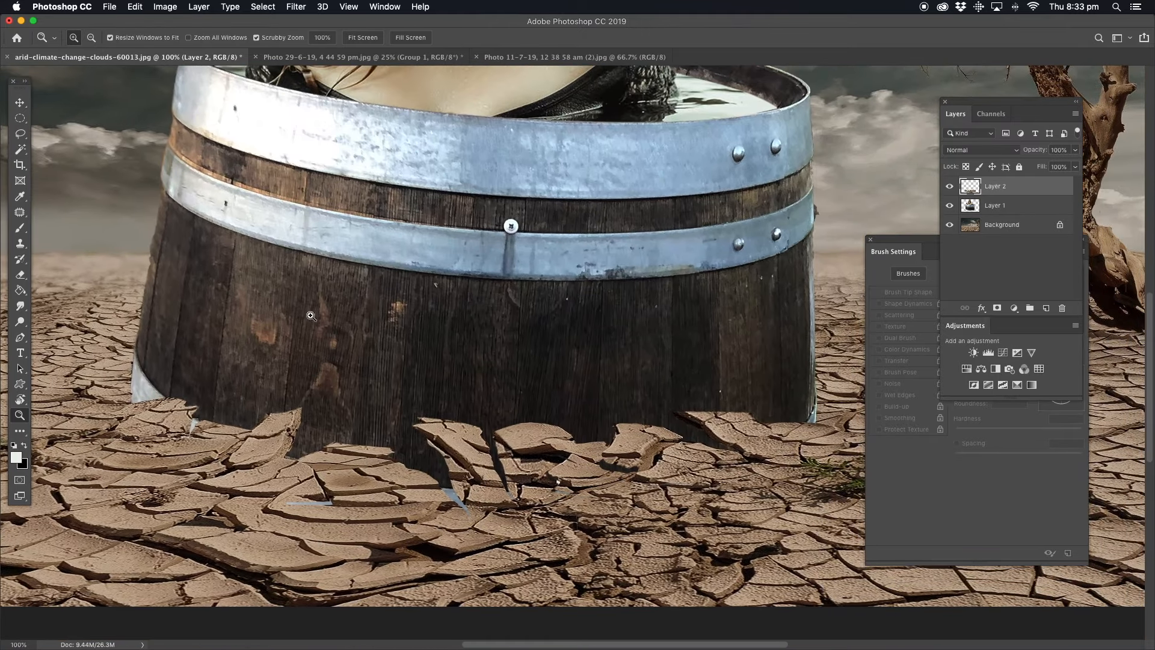
{"action": "left_click", "coordinate": [485, 293], "text": "alt"}
{"action": "left_click", "coordinate": [489, 194], "text": "alt"}
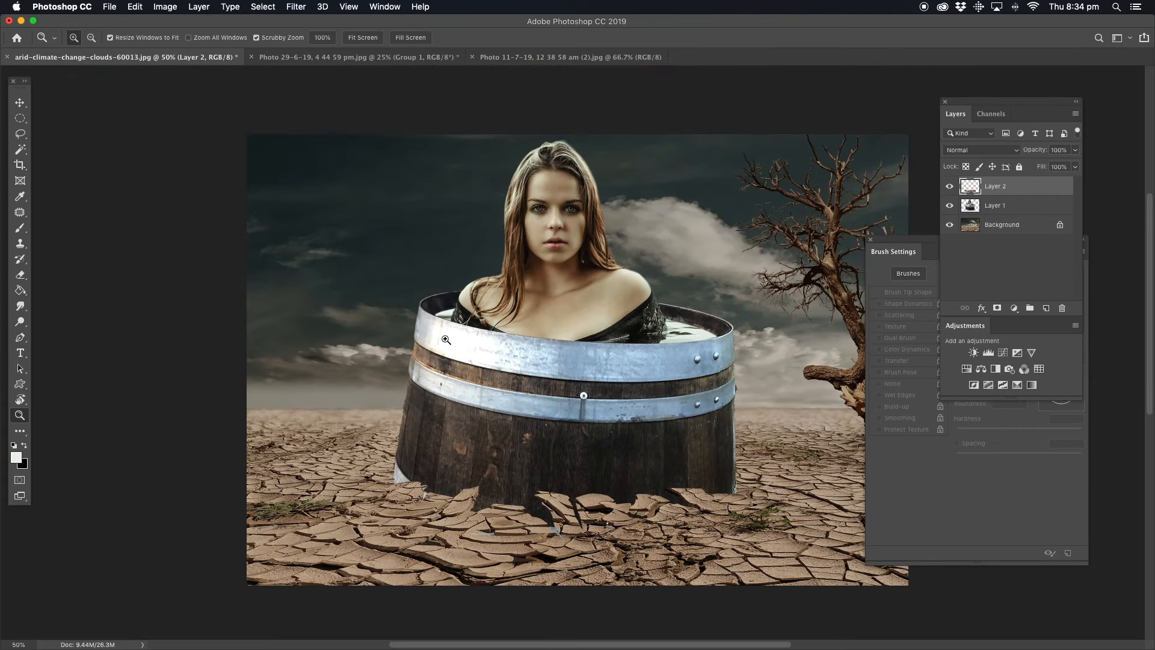
{"action": "left_click", "coordinate": [572, 174]}
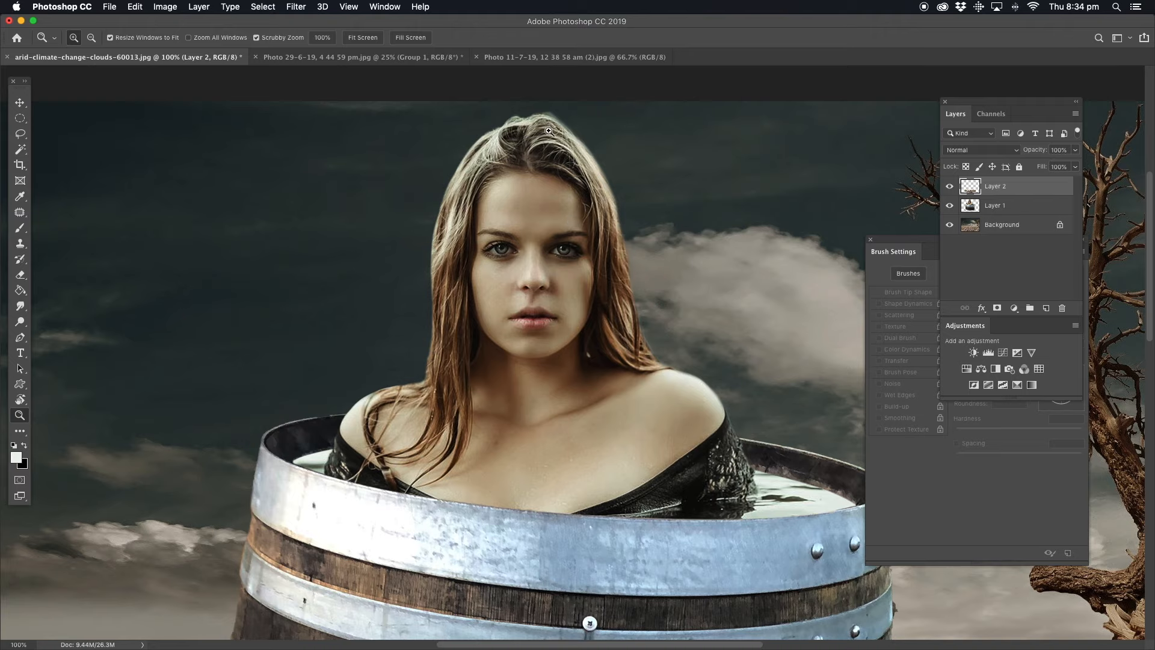
Erase the pale fringe along the top of the woman's hair on Layer 1 with a 9 px eraser at 0% hardness
{"action": "left_click", "coordinate": [559, 127]}
{"action": "left_click", "coordinate": [571, 160]}
{"action": "scroll", "coordinate": [571, 160], "scroll_direction": "up", "scroll_amount": 5}
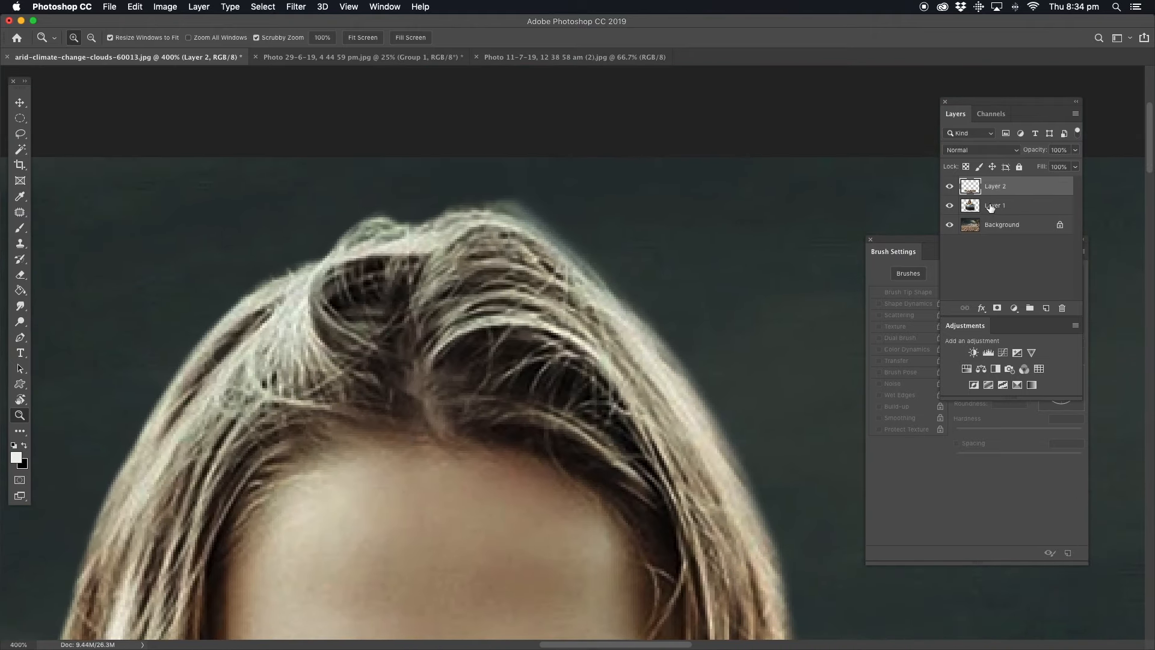
{"action": "left_click", "coordinate": [993, 205]}
{"action": "key", "text": "e"}
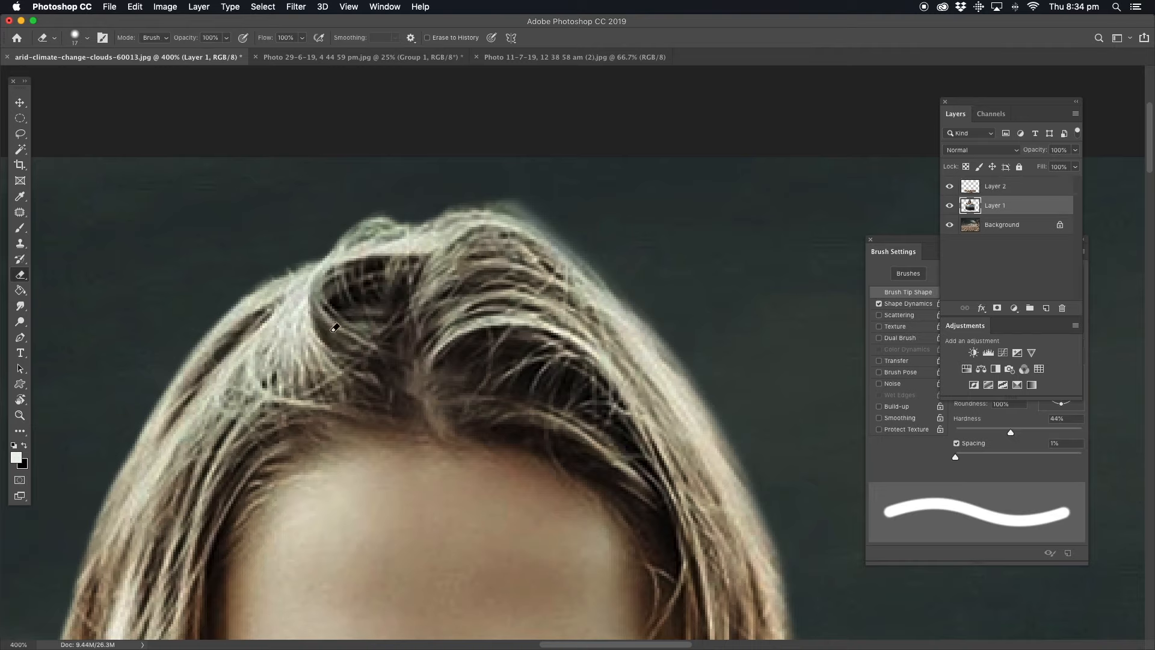
{"action": "left_click", "coordinate": [938, 417]}
{"action": "left_click_drag", "start_coordinate": [966, 359], "coordinate": [960, 359]}
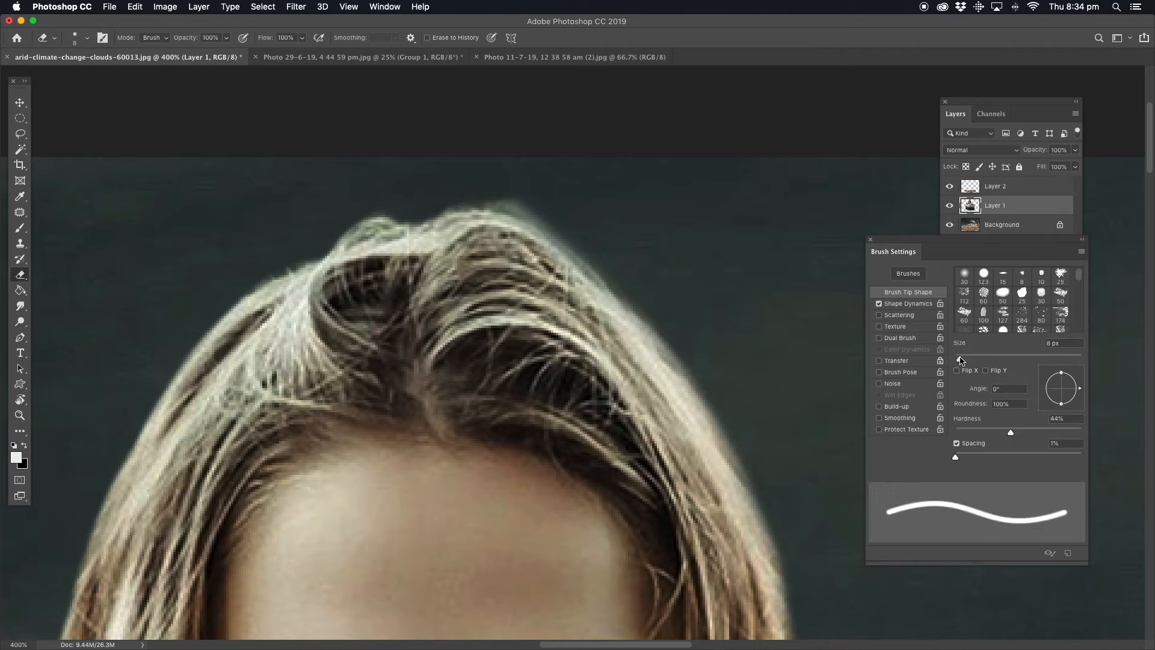
{"action": "left_click_drag", "start_coordinate": [1013, 433], "coordinate": [894, 416]}
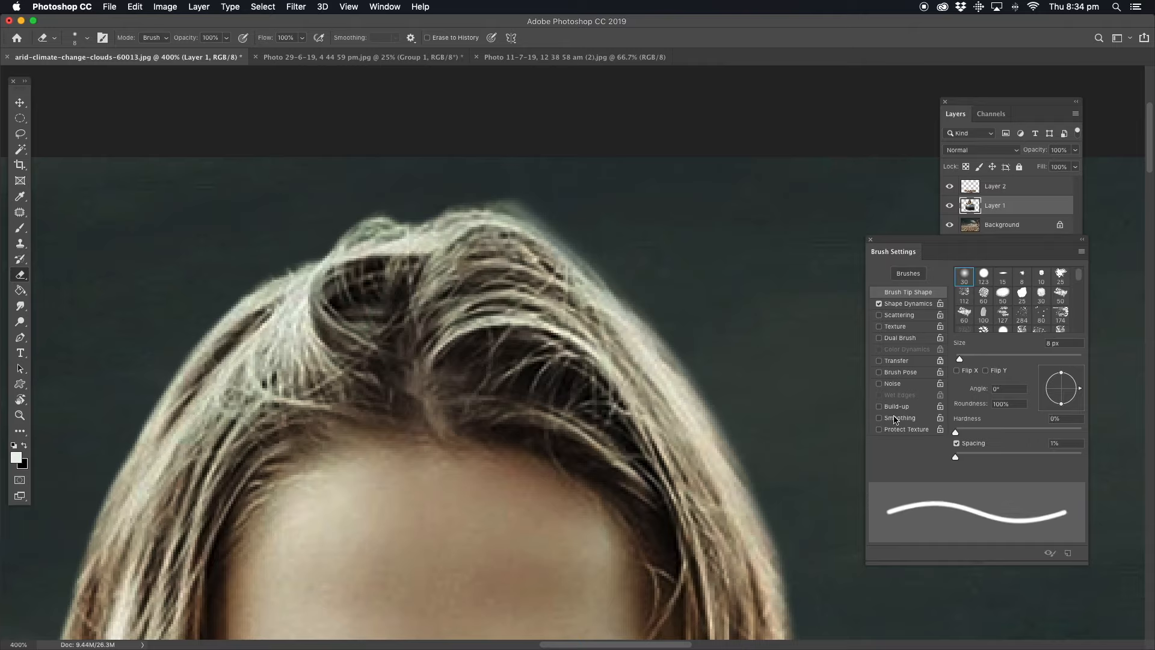
{"action": "left_click_drag", "start_coordinate": [960, 360], "coordinate": [961, 360]}
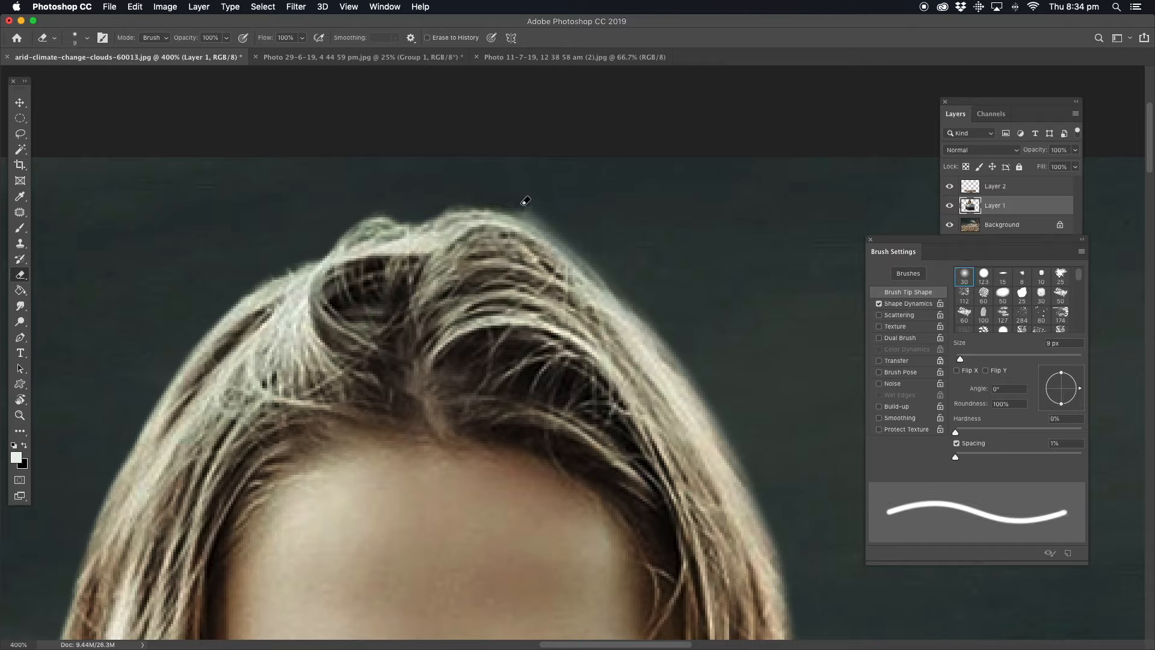
{"action": "mouse_move", "coordinate": [440, 200]}
{"action": "left_mouse_down"}
{"action": "mouse_move", "coordinate": [513, 210]}
{"action": "mouse_move", "coordinate": [613, 271]}
{"action": "left_mouse_up"}
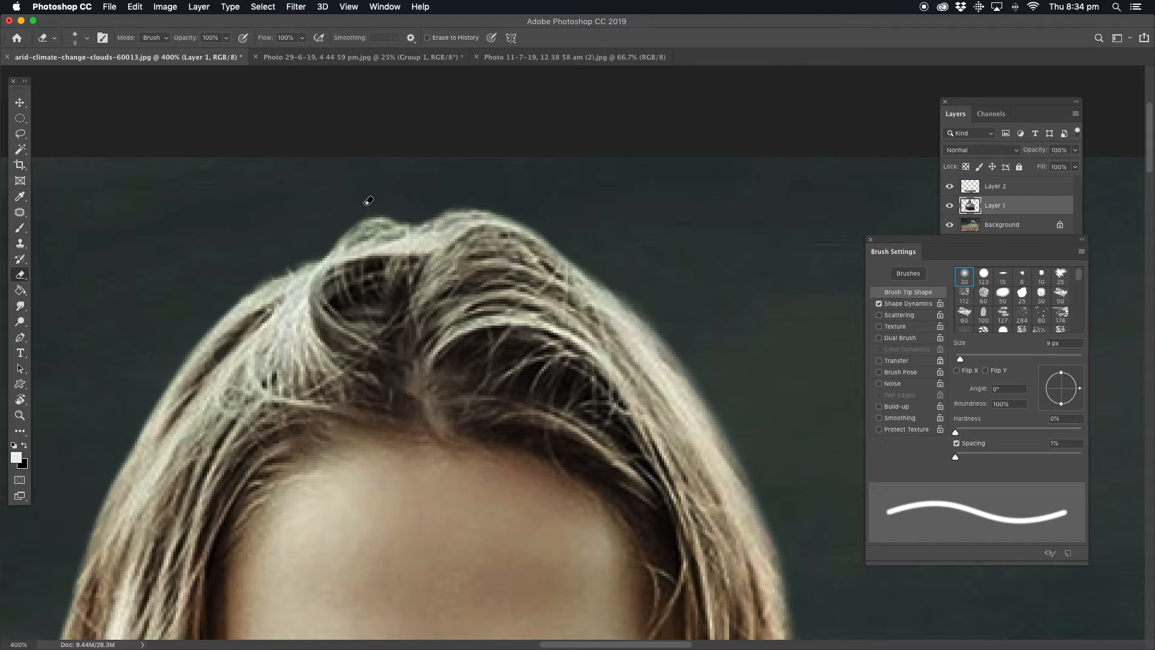
Examine the cleaned hair edge against the sky and the composite as a whole
{"action": "left_click", "coordinate": [20, 415]}
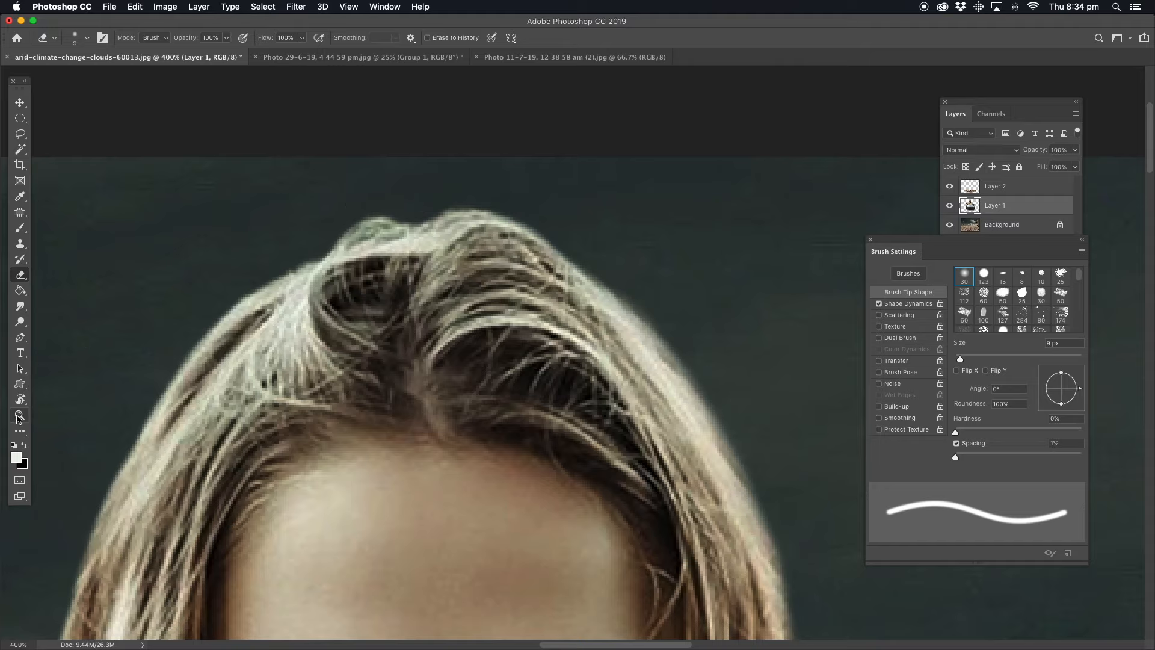
{"action": "left_click", "coordinate": [463, 397], "text": "alt"}
{"action": "left_click", "coordinate": [484, 541], "text": "alt"}
{"action": "scroll", "coordinate": [484, 542], "scroll_direction": "down", "scroll_amount": 10}
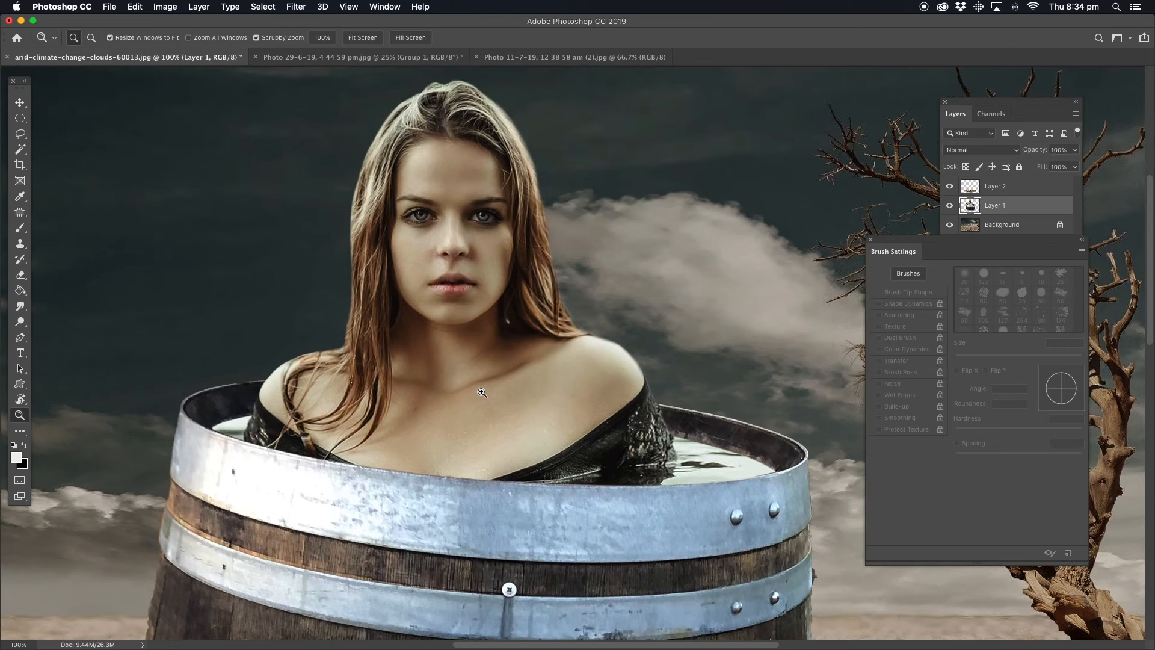
{"action": "left_click", "coordinate": [481, 393], "text": "alt"}
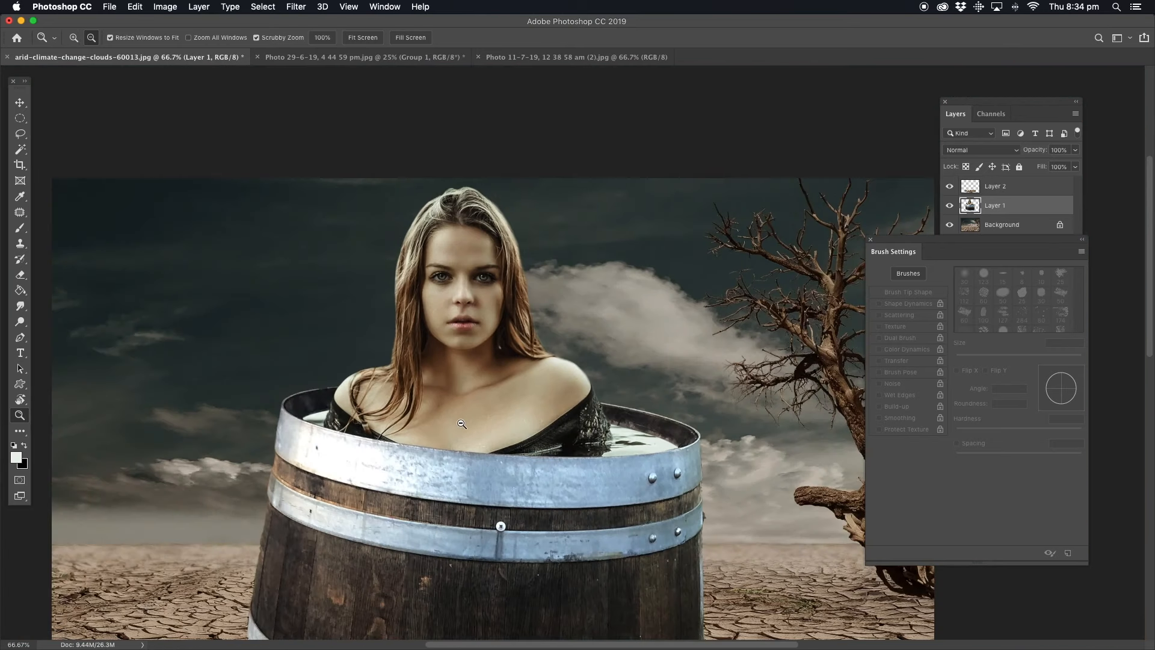
{"action": "left_click", "coordinate": [456, 429], "text": "alt"}
{"action": "left_click_drag", "start_coordinate": [458, 391], "coordinate": [383, 384]}
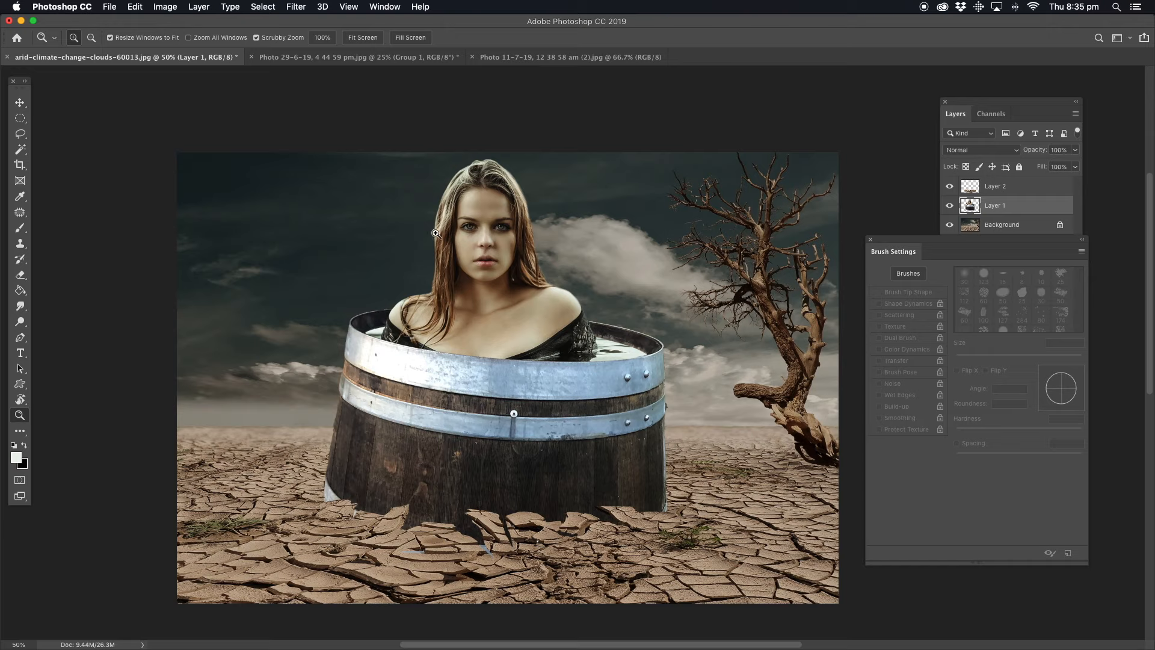
Smudge fine loose strands outward from the hair's left edge beside the face on Layer 1, using a 7 px Smudge tool
{"action": "left_click", "coordinate": [453, 216]}
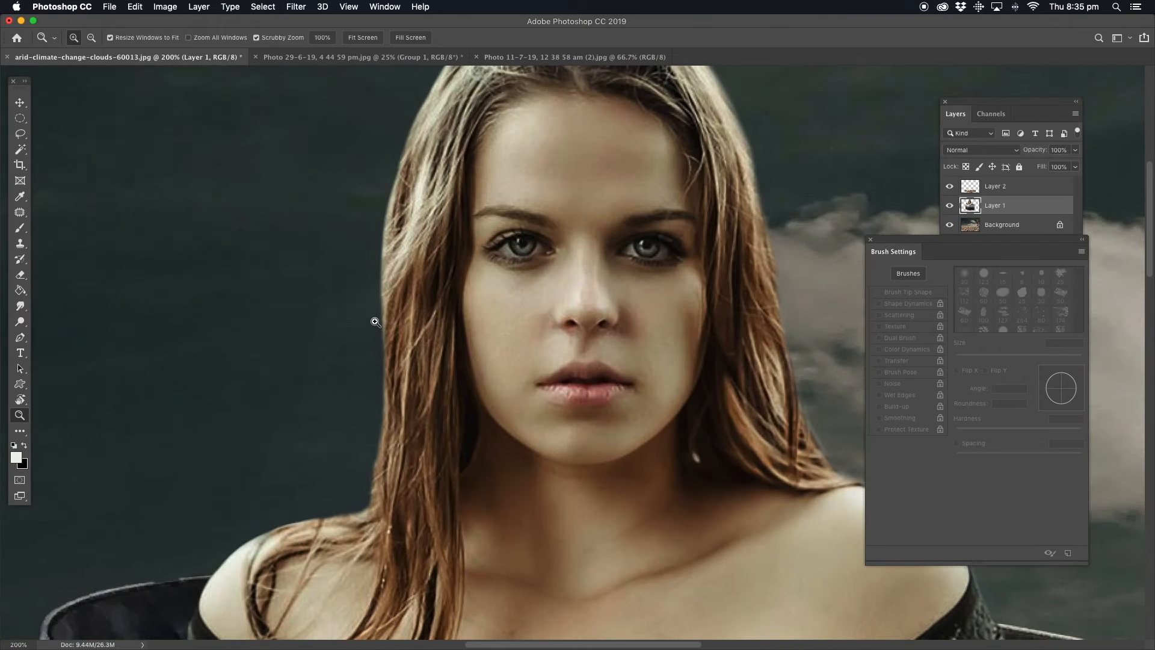
{"action": "left_click", "coordinate": [404, 298]}
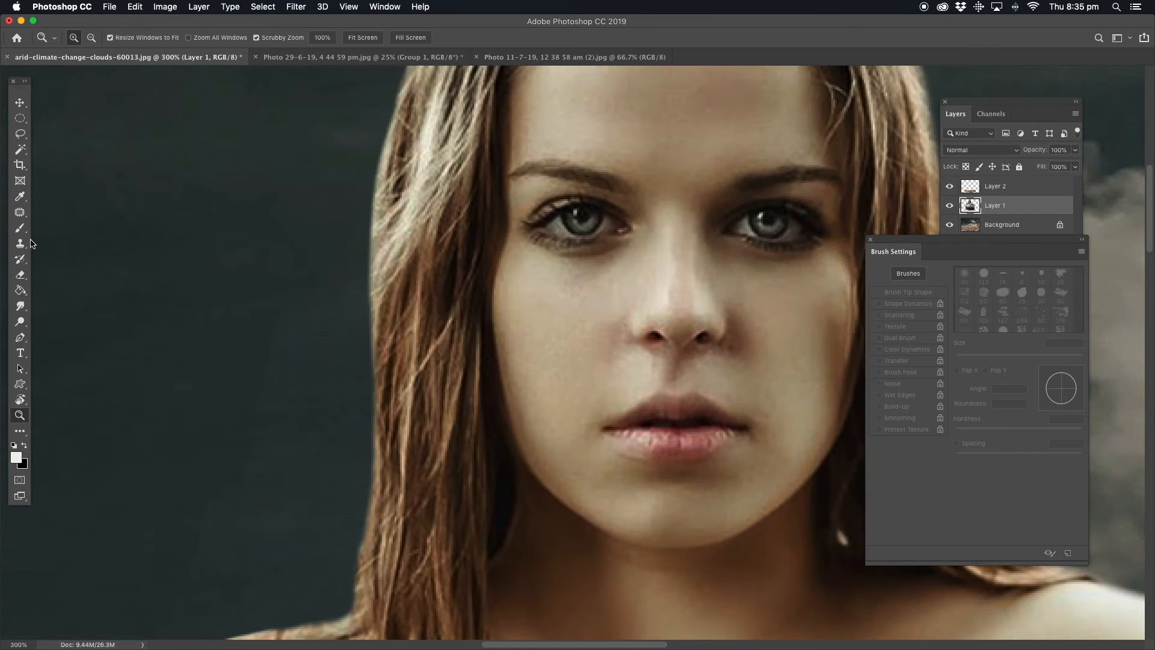
{"action": "left_click", "coordinate": [20, 306]}
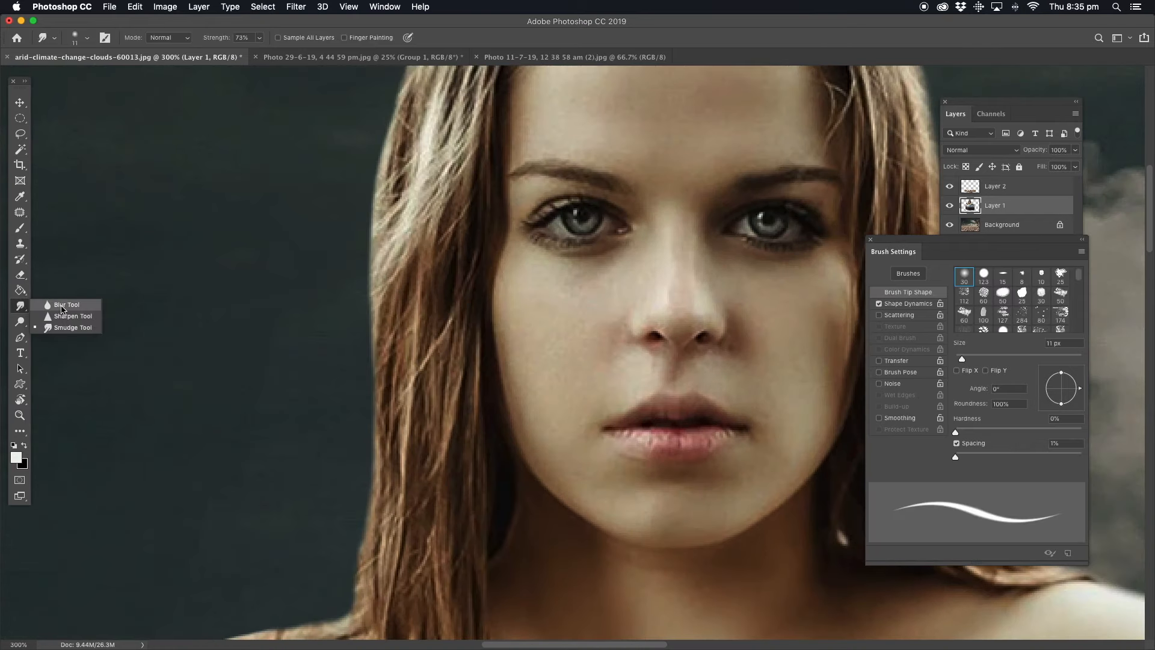
{"action": "left_click", "coordinate": [67, 327]}
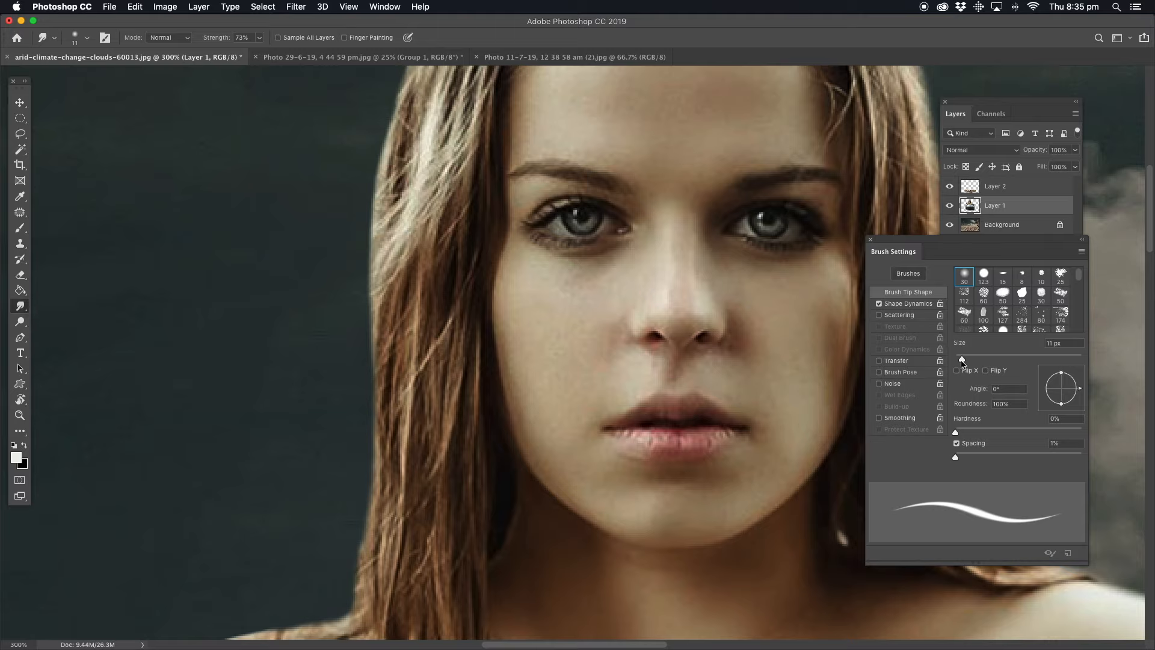
{"action": "left_click_drag", "start_coordinate": [962, 361], "coordinate": [960, 361]}
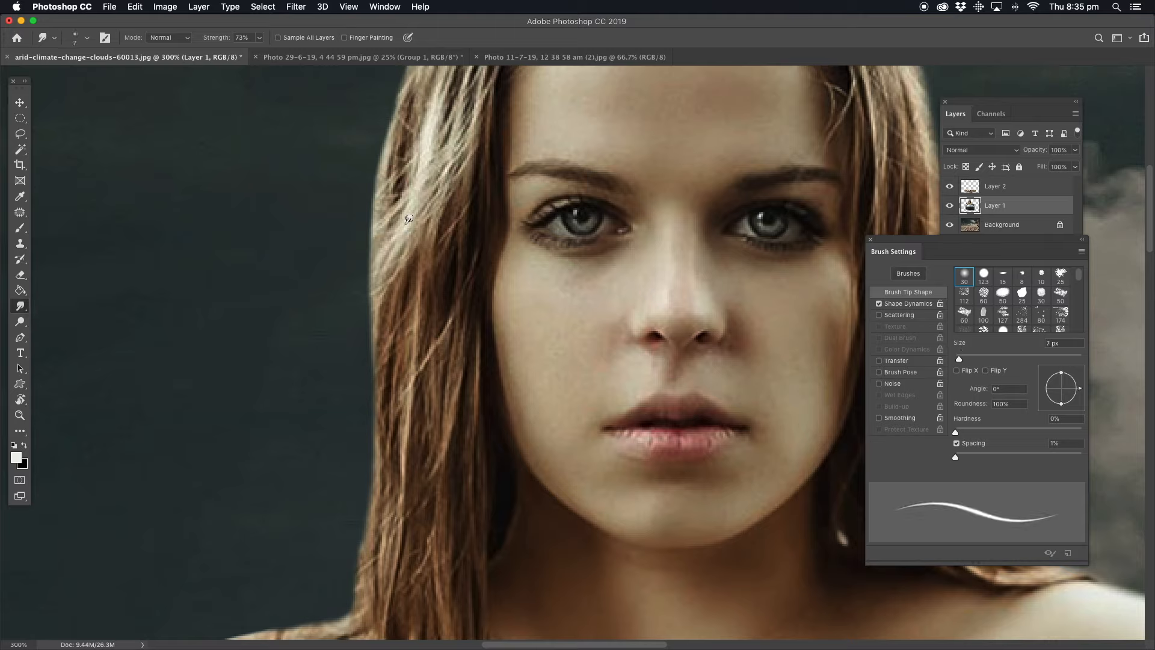
{"action": "left_click_drag", "start_coordinate": [382, 260], "coordinate": [368, 303]}
{"action": "left_click_drag", "start_coordinate": [383, 258], "coordinate": [332, 439]}
{"action": "left_click_drag", "start_coordinate": [391, 237], "coordinate": [343, 390]}
{"action": "mouse_move", "coordinate": [391, 261]}
{"action": "left_mouse_down"}
{"action": "mouse_move", "coordinate": [363, 332]}
{"action": "mouse_move", "coordinate": [347, 455]}
{"action": "left_mouse_up"}
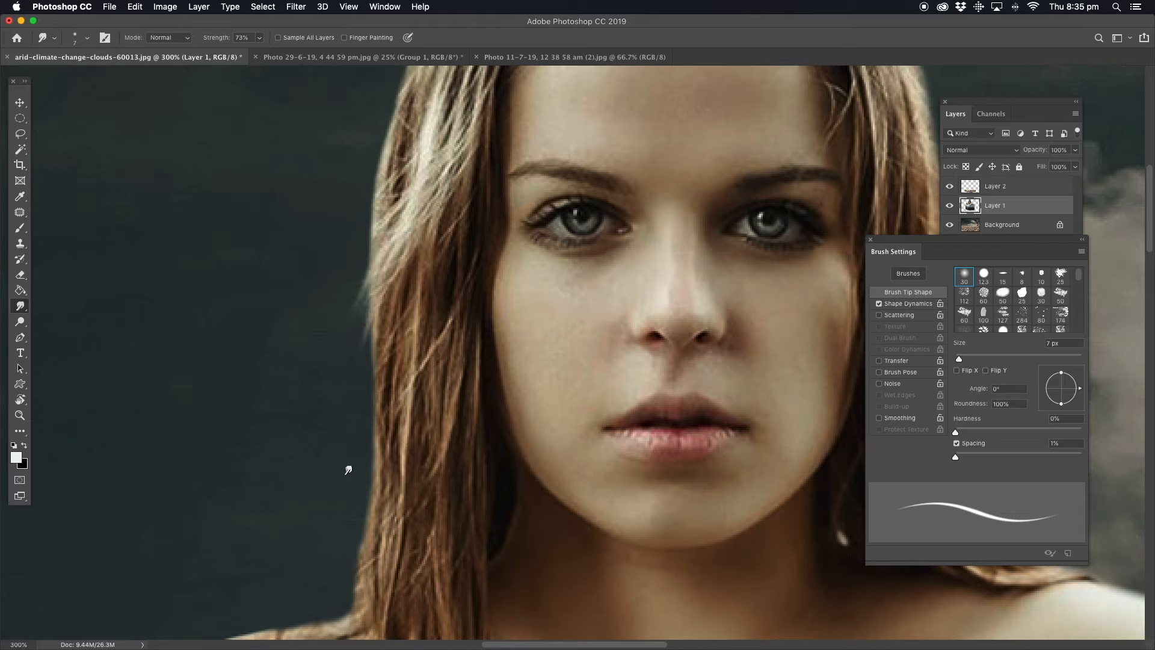
{"action": "left_click_drag", "start_coordinate": [389, 267], "coordinate": [335, 380]}
{"action": "left_click_drag", "start_coordinate": [396, 236], "coordinate": [332, 353]}
{"action": "left_click_drag", "start_coordinate": [380, 269], "coordinate": [340, 414]}
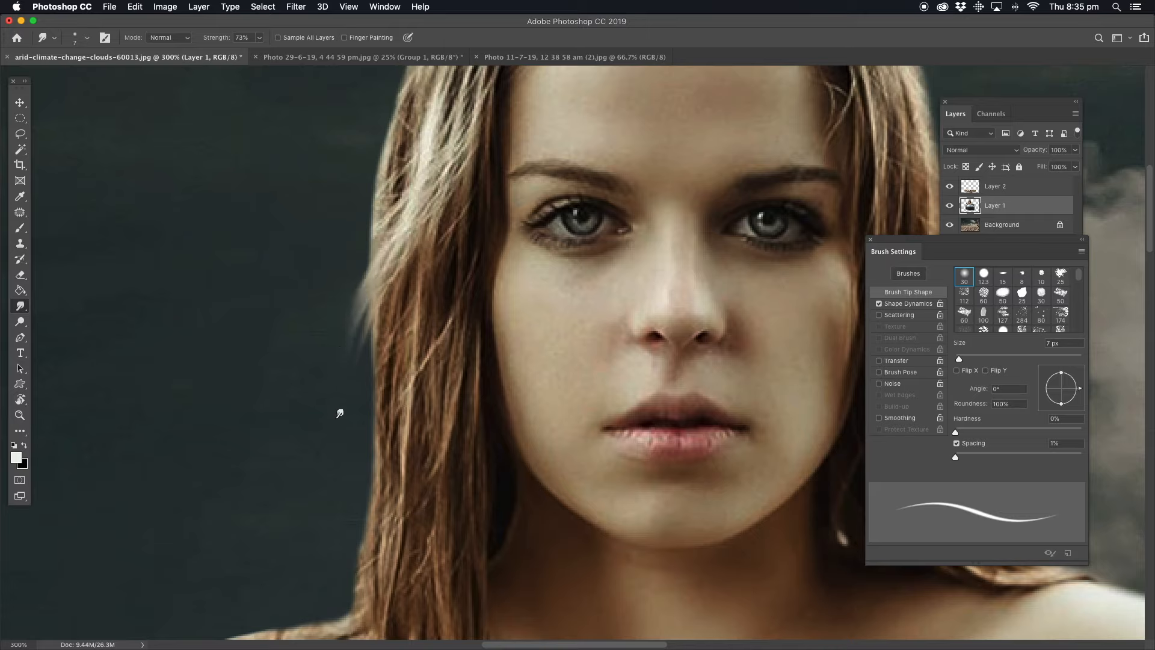
{"action": "left_click_drag", "start_coordinate": [379, 294], "coordinate": [354, 408]}
{"action": "left_click_drag", "start_coordinate": [381, 301], "coordinate": [349, 374]}
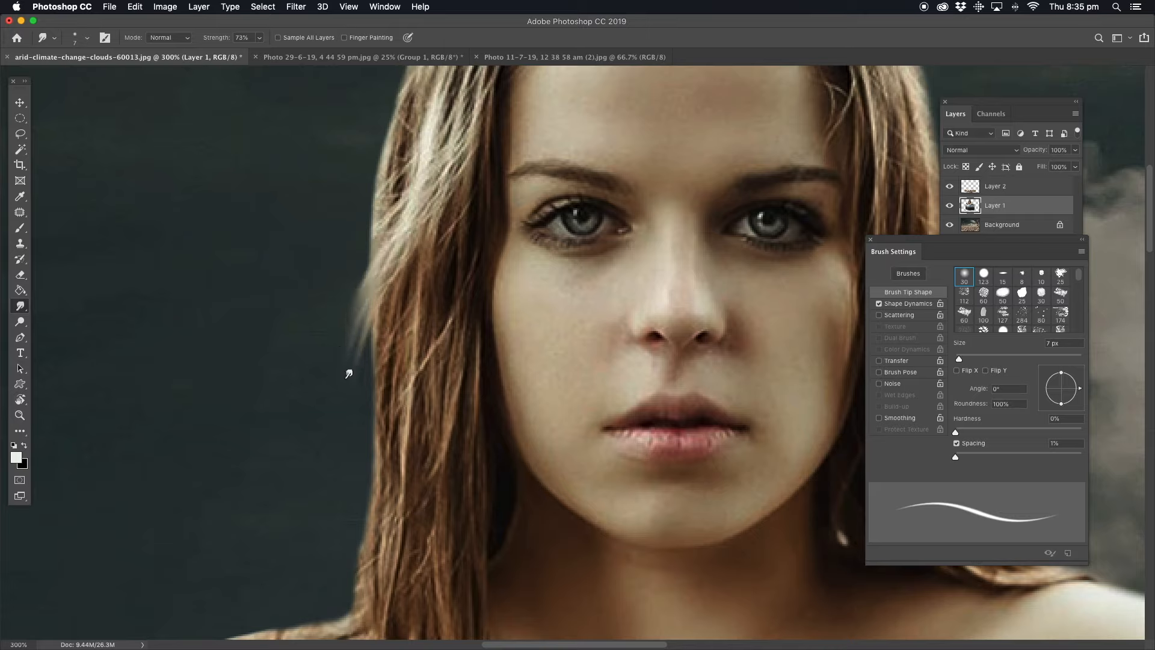
{"action": "left_click_drag", "start_coordinate": [396, 243], "coordinate": [343, 361]}
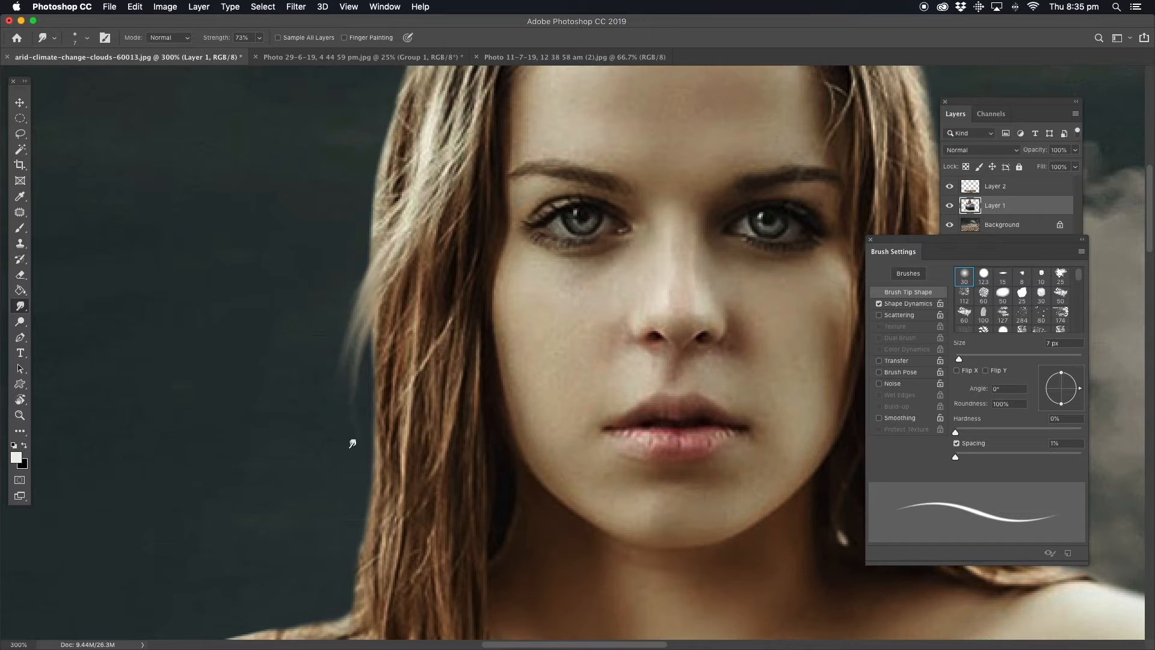
{"action": "left_click_drag", "start_coordinate": [373, 279], "coordinate": [311, 363]}
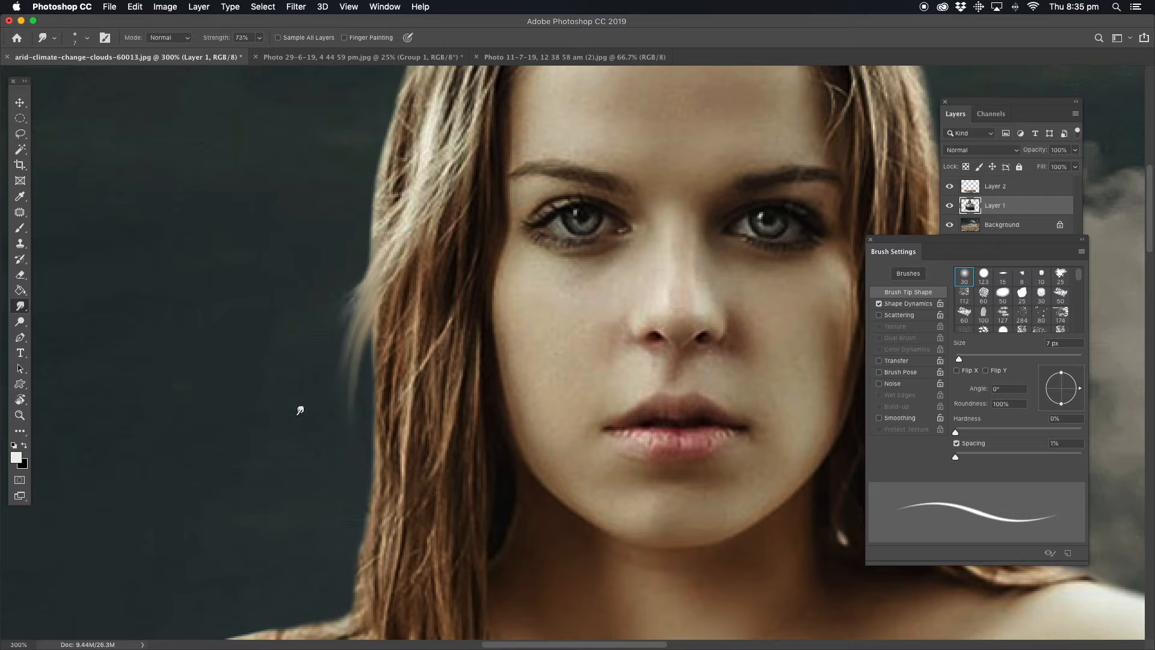
{"action": "mouse_move", "coordinate": [391, 260]}
{"action": "left_mouse_down"}
{"action": "mouse_move", "coordinate": [281, 379]}
{"action": "mouse_move", "coordinate": [330, 299]}
{"action": "left_mouse_up"}
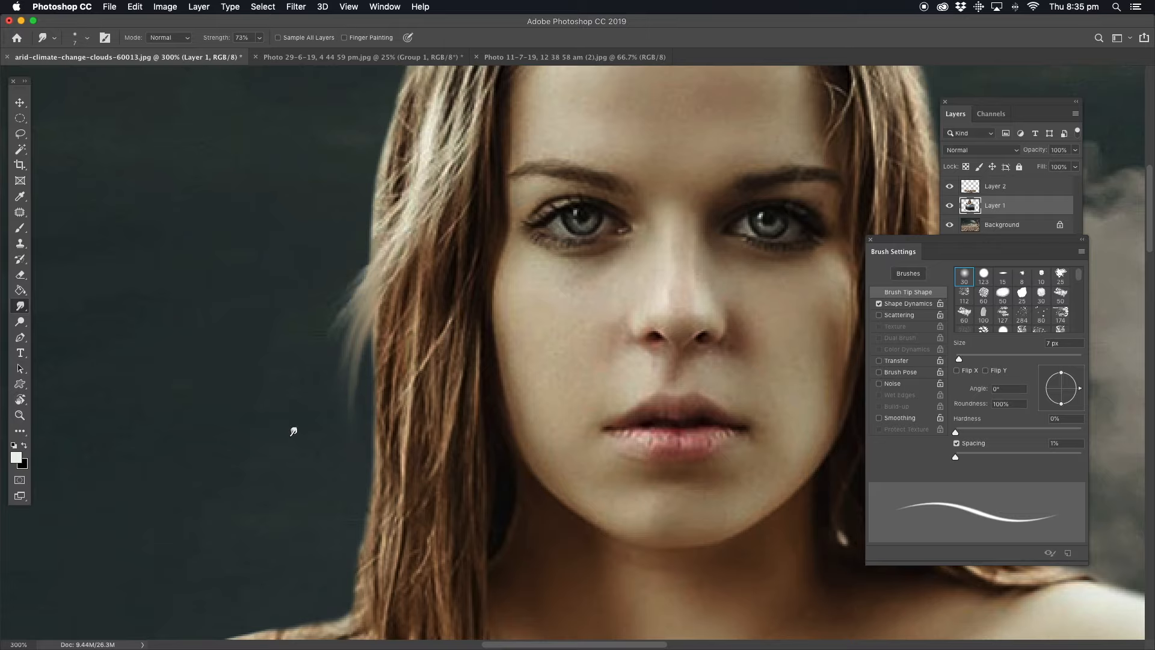
Smudge more wisps out of the left hair edge, near the neck and above eye level
{"action": "left_click_drag", "start_coordinate": [381, 474], "coordinate": [354, 511]}
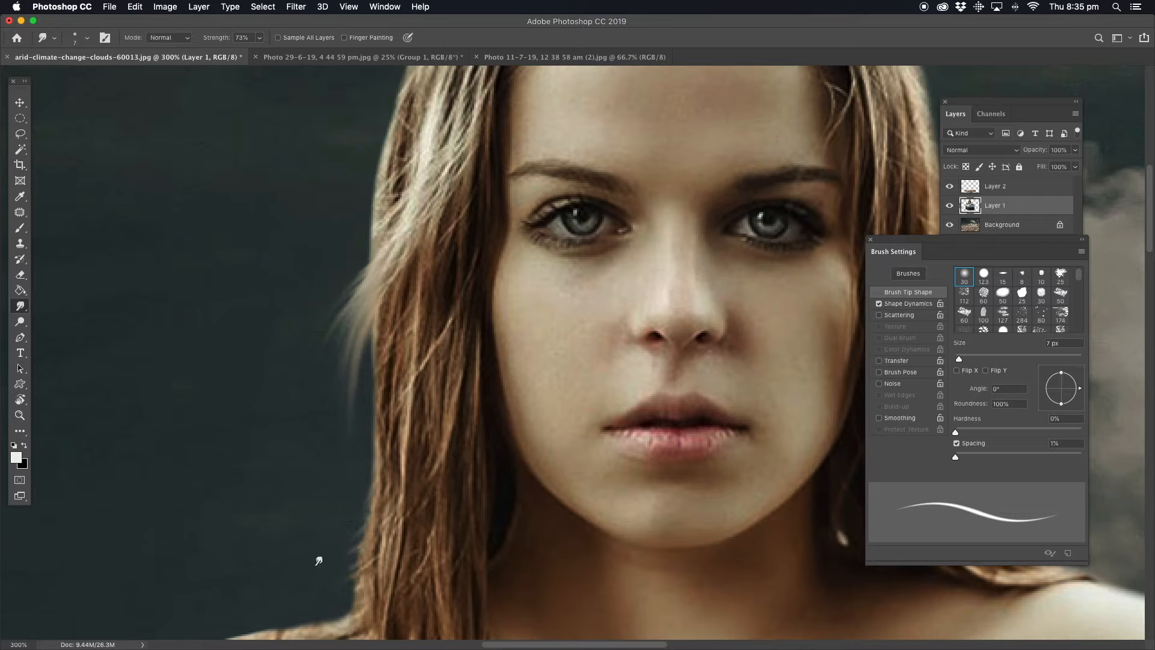
{"action": "left_click_drag", "start_coordinate": [386, 155], "coordinate": [358, 221]}
{"action": "mouse_move", "coordinate": [392, 180]}
{"action": "left_mouse_down"}
{"action": "mouse_move", "coordinate": [354, 218]}
{"action": "mouse_move", "coordinate": [351, 253]}
{"action": "left_mouse_up"}
Smudge stray strands out of the crown and down the upper right edge of the woman's hair
{"action": "scroll", "coordinate": [413, 425], "scroll_direction": "up", "scroll_amount": 5}
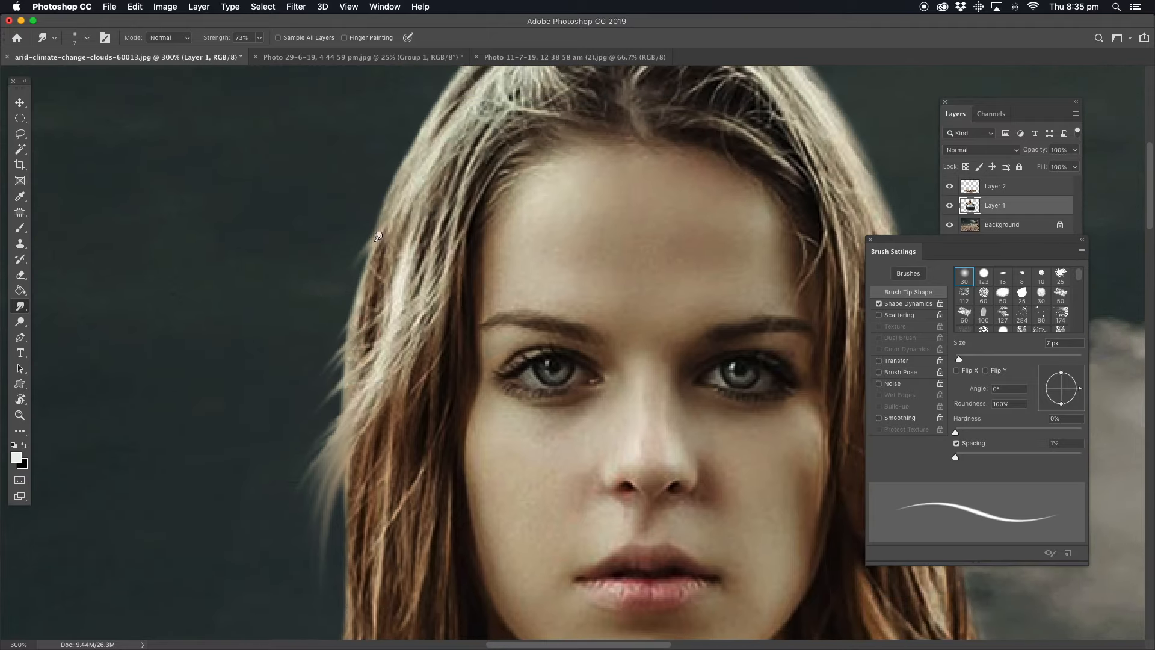
{"action": "scroll", "coordinate": [373, 253], "scroll_direction": "up", "scroll_amount": 6}
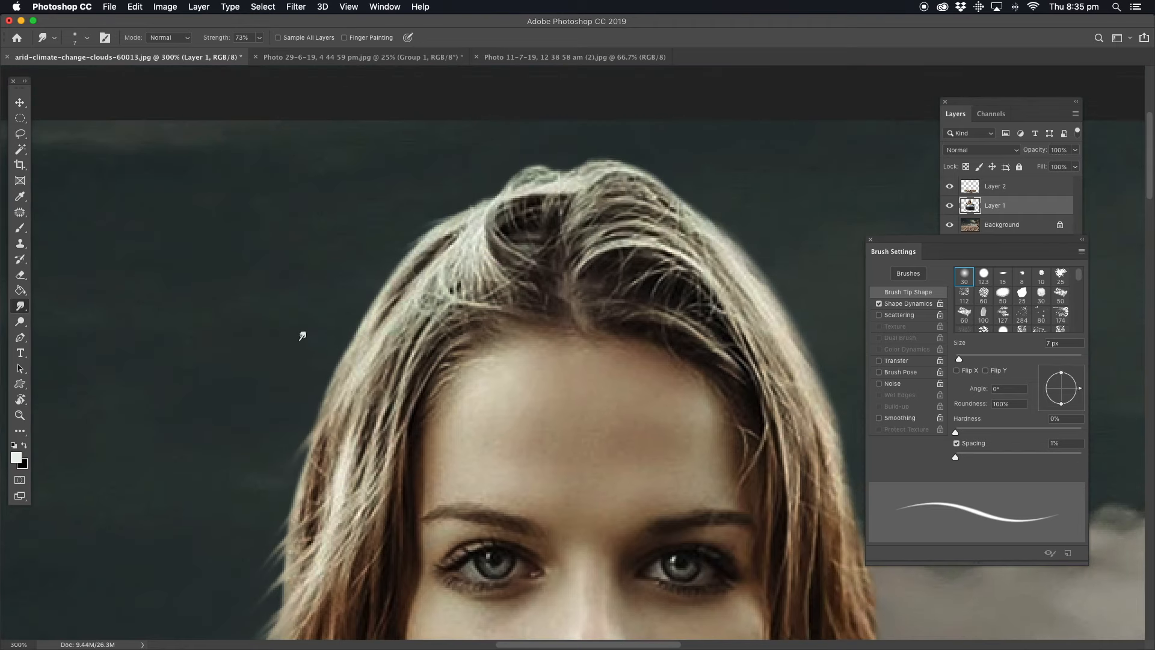
{"action": "left_click_drag", "start_coordinate": [540, 173], "coordinate": [509, 166]}
{"action": "left_click_drag", "start_coordinate": [603, 167], "coordinate": [655, 169]}
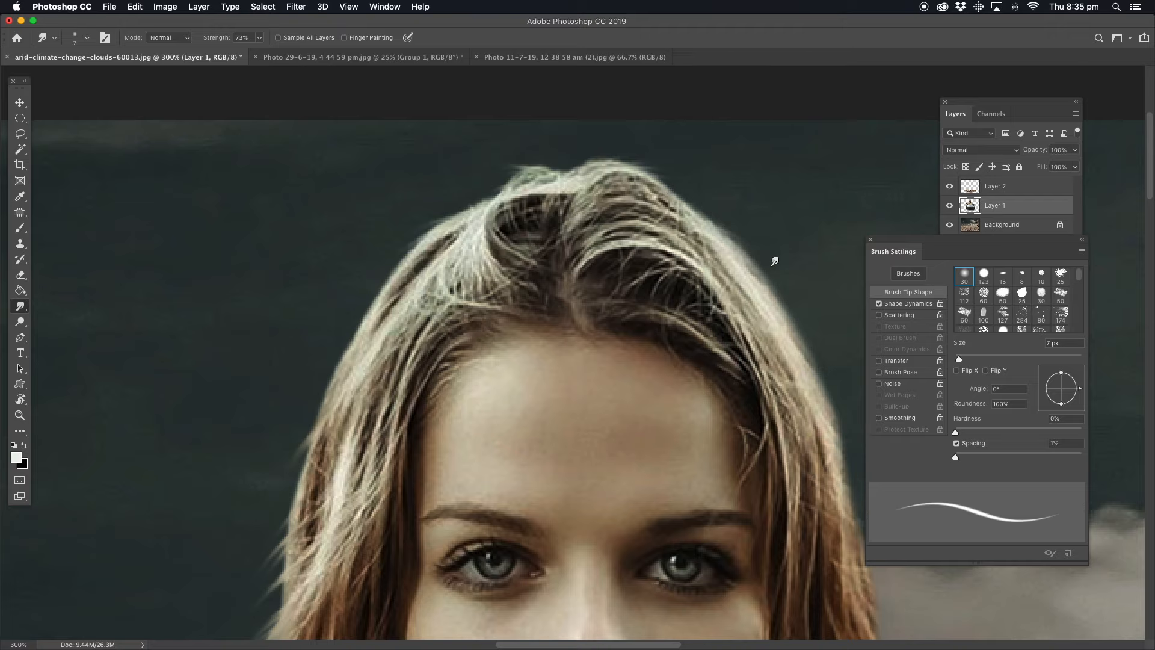
{"action": "mouse_move", "coordinate": [725, 236]}
{"action": "left_mouse_down"}
{"action": "mouse_move", "coordinate": [780, 284]}
{"action": "mouse_move", "coordinate": [851, 437]}
{"action": "left_mouse_up"}
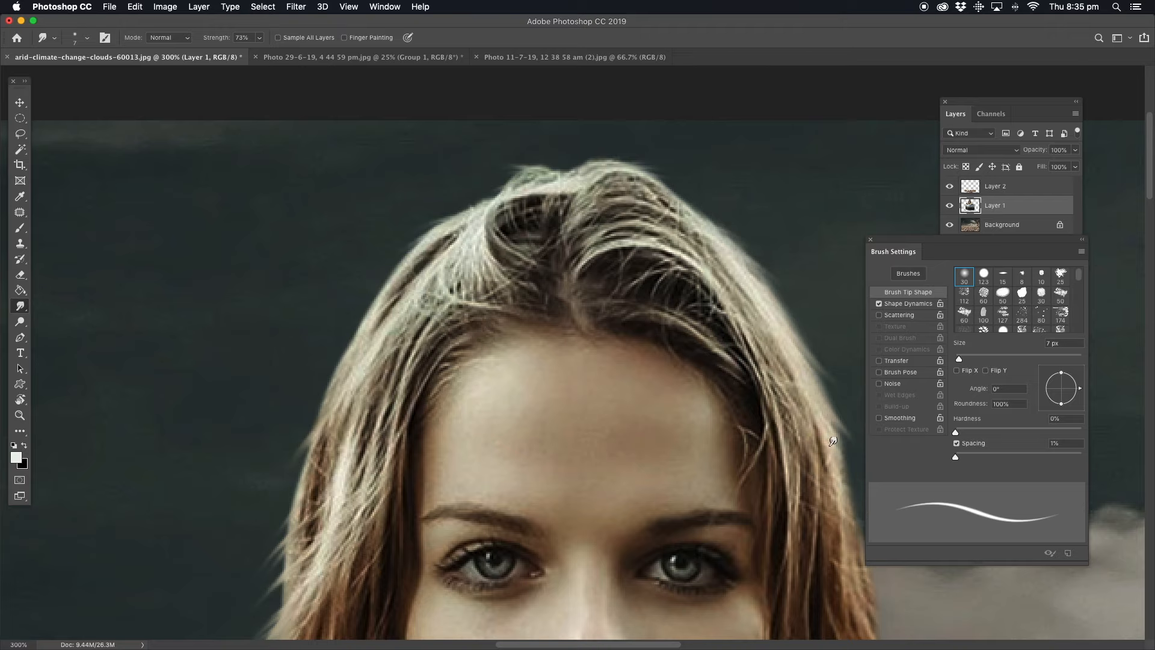
Smudge wisps along the hair's right edge against the cloud, down to the ends lying on the shoulder
{"action": "scroll", "coordinate": [594, 222], "scroll_direction": "down", "scroll_amount": 5}
{"action": "scroll", "coordinate": [594, 222], "scroll_direction": "right", "scroll_amount": 5}
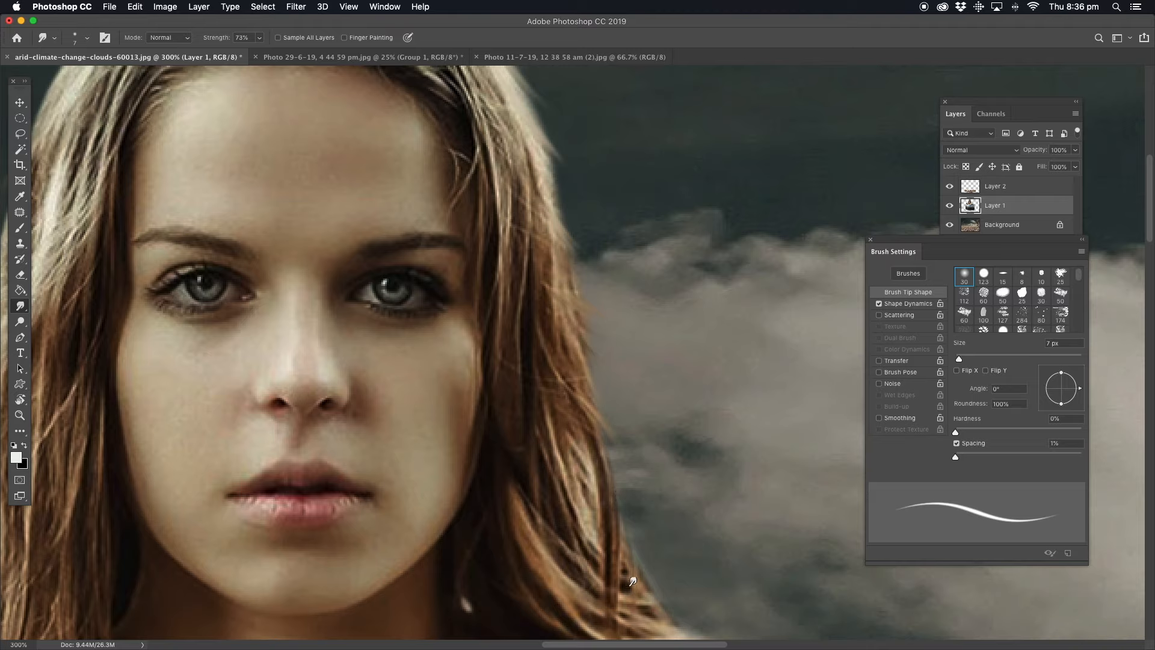
{"action": "scroll", "coordinate": [611, 499], "scroll_direction": "down", "scroll_amount": 5}
{"action": "scroll", "coordinate": [611, 500], "scroll_direction": "right", "scroll_amount": 3}
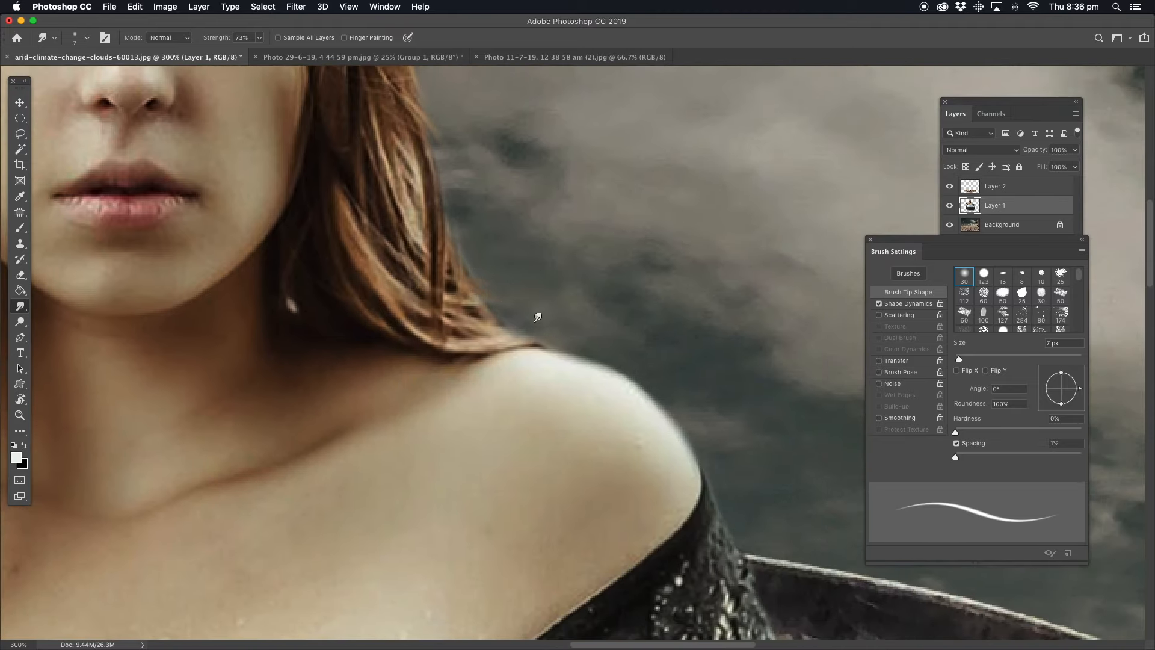
{"action": "mouse_move", "coordinate": [504, 330]}
{"action": "left_mouse_down"}
{"action": "mouse_move", "coordinate": [588, 330]}
{"action": "mouse_move", "coordinate": [556, 342]}
{"action": "left_mouse_up"}
Smudge loose strands out of the lower left hair edge and the hair draped over the left shoulder
{"action": "left_click_drag", "start_coordinate": [246, 314], "coordinate": [789, 413]}
{"action": "left_click_drag", "start_coordinate": [424, 316], "coordinate": [355, 96]}
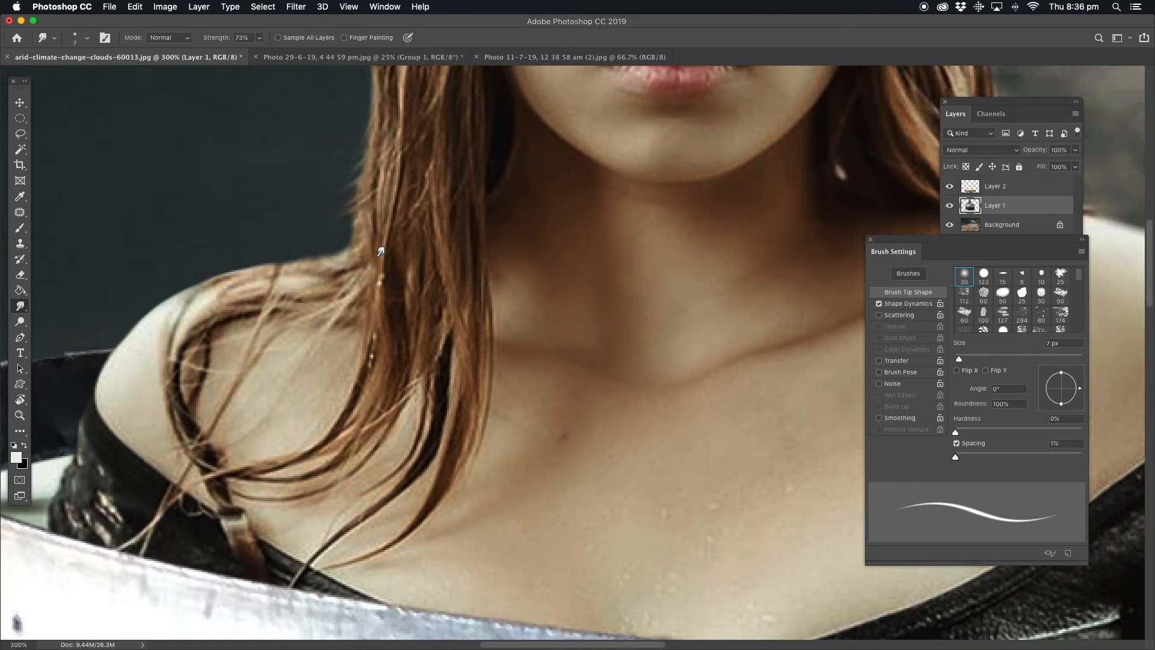
{"action": "mouse_move", "coordinate": [306, 278]}
{"action": "left_mouse_down"}
{"action": "mouse_move", "coordinate": [196, 264]}
{"action": "mouse_move", "coordinate": [268, 262]}
{"action": "mouse_move", "coordinate": [258, 258]}
{"action": "left_mouse_up"}
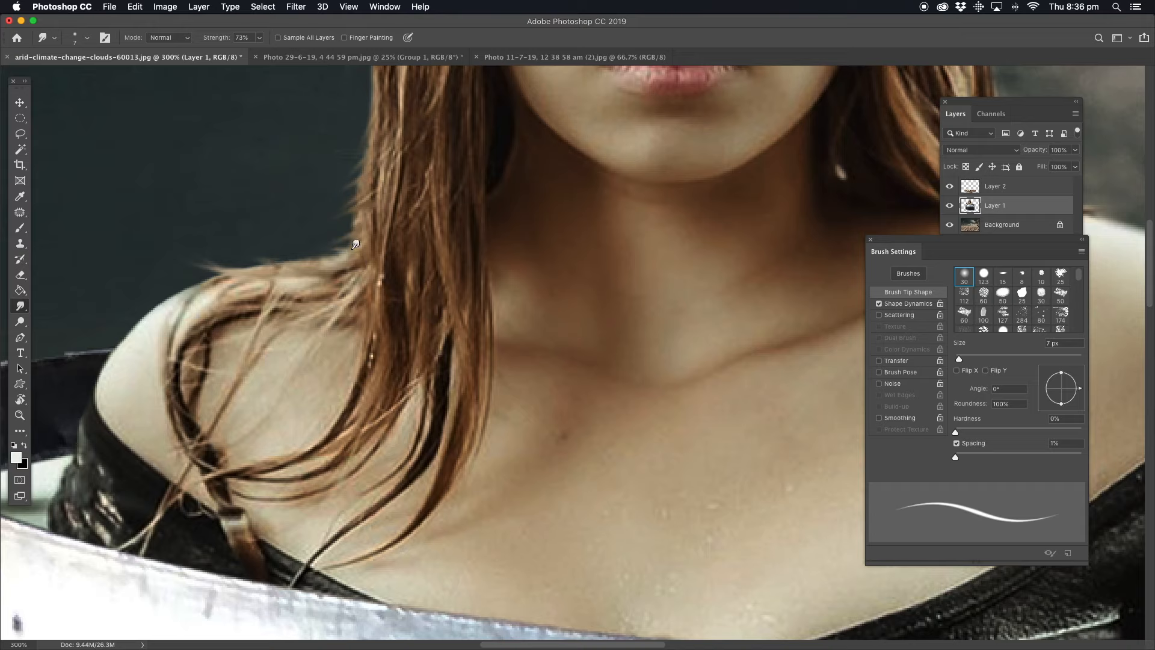
Review the whole composite, checking the smudged hair and the barrel's base with Layer 1 selected
{"action": "left_click", "coordinate": [20, 415]}
{"action": "right_click", "coordinate": [482, 179]}
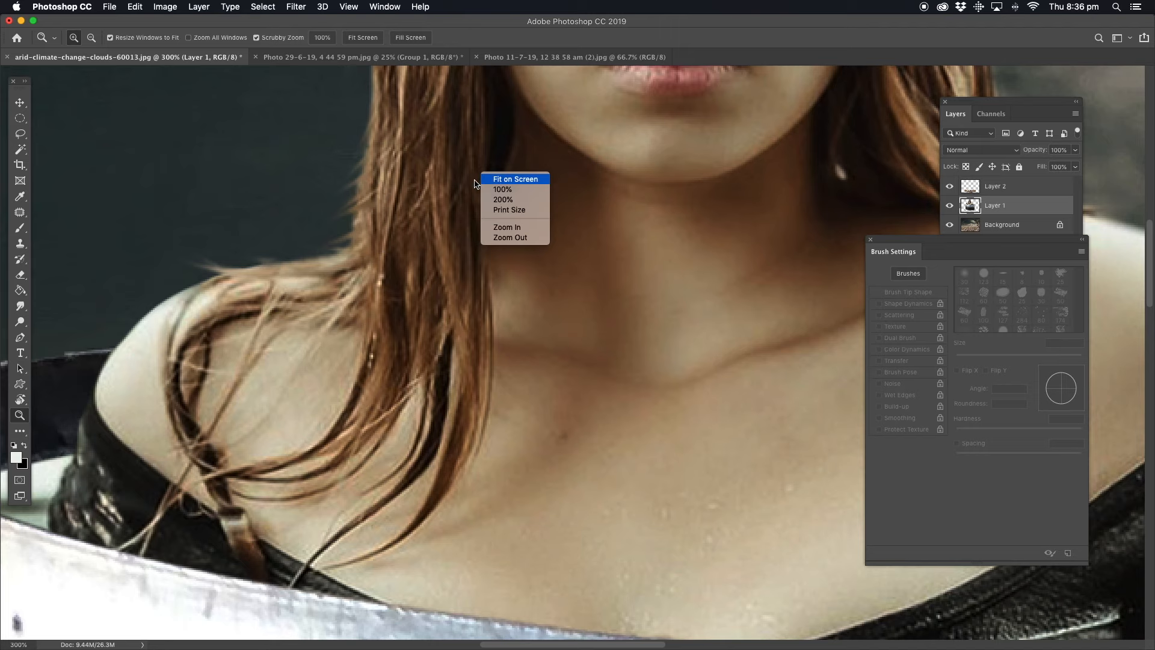
{"action": "left_click", "coordinate": [514, 179]}
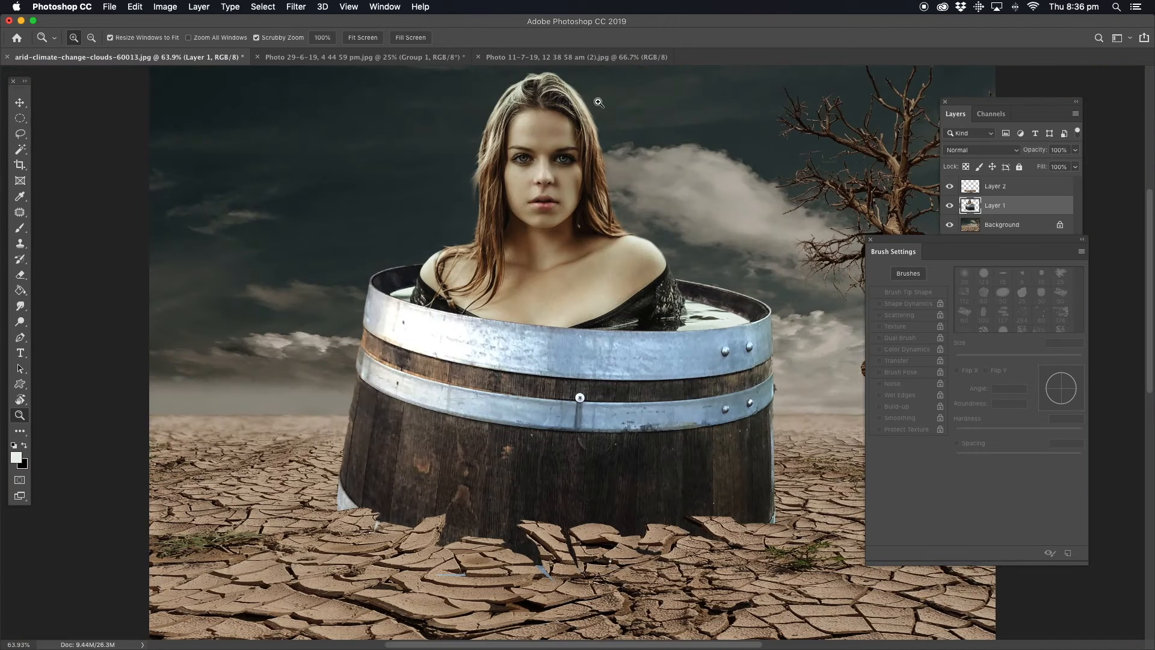
{"action": "left_click", "coordinate": [545, 123]}
{"action": "left_click_drag", "start_coordinate": [560, 114], "coordinate": [512, 164]}
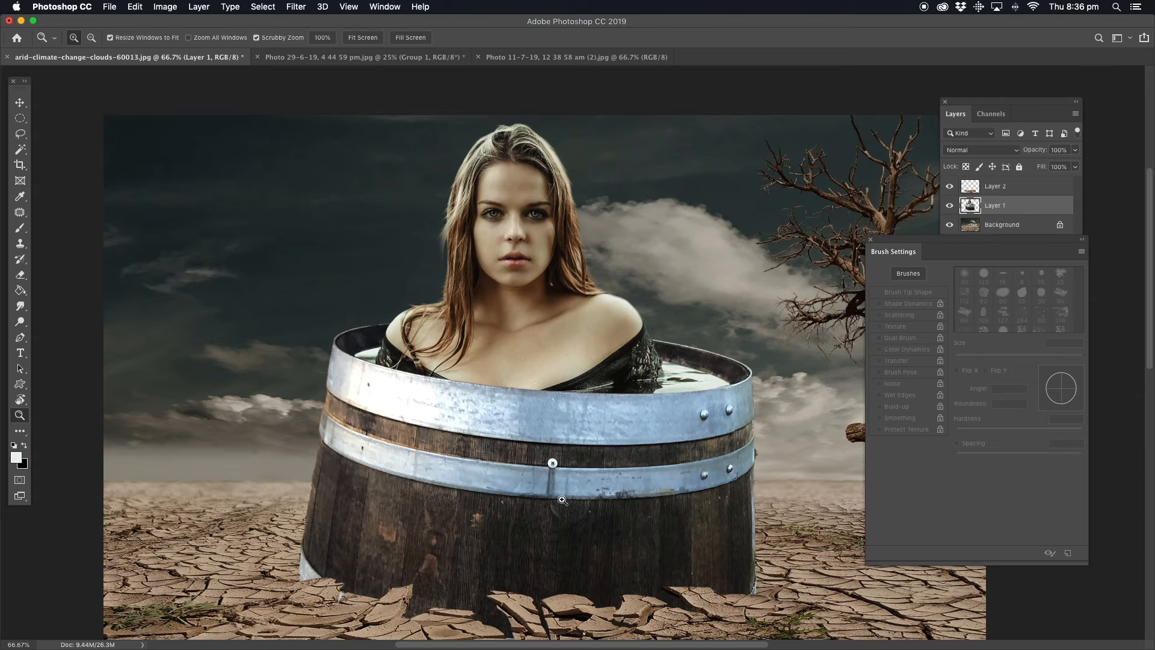
{"action": "left_click_drag", "start_coordinate": [552, 501], "coordinate": [516, 447]}
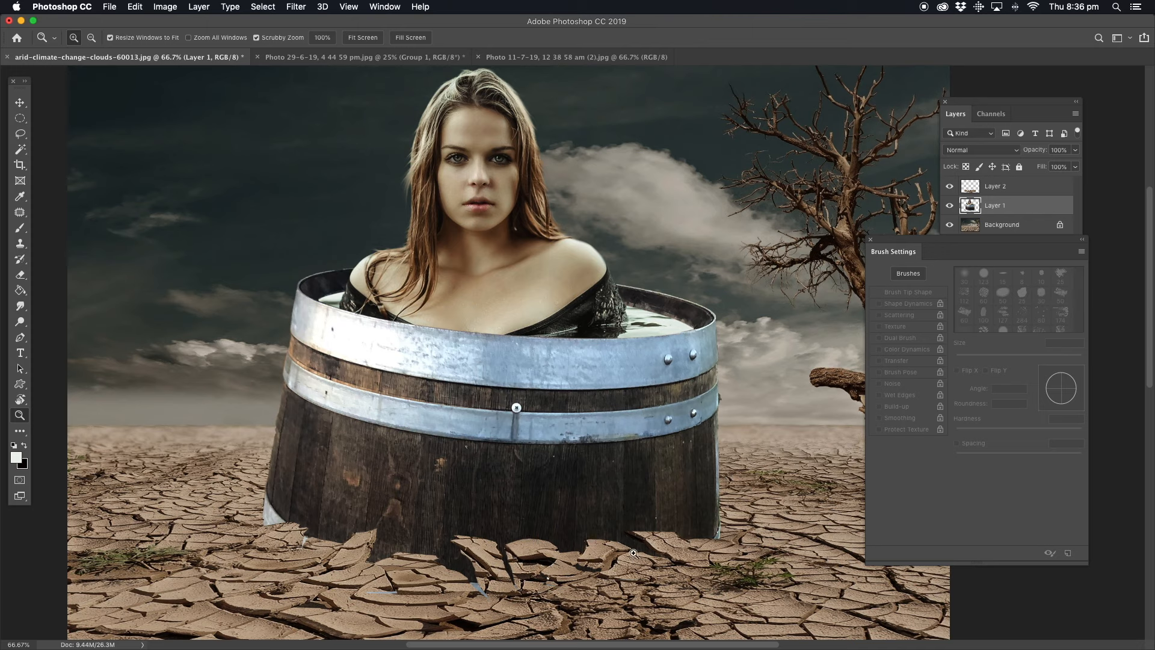
{"action": "left_click", "coordinate": [1005, 212]}
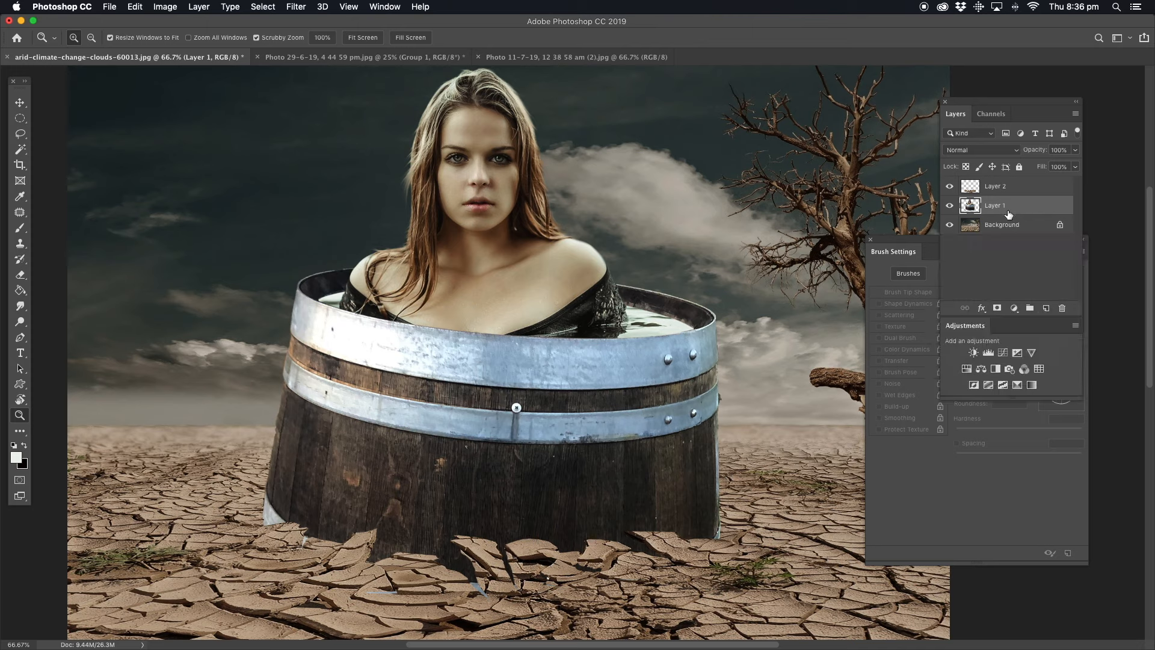
Add a new layer above Layer 1 and lasso a long shadow shape on the ground extending from the barrel's lower right side
{"action": "left_click", "coordinate": [1046, 309]}
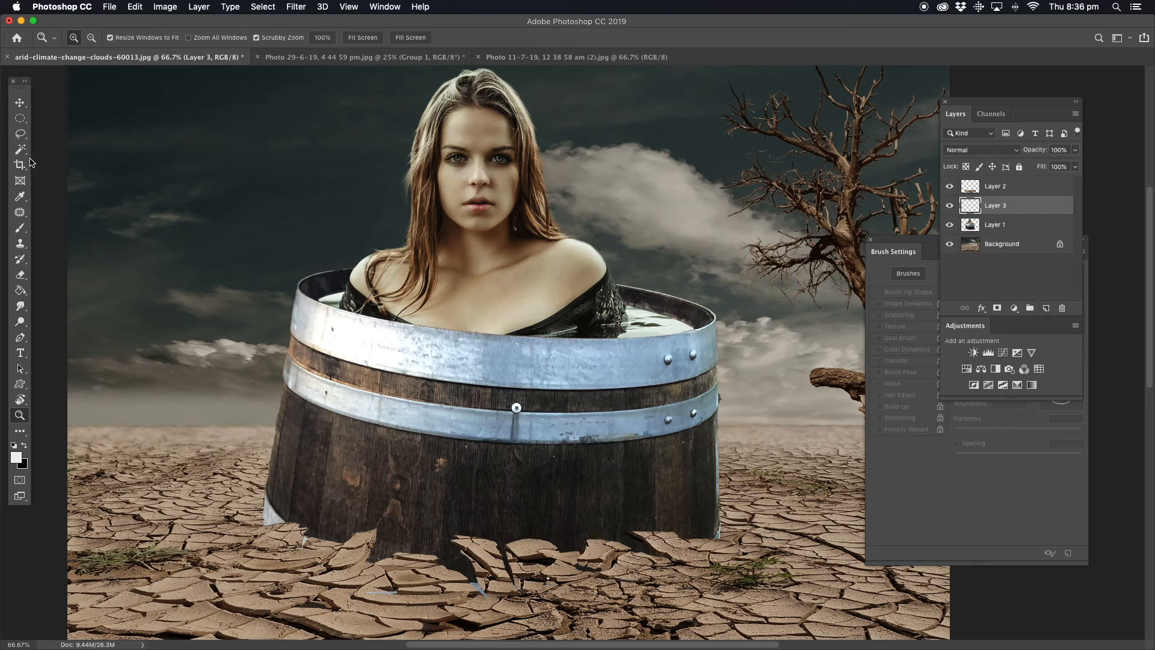
{"action": "left_click", "coordinate": [20, 135]}
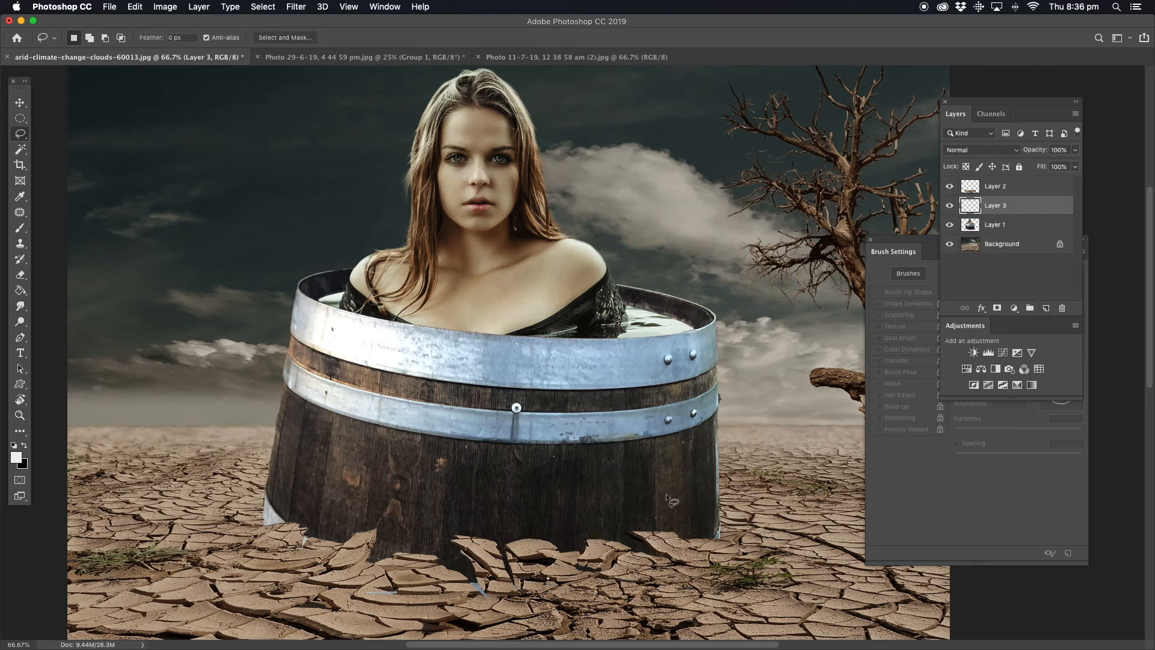
{"action": "mouse_move", "coordinate": [610, 473]}
{"action": "left_mouse_down"}
{"action": "mouse_move", "coordinate": [448, 366]}
{"action": "mouse_move", "coordinate": [528, 369]}
{"action": "mouse_move", "coordinate": [533, 405]}
{"action": "mouse_move", "coordinate": [564, 402]}
{"action": "mouse_move", "coordinate": [605, 456]}
{"action": "left_mouse_up"}
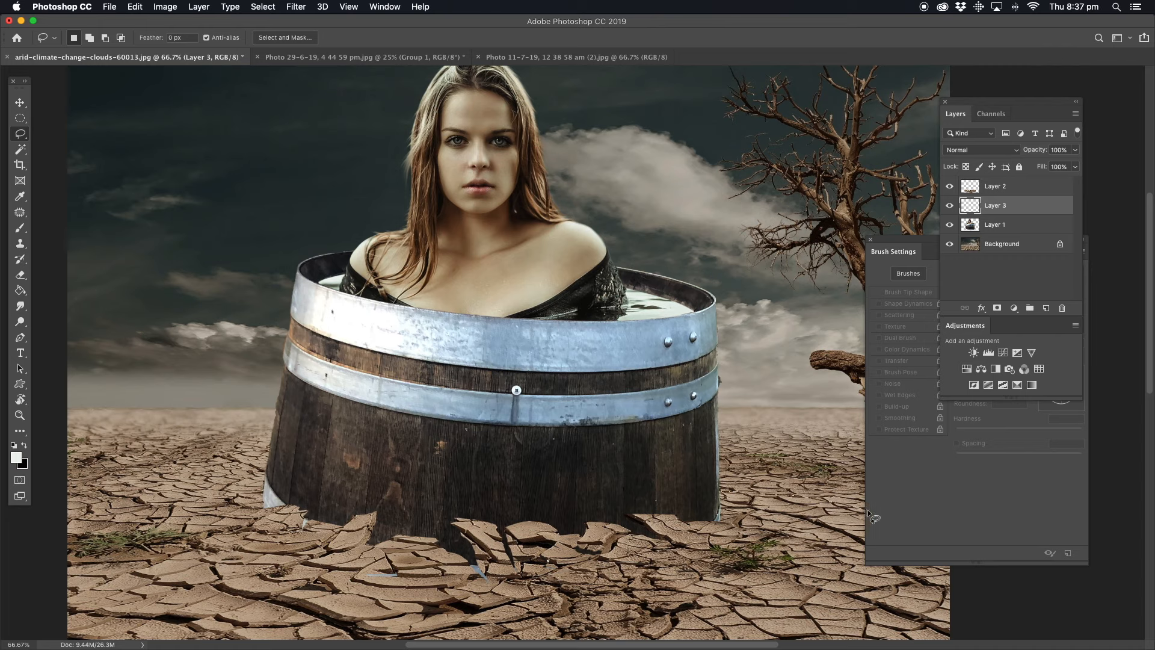
{"action": "left_click_drag", "start_coordinate": [691, 392], "coordinate": [513, 341]}
{"action": "left_click", "coordinate": [650, 502]}
{"action": "mouse_move", "coordinate": [539, 438]}
{"action": "left_mouse_down"}
{"action": "mouse_move", "coordinate": [692, 455]}
{"action": "mouse_move", "coordinate": [745, 474]}
{"action": "mouse_move", "coordinate": [682, 494]}
{"action": "mouse_move", "coordinate": [445, 495]}
{"action": "mouse_move", "coordinate": [432, 485]}
{"action": "left_mouse_up"}
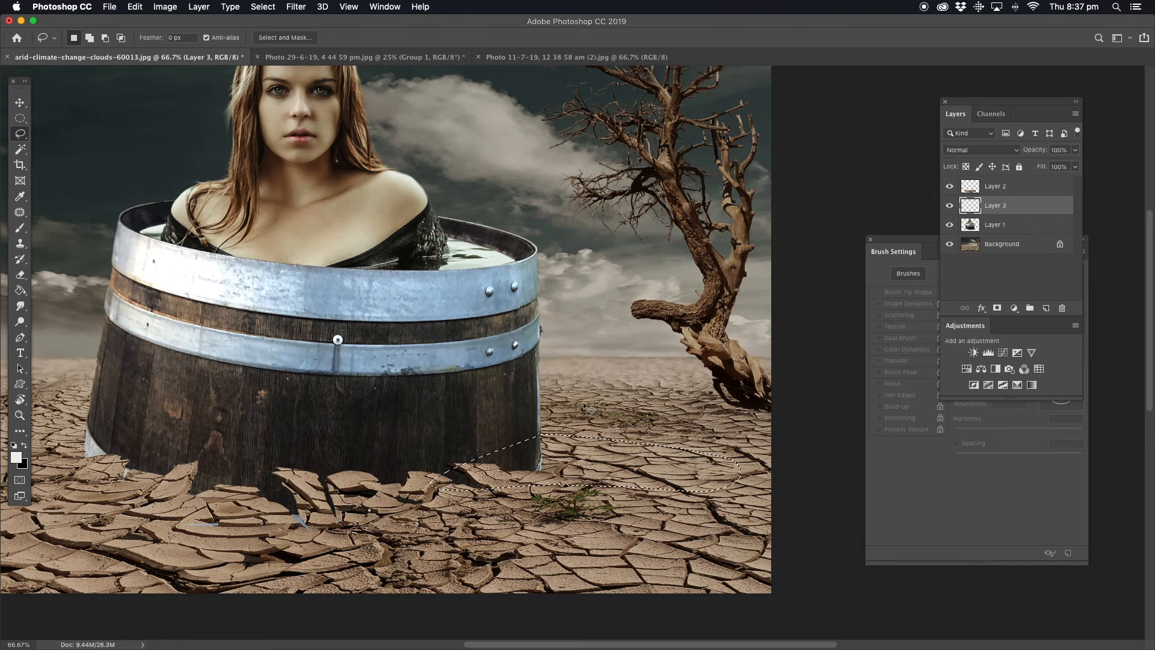
Fill the lassoed shadow shape on Layer 3 with black and deselect it
{"action": "key", "text": "g"}
{"action": "key", "text": "d"}
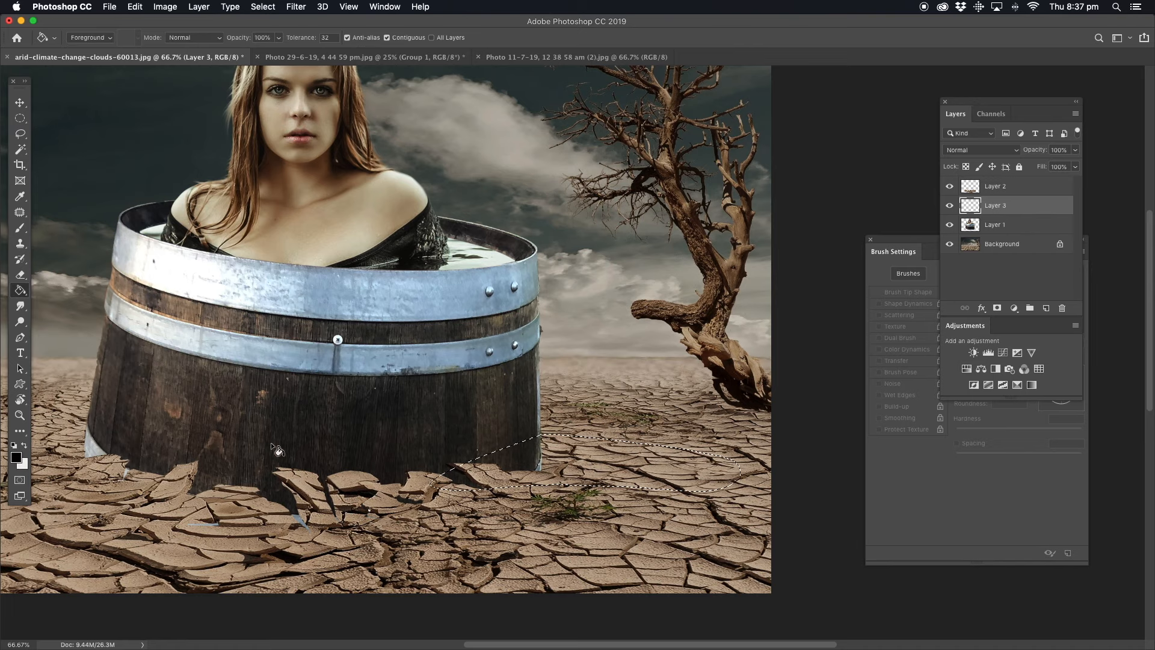
{"action": "left_click", "coordinate": [637, 461]}
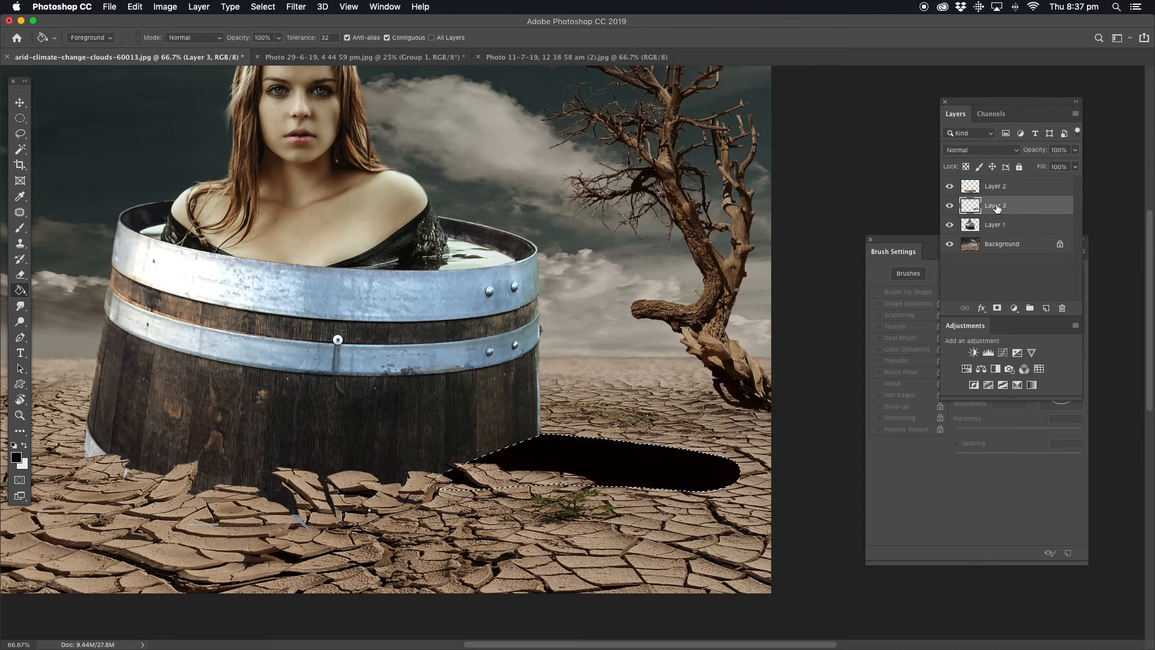
{"action": "left_click", "coordinate": [20, 133]}
{"action": "key", "text": "super+d"}
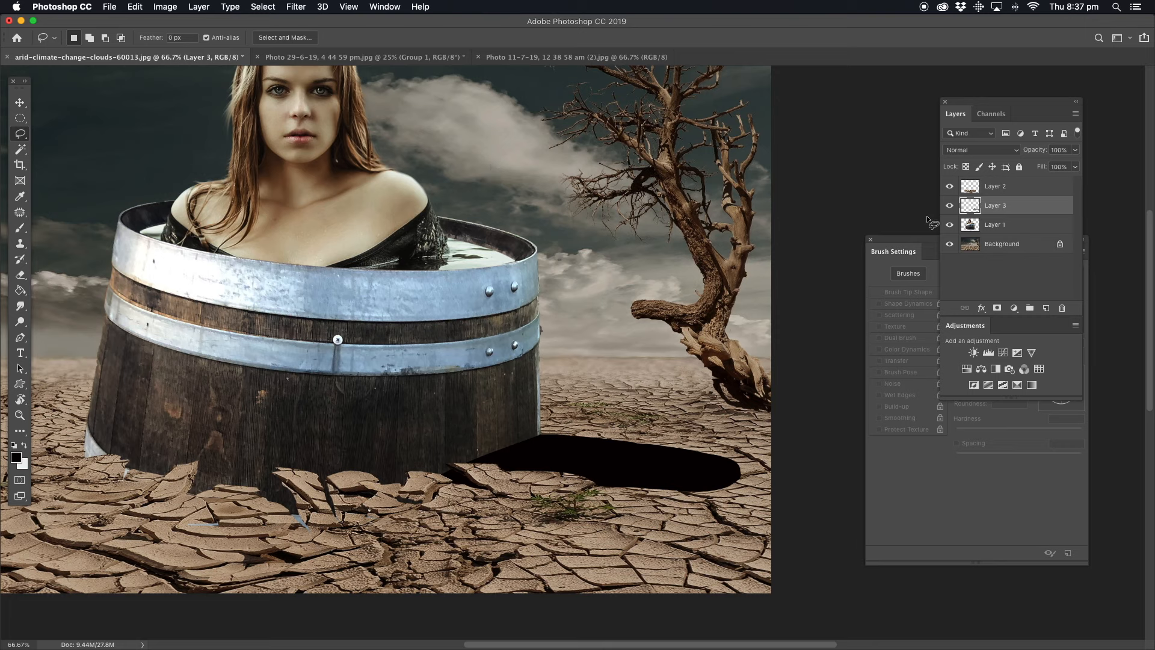
Lower the shadow layer's opacity to 36% and soften it with a Gaussian Blur of 4.7 pixels radius
{"action": "left_click", "coordinate": [1076, 151]}
{"action": "left_click", "coordinate": [1045, 164]}
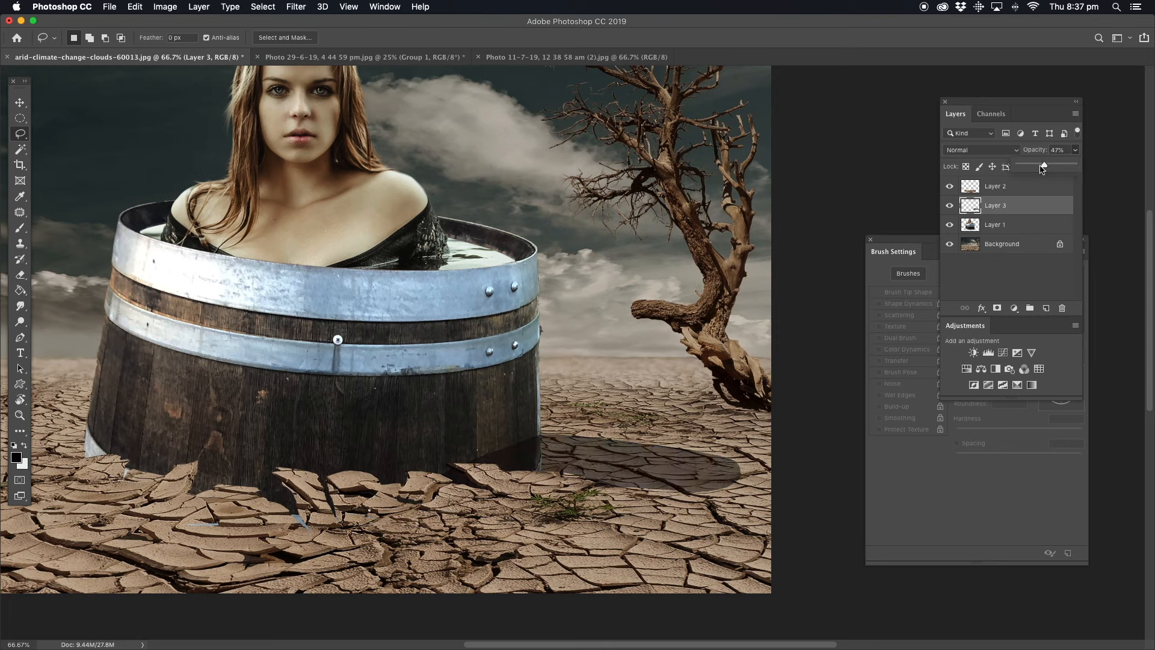
{"action": "left_click_drag", "start_coordinate": [1034, 168], "coordinate": [1039, 169]}
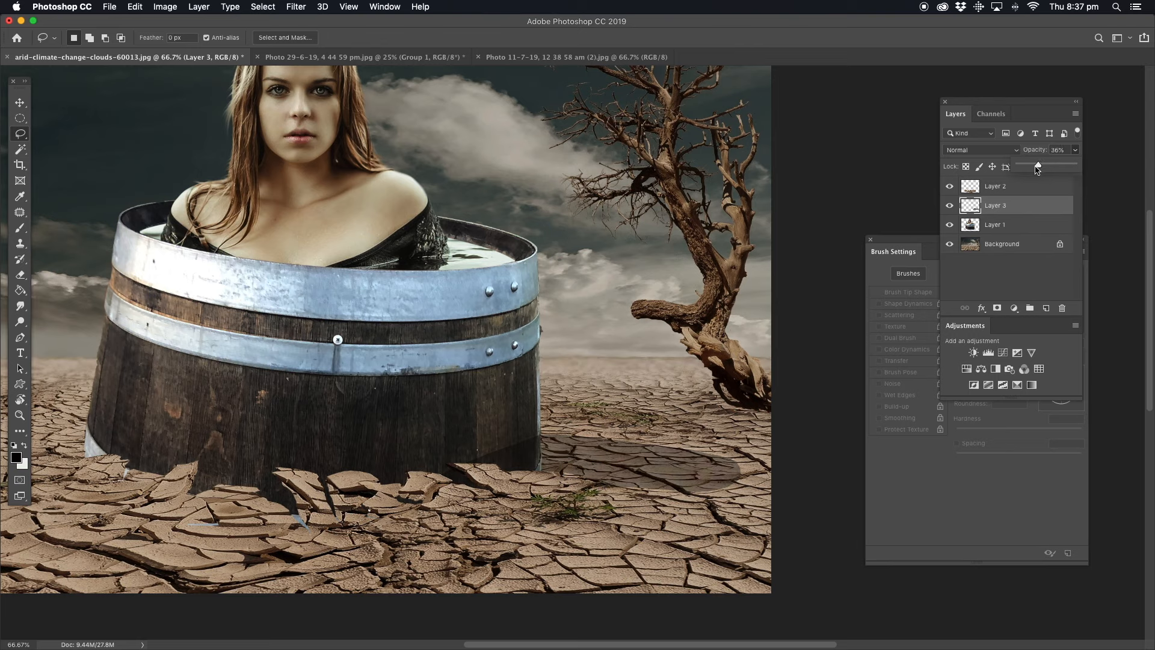
{"action": "left_click", "coordinate": [297, 9]}
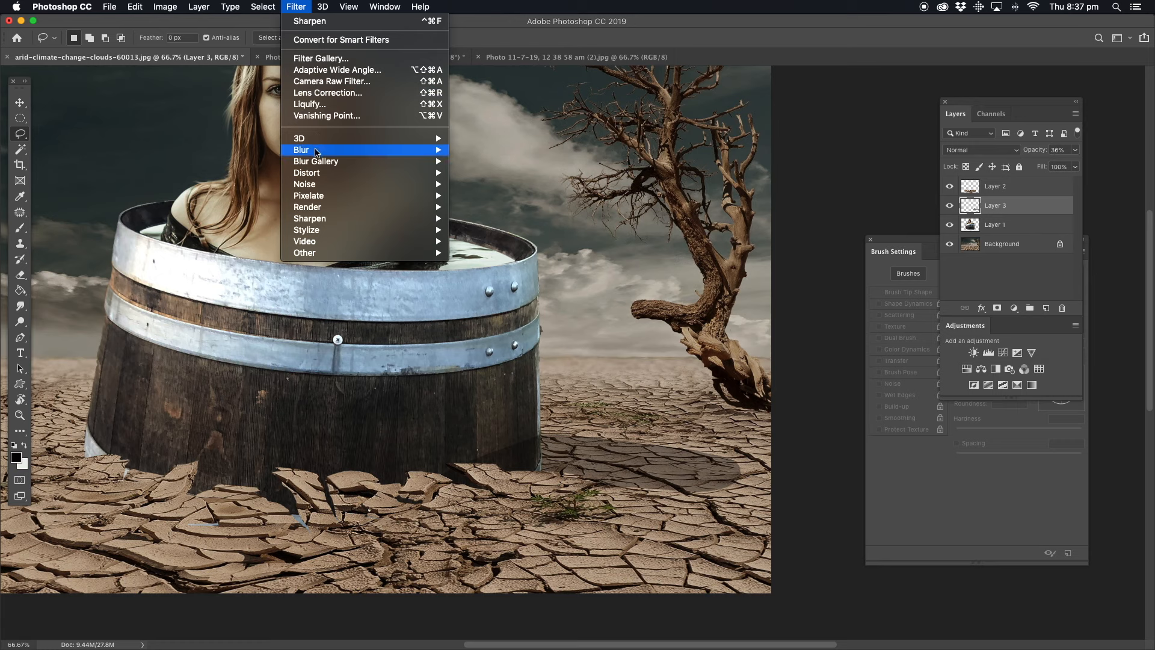
{"action": "mouse_move", "coordinate": [318, 152]}
{"action": "left_click", "coordinate": [484, 196]}
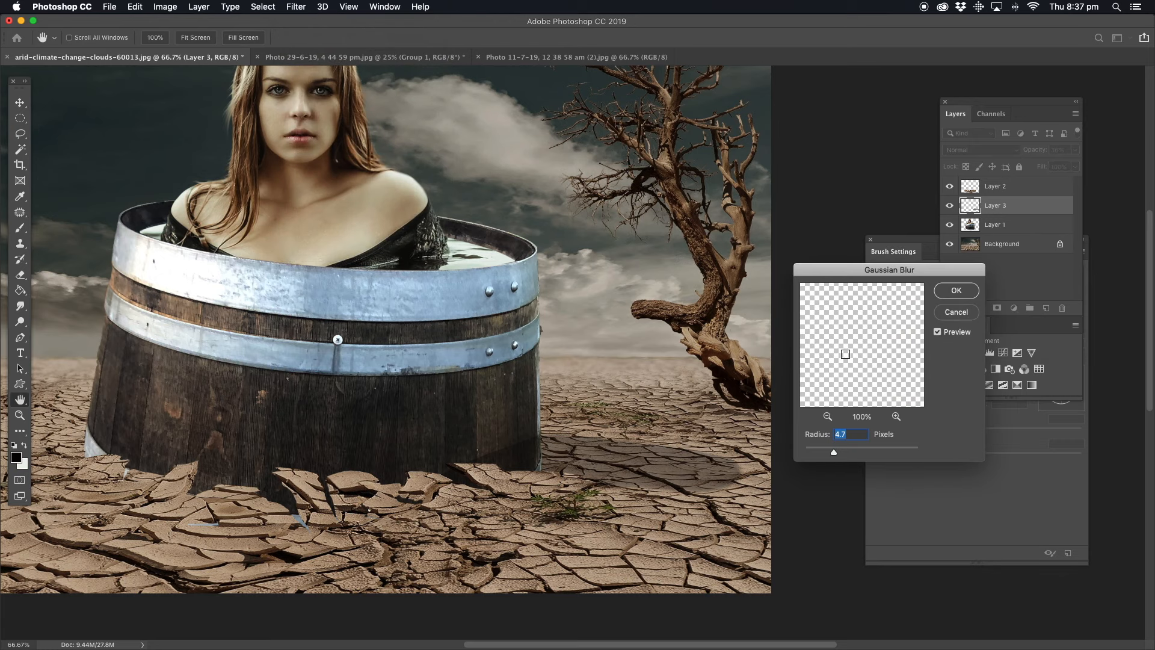
{"action": "left_click", "coordinate": [948, 292]}
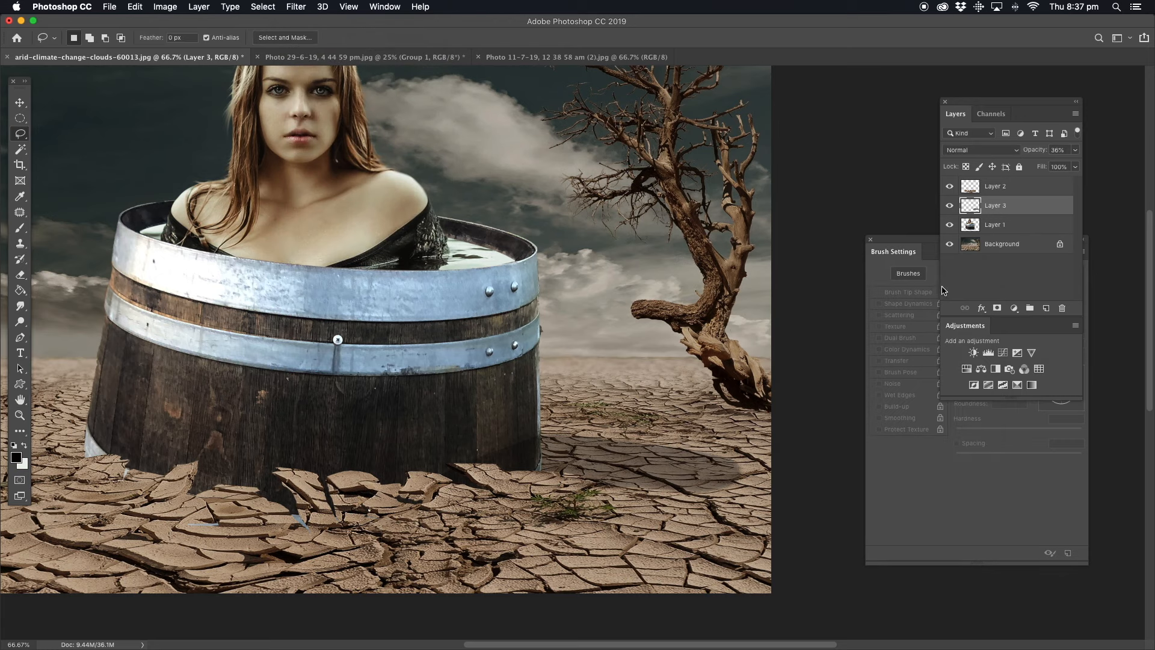
Inspect the shadow at the barrel's lower right base by temporarily hiding Layer 1 and the Background, then restoring them
{"action": "left_click", "coordinate": [20, 415]}
{"action": "left_click", "coordinate": [400, 419], "text": "alt"}
{"action": "left_click_drag", "start_coordinate": [593, 223], "coordinate": [504, 329]}
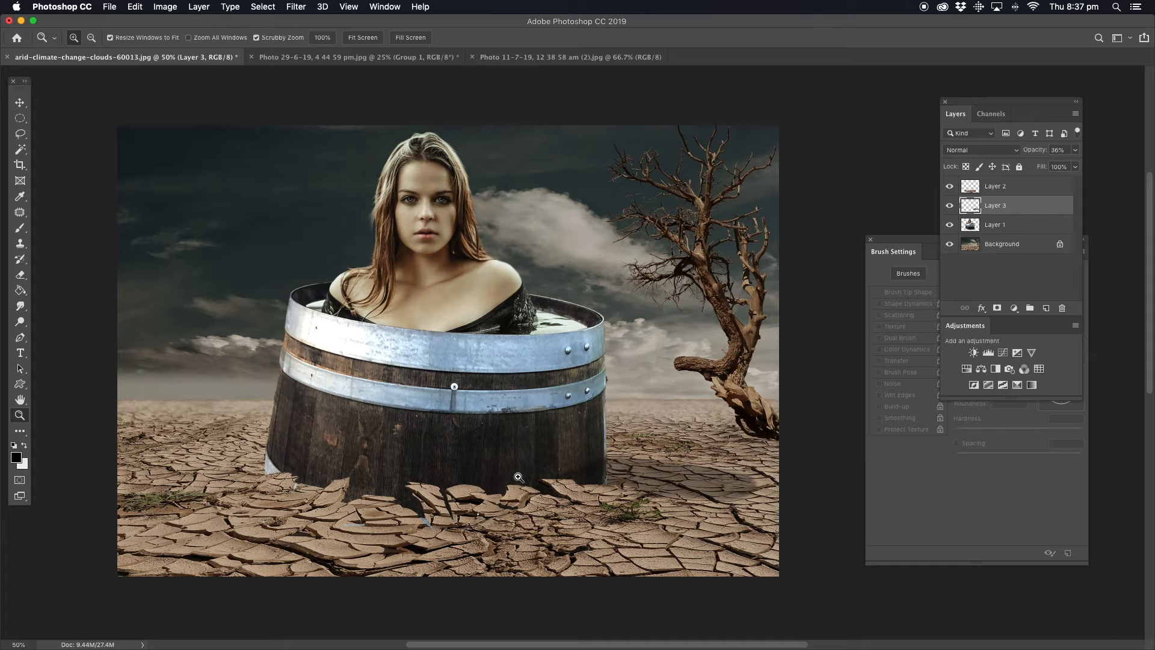
{"action": "left_click", "coordinate": [613, 500]}
{"action": "left_click_drag", "start_coordinate": [612, 499], "coordinate": [698, 495]}
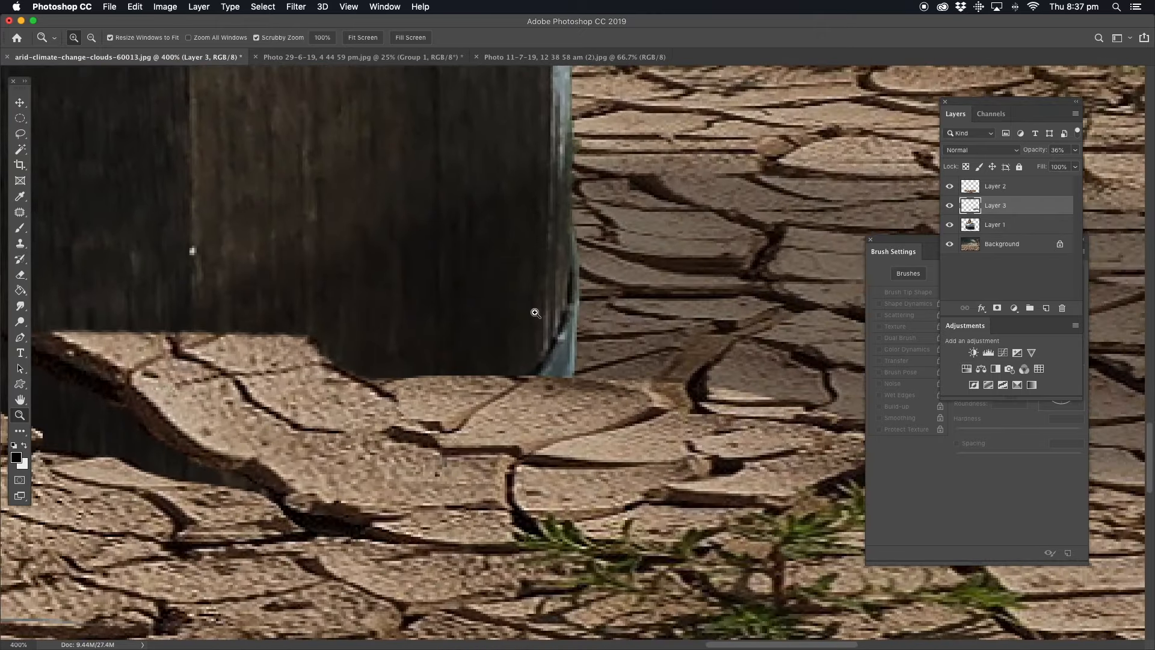
{"action": "left_click", "coordinate": [949, 207]}
{"action": "scroll", "coordinate": [324, 420], "scroll_direction": "left", "scroll_amount": 5}
{"action": "scroll", "coordinate": [325, 421], "scroll_direction": "up", "scroll_amount": 1}
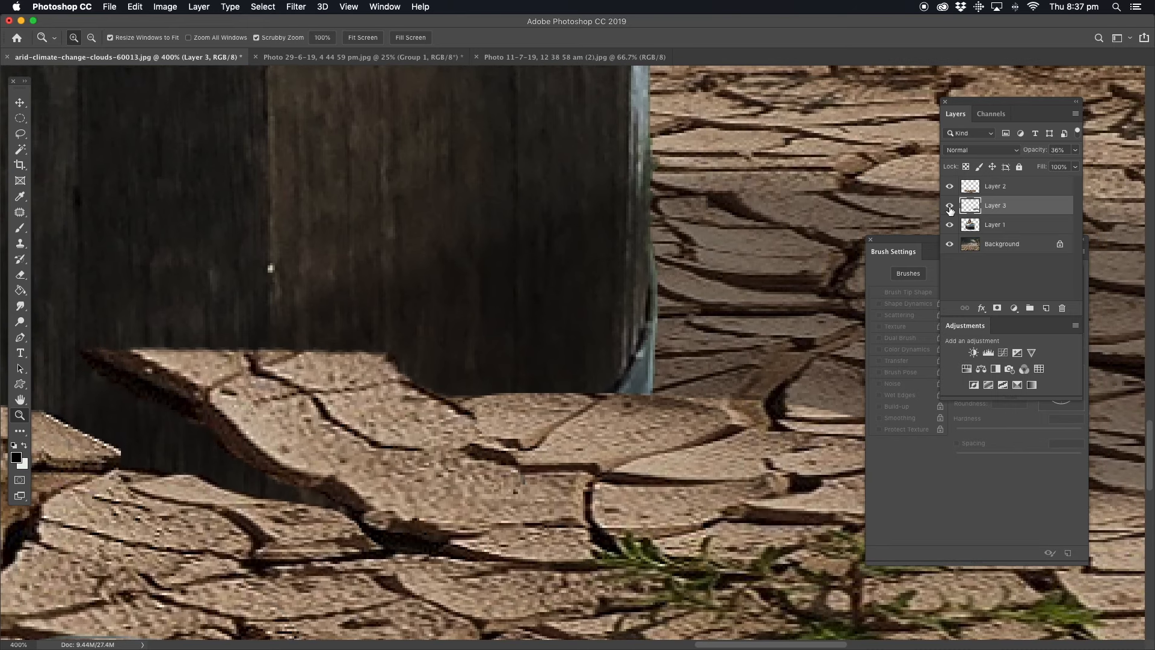
{"action": "left_click", "coordinate": [950, 226]}
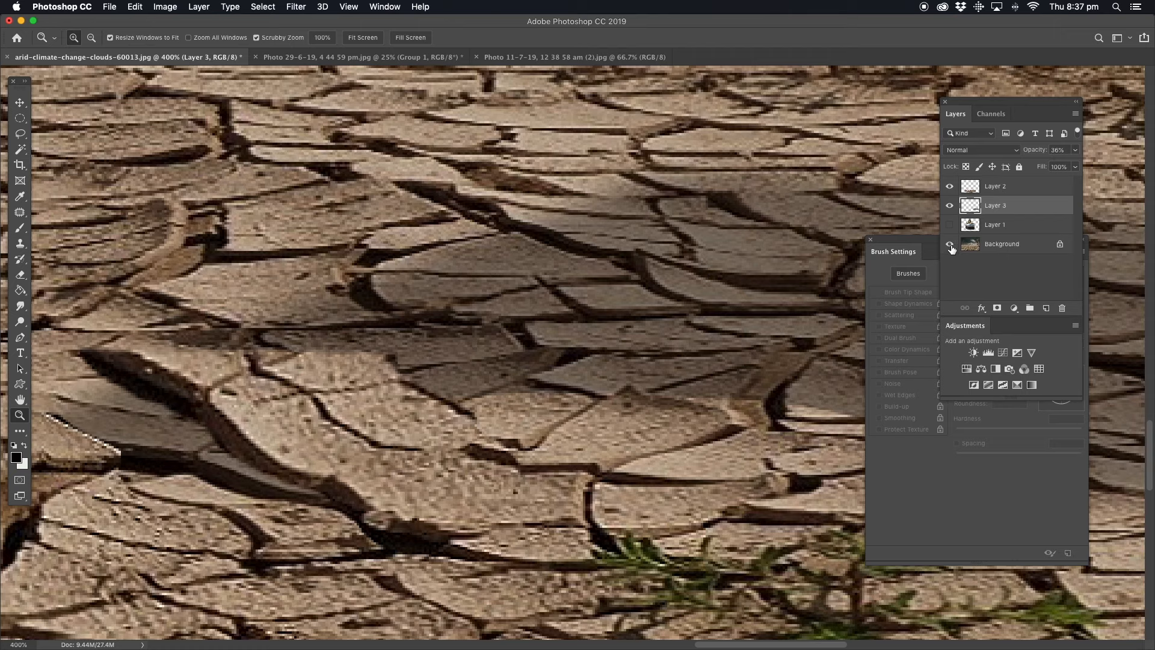
{"action": "left_click", "coordinate": [950, 244]}
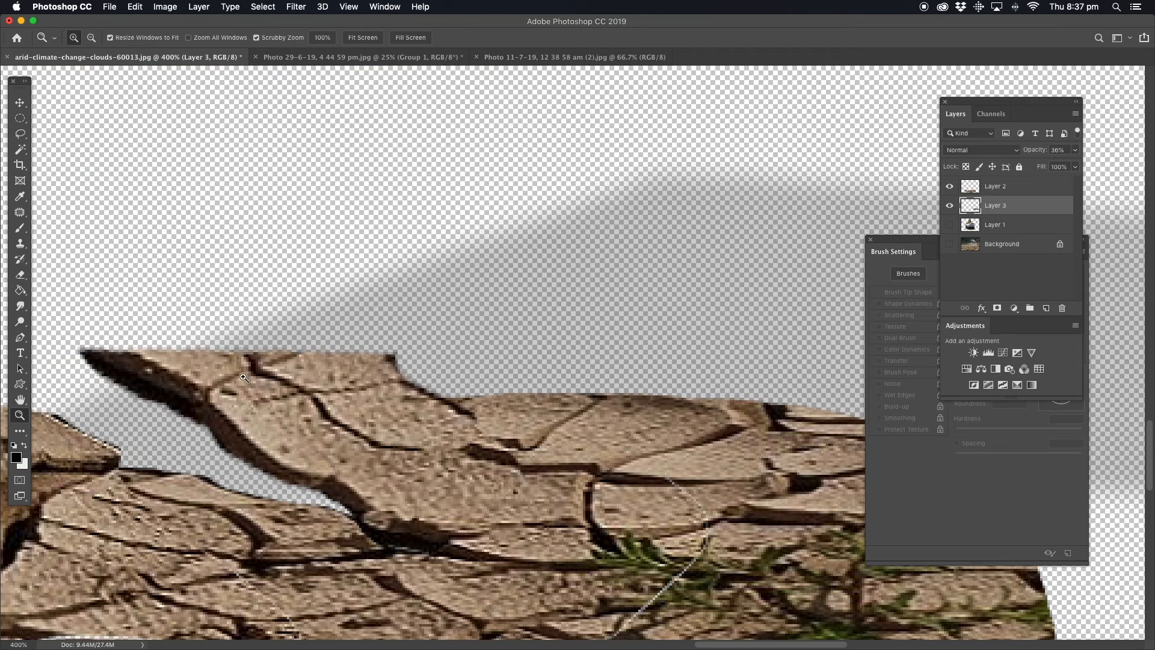
{"action": "left_click", "coordinate": [949, 244]}
{"action": "left_click", "coordinate": [950, 225]}
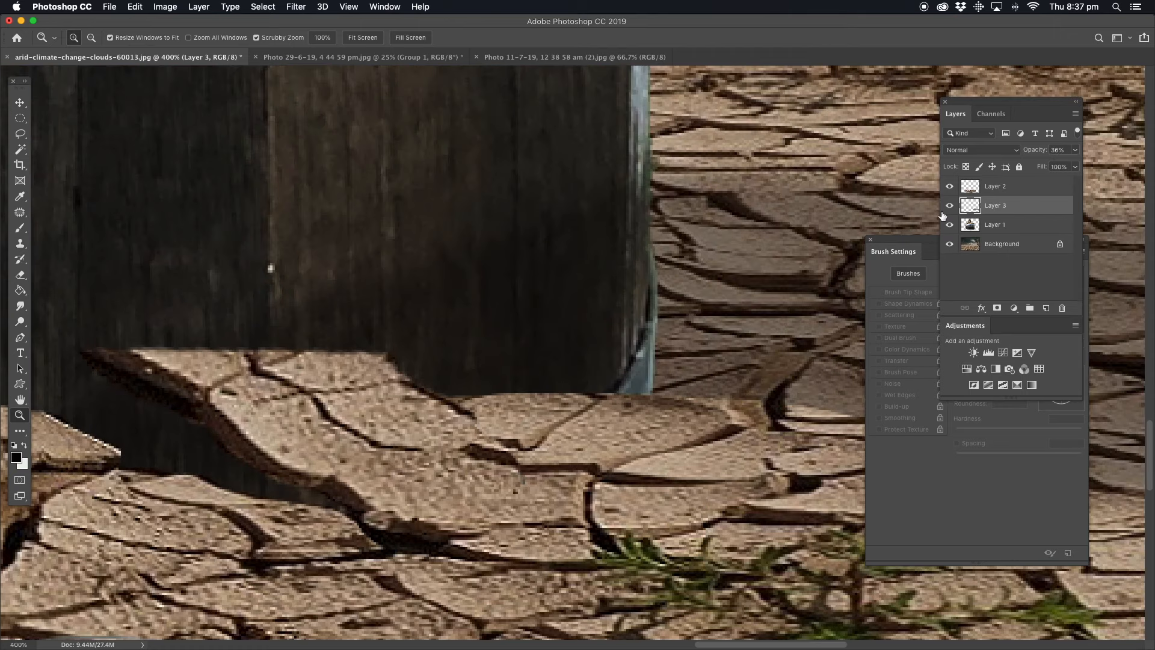
Remove the shadow overlapping the barrel's lower right side by erasing along the metal edge and clearing a lassoed area
{"action": "left_click", "coordinate": [20, 275]}
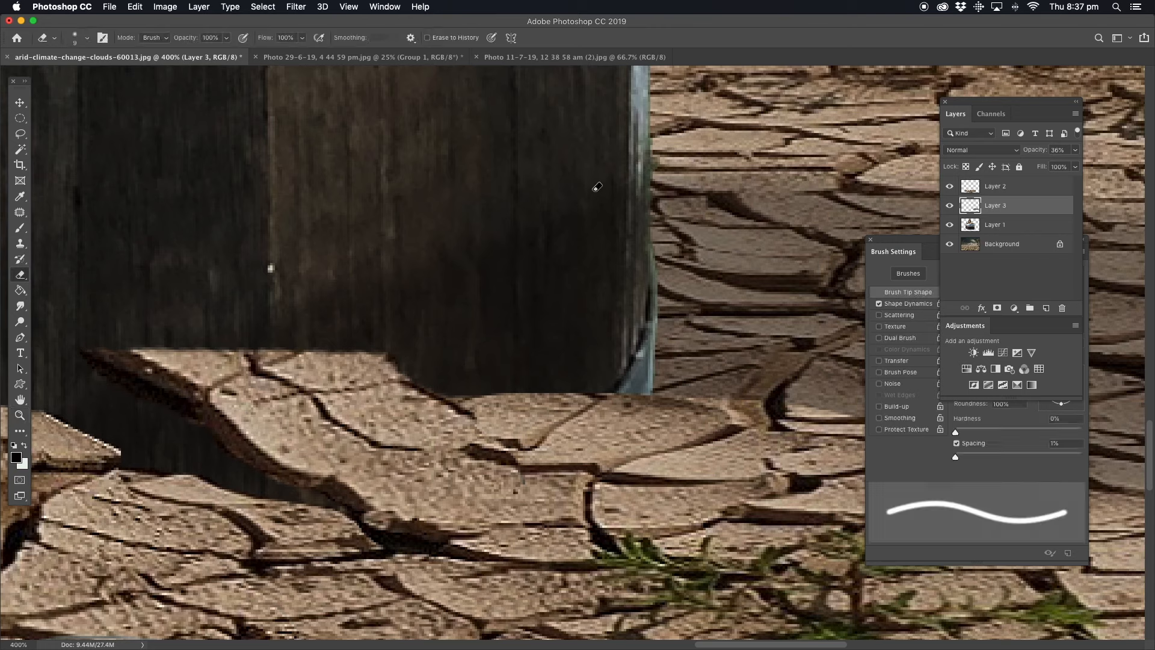
{"action": "left_click_drag", "start_coordinate": [630, 192], "coordinate": [635, 299]}
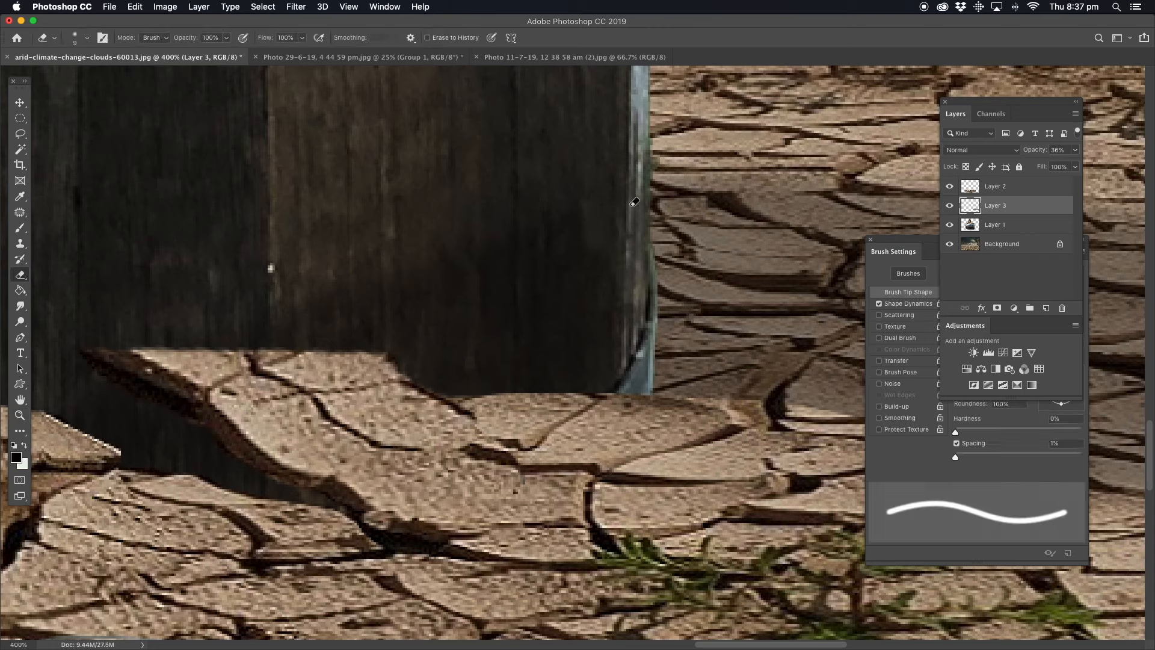
{"action": "left_click_drag", "start_coordinate": [642, 233], "coordinate": [634, 338]}
{"action": "left_click_drag", "start_coordinate": [647, 255], "coordinate": [643, 366]}
{"action": "left_click_drag", "start_coordinate": [650, 296], "coordinate": [639, 376]}
{"action": "left_click_drag", "start_coordinate": [609, 264], "coordinate": [609, 385]}
{"action": "left_click_drag", "start_coordinate": [621, 304], "coordinate": [619, 374]}
{"action": "left_click", "coordinate": [19, 134]}
{"action": "mouse_move", "coordinate": [623, 248]}
{"action": "left_mouse_down"}
{"action": "mouse_move", "coordinate": [318, 156]}
{"action": "mouse_move", "coordinate": [64, 296]}
{"action": "mouse_move", "coordinate": [79, 512]}
{"action": "mouse_move", "coordinate": [429, 596]}
{"action": "mouse_move", "coordinate": [613, 491]}
{"action": "mouse_move", "coordinate": [638, 394]}
{"action": "left_mouse_up"}
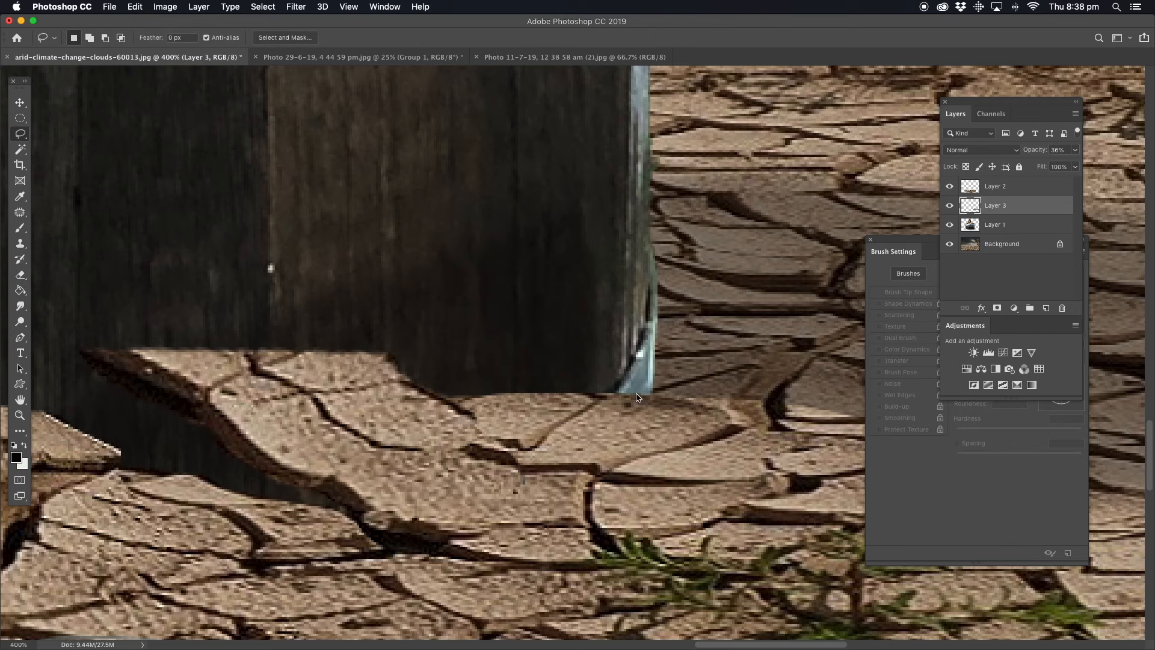
Paint soft black shading on Layer 3 with a 7 px, 0% hardness brush where the barrel's base meets the cracked ground
{"action": "left_click", "coordinate": [20, 415]}
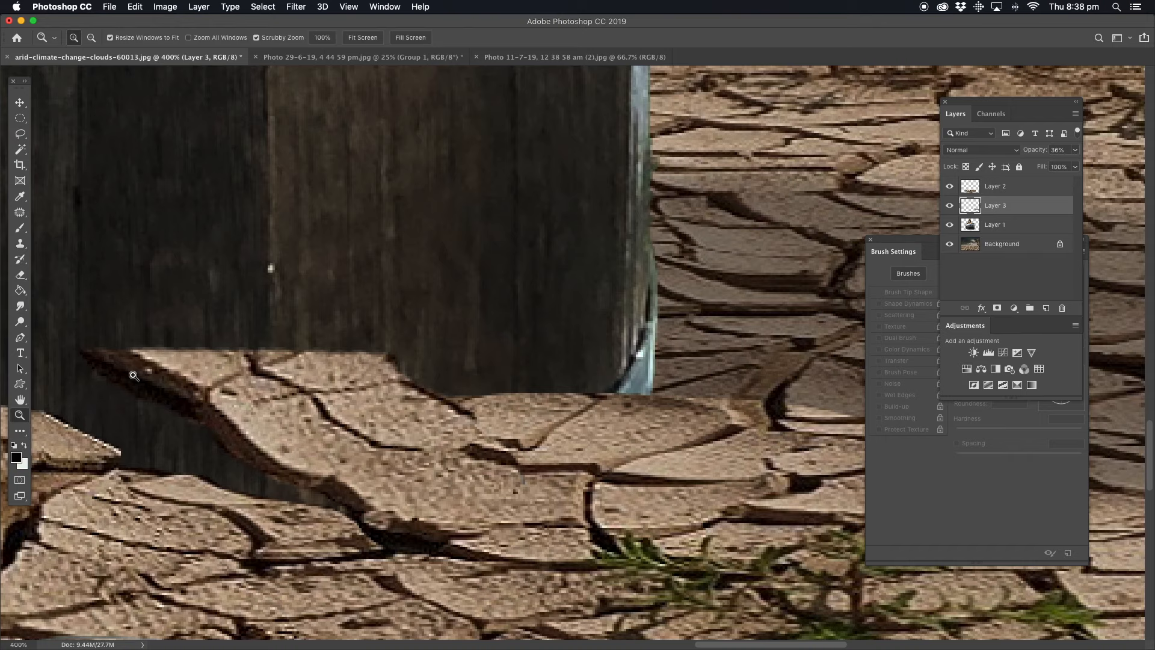
{"action": "right_click", "coordinate": [446, 224]}
{"action": "left_click", "coordinate": [475, 230]}
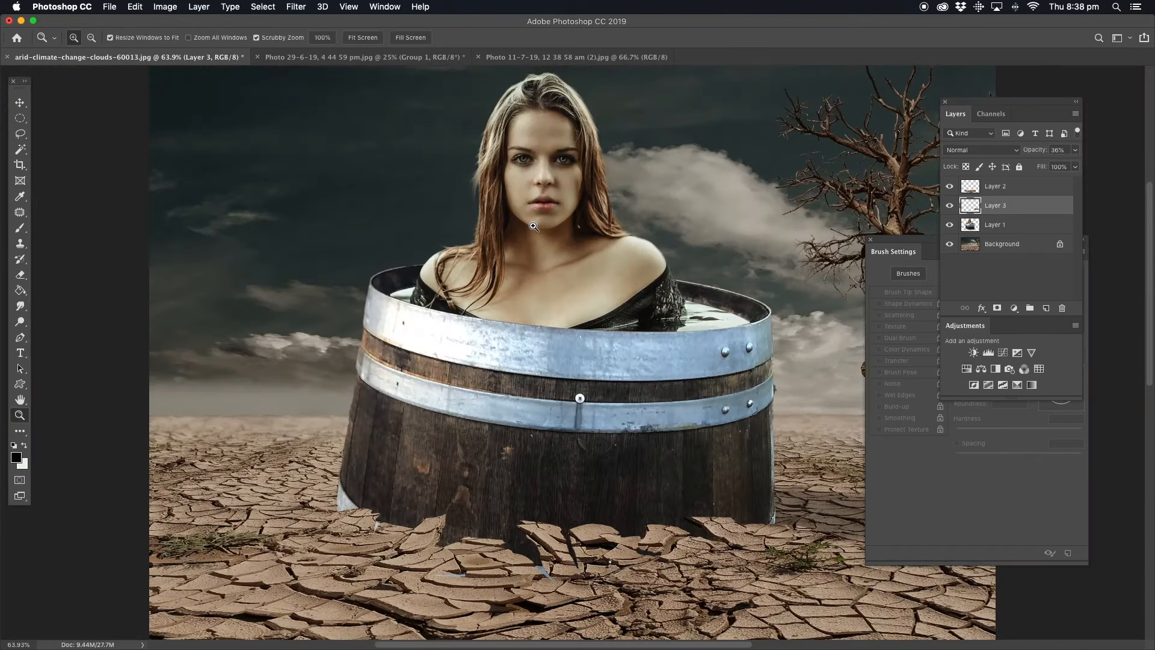
{"action": "left_click", "coordinate": [460, 557]}
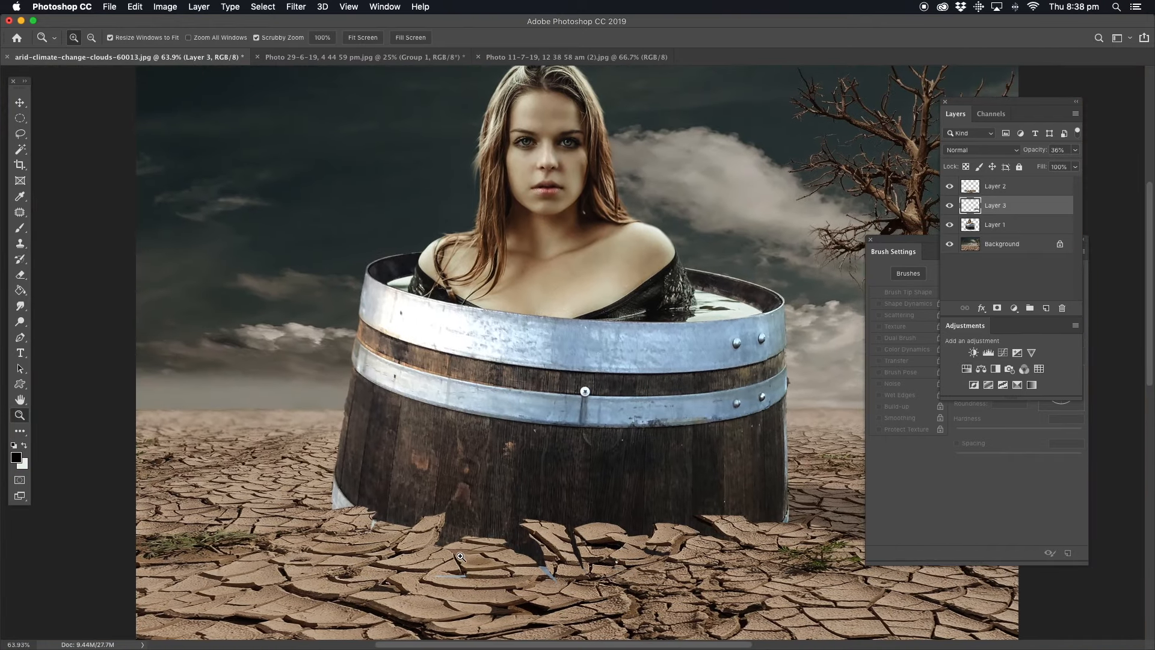
{"action": "left_click", "coordinate": [460, 557]}
{"action": "left_click", "coordinate": [460, 556]}
{"action": "left_click", "coordinate": [461, 555]}
{"action": "left_click_drag", "start_coordinate": [386, 495], "coordinate": [379, 405]}
{"action": "key", "text": "b"}
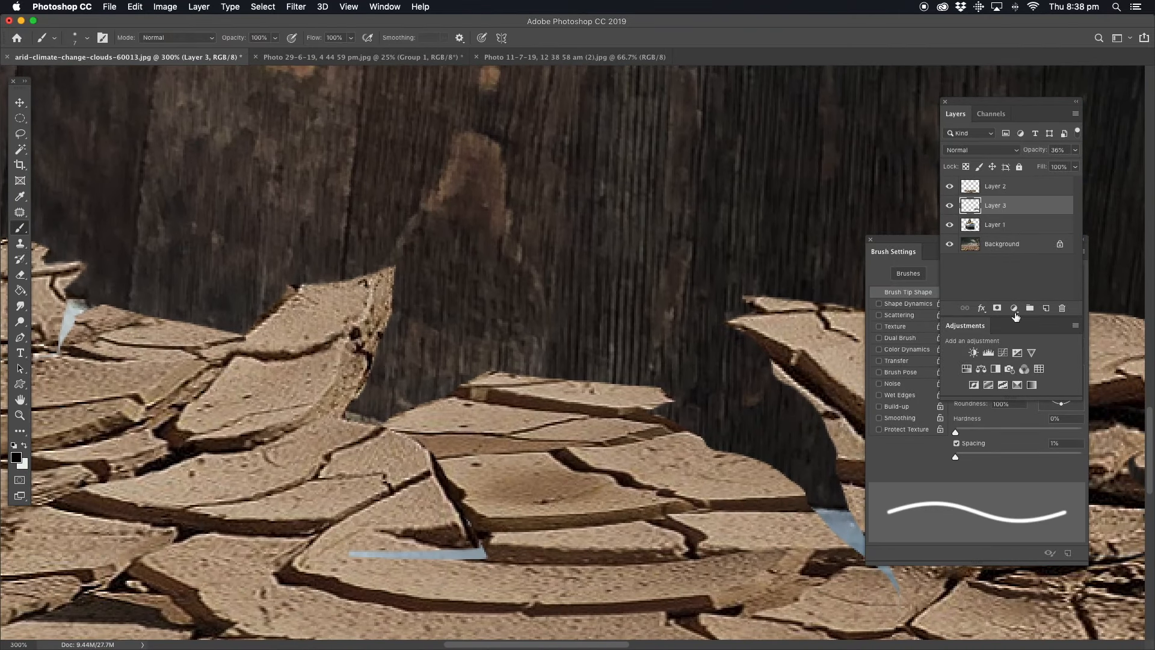
{"action": "left_click", "coordinate": [914, 465]}
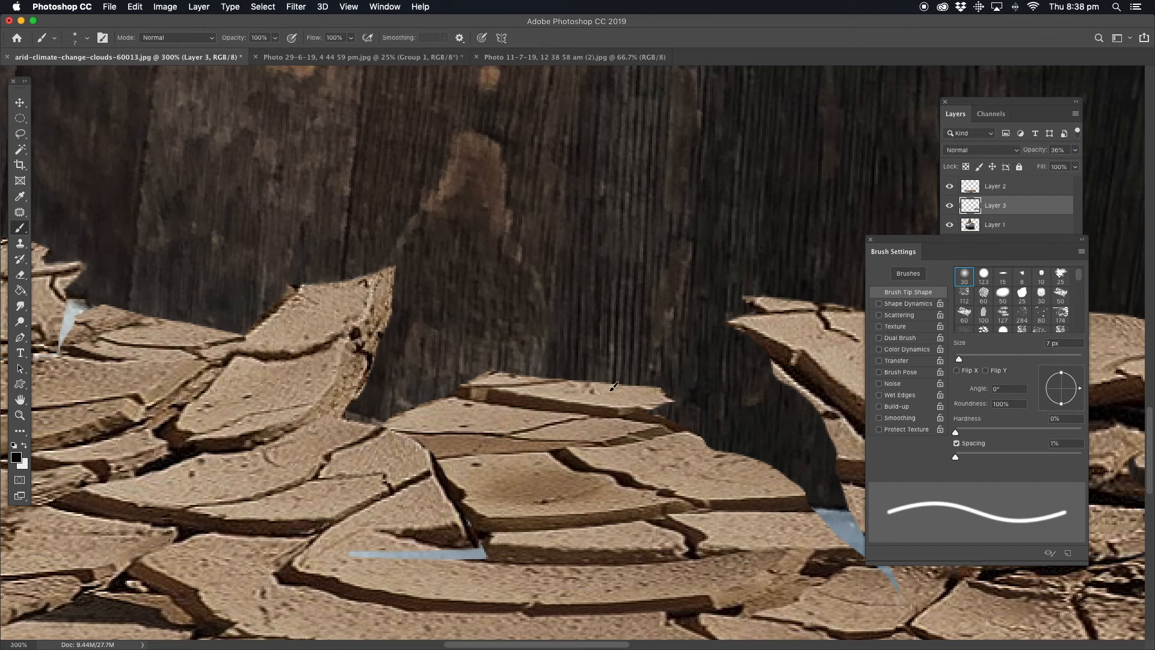
{"action": "scroll", "coordinate": [600, 384], "scroll_direction": "right", "scroll_amount": 10}
{"action": "scroll", "coordinate": [601, 383], "scroll_direction": "down", "scroll_amount": 3}
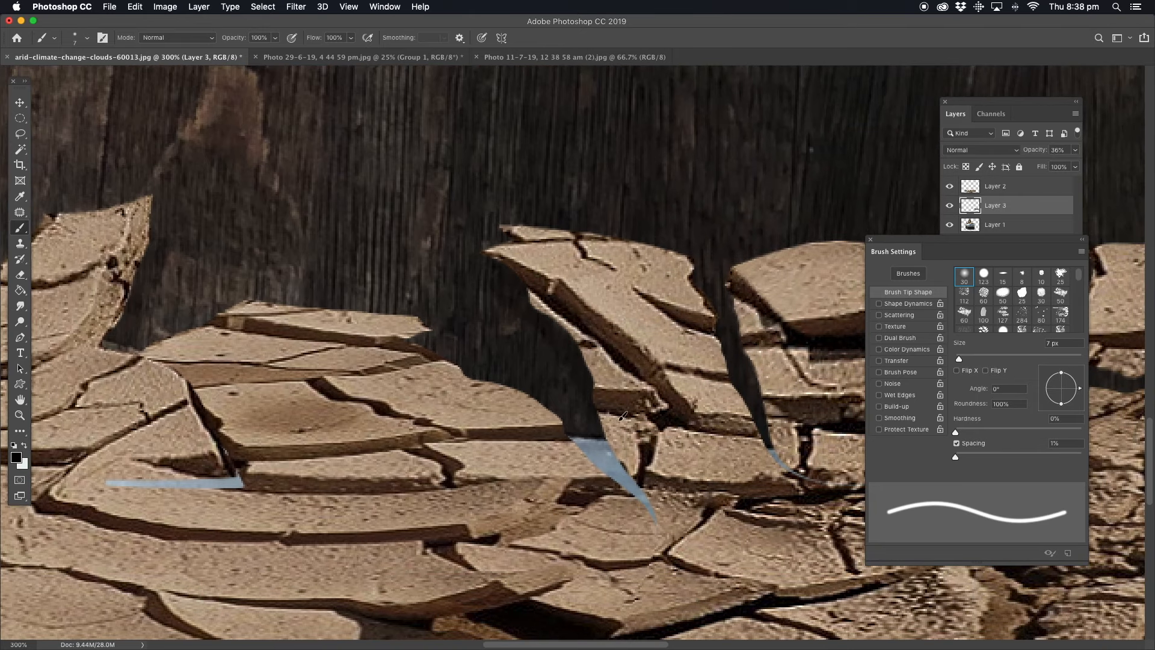
{"action": "scroll", "coordinate": [767, 366], "scroll_direction": "right", "scroll_amount": 15}
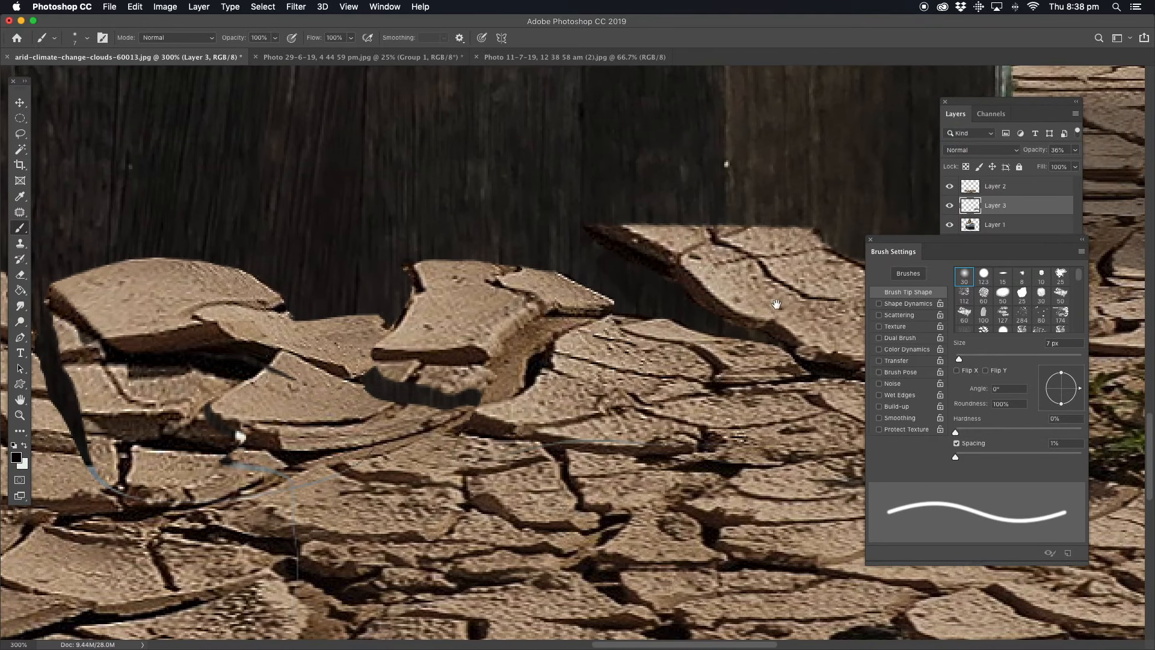
{"action": "scroll", "coordinate": [787, 337], "scroll_direction": "right", "scroll_amount": 10}
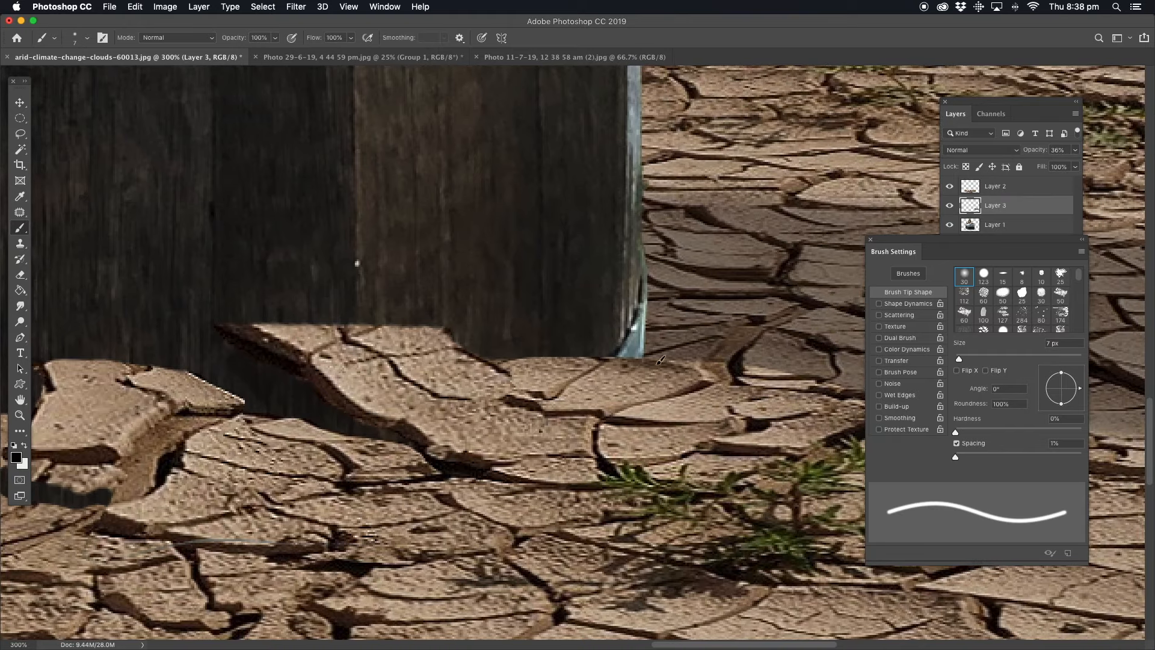
Darken the pale sliver between the ground cracks at the barrel's lower left base with the 7 px soft black brush
{"action": "left_click", "coordinate": [20, 415]}
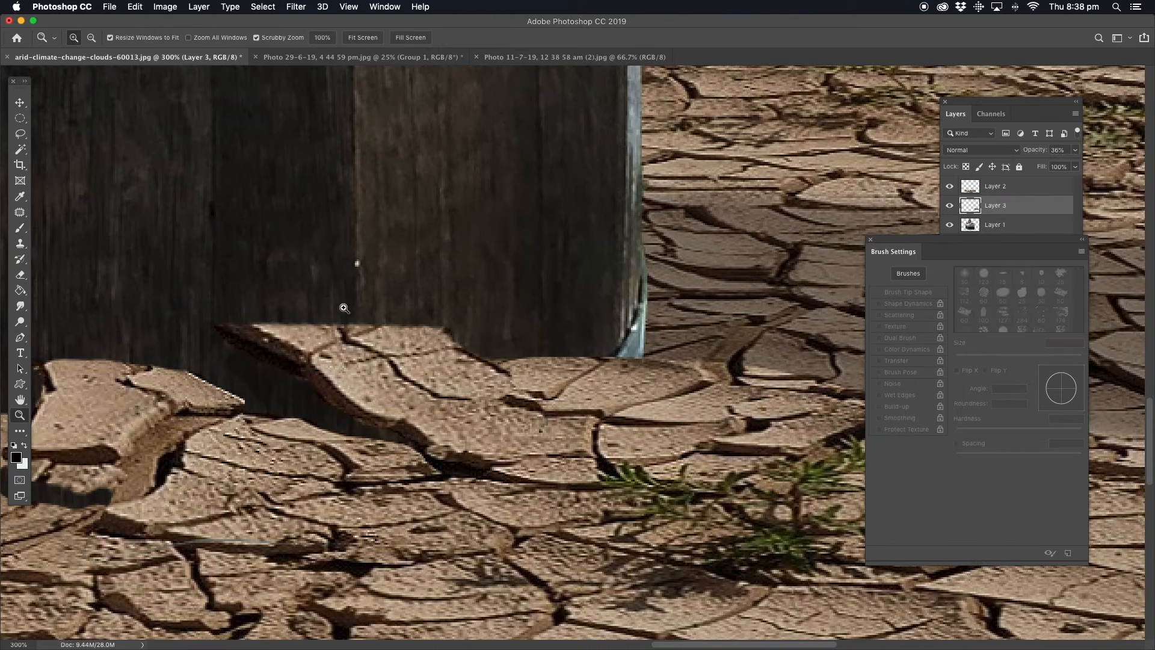
{"action": "left_click", "coordinate": [443, 304], "text": "alt"}
{"action": "left_click", "coordinate": [422, 305], "text": "alt"}
{"action": "left_click", "coordinate": [422, 305], "text": "alt"}
{"action": "left_click", "coordinate": [421, 305], "text": "alt"}
{"action": "left_click_drag", "start_coordinate": [401, 223], "coordinate": [435, 333]}
{"action": "left_click", "coordinate": [353, 485]}
{"action": "left_click_drag", "start_coordinate": [353, 485], "coordinate": [343, 429]}
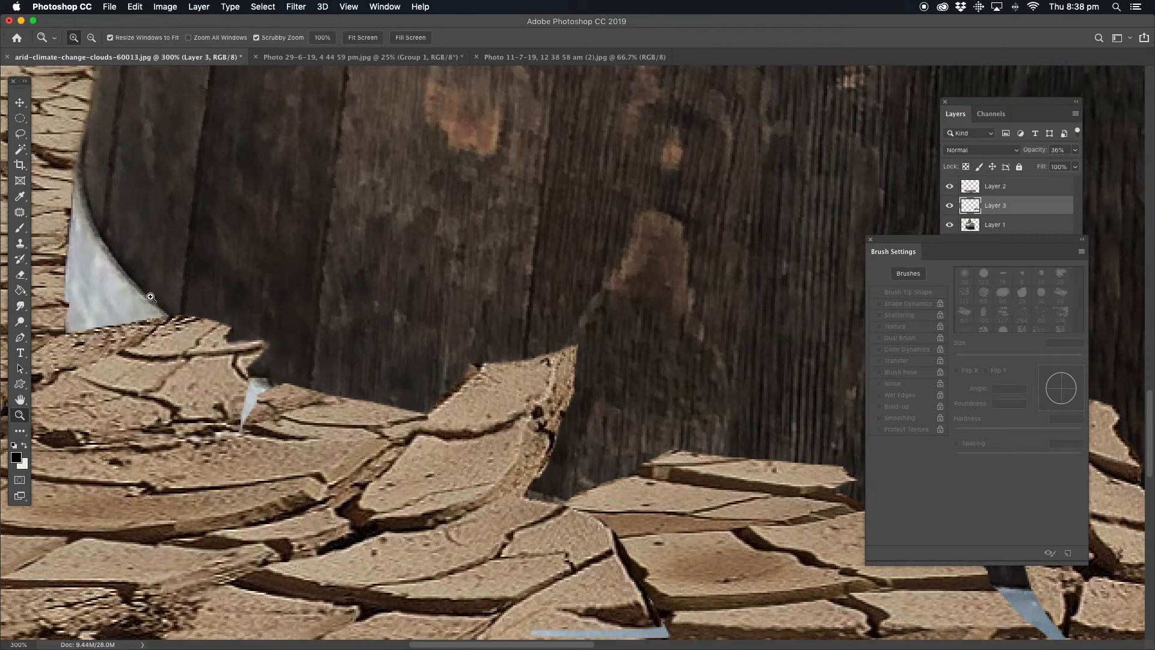
{"action": "left_click", "coordinate": [20, 230]}
{"action": "left_click_drag", "start_coordinate": [255, 382], "coordinate": [235, 410]}
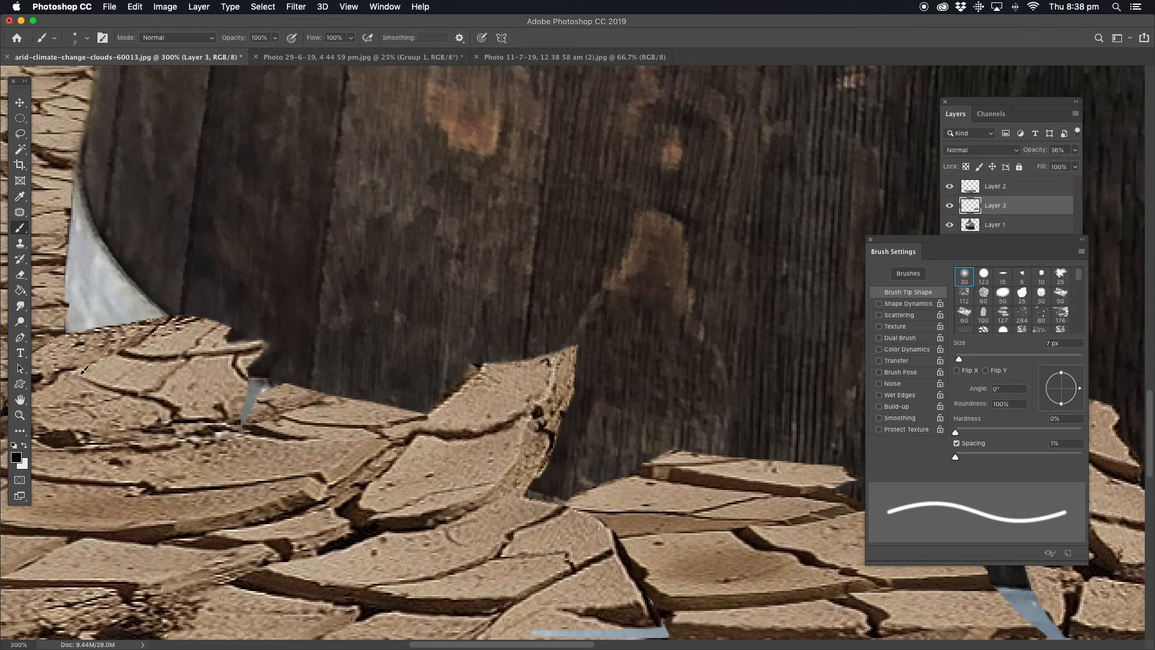
Review the shading in the whole composite, then examine the barrel's left side and base up close
{"action": "left_click", "coordinate": [20, 415]}
{"action": "left_click", "coordinate": [657, 302], "text": "alt"}
{"action": "left_click", "coordinate": [658, 302], "text": "alt"}
{"action": "left_click", "coordinate": [657, 302], "text": "alt"}
{"action": "left_click", "coordinate": [657, 302], "text": "alt"}
{"action": "left_click", "coordinate": [657, 302], "text": "alt"}
{"action": "left_click_drag", "start_coordinate": [685, 266], "coordinate": [534, 372]}
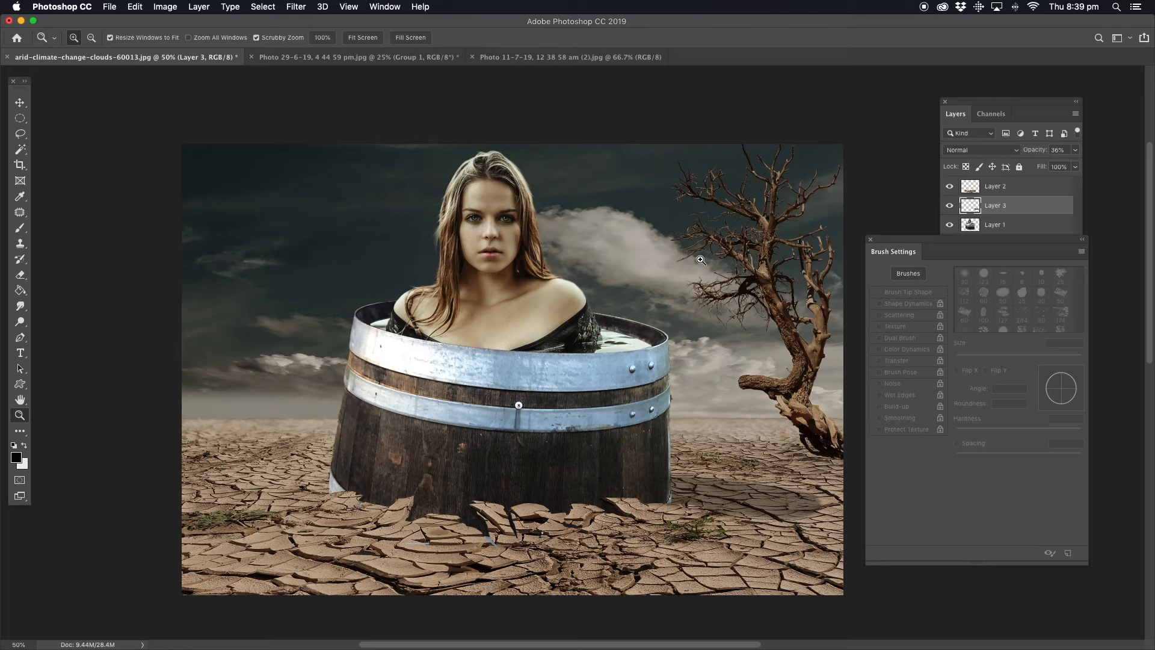
{"action": "left_click", "coordinate": [386, 330]}
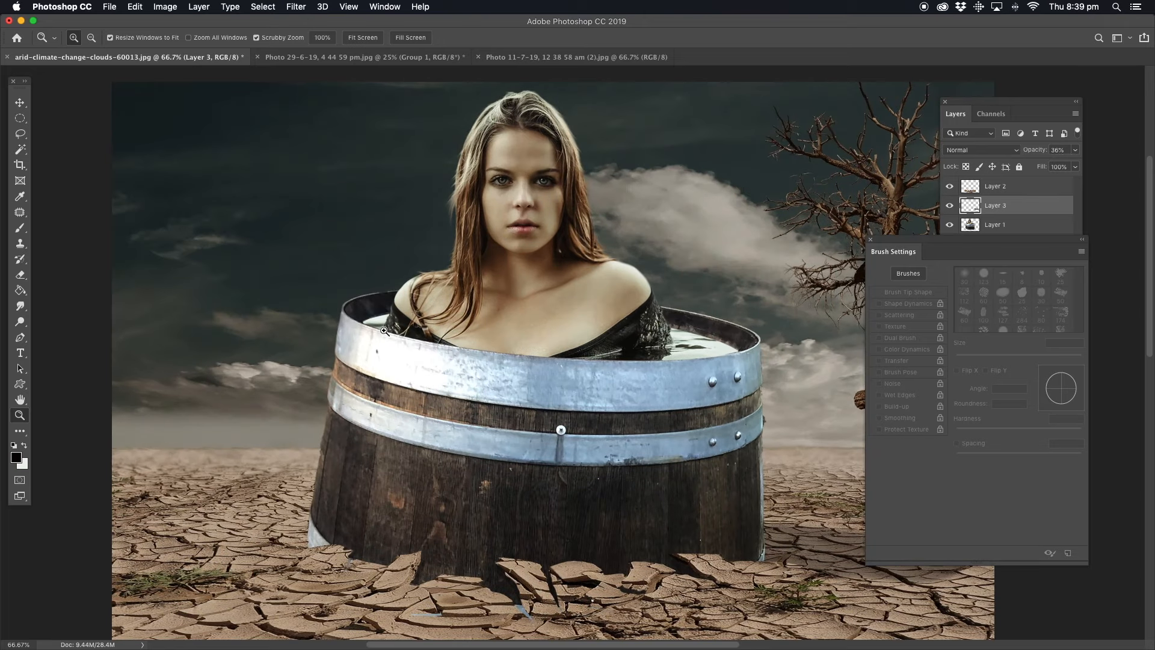
{"action": "left_click", "coordinate": [348, 357]}
{"action": "left_click_drag", "start_coordinate": [322, 412], "coordinate": [429, 341]}
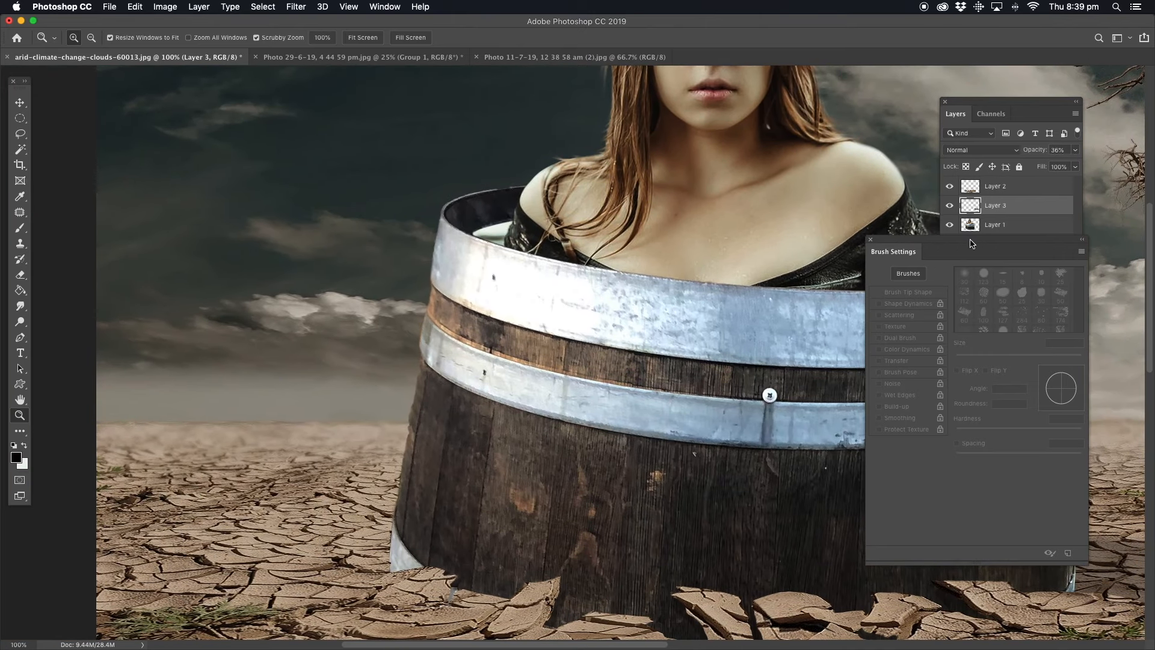
Duplicate Layer 1 within the same document as Layer 1 copy
{"action": "left_click_drag", "start_coordinate": [973, 243], "coordinate": [1001, 280]}
{"action": "left_click", "coordinate": [994, 226]}
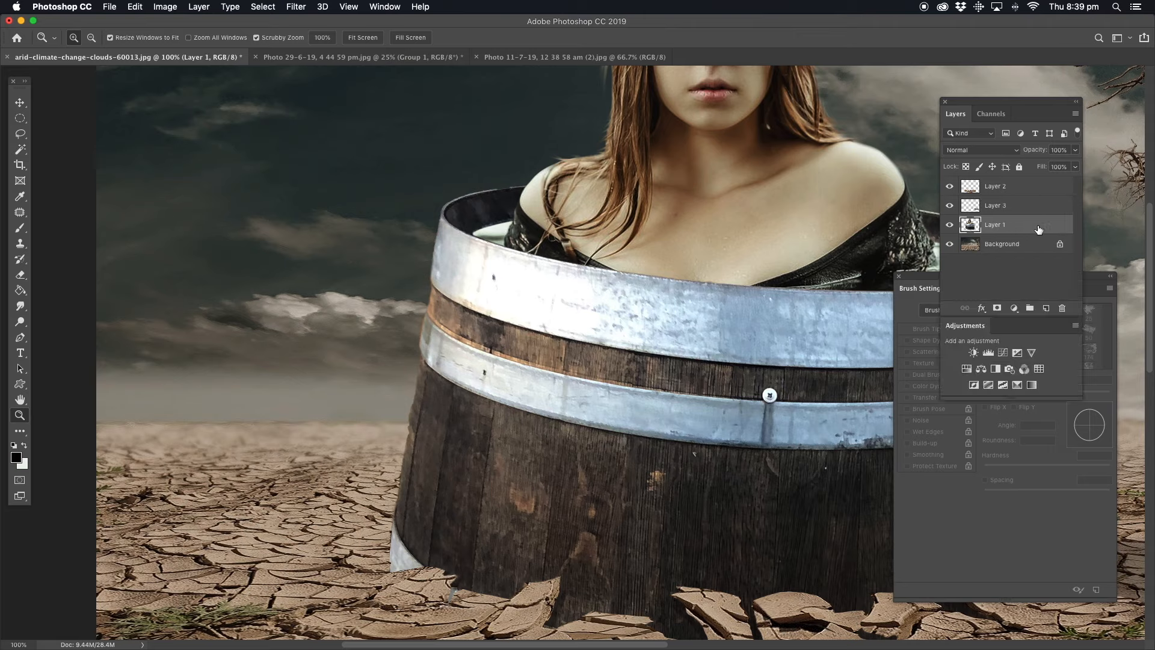
{"action": "right_click", "coordinate": [995, 226]}
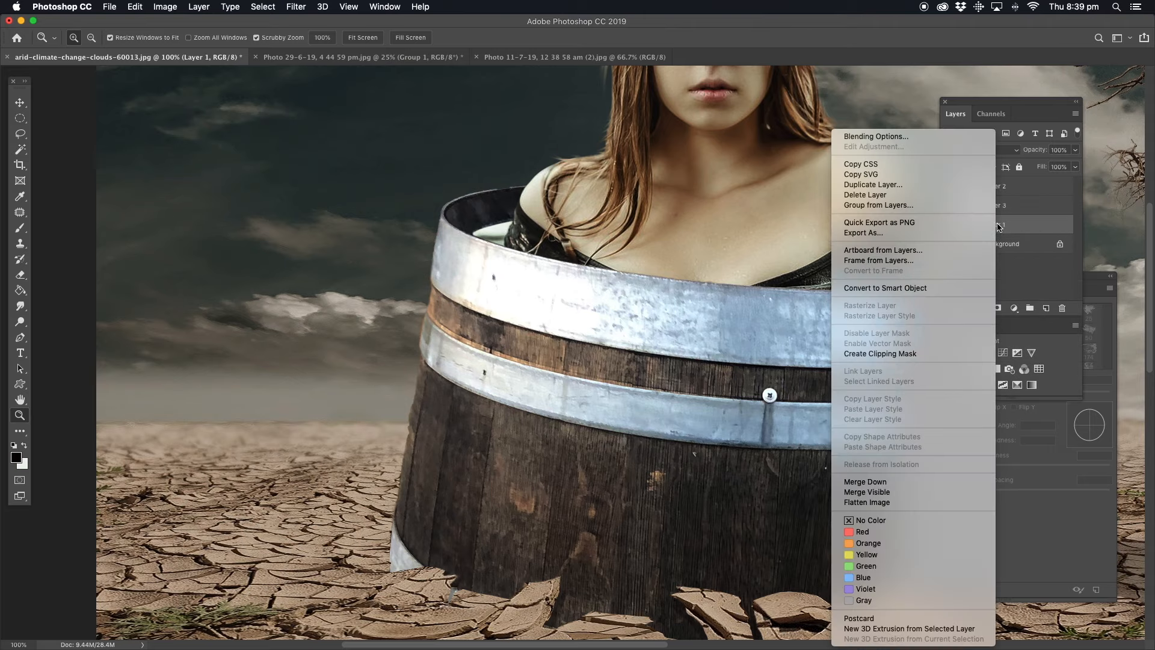
{"action": "left_click", "coordinate": [876, 186]}
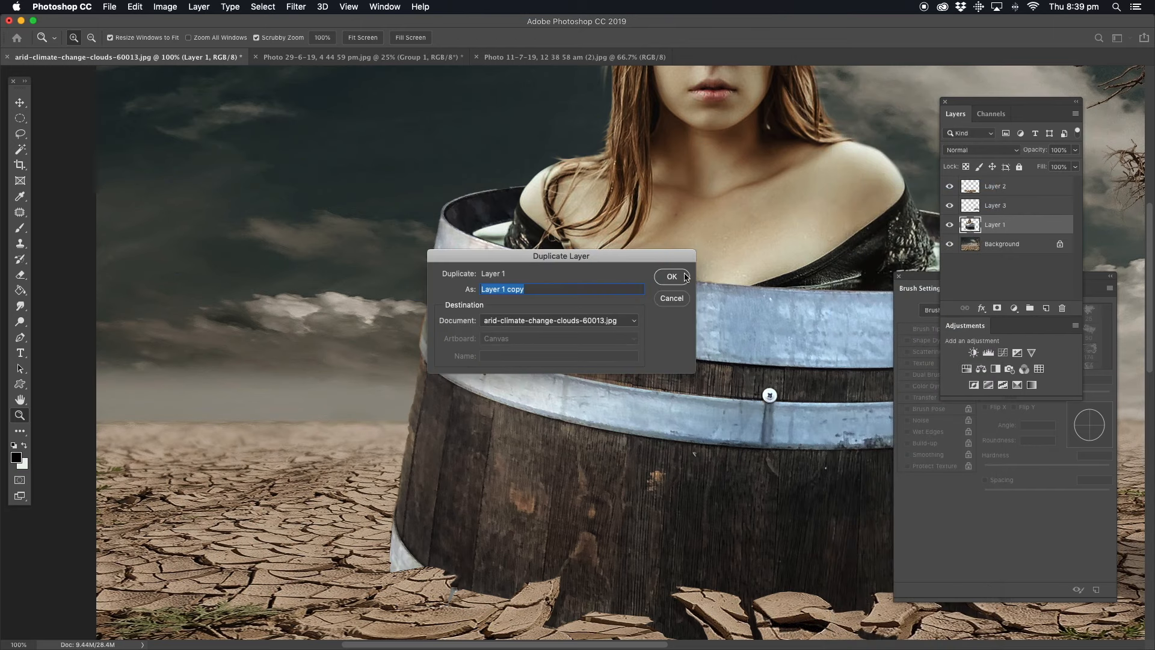
{"action": "left_click", "coordinate": [673, 277]}
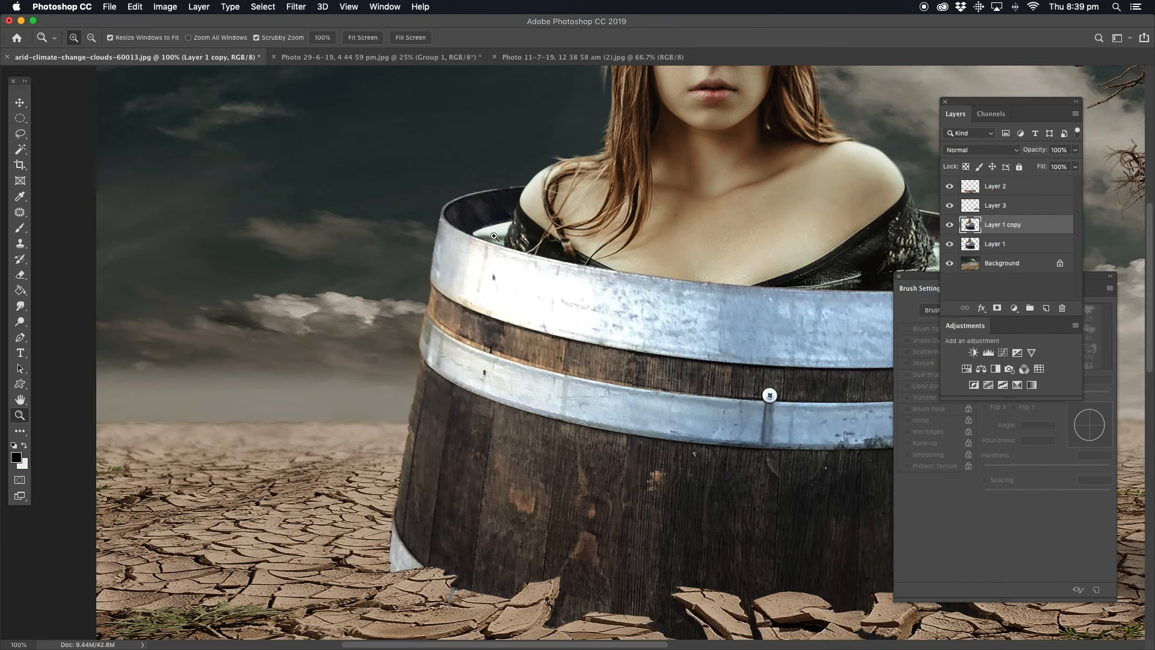
Open Layer 1 copy in the Liquify filter and set the Forward Warp brush size to 418
{"action": "left_click", "coordinate": [543, 231], "text": "alt"}
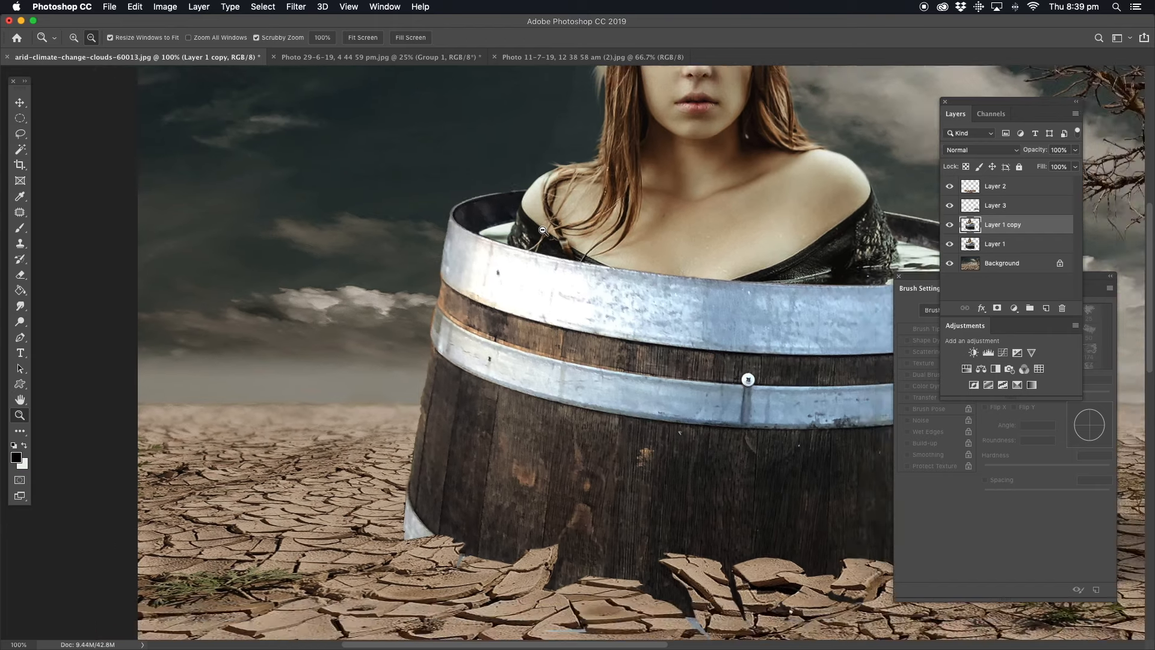
{"action": "left_click", "coordinate": [542, 230], "text": "alt"}
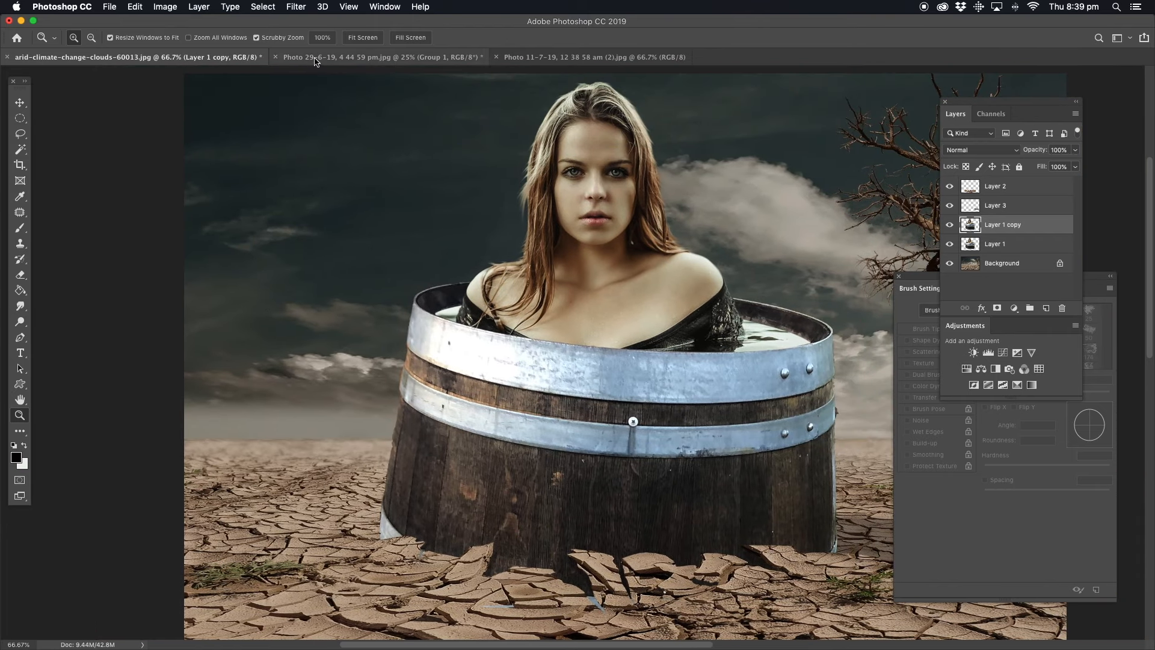
{"action": "left_click", "coordinate": [294, 7]}
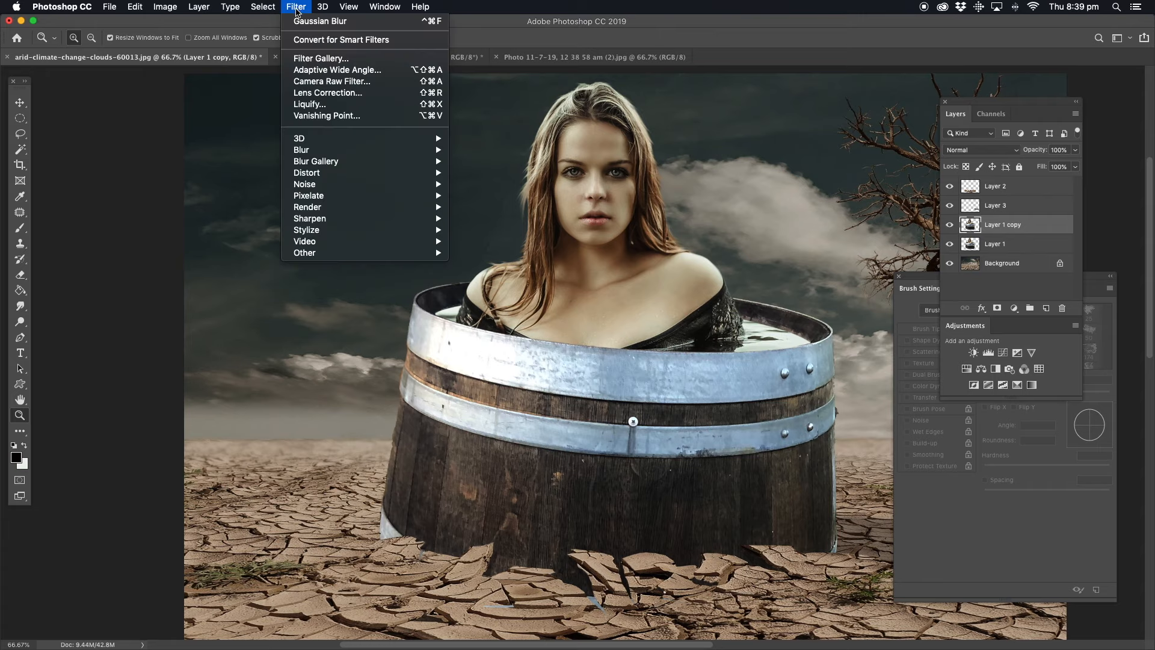
{"action": "left_click", "coordinate": [326, 107]}
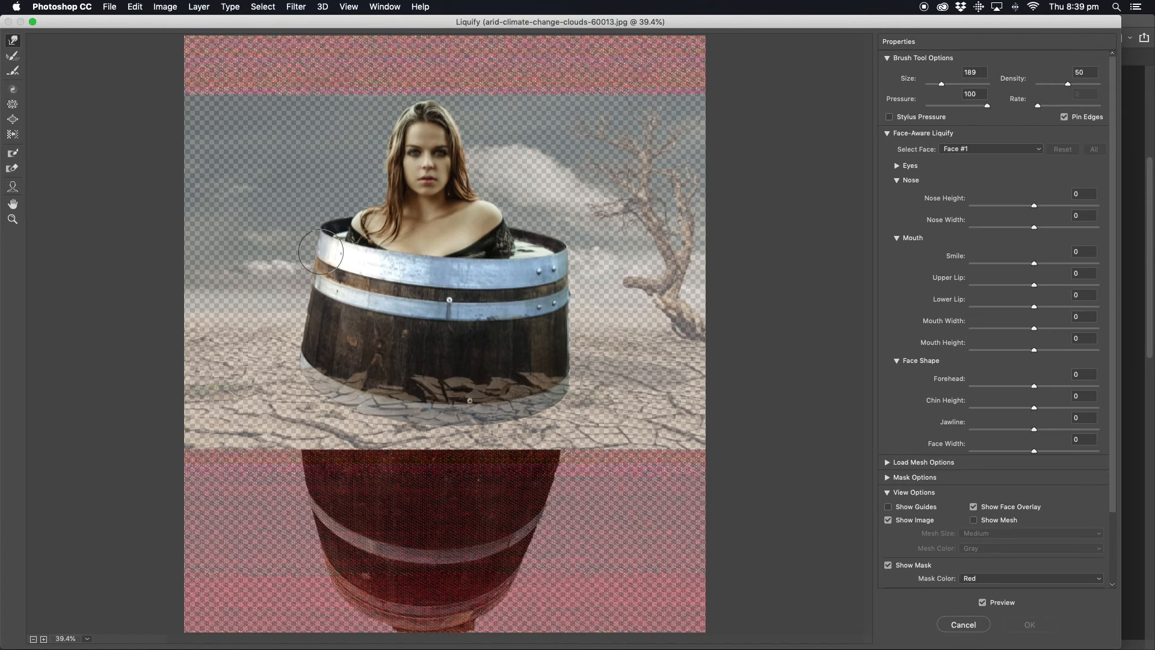
{"action": "left_click", "coordinate": [12, 219]}
{"action": "left_click", "coordinate": [260, 248]}
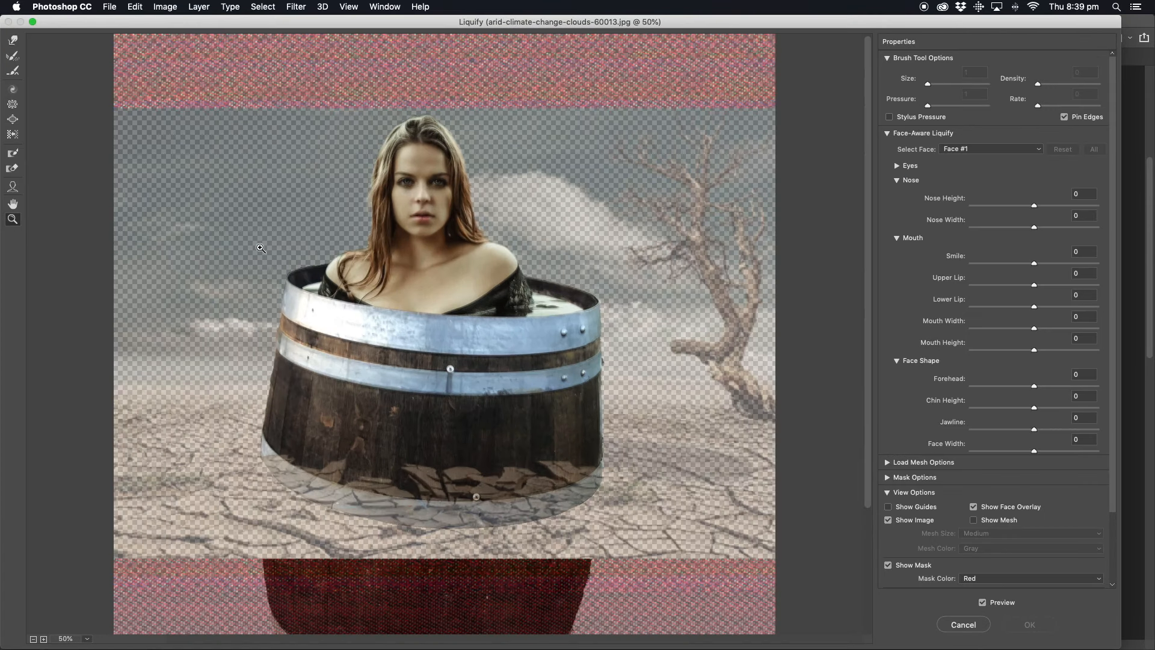
{"action": "left_click", "coordinate": [14, 41]}
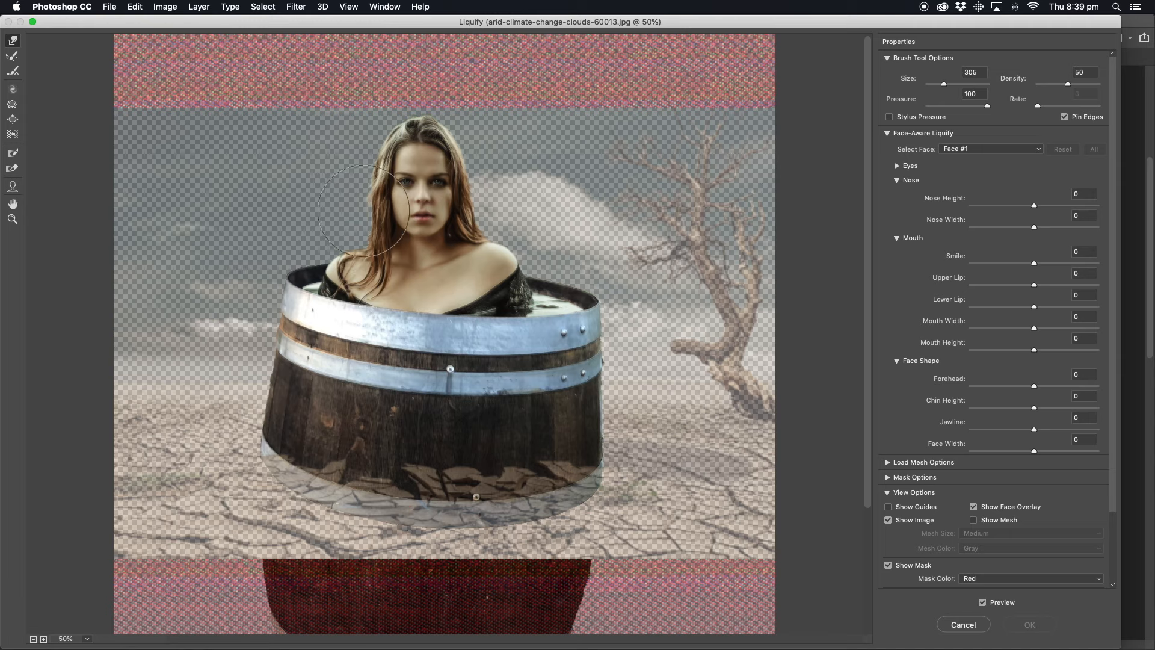
{"action": "left_click_drag", "start_coordinate": [944, 83], "coordinate": [947, 84]}
Warp the left side of the woman's hair, face, shoulder and barrel outward to the canvas's left edge and apply Liquify
{"action": "left_click_drag", "start_coordinate": [373, 179], "coordinate": [241, 145]}
{"action": "mouse_move", "coordinate": [372, 168]}
{"action": "left_mouse_down"}
{"action": "mouse_move", "coordinate": [179, 117]}
{"action": "mouse_move", "coordinate": [200, 130]}
{"action": "left_mouse_up"}
{"action": "left_click_drag", "start_coordinate": [350, 295], "coordinate": [148, 222]}
{"action": "left_click_drag", "start_coordinate": [371, 350], "coordinate": [160, 287]}
{"action": "mouse_move", "coordinate": [317, 386]}
{"action": "left_mouse_down"}
{"action": "mouse_move", "coordinate": [275, 380]}
{"action": "mouse_move", "coordinate": [148, 317]}
{"action": "left_mouse_up"}
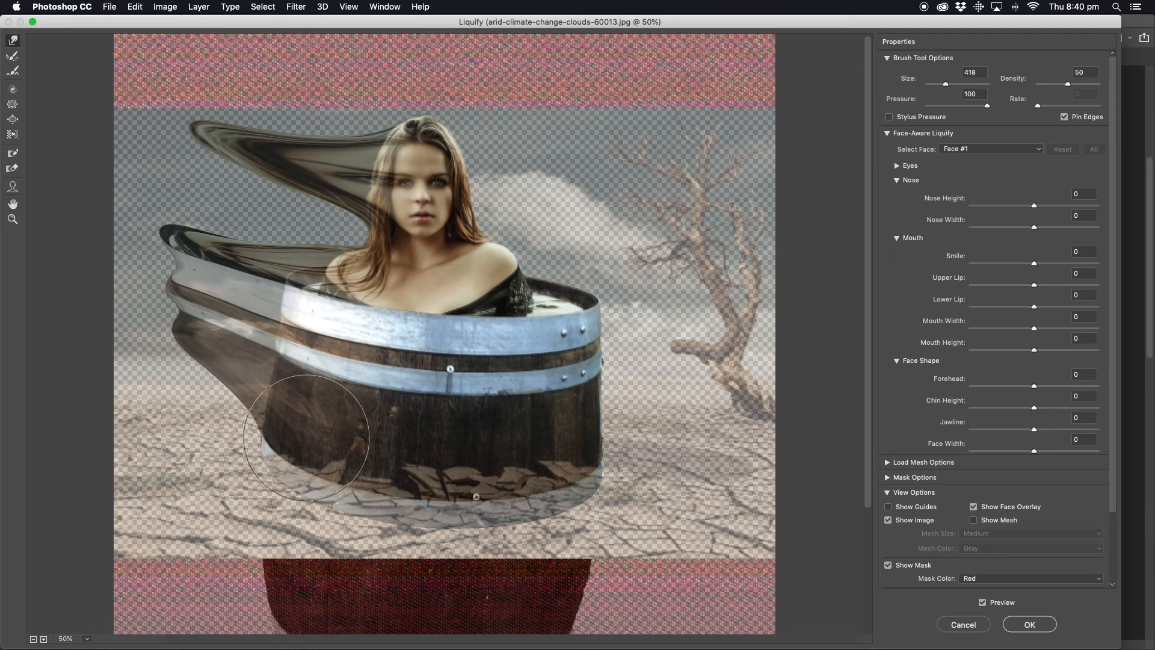
{"action": "left_click_drag", "start_coordinate": [296, 428], "coordinate": [114, 292]}
{"action": "left_click_drag", "start_coordinate": [319, 361], "coordinate": [120, 229]}
{"action": "left_click_drag", "start_coordinate": [344, 287], "coordinate": [115, 198]}
{"action": "left_click_drag", "start_coordinate": [374, 235], "coordinate": [94, 154]}
{"action": "left_click_drag", "start_coordinate": [284, 212], "coordinate": [64, 163]}
{"action": "left_click_drag", "start_coordinate": [239, 172], "coordinate": [77, 124]}
{"action": "left_click_drag", "start_coordinate": [363, 180], "coordinate": [115, 129]}
{"action": "left_click_drag", "start_coordinate": [278, 229], "coordinate": [96, 186]}
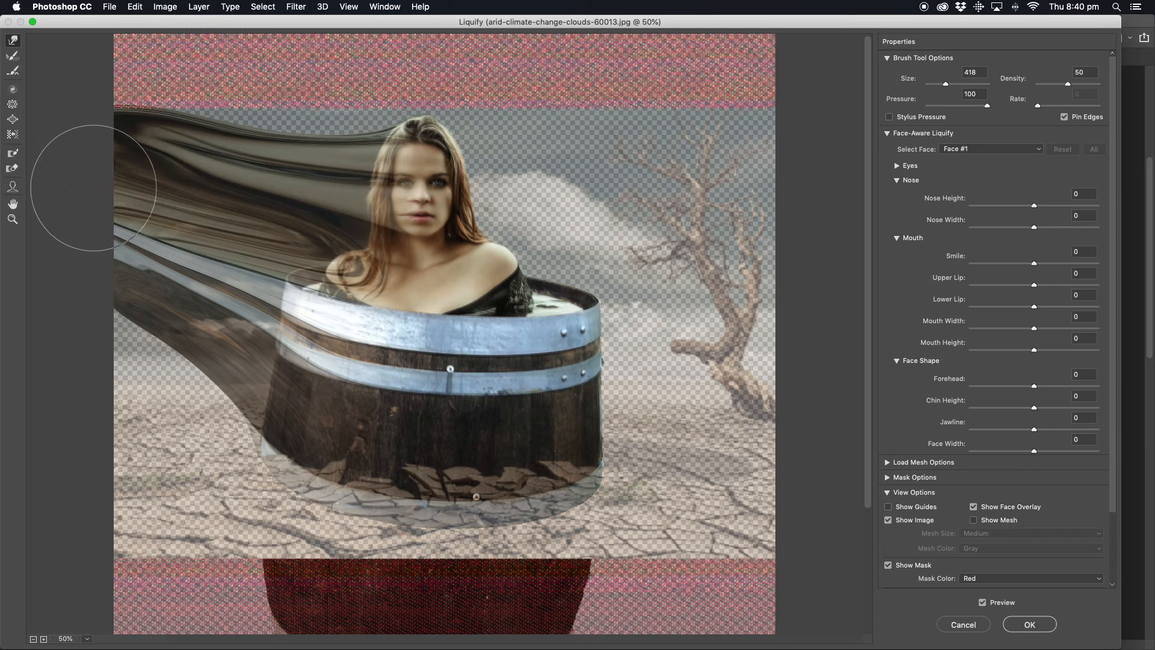
{"action": "left_click", "coordinate": [1030, 625]}
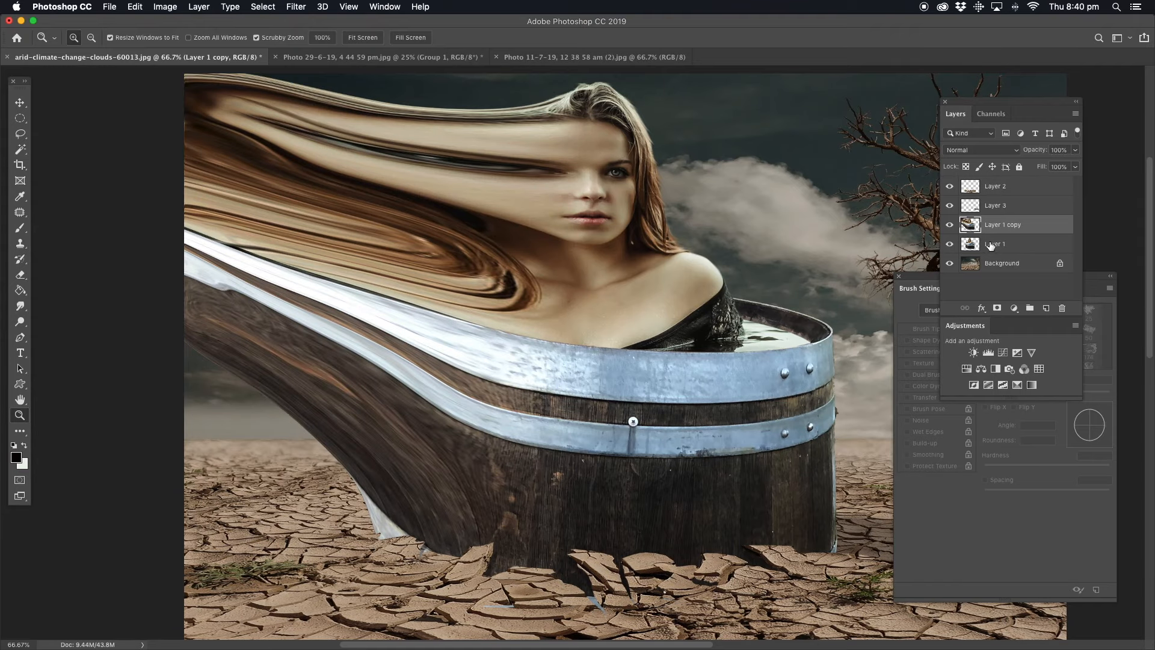
Move Layer 1 above Layer 1 copy and choose the 284 px disintegration brush tip for the Eraser
{"action": "left_click_drag", "start_coordinate": [991, 245], "coordinate": [984, 224]}
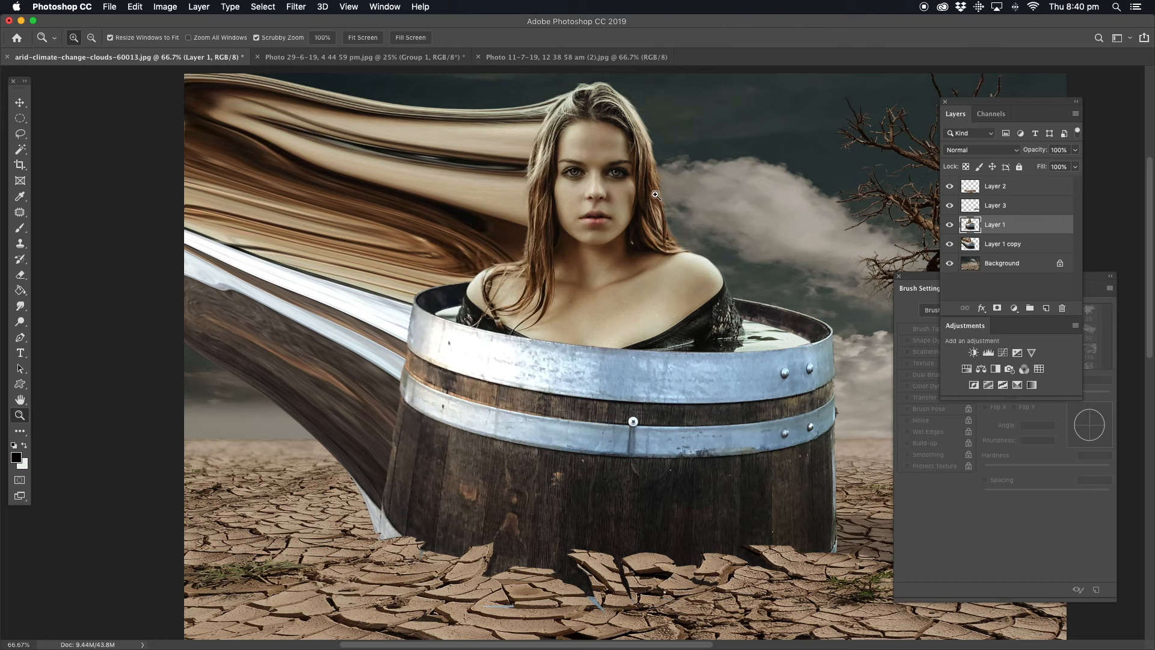
{"action": "left_click", "coordinate": [20, 277]}
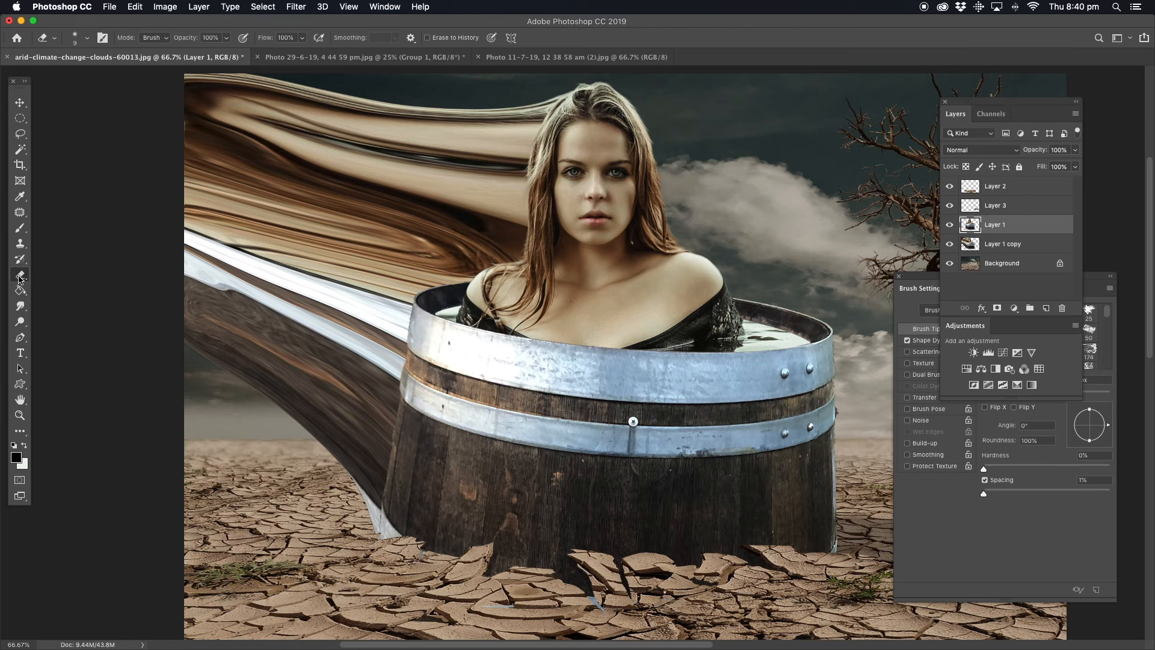
{"action": "left_click", "coordinate": [65, 277]}
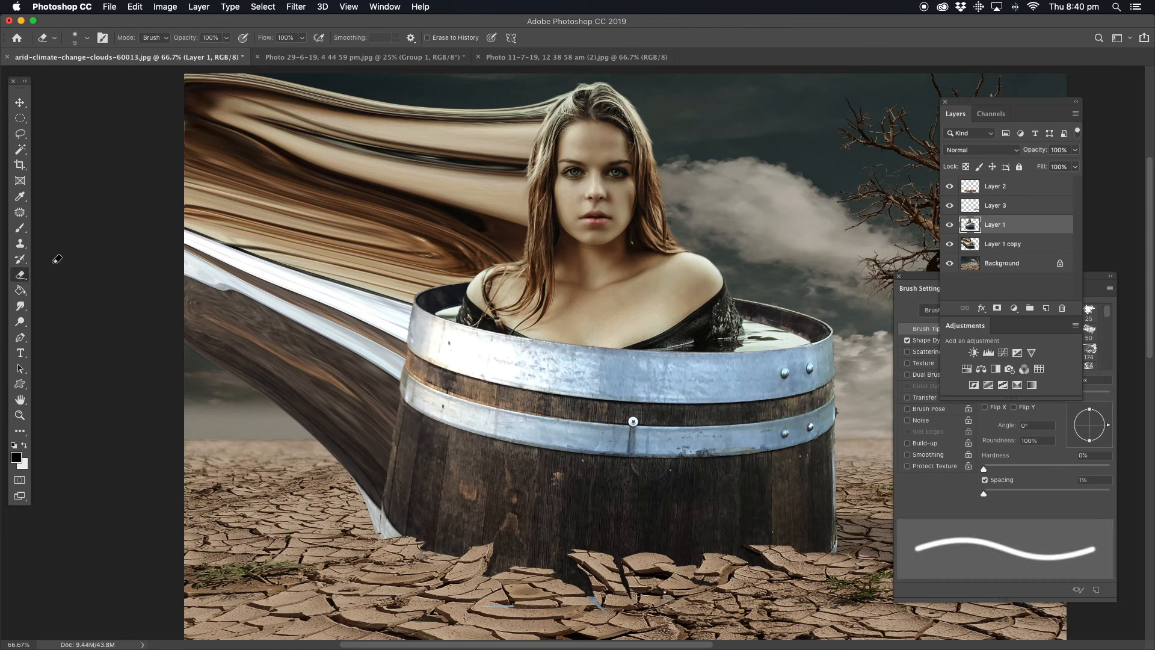
{"action": "left_click", "coordinate": [962, 496]}
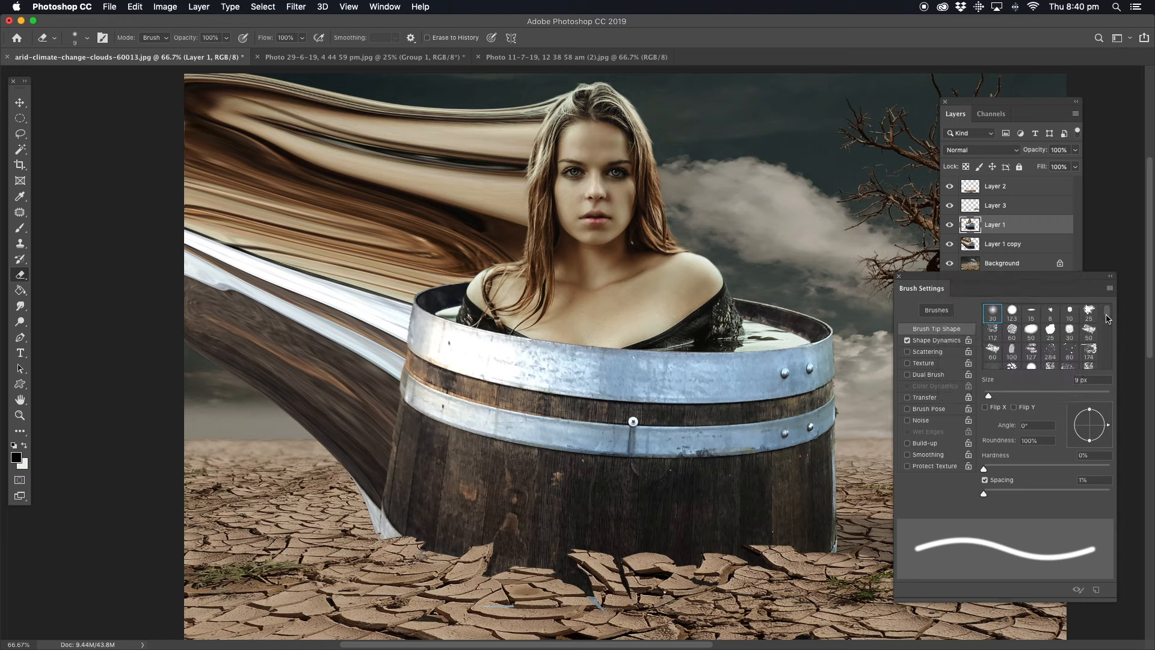
{"action": "left_click", "coordinate": [1050, 354]}
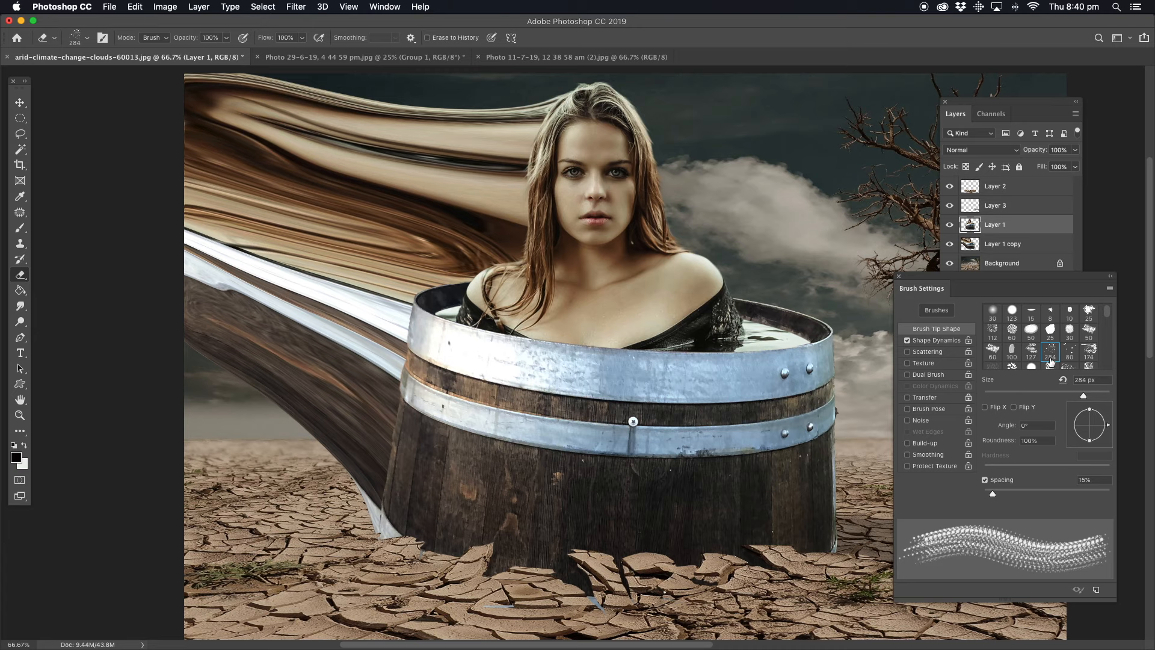
{"action": "left_click", "coordinate": [87, 40]}
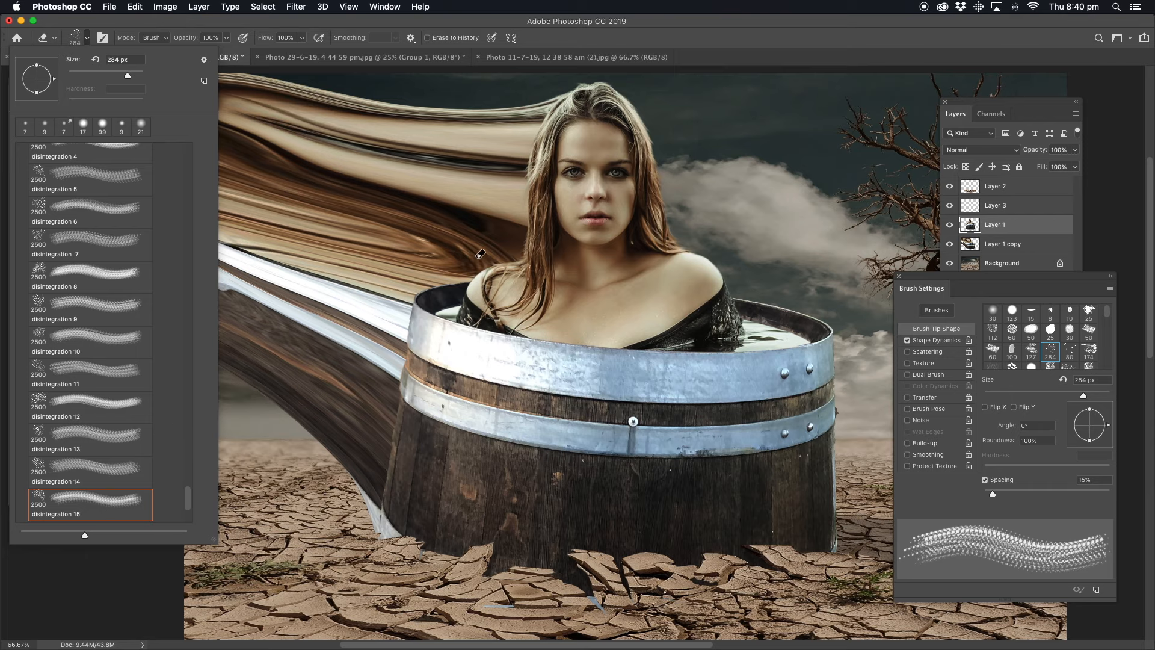
Erase splatter spots on Layer 1 across the left side of the woman's face, hair and shoulder with the 284 px brush
{"action": "left_click", "coordinate": [541, 201]}
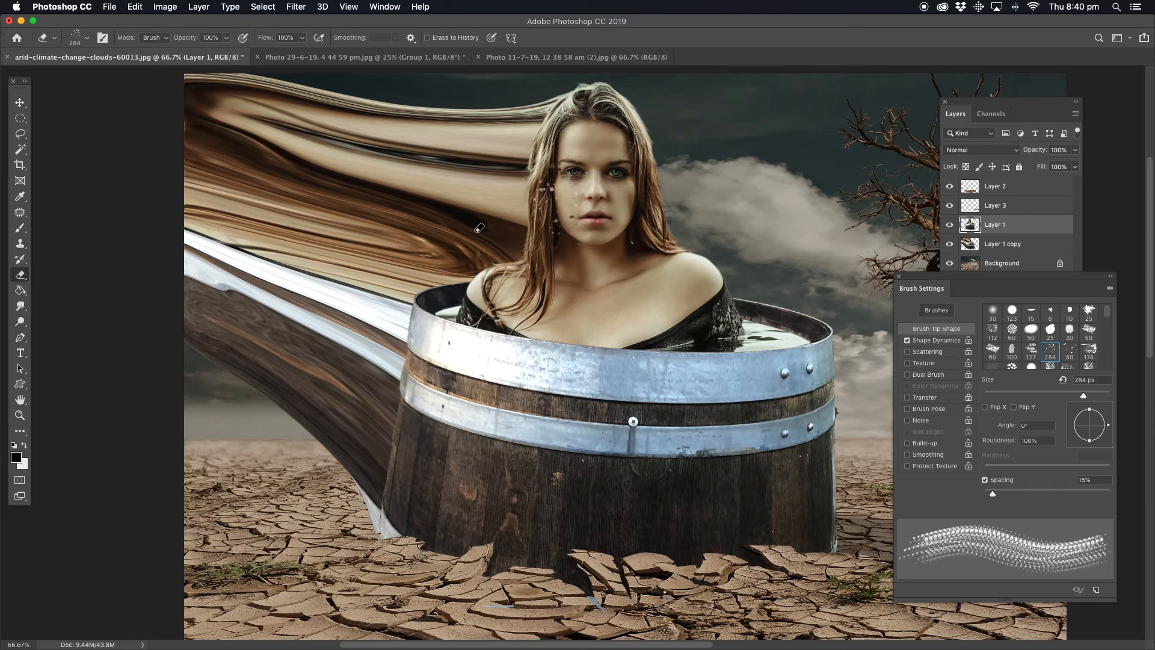
{"action": "left_click", "coordinate": [20, 415]}
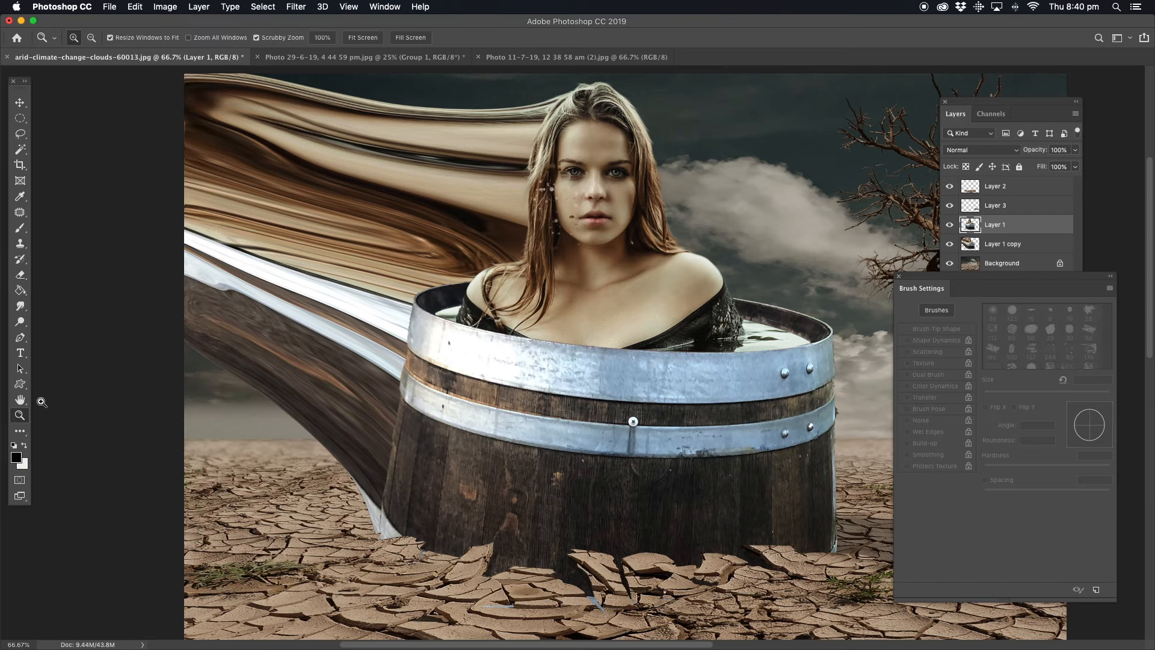
{"action": "left_click", "coordinate": [566, 193]}
{"action": "left_click", "coordinate": [561, 169]}
{"action": "left_click", "coordinate": [522, 221]}
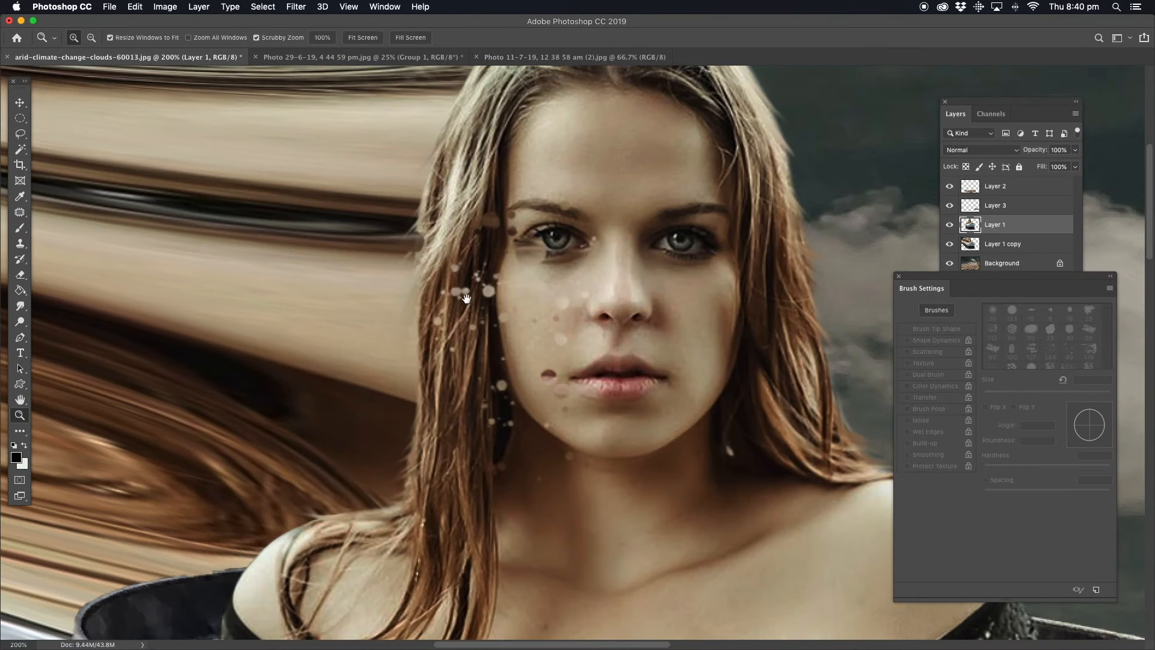
{"action": "left_click", "coordinate": [22, 275]}
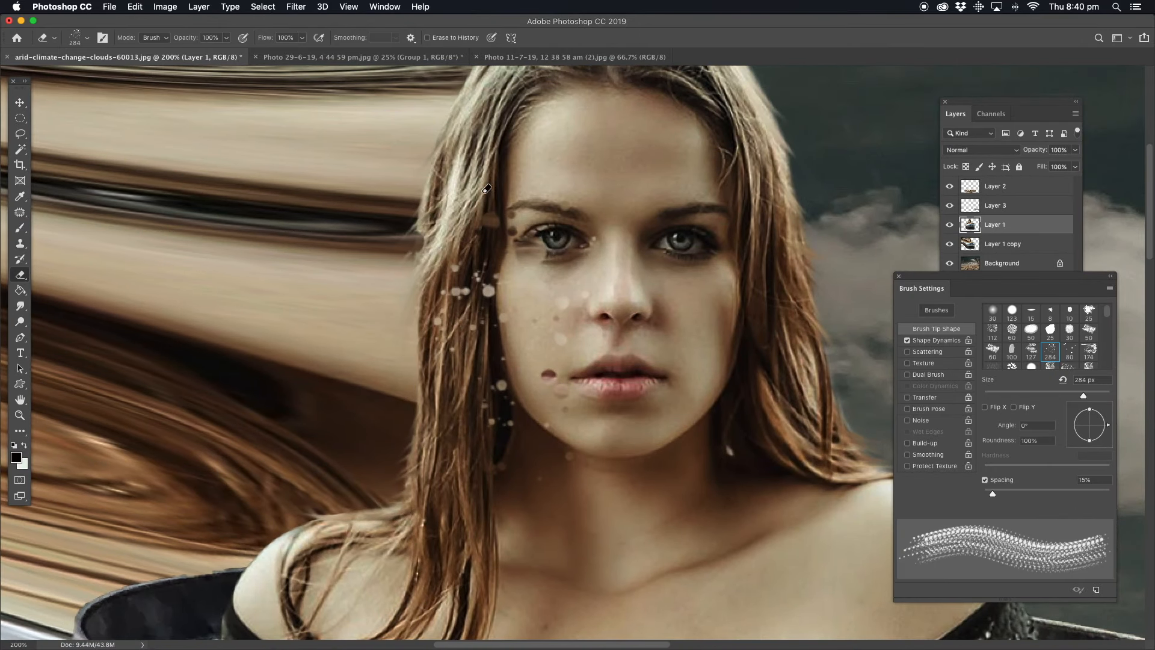
{"action": "left_click", "coordinate": [451, 364]}
{"action": "left_click", "coordinate": [406, 484]}
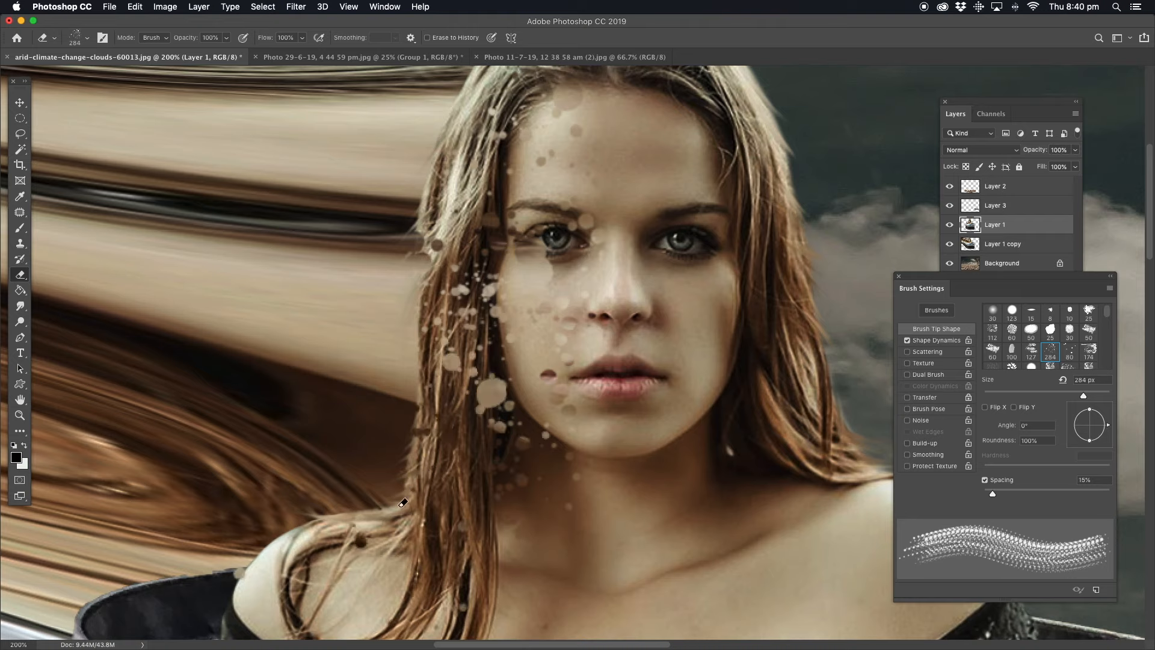
{"action": "left_click", "coordinate": [292, 511]}
{"action": "left_click", "coordinate": [435, 415]}
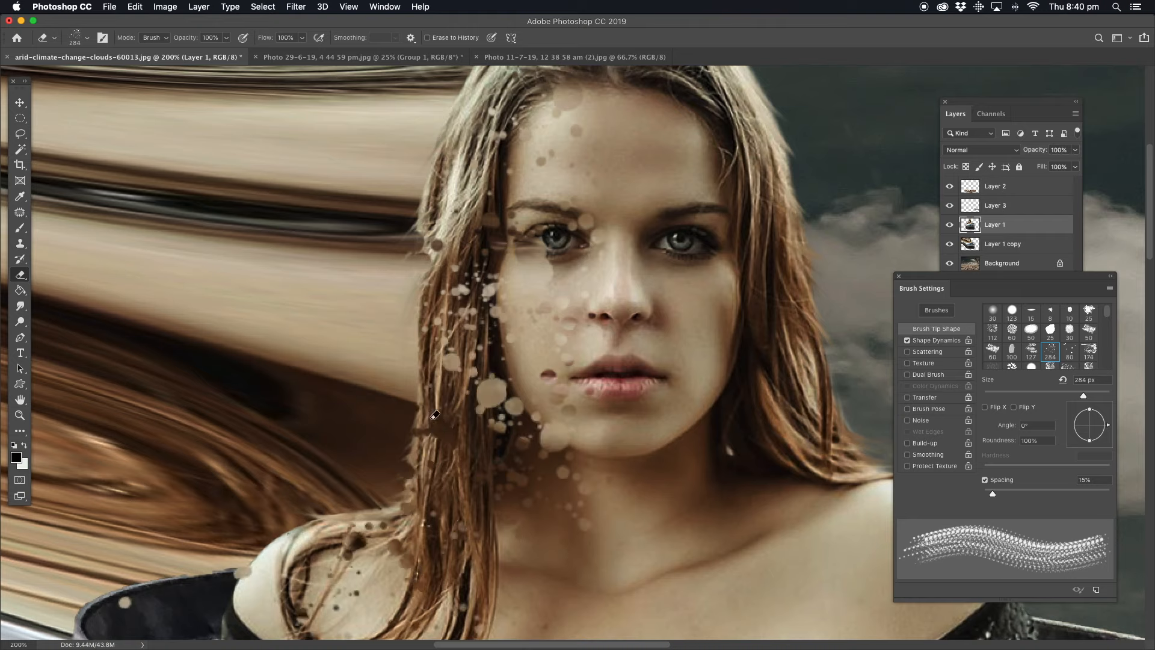
Hide Layer 1 copy and erase finer speckles along the hair's left edge on Layer 1 with a smaller disintegration brush
{"action": "left_click", "coordinate": [1044, 395]}
{"action": "left_click", "coordinate": [949, 243]}
{"action": "left_click", "coordinate": [949, 263]}
{"action": "left_click", "coordinate": [950, 263]}
{"action": "mouse_move", "coordinate": [437, 219]}
{"action": "left_mouse_down"}
{"action": "mouse_move", "coordinate": [453, 126]}
{"action": "mouse_move", "coordinate": [420, 196]}
{"action": "mouse_move", "coordinate": [426, 228]}
{"action": "mouse_move", "coordinate": [394, 304]}
{"action": "mouse_move", "coordinate": [404, 317]}
{"action": "mouse_move", "coordinate": [385, 337]}
{"action": "mouse_move", "coordinate": [430, 388]}
{"action": "mouse_move", "coordinate": [401, 414]}
{"action": "mouse_move", "coordinate": [429, 451]}
{"action": "mouse_move", "coordinate": [370, 524]}
{"action": "mouse_move", "coordinate": [277, 534]}
{"action": "mouse_move", "coordinate": [403, 523]}
{"action": "mouse_move", "coordinate": [415, 496]}
{"action": "mouse_move", "coordinate": [400, 390]}
{"action": "mouse_move", "coordinate": [448, 142]}
{"action": "mouse_move", "coordinate": [444, 226]}
{"action": "left_mouse_up"}
{"action": "left_click_drag", "start_coordinate": [375, 244], "coordinate": [356, 349]}
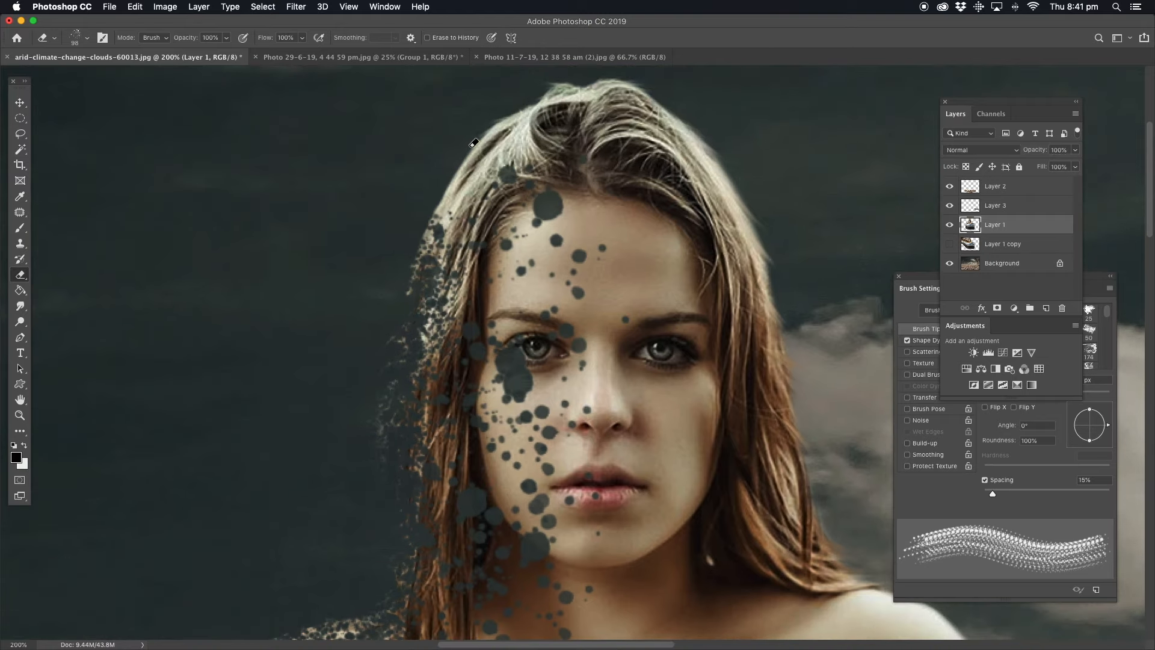
{"action": "mouse_move", "coordinate": [474, 142]}
{"action": "left_mouse_down"}
{"action": "mouse_move", "coordinate": [412, 235]}
{"action": "mouse_move", "coordinate": [450, 125]}
{"action": "mouse_move", "coordinate": [398, 207]}
{"action": "mouse_move", "coordinate": [375, 304]}
{"action": "mouse_move", "coordinate": [460, 129]}
{"action": "mouse_move", "coordinate": [373, 384]}
{"action": "left_mouse_up"}
Erase speckles on Layer 1 along the left shoulder and down the barrel's left rim, metal bands and wood
{"action": "mouse_move", "coordinate": [353, 507]}
{"action": "left_mouse_down"}
{"action": "mouse_move", "coordinate": [322, 403]}
{"action": "mouse_move", "coordinate": [369, 201]}
{"action": "left_mouse_up"}
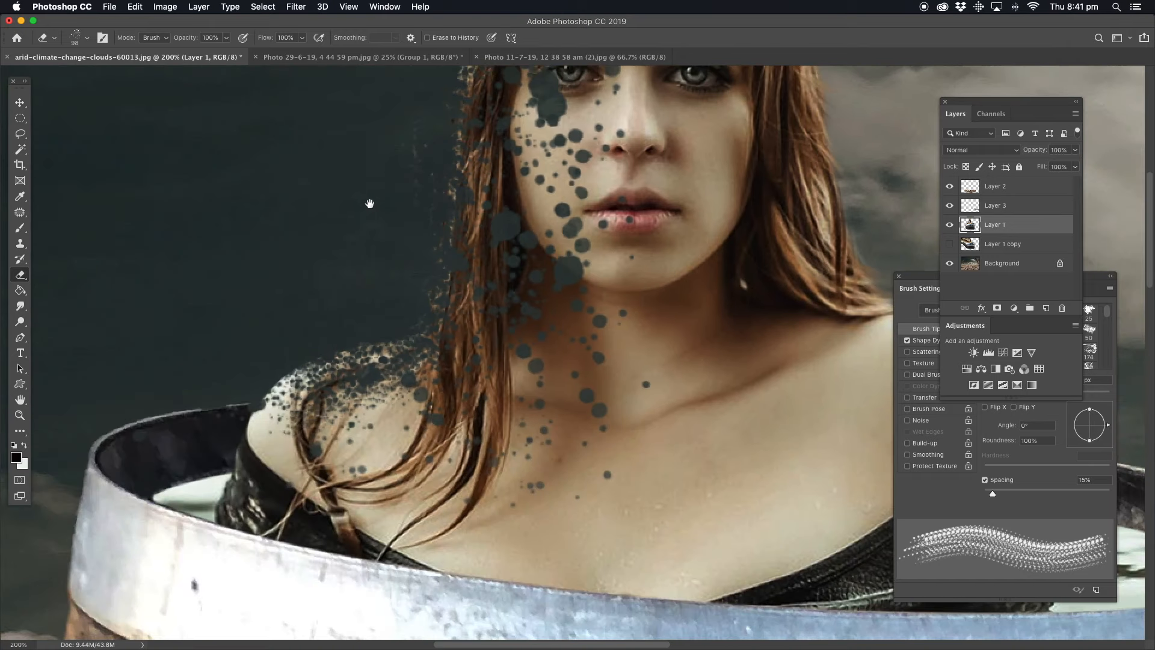
{"action": "mouse_move", "coordinate": [347, 324]}
{"action": "left_mouse_down"}
{"action": "mouse_move", "coordinate": [274, 377]}
{"action": "mouse_move", "coordinate": [304, 355]}
{"action": "mouse_move", "coordinate": [247, 416]}
{"action": "mouse_move", "coordinate": [260, 368]}
{"action": "mouse_move", "coordinate": [218, 413]}
{"action": "mouse_move", "coordinate": [295, 351]}
{"action": "mouse_move", "coordinate": [412, 307]}
{"action": "mouse_move", "coordinate": [296, 377]}
{"action": "left_mouse_up"}
{"action": "left_click_drag", "start_coordinate": [233, 323], "coordinate": [467, 240]}
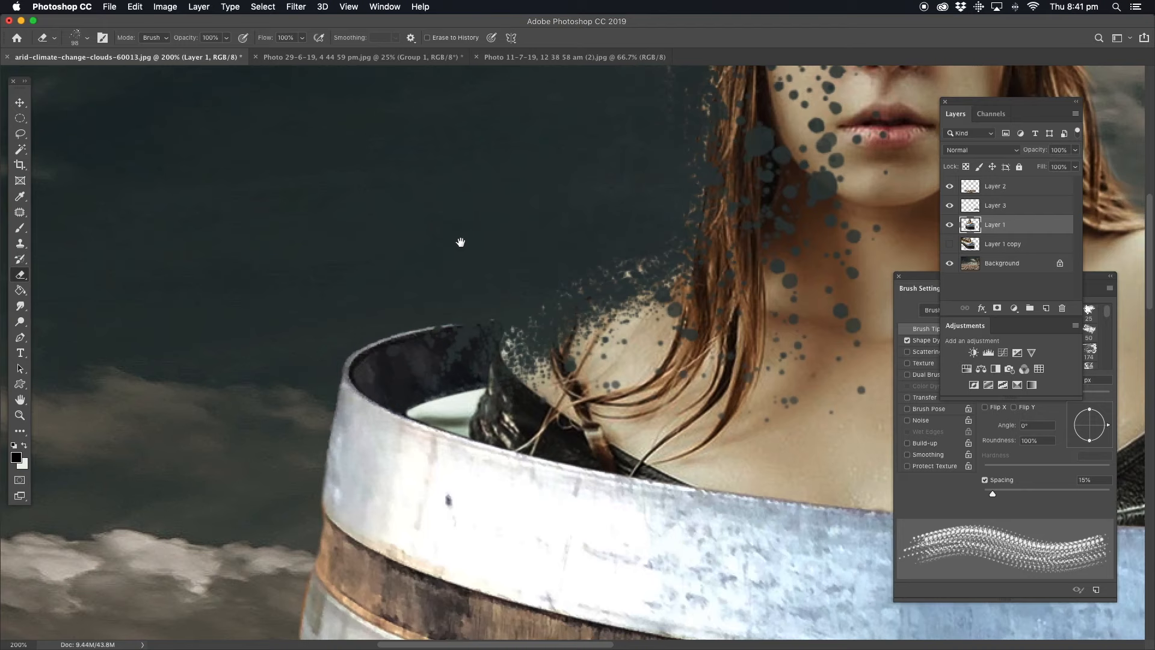
{"action": "mouse_move", "coordinate": [305, 342]}
{"action": "left_mouse_down"}
{"action": "mouse_move", "coordinate": [264, 389]}
{"action": "mouse_move", "coordinate": [260, 517]}
{"action": "mouse_move", "coordinate": [284, 436]}
{"action": "mouse_move", "coordinate": [313, 402]}
{"action": "mouse_move", "coordinate": [279, 491]}
{"action": "mouse_move", "coordinate": [282, 446]}
{"action": "mouse_move", "coordinate": [315, 434]}
{"action": "mouse_move", "coordinate": [296, 489]}
{"action": "left_mouse_up"}
{"action": "left_click_drag", "start_coordinate": [279, 451], "coordinate": [307, 259]}
{"action": "mouse_move", "coordinate": [328, 340]}
{"action": "left_mouse_down"}
{"action": "mouse_move", "coordinate": [300, 406]}
{"action": "mouse_move", "coordinate": [280, 383]}
{"action": "mouse_move", "coordinate": [302, 322]}
{"action": "mouse_move", "coordinate": [324, 364]}
{"action": "mouse_move", "coordinate": [285, 405]}
{"action": "mouse_move", "coordinate": [309, 420]}
{"action": "mouse_move", "coordinate": [265, 454]}
{"action": "mouse_move", "coordinate": [274, 482]}
{"action": "mouse_move", "coordinate": [258, 528]}
{"action": "mouse_move", "coordinate": [281, 549]}
{"action": "mouse_move", "coordinate": [302, 474]}
{"action": "mouse_move", "coordinate": [284, 411]}
{"action": "mouse_move", "coordinate": [302, 355]}
{"action": "mouse_move", "coordinate": [309, 376]}
{"action": "mouse_move", "coordinate": [295, 393]}
{"action": "mouse_move", "coordinate": [285, 468]}
{"action": "mouse_move", "coordinate": [297, 442]}
{"action": "mouse_move", "coordinate": [263, 579]}
{"action": "mouse_move", "coordinate": [360, 220]}
{"action": "left_mouse_up"}
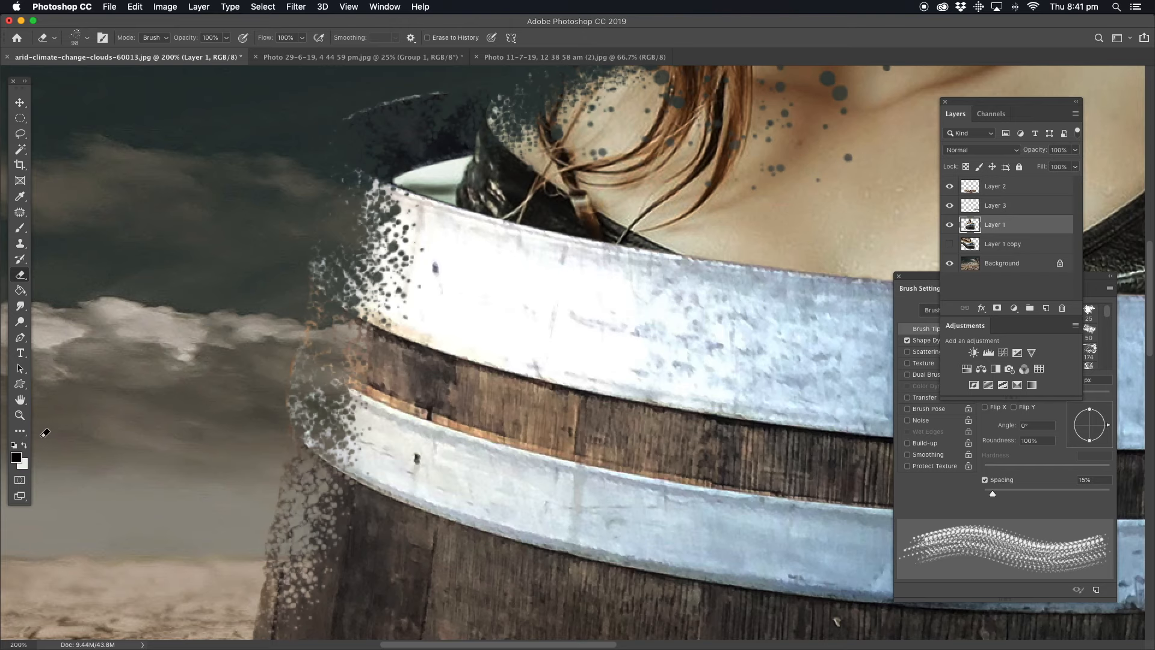
Extend the speckled erasing on Layer 1 from the barrel's left side up to the shoulder and the top of the hair
{"action": "left_click", "coordinate": [20, 415]}
{"action": "left_click", "coordinate": [460, 371], "text": "alt"}
{"action": "left_click", "coordinate": [460, 371], "text": "alt"}
{"action": "left_click_drag", "start_coordinate": [624, 412], "coordinate": [535, 419]}
{"action": "left_click", "coordinate": [20, 275]}
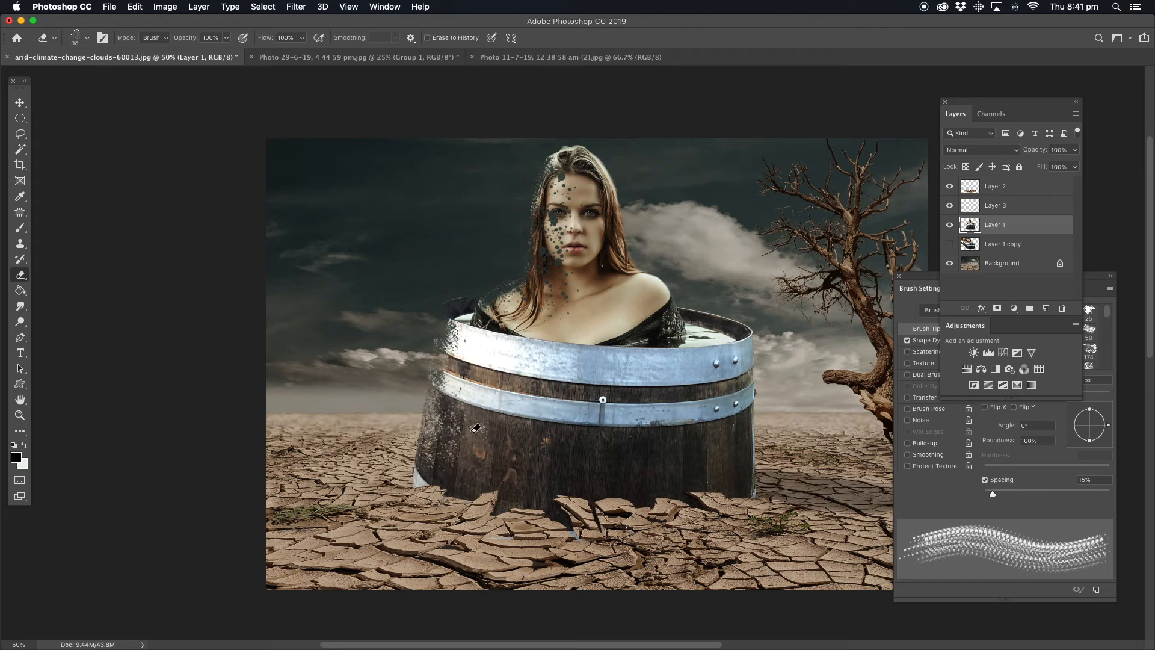
{"action": "mouse_move", "coordinate": [488, 374]}
{"action": "left_mouse_down"}
{"action": "mouse_move", "coordinate": [458, 348]}
{"action": "mouse_move", "coordinate": [481, 336]}
{"action": "mouse_move", "coordinate": [447, 332]}
{"action": "mouse_move", "coordinate": [518, 285]}
{"action": "mouse_move", "coordinate": [527, 254]}
{"action": "left_mouse_up"}
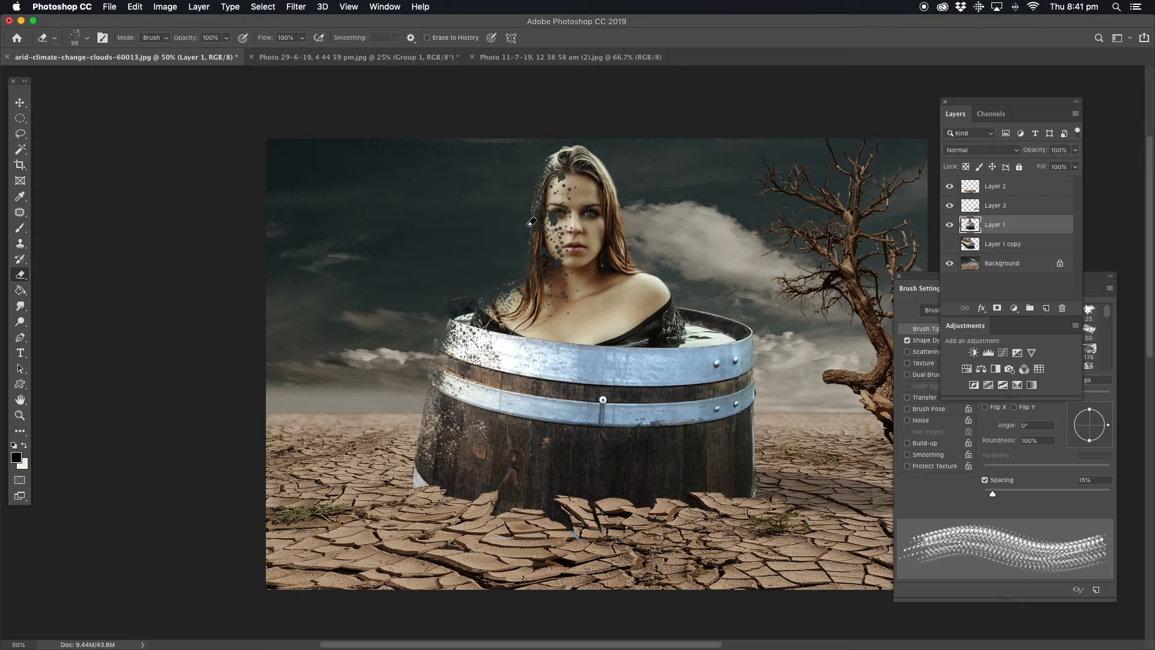
{"action": "left_click_drag", "start_coordinate": [553, 152], "coordinate": [547, 171]}
Show Layer 1 copy and erase speckles from its stretched streaks along the woman's head and the barrel's left side
{"action": "left_click", "coordinate": [950, 244]}
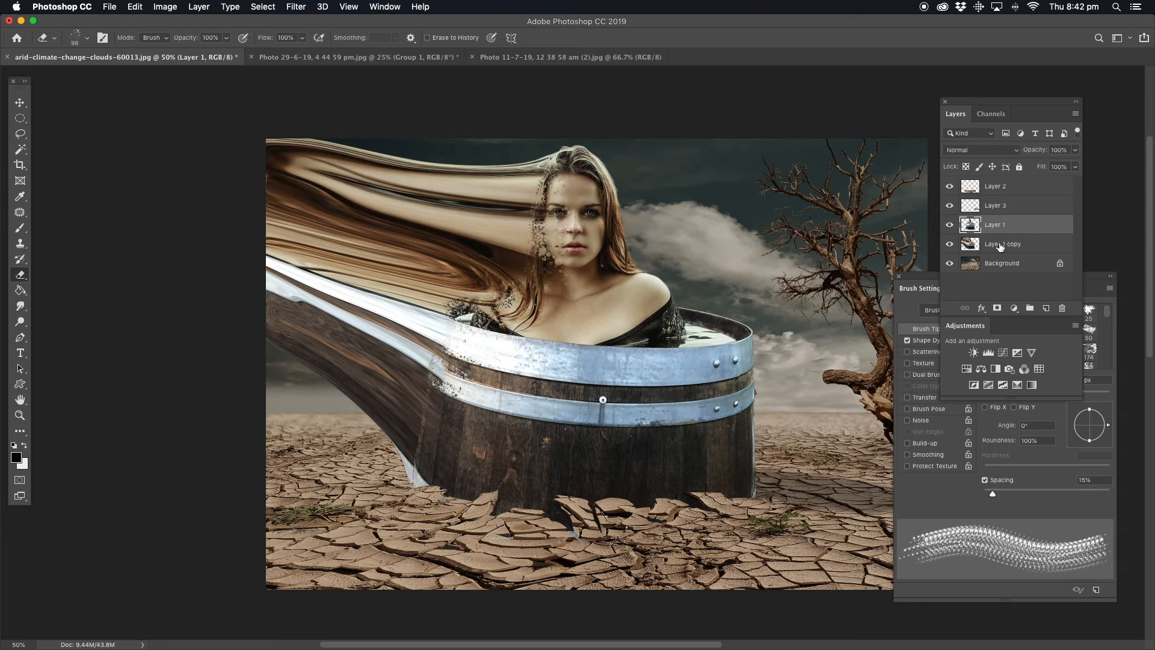
{"action": "left_click", "coordinate": [982, 246]}
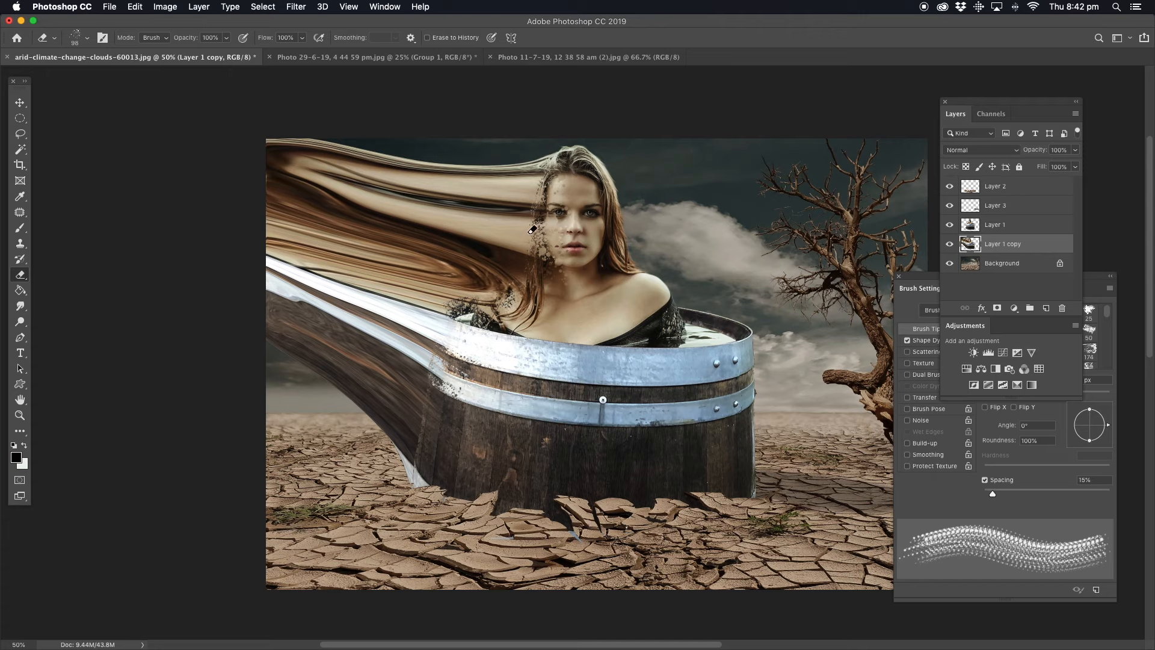
{"action": "mouse_move", "coordinate": [515, 230]}
{"action": "left_mouse_down"}
{"action": "mouse_move", "coordinate": [537, 186]}
{"action": "mouse_move", "coordinate": [514, 186]}
{"action": "mouse_move", "coordinate": [543, 171]}
{"action": "left_mouse_up"}
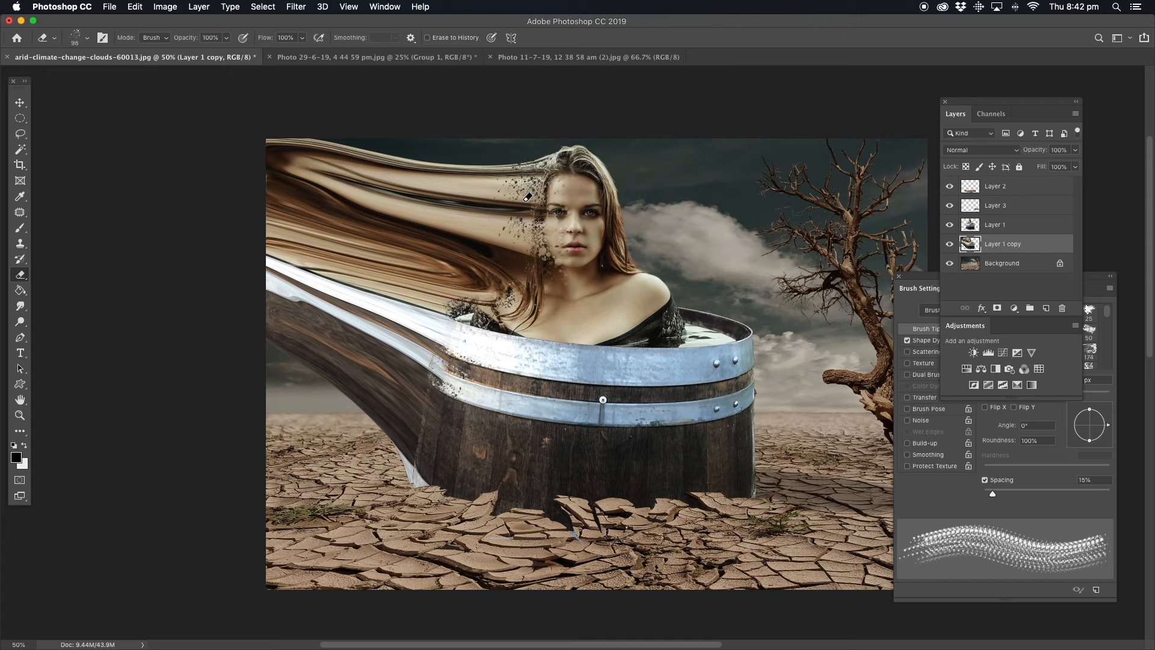
{"action": "mouse_move", "coordinate": [527, 211]}
{"action": "left_mouse_down"}
{"action": "mouse_move", "coordinate": [509, 254]}
{"action": "mouse_move", "coordinate": [521, 276]}
{"action": "mouse_move", "coordinate": [474, 304]}
{"action": "mouse_move", "coordinate": [434, 363]}
{"action": "mouse_move", "coordinate": [429, 460]}
{"action": "left_mouse_up"}
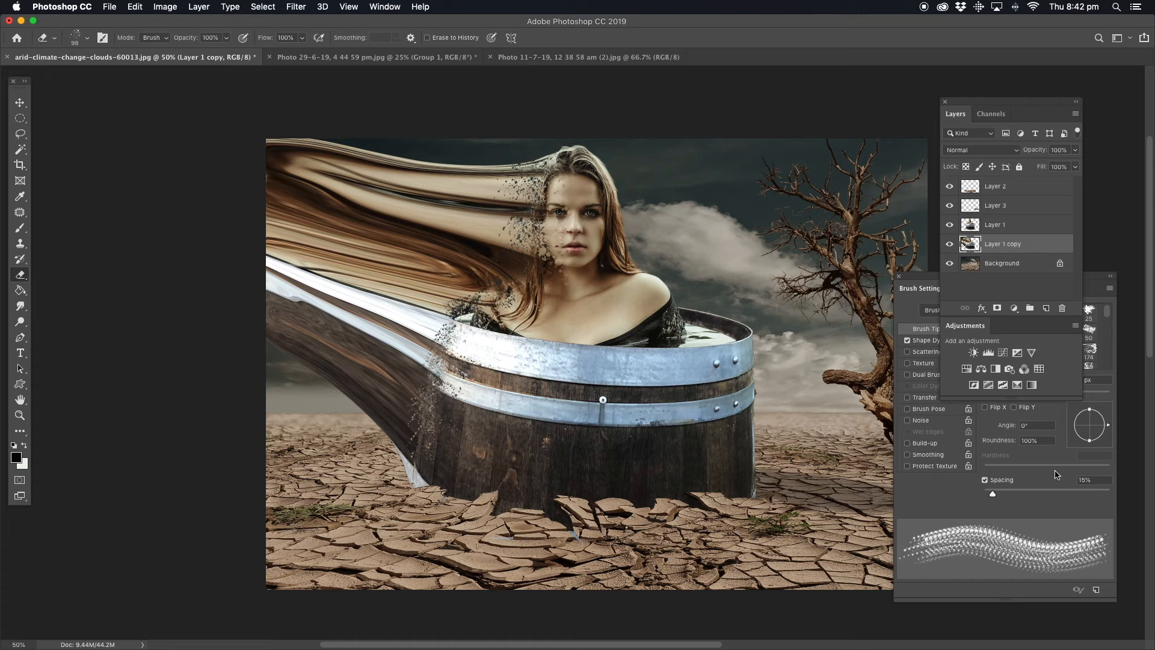
Set the eraser brush to 172 px and erase a cluster of speckles from the upper stretched streaks on Layer 1 copy
{"action": "left_click", "coordinate": [958, 499]}
{"action": "left_click", "coordinate": [1069, 396]}
{"action": "left_click_drag", "start_coordinate": [347, 189], "coordinate": [354, 184]}
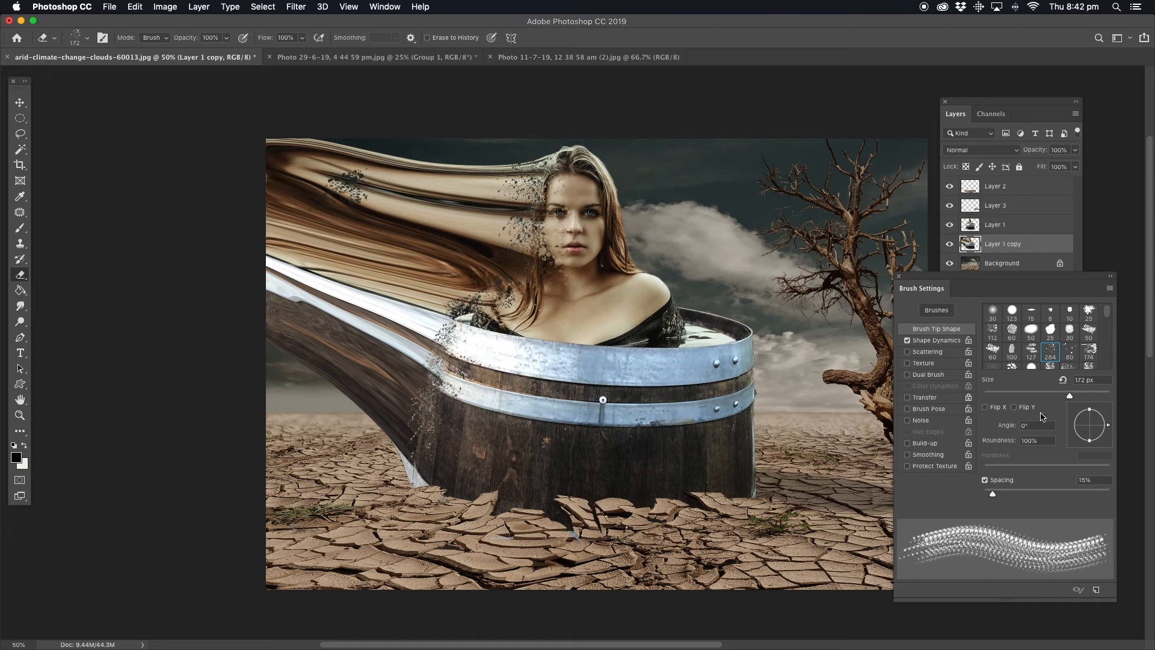
Enlarge the brush to 443 px and erase scattered speckles across the far left half of the hair and barrel streaks
{"action": "left_click", "coordinate": [1094, 396]}
{"action": "left_click", "coordinate": [365, 184]}
{"action": "left_click", "coordinate": [317, 206]}
{"action": "left_click", "coordinate": [324, 263]}
{"action": "left_click", "coordinate": [350, 307]}
{"action": "left_click", "coordinate": [279, 293]}
{"action": "left_click", "coordinate": [279, 199]}
{"action": "left_click", "coordinate": [276, 175]}
{"action": "left_click", "coordinate": [398, 182]}
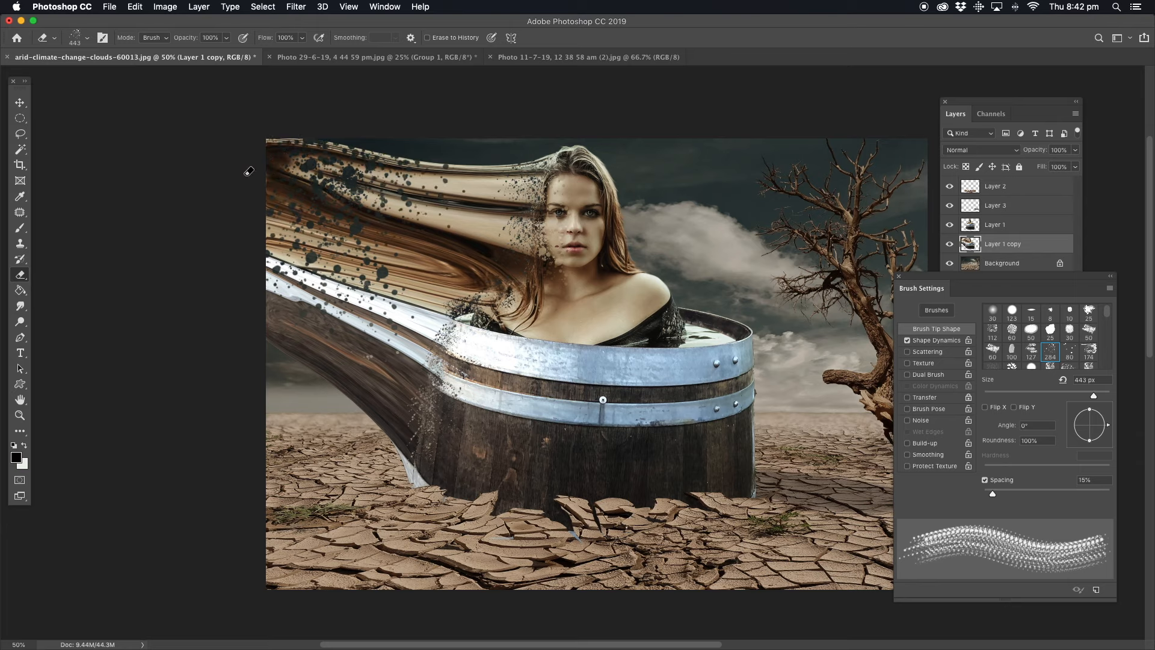
{"action": "left_click", "coordinate": [286, 194]}
{"action": "left_click", "coordinate": [298, 263]}
{"action": "left_click", "coordinate": [292, 299]}
{"action": "left_click", "coordinate": [326, 333]}
{"action": "left_click", "coordinate": [343, 352]}
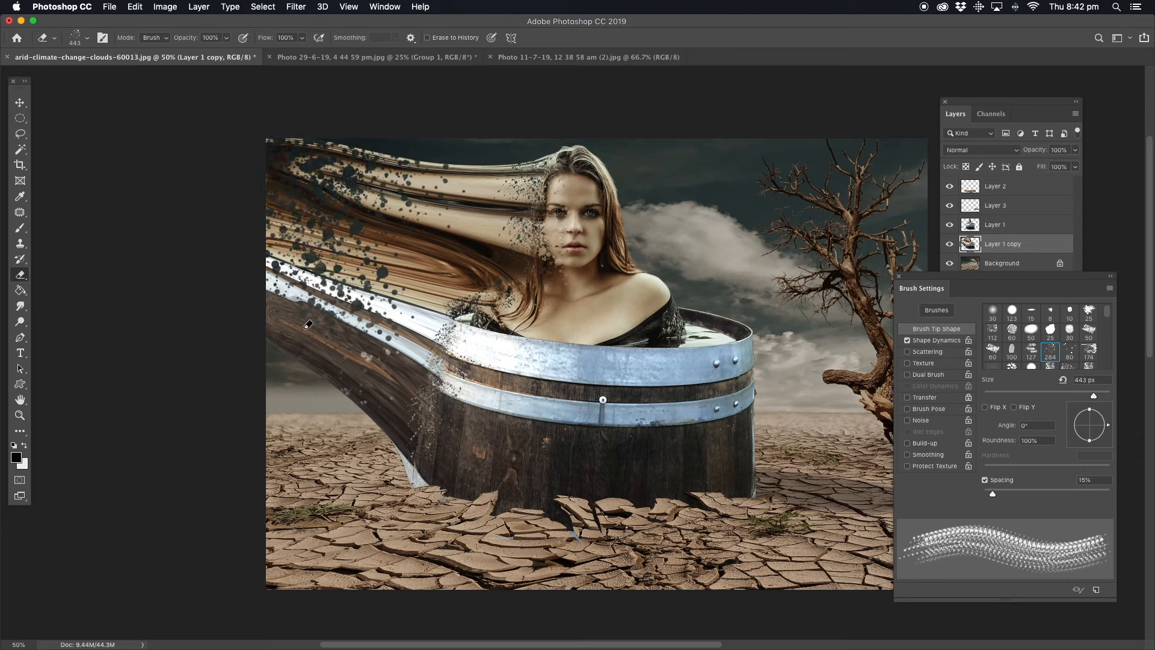
{"action": "left_click", "coordinate": [297, 319]}
{"action": "left_click", "coordinate": [284, 316]}
{"action": "left_click", "coordinate": [283, 342]}
{"action": "left_click", "coordinate": [314, 350]}
{"action": "left_click", "coordinate": [338, 353]}
{"action": "left_click", "coordinate": [291, 263]}
{"action": "left_click", "coordinate": [284, 248]}
{"action": "left_click", "coordinate": [313, 247]}
{"action": "left_click", "coordinate": [349, 250]}
{"action": "left_click", "coordinate": [403, 214]}
{"action": "left_click", "coordinate": [344, 190]}
{"action": "left_click", "coordinate": [316, 224]}
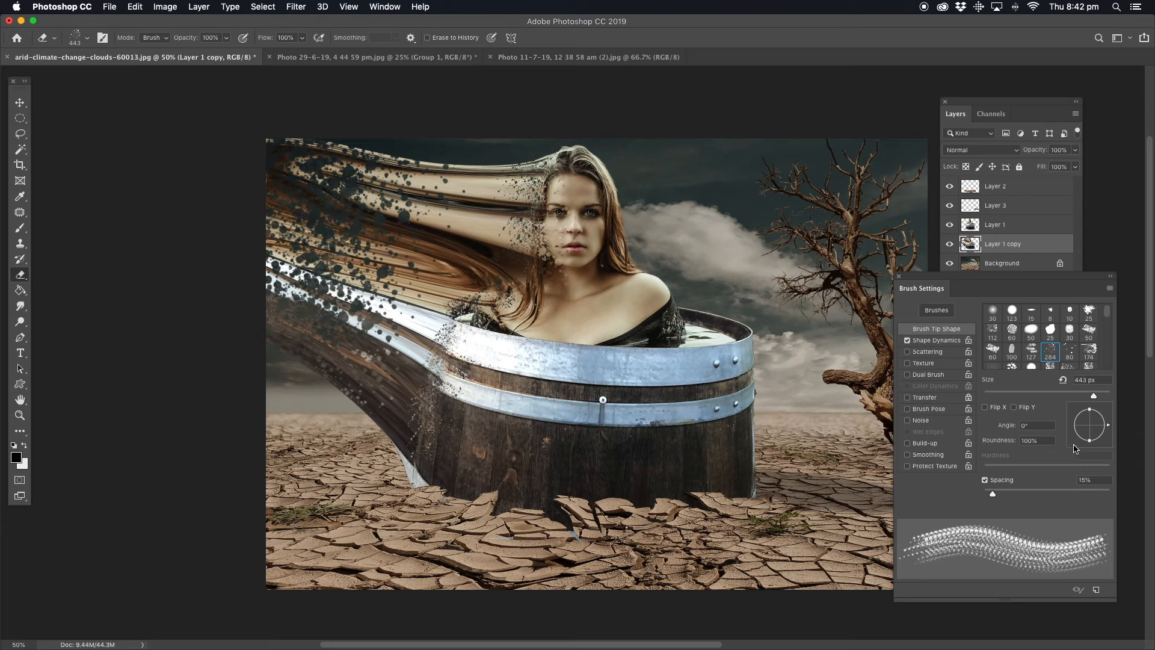
Rotate the brush tip to 140° and erase more speckles throughout the streaks, from the far left to the woman's face and barrel edge
{"action": "left_click_drag", "start_coordinate": [1104, 430], "coordinate": [1071, 409]}
{"action": "left_click", "coordinate": [300, 241]}
{"action": "left_click", "coordinate": [305, 212]}
{"action": "left_click", "coordinate": [335, 216]}
{"action": "left_click", "coordinate": [332, 230]}
{"action": "left_click", "coordinate": [290, 258]}
{"action": "left_click", "coordinate": [294, 287]}
{"action": "left_click", "coordinate": [308, 328]}
{"action": "left_click", "coordinate": [365, 357]}
{"action": "left_click", "coordinate": [397, 306]}
{"action": "left_click", "coordinate": [399, 283]}
{"action": "left_click", "coordinate": [429, 258]}
{"action": "left_click", "coordinate": [453, 236]}
{"action": "left_click", "coordinate": [451, 181]}
{"action": "left_click", "coordinate": [443, 180]}
{"action": "left_click", "coordinate": [367, 176]}
{"action": "left_click", "coordinate": [411, 185]}
{"action": "left_click", "coordinate": [435, 215]}
{"action": "left_click", "coordinate": [374, 245]}
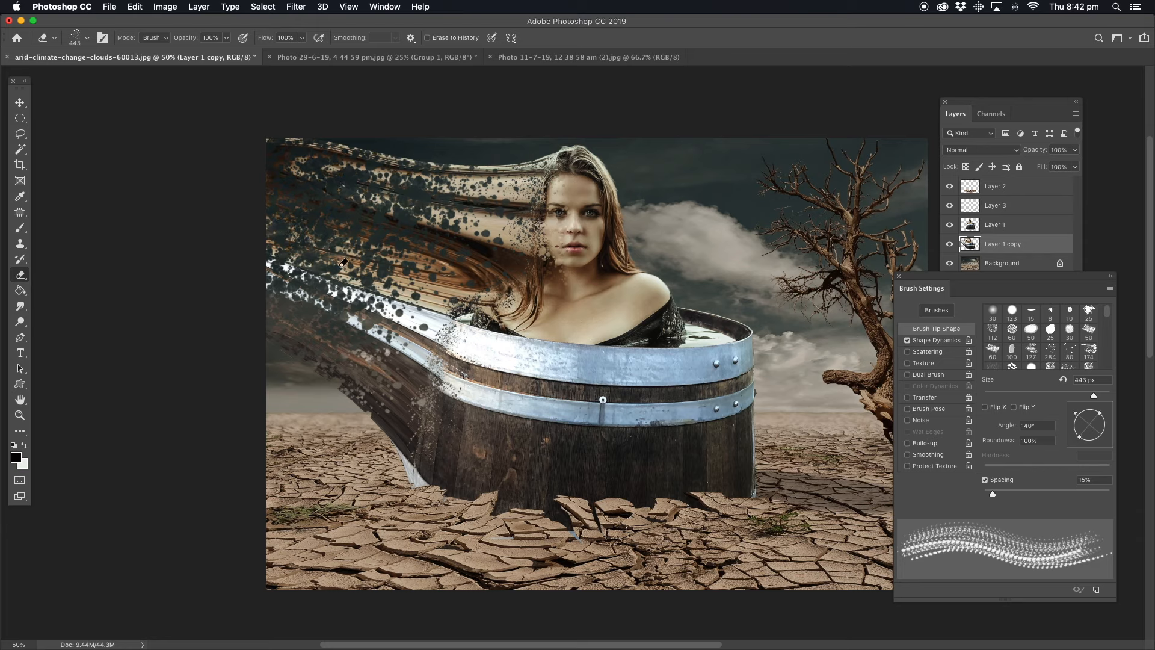
{"action": "left_click", "coordinate": [430, 274]}
{"action": "left_click", "coordinate": [423, 285]}
{"action": "left_click", "coordinate": [410, 338]}
{"action": "left_click", "coordinate": [415, 374]}
{"action": "left_click", "coordinate": [430, 388]}
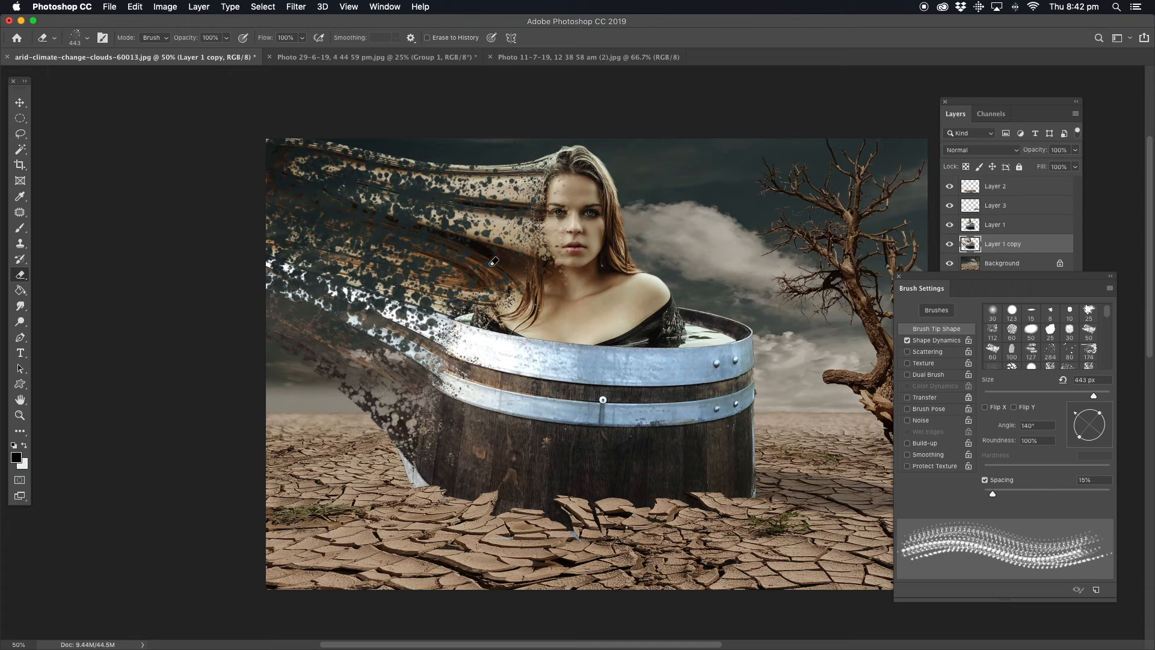
{"action": "left_click", "coordinate": [543, 179]}
{"action": "left_click", "coordinate": [543, 207]}
{"action": "left_click", "coordinate": [552, 182]}
Set the brush to 167 px and thin out the streaks' far left ends and the fragments beside the shoulder and barrel
{"action": "left_click", "coordinate": [1068, 397]}
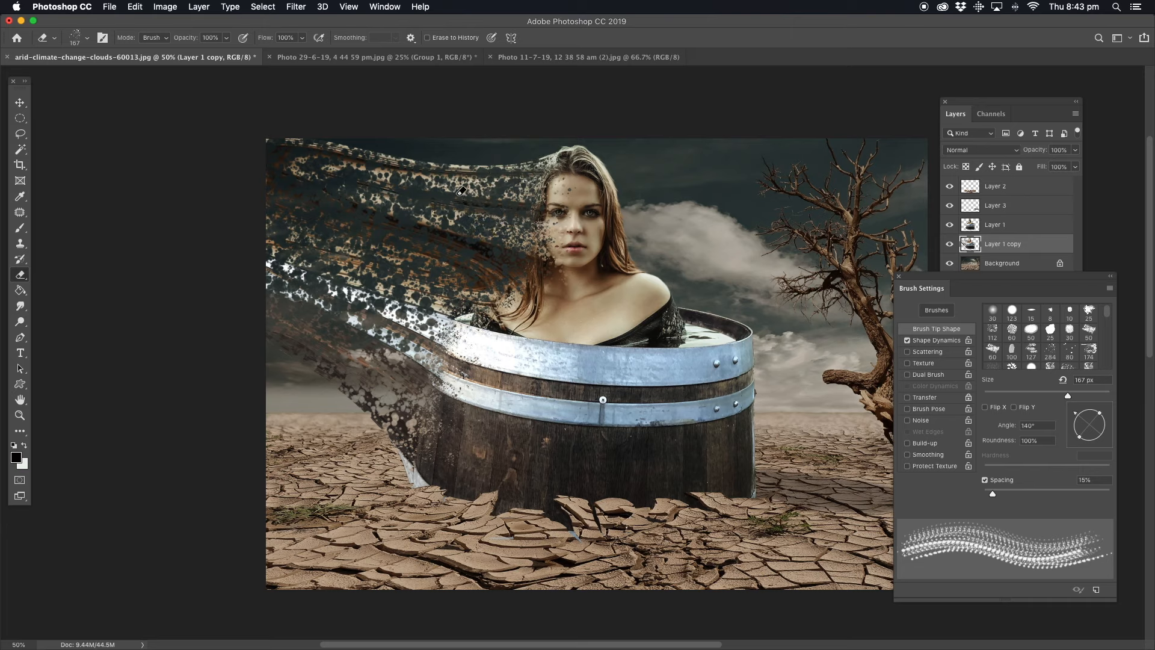
{"action": "mouse_move", "coordinate": [265, 199]}
{"action": "left_mouse_down"}
{"action": "mouse_move", "coordinate": [306, 145]}
{"action": "mouse_move", "coordinate": [273, 220]}
{"action": "mouse_move", "coordinate": [284, 271]}
{"action": "mouse_move", "coordinate": [296, 240]}
{"action": "mouse_move", "coordinate": [269, 317]}
{"action": "mouse_move", "coordinate": [291, 281]}
{"action": "mouse_move", "coordinate": [321, 389]}
{"action": "mouse_move", "coordinate": [376, 420]}
{"action": "mouse_move", "coordinate": [385, 448]}
{"action": "left_mouse_up"}
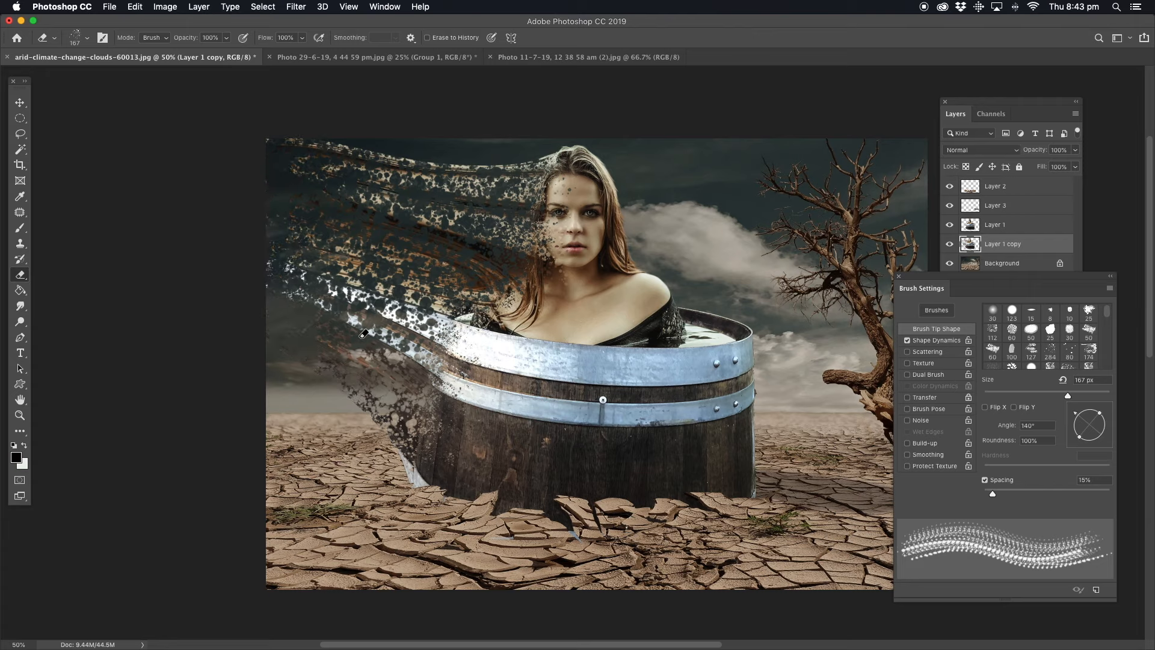
{"action": "mouse_move", "coordinate": [349, 349]}
{"action": "left_mouse_down"}
{"action": "mouse_move", "coordinate": [352, 311]}
{"action": "mouse_move", "coordinate": [325, 296]}
{"action": "mouse_move", "coordinate": [346, 297]}
{"action": "mouse_move", "coordinate": [284, 284]}
{"action": "mouse_move", "coordinate": [315, 269]}
{"action": "mouse_move", "coordinate": [328, 244]}
{"action": "mouse_move", "coordinate": [265, 196]}
{"action": "mouse_move", "coordinate": [339, 197]}
{"action": "mouse_move", "coordinate": [323, 214]}
{"action": "mouse_move", "coordinate": [345, 206]}
{"action": "mouse_move", "coordinate": [364, 193]}
{"action": "mouse_move", "coordinate": [310, 154]}
{"action": "mouse_move", "coordinate": [395, 163]}
{"action": "mouse_move", "coordinate": [396, 148]}
{"action": "mouse_move", "coordinate": [295, 141]}
{"action": "left_mouse_up"}
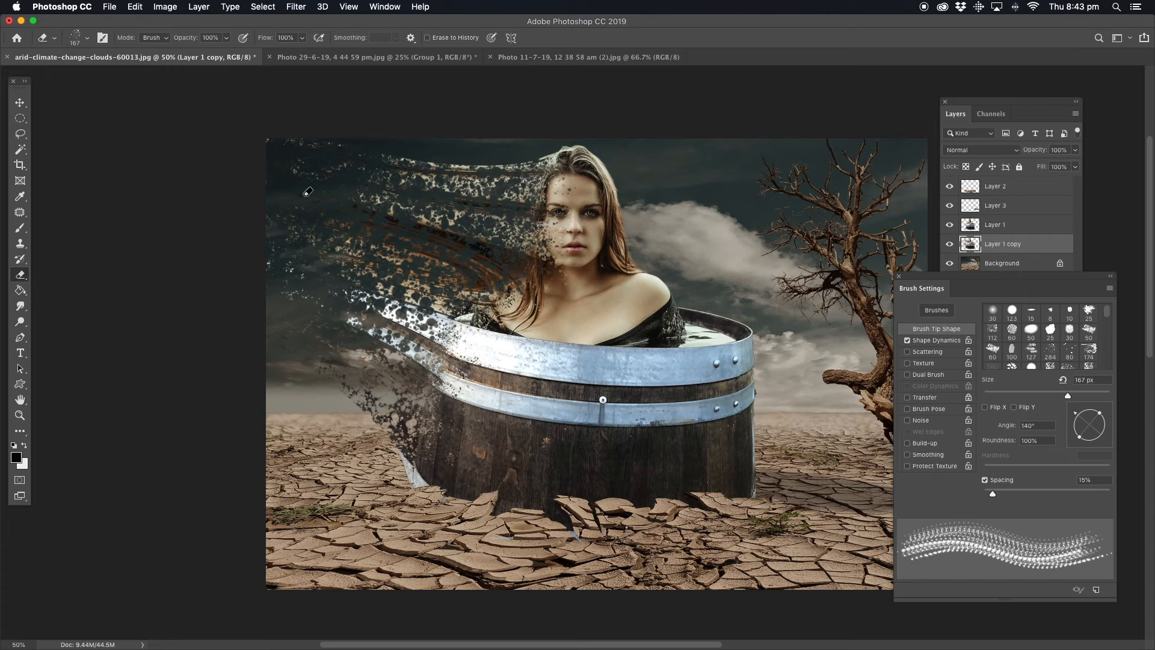
{"action": "mouse_move", "coordinate": [354, 259]}
{"action": "left_mouse_down"}
{"action": "mouse_move", "coordinate": [380, 271]}
{"action": "mouse_move", "coordinate": [351, 264]}
{"action": "mouse_move", "coordinate": [345, 245]}
{"action": "mouse_move", "coordinate": [423, 290]}
{"action": "mouse_move", "coordinate": [412, 265]}
{"action": "mouse_move", "coordinate": [447, 284]}
{"action": "left_mouse_up"}
{"action": "mouse_move", "coordinate": [411, 326]}
{"action": "left_mouse_down"}
{"action": "mouse_move", "coordinate": [454, 330]}
{"action": "mouse_move", "coordinate": [415, 320]}
{"action": "mouse_move", "coordinate": [444, 329]}
{"action": "mouse_move", "coordinate": [429, 355]}
{"action": "left_mouse_up"}
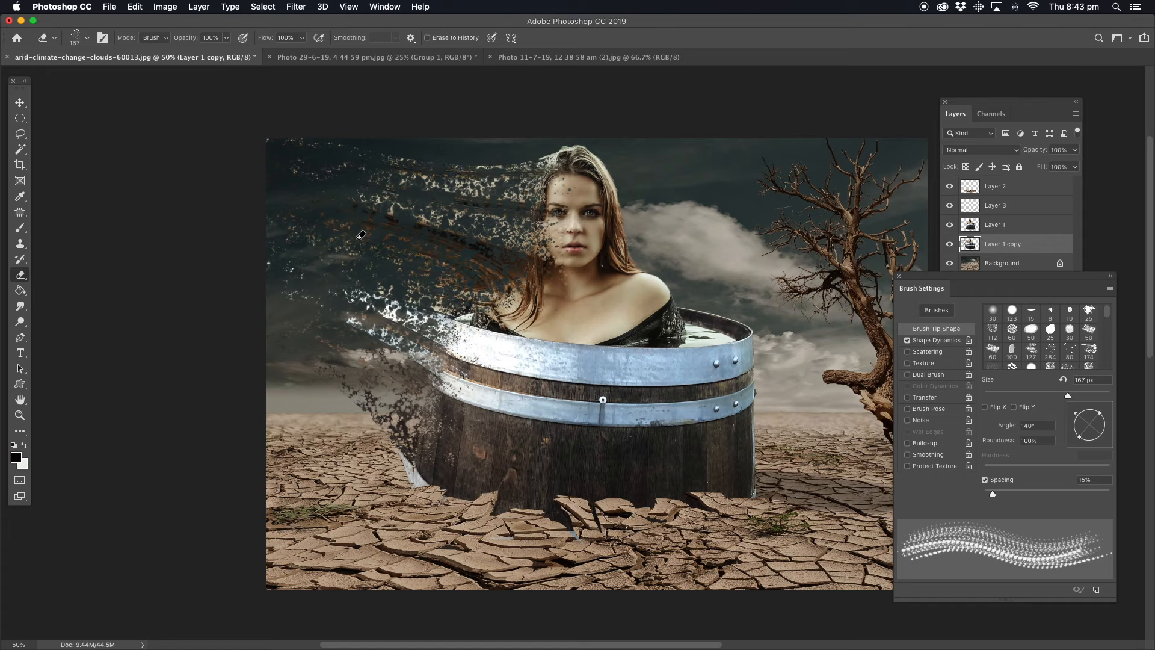
Try erasing the fragments beside the shoulder and barrel rim with the 0010_Explosion brush at 1412 px
{"action": "left_click", "coordinate": [86, 43]}
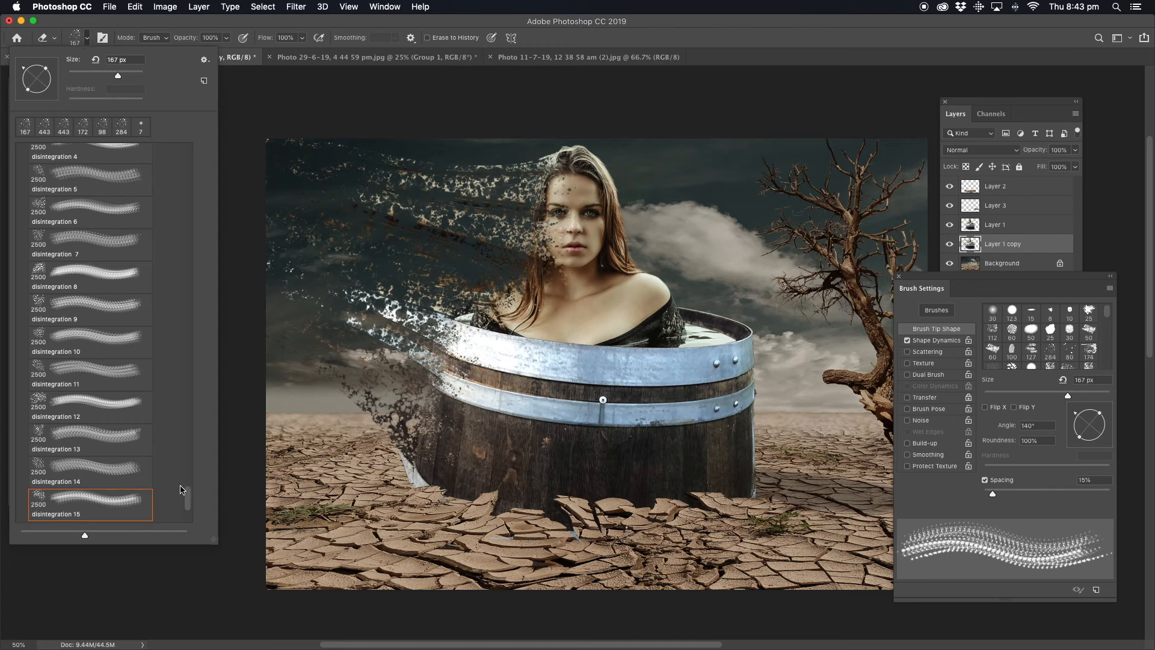
{"action": "mouse_move", "coordinate": [191, 503]}
{"action": "left_mouse_down"}
{"action": "mouse_move", "coordinate": [187, 522]}
{"action": "mouse_move", "coordinate": [194, 479]}
{"action": "left_mouse_up"}
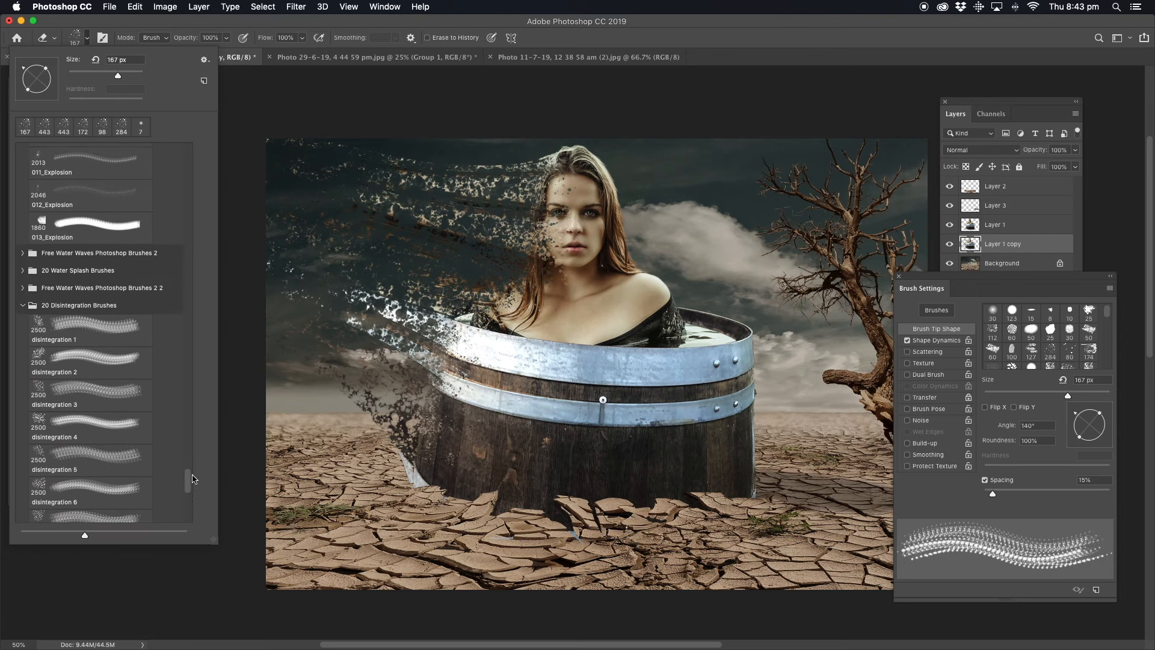
{"action": "left_click", "coordinate": [23, 307]}
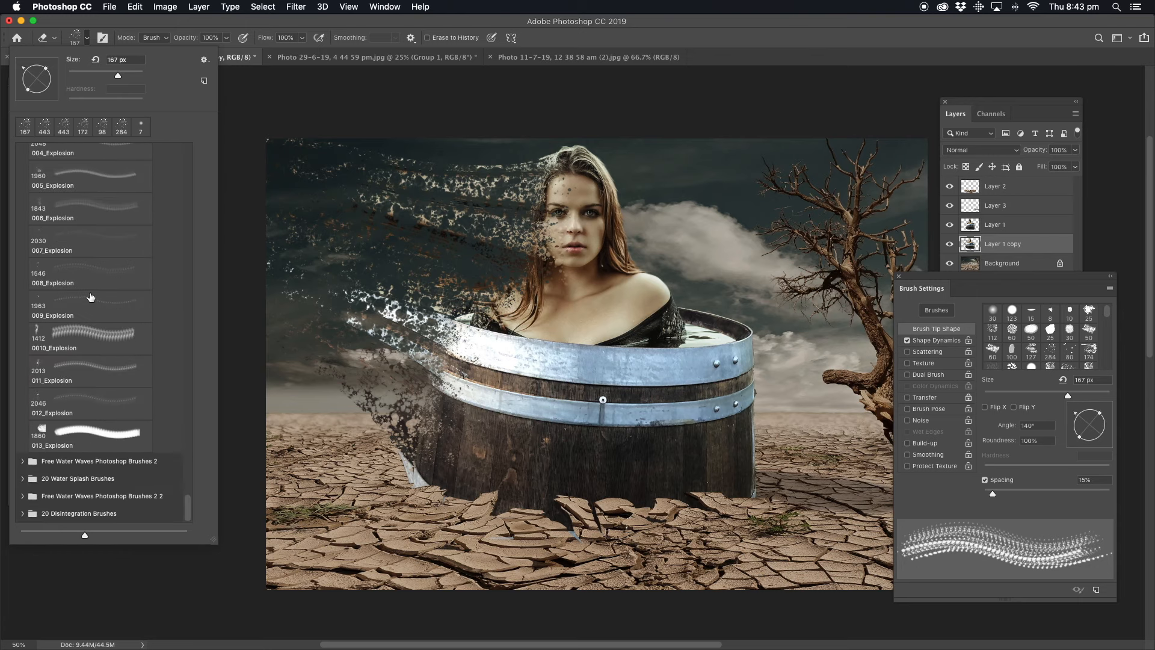
{"action": "left_click", "coordinate": [87, 336]}
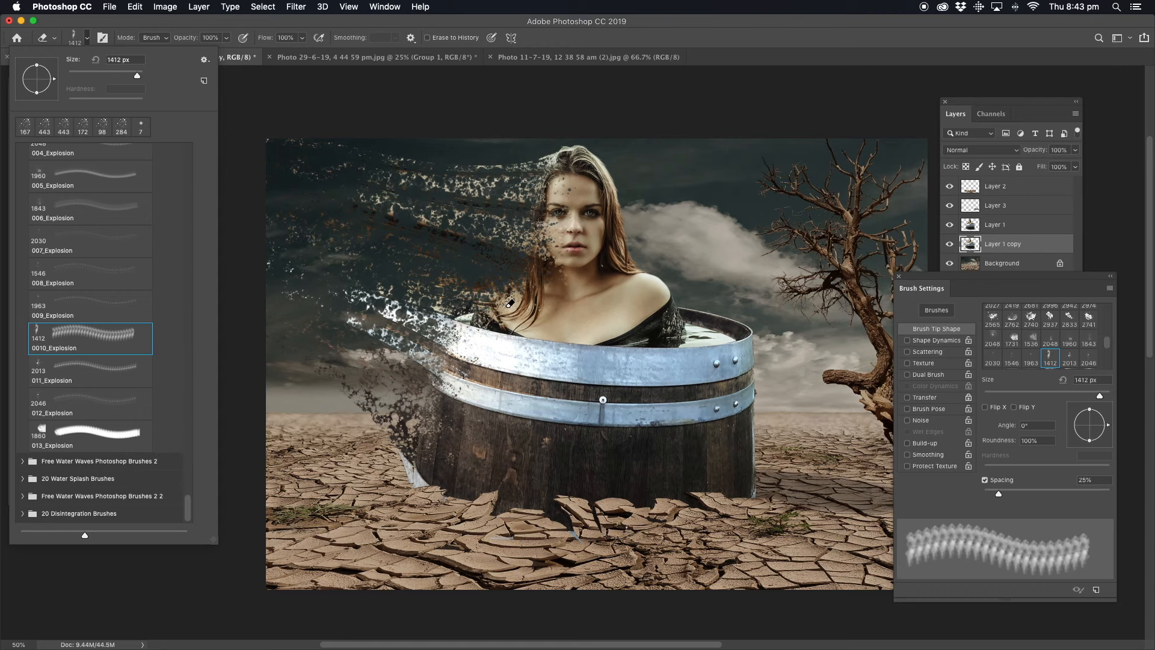
{"action": "left_click", "coordinate": [510, 303]}
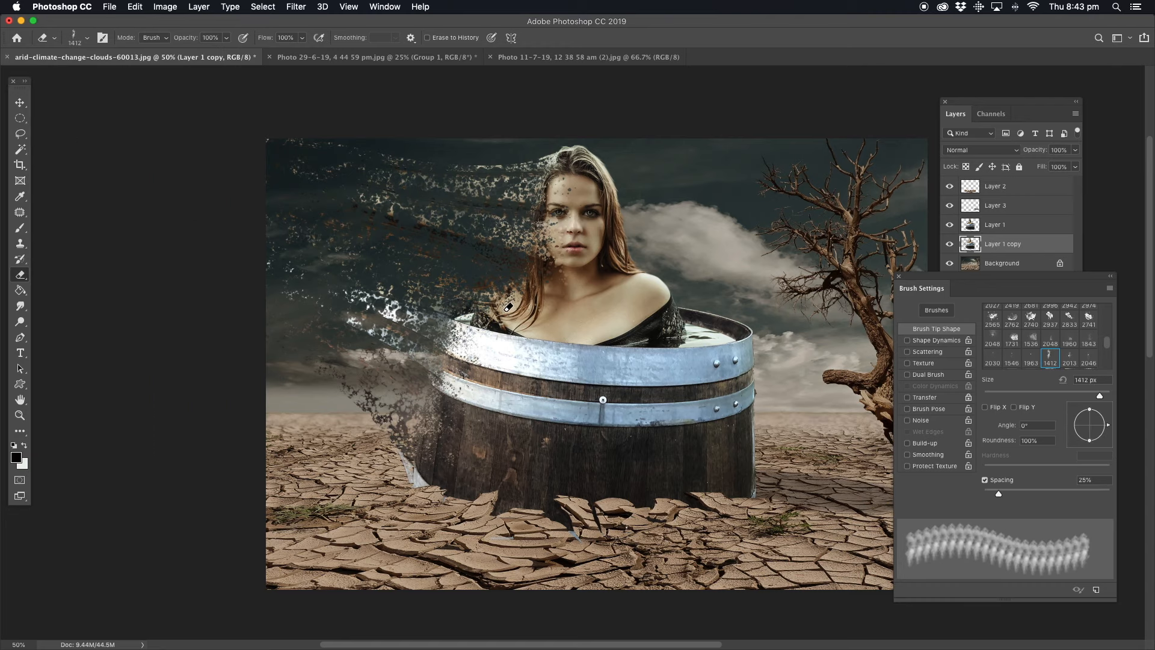
{"action": "left_click", "coordinate": [447, 291]}
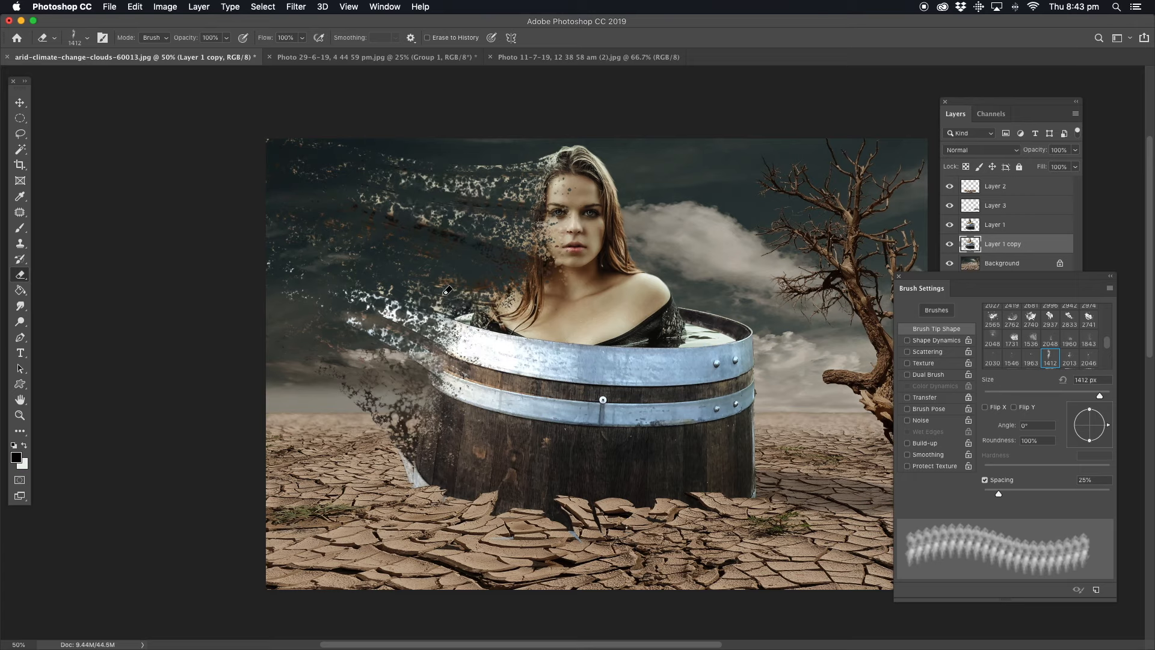
Try erasing the fragments left of the barrel with the Kaos 2.1 brush at 2888 px and at 357 px
{"action": "left_click", "coordinate": [86, 40]}
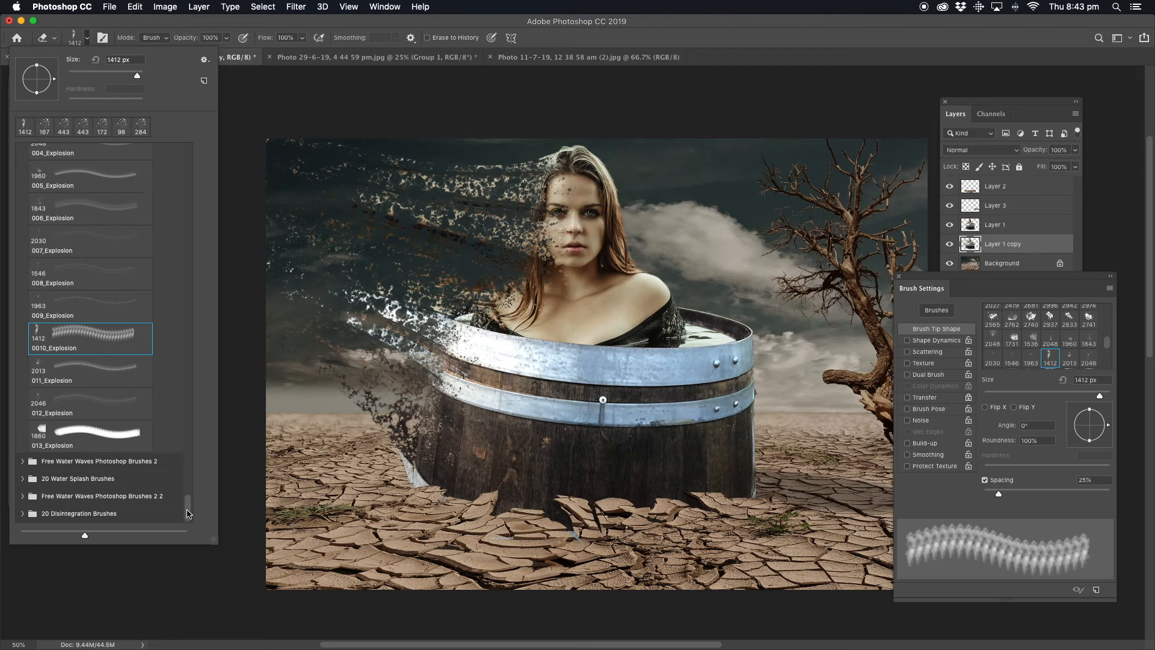
{"action": "scroll", "coordinate": [188, 515], "scroll_direction": "up", "scroll_amount": 10}
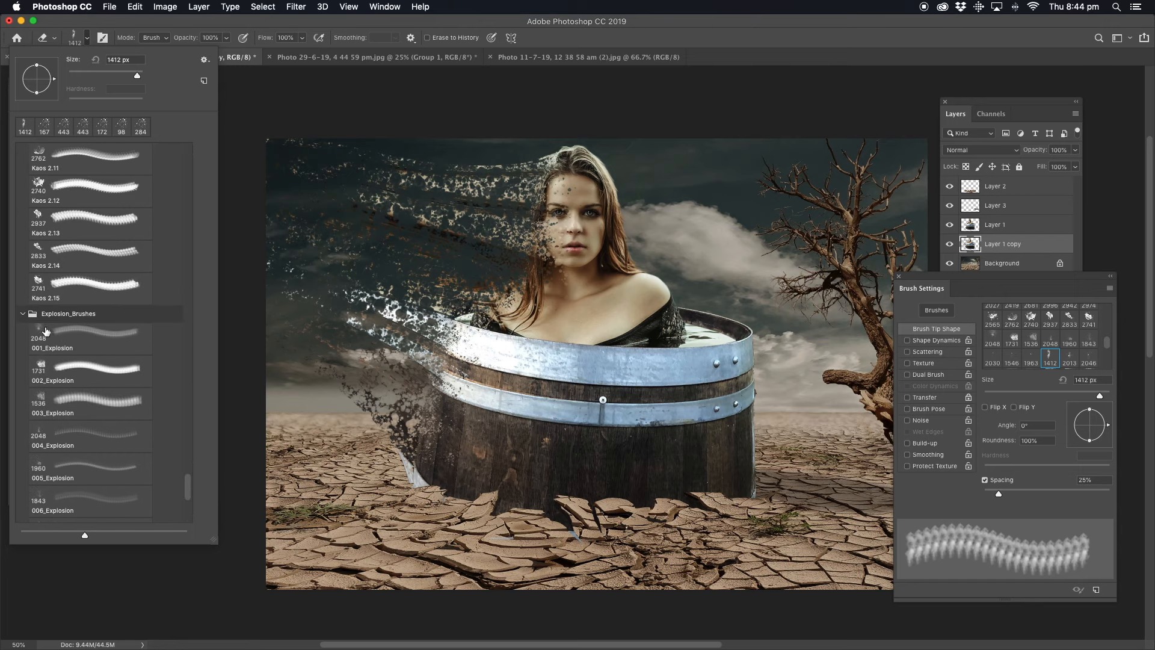
{"action": "left_click", "coordinate": [24, 315]}
{"action": "left_click_drag", "start_coordinate": [185, 506], "coordinate": [193, 475]}
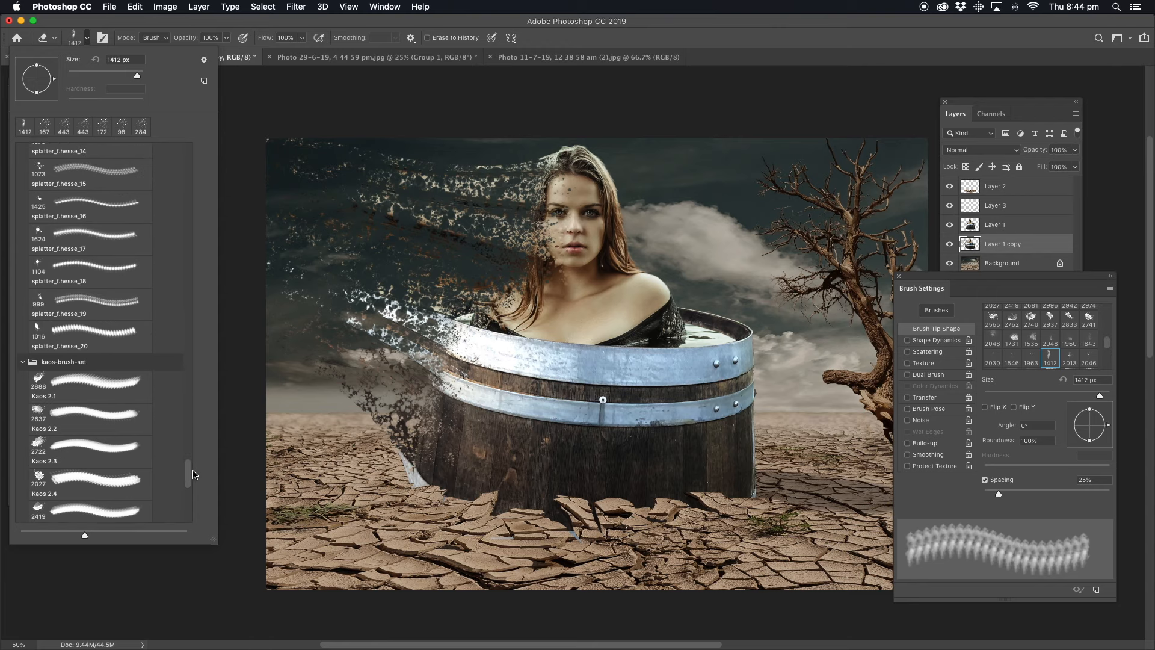
{"action": "left_click", "coordinate": [125, 390]}
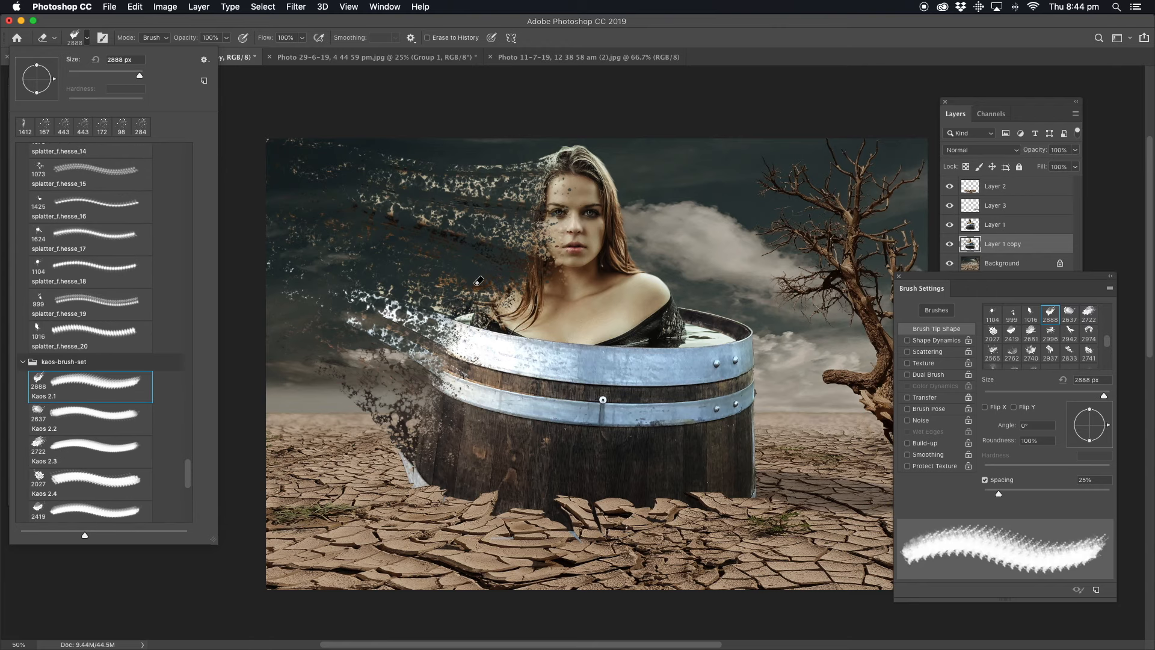
{"action": "left_click", "coordinate": [506, 301]}
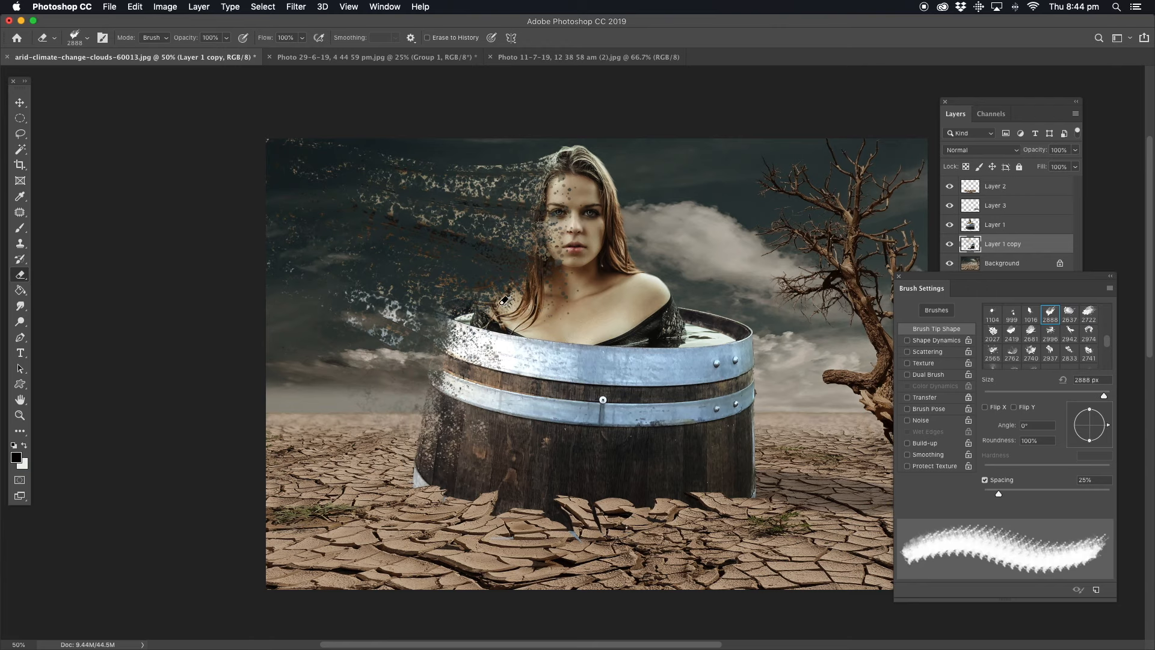
{"action": "left_click", "coordinate": [446, 307]}
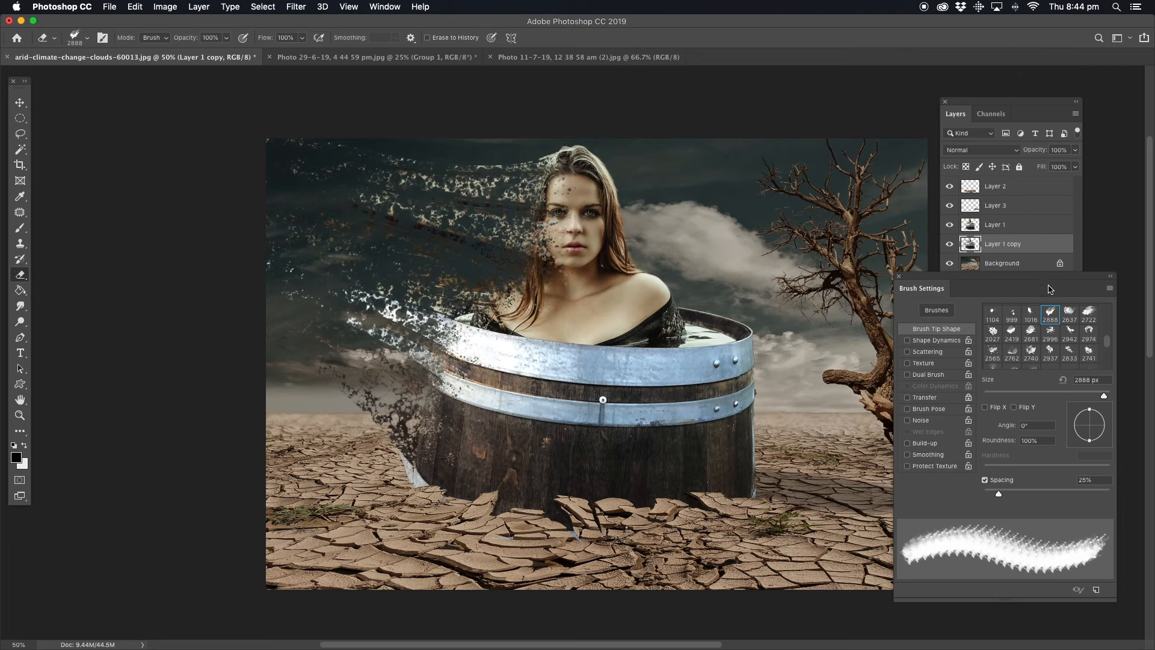
{"action": "left_click_drag", "start_coordinate": [1077, 397], "coordinate": [1063, 399]}
{"action": "left_click", "coordinate": [376, 353]}
Erase splatter shapes from the fragments beside the barrel rim and head on Layer 1 copy with the splatter_f.hesse_15 brush at 1073 px
{"action": "left_click", "coordinate": [87, 41]}
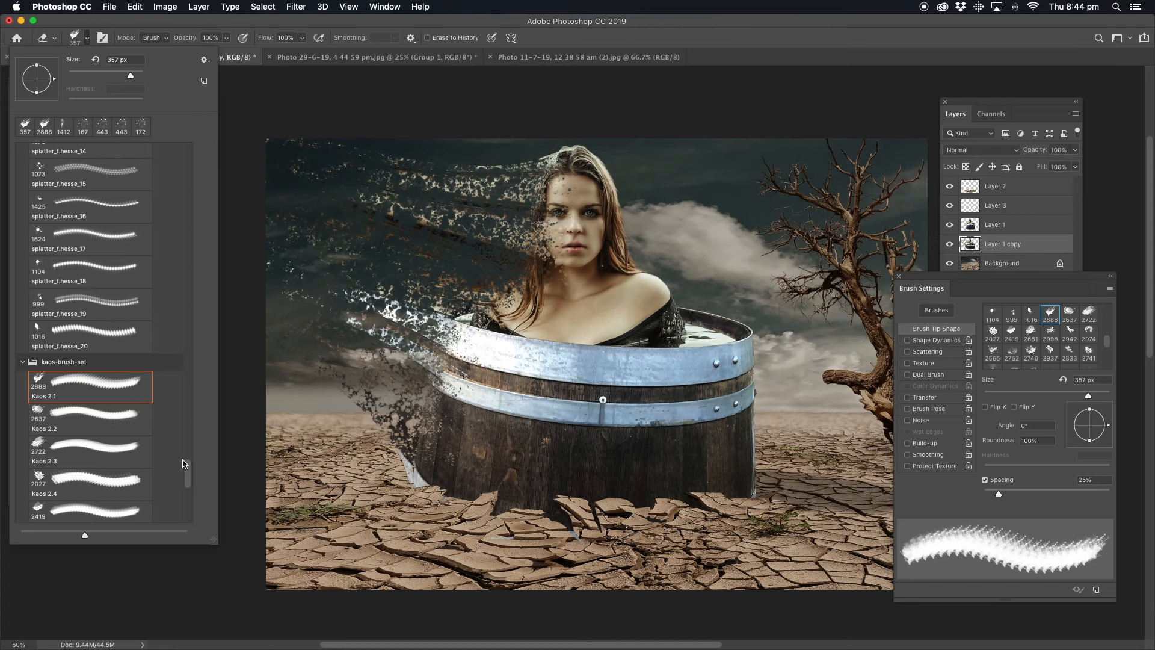
{"action": "left_click_drag", "start_coordinate": [189, 467], "coordinate": [193, 455]}
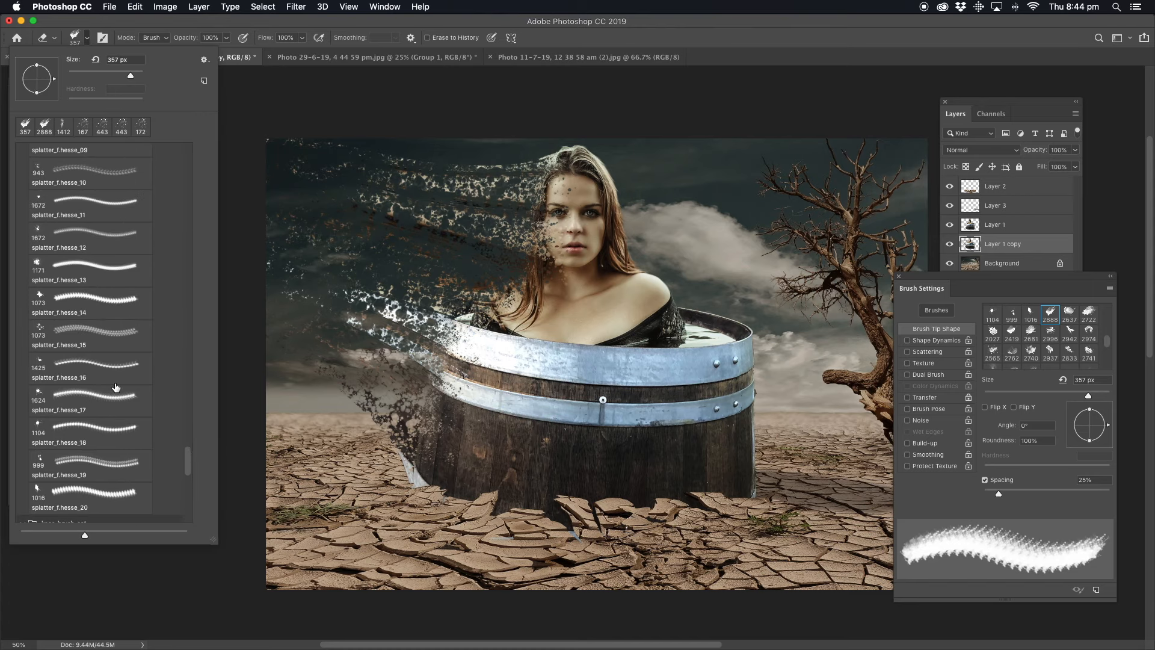
{"action": "left_click", "coordinate": [105, 328]}
{"action": "left_click", "coordinate": [414, 312]}
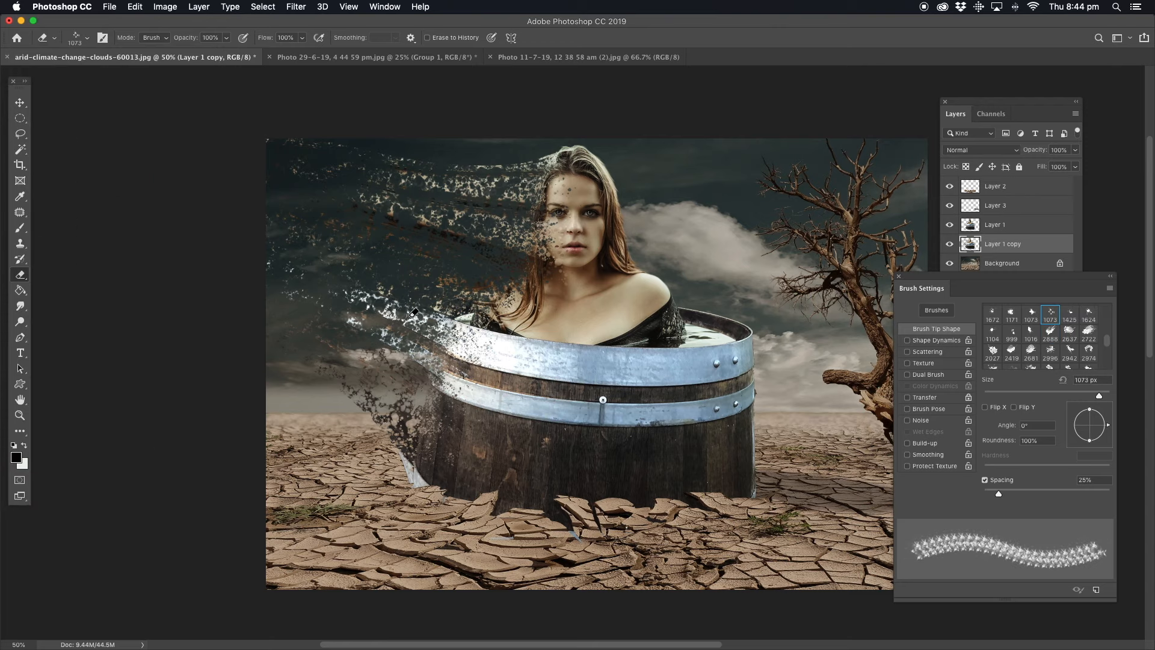
{"action": "left_click", "coordinate": [480, 338]}
{"action": "left_click", "coordinate": [354, 317]}
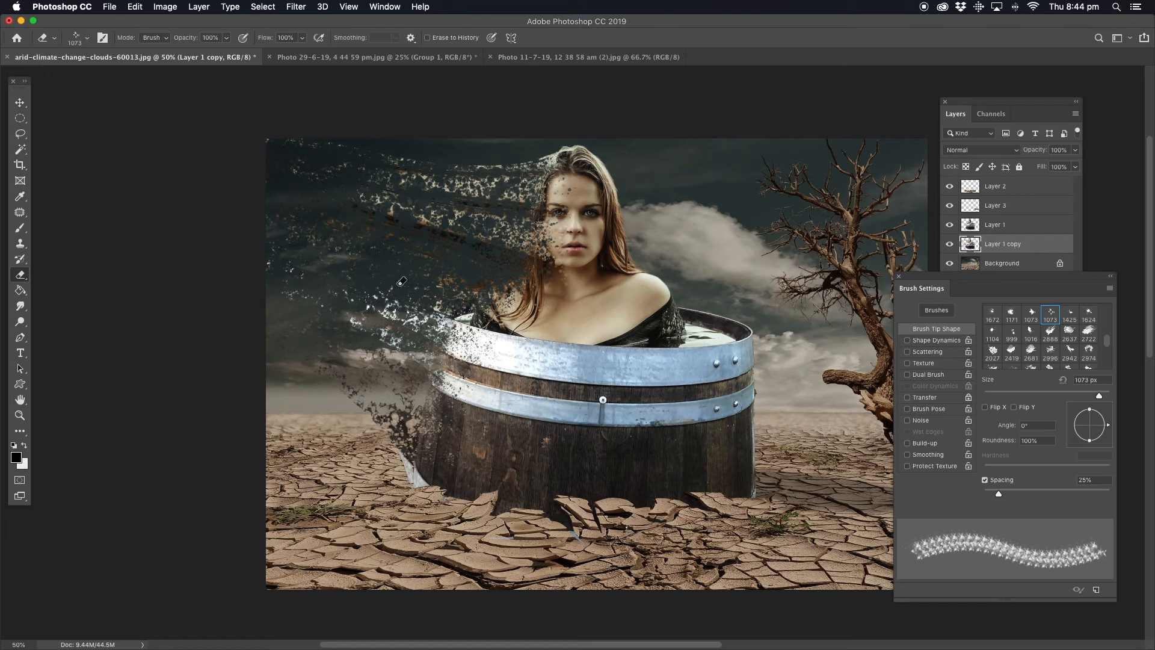
{"action": "left_click", "coordinate": [411, 203]}
{"action": "left_click", "coordinate": [514, 180]}
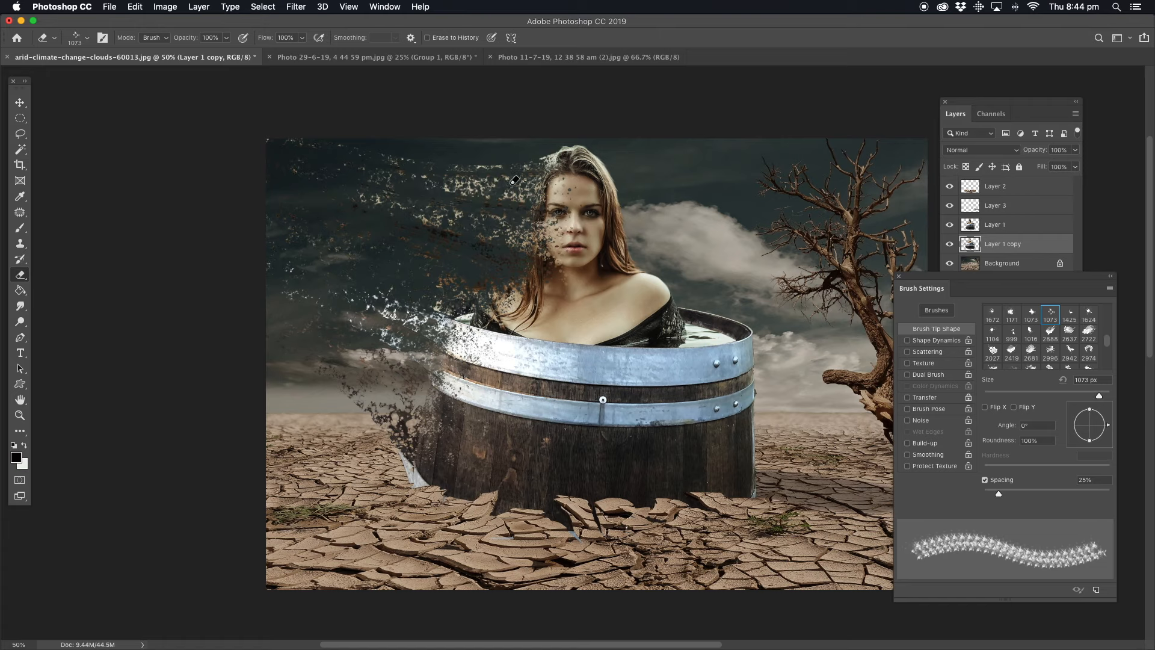
Select Layer 1 and erase splatter shapes over the left side of the woman's face, her hair and the barrel
{"action": "left_click", "coordinate": [1014, 231]}
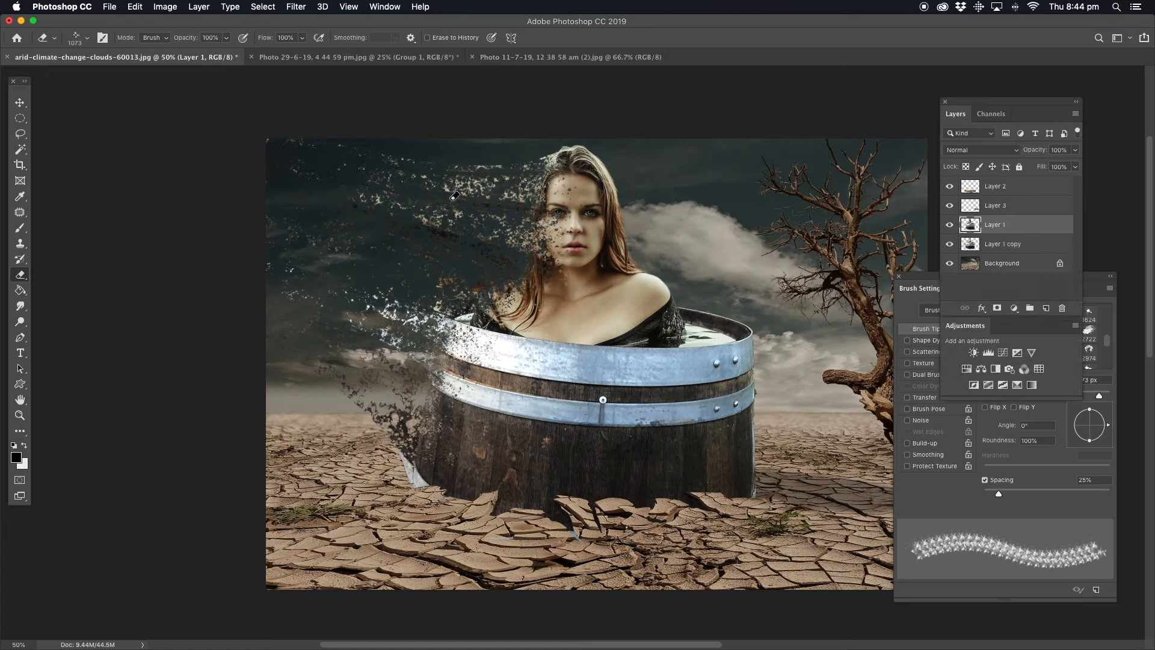
{"action": "left_click", "coordinate": [531, 187]}
{"action": "left_click", "coordinate": [518, 274]}
{"action": "left_click", "coordinate": [537, 203]}
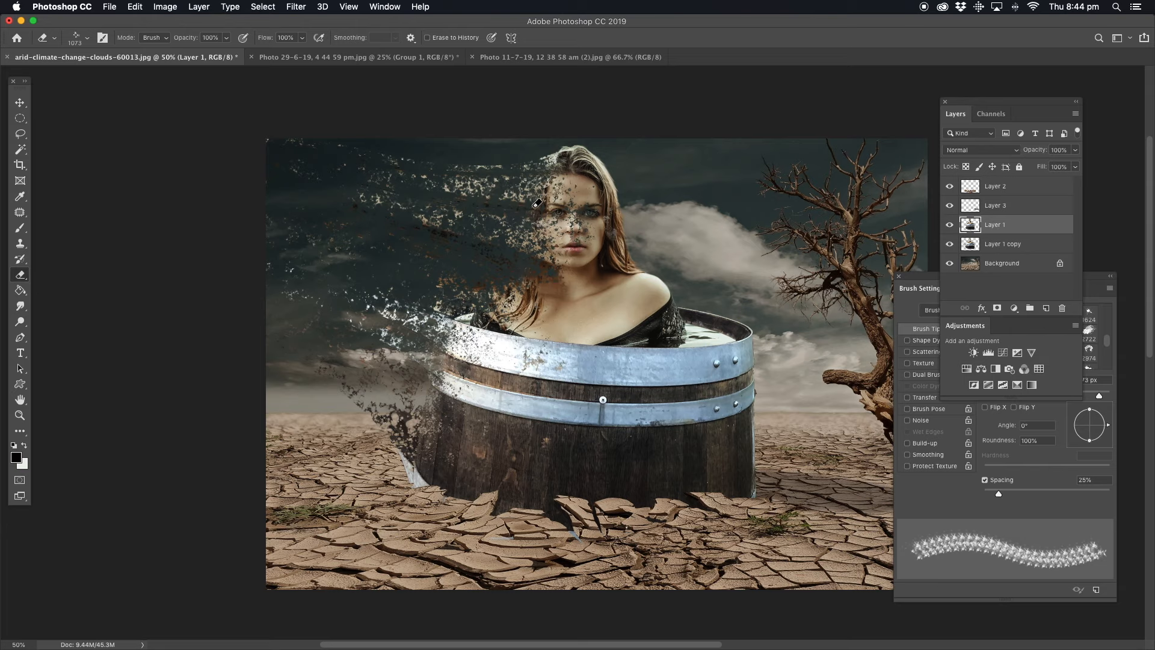
{"action": "left_click", "coordinate": [481, 321]}
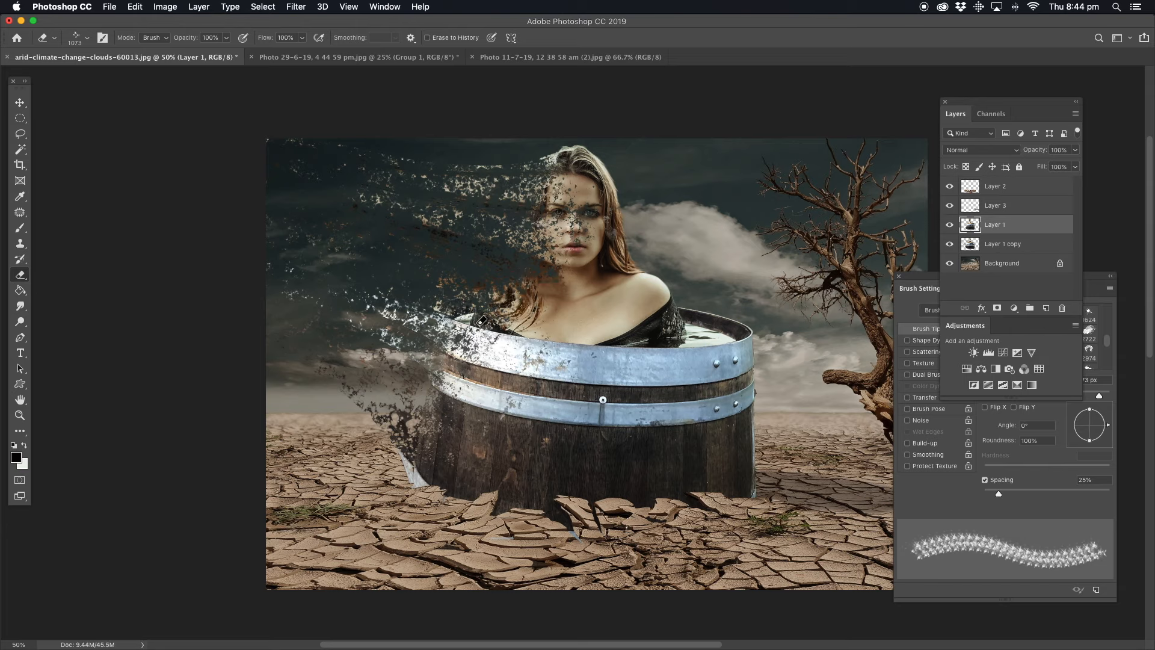
{"action": "left_click", "coordinate": [481, 321]}
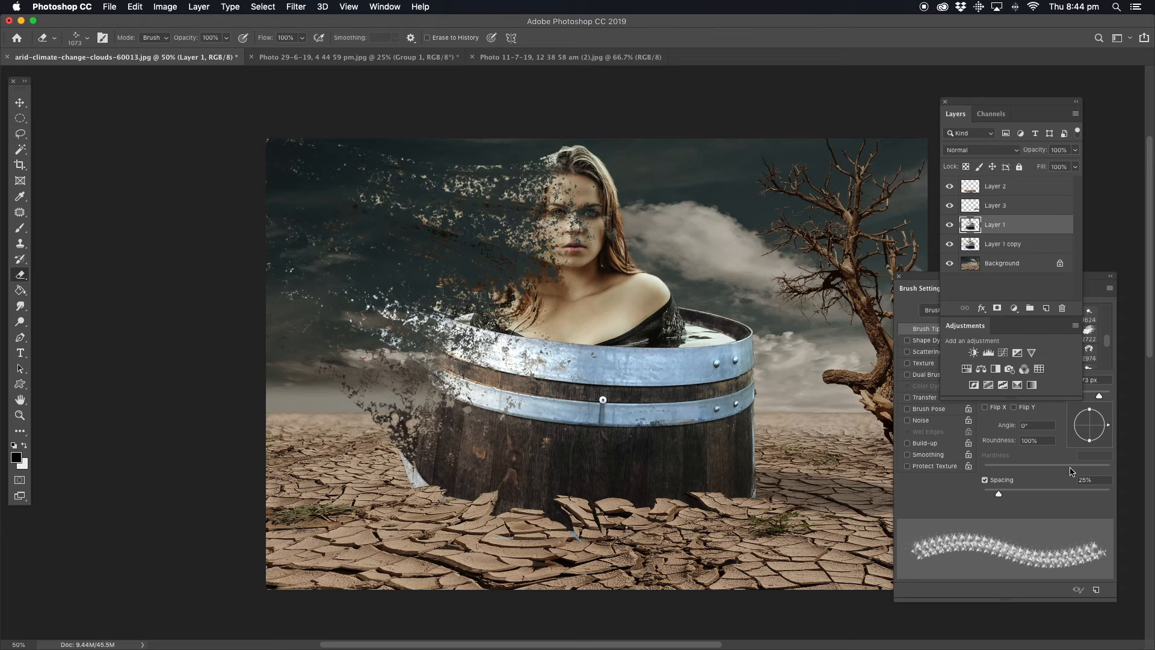
Set the splatter brush to 169 px and erase small speckles on Layer 1 copy around the hair at the left shoulder
{"action": "left_click_drag", "start_coordinate": [1088, 397], "coordinate": [1069, 396]}
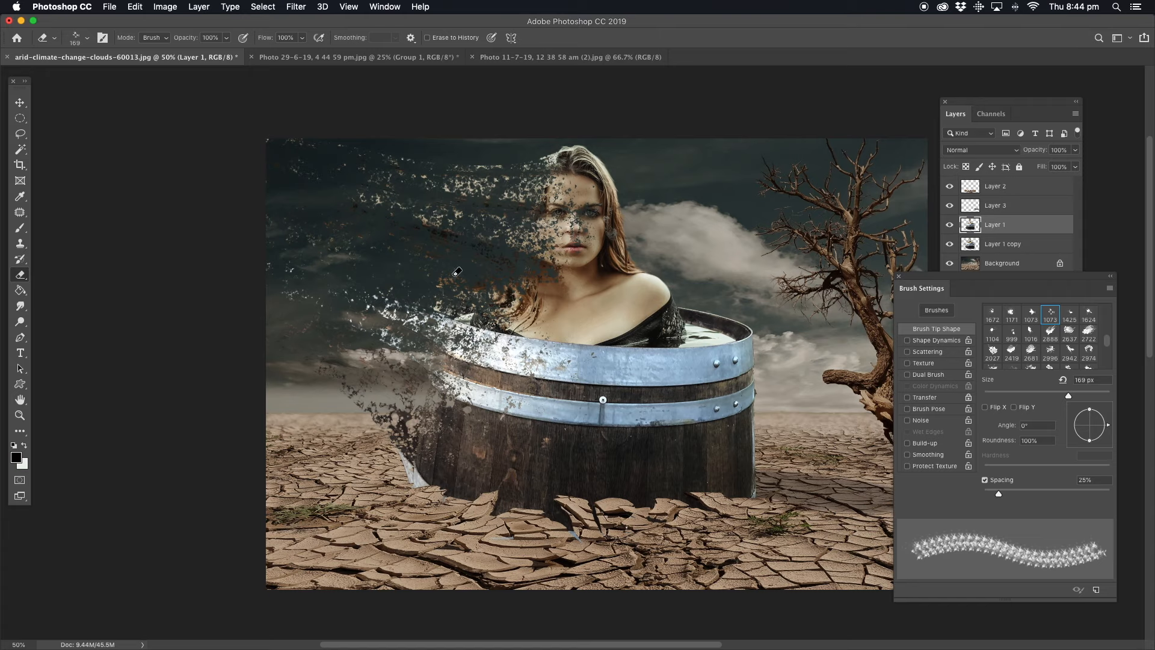
{"action": "left_click", "coordinate": [1000, 250]}
{"action": "left_click", "coordinate": [1000, 250]}
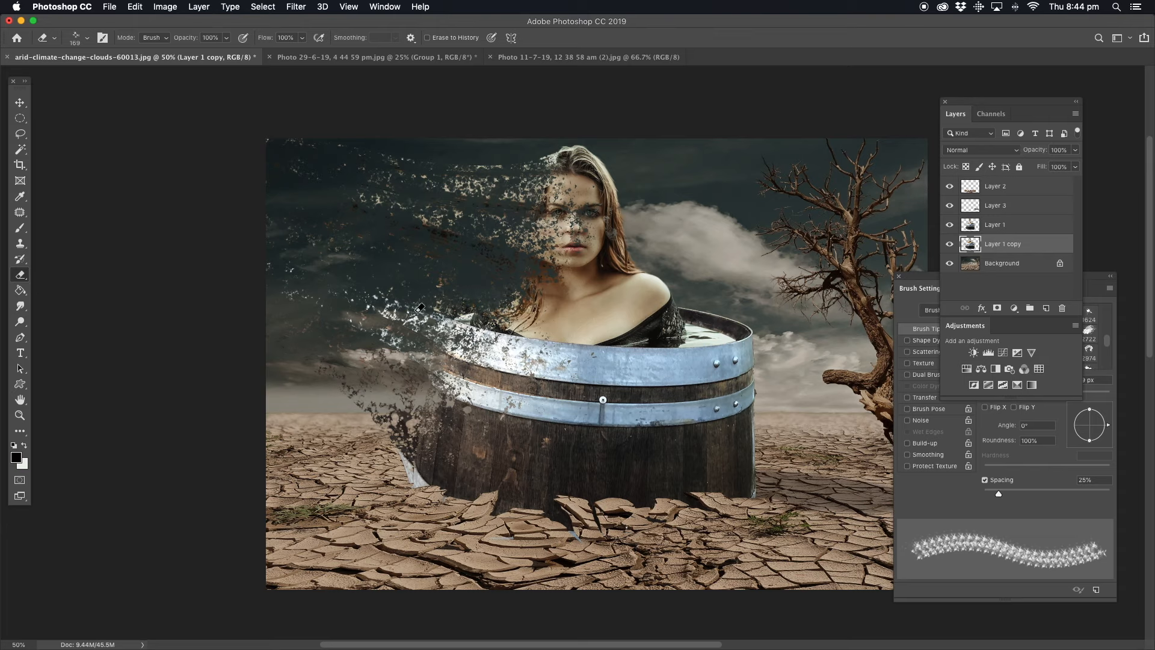
Select Layer 1, keep its opacity at 100%, and erase small speckles along the barrel's lower left side
{"action": "left_click", "coordinate": [1006, 228]}
{"action": "left_click", "coordinate": [1075, 150]}
{"action": "left_click_drag", "start_coordinate": [1062, 165], "coordinate": [1074, 165]}
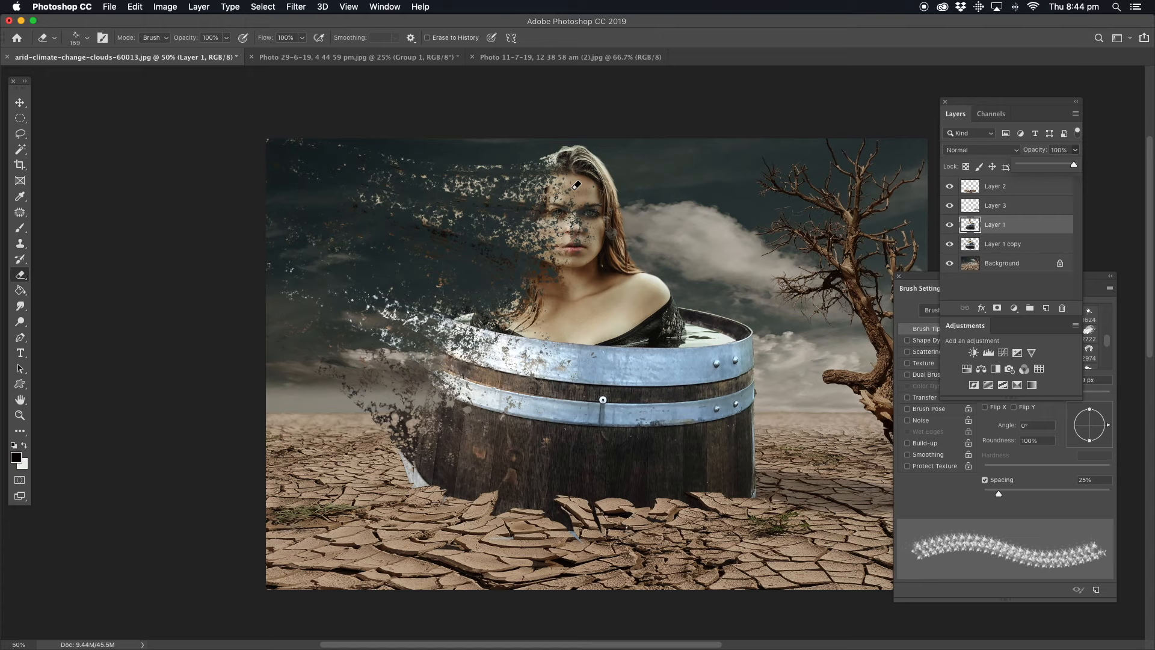
{"action": "left_click", "coordinate": [415, 430]}
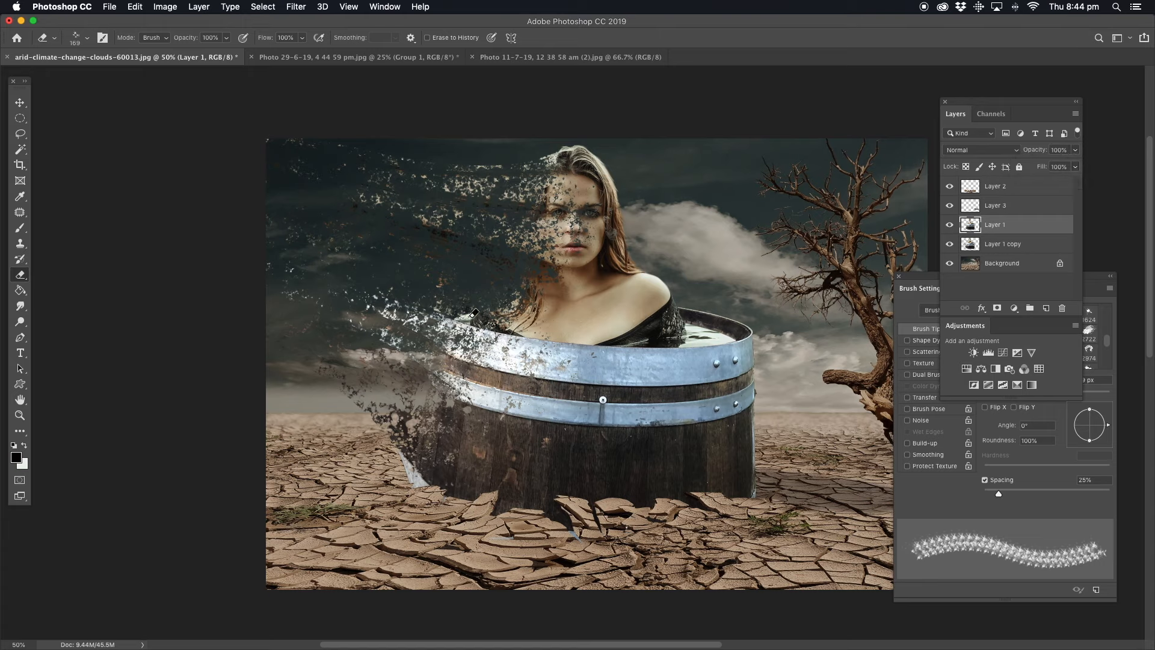
Sample the skin tone from the woman's chest with the Brush tool and add a new layer directly above Layer 1
{"action": "left_click", "coordinate": [992, 245]}
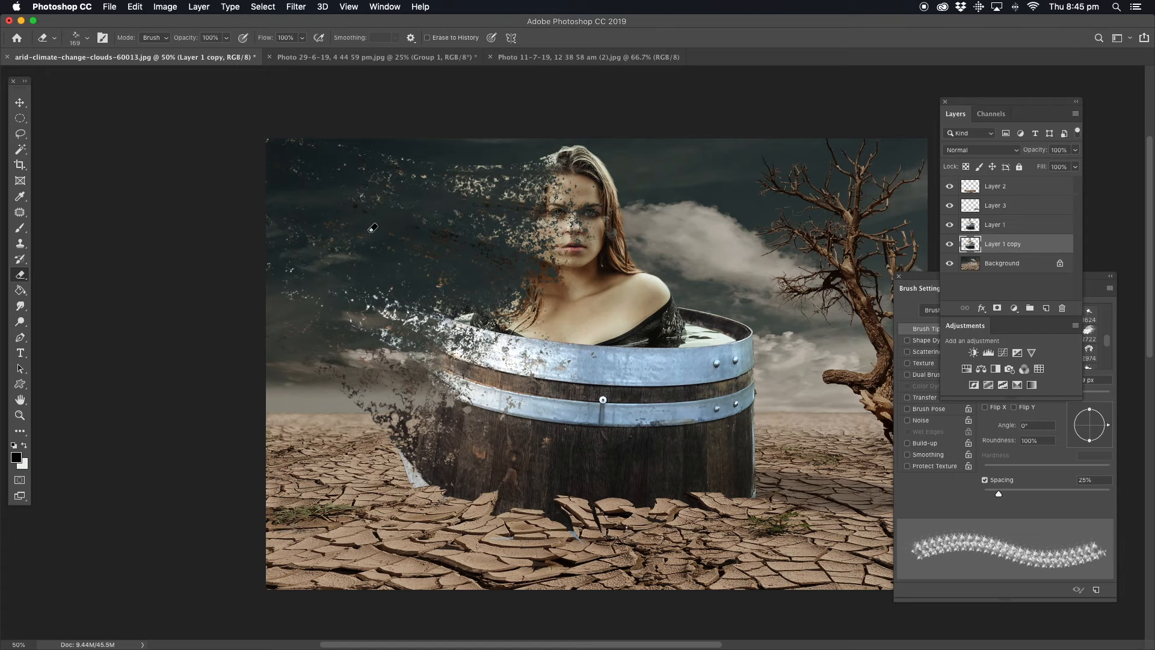
{"action": "left_click", "coordinate": [20, 228]}
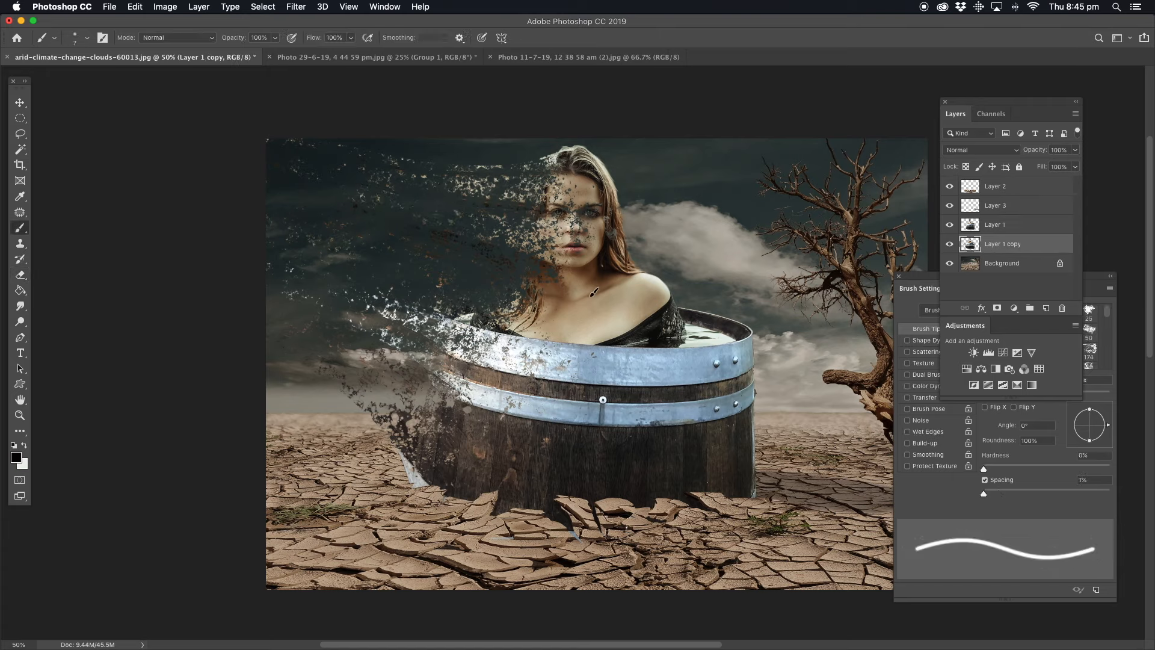
{"action": "left_click", "coordinate": [586, 314], "text": "alt"}
{"action": "left_click", "coordinate": [1045, 309]}
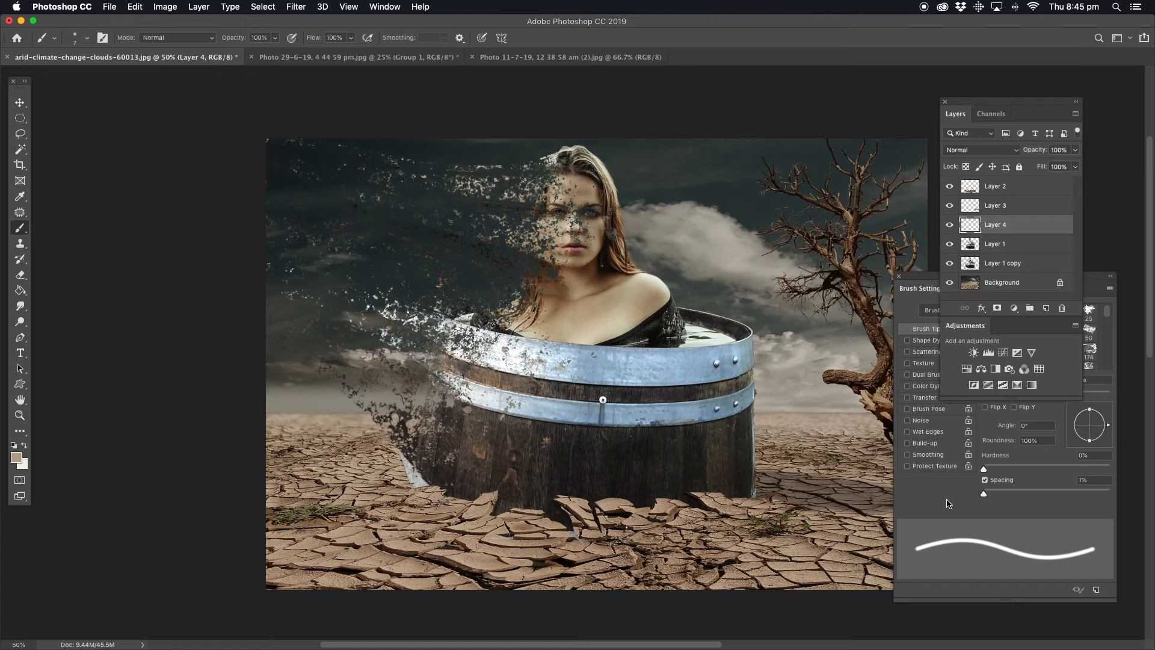
Choose the 284 px splatter brush tip and paint skin-toned specks among the fragments beside the woman's head on Layer 4
{"action": "left_click", "coordinate": [1035, 404]}
{"action": "left_click", "coordinate": [1016, 391]}
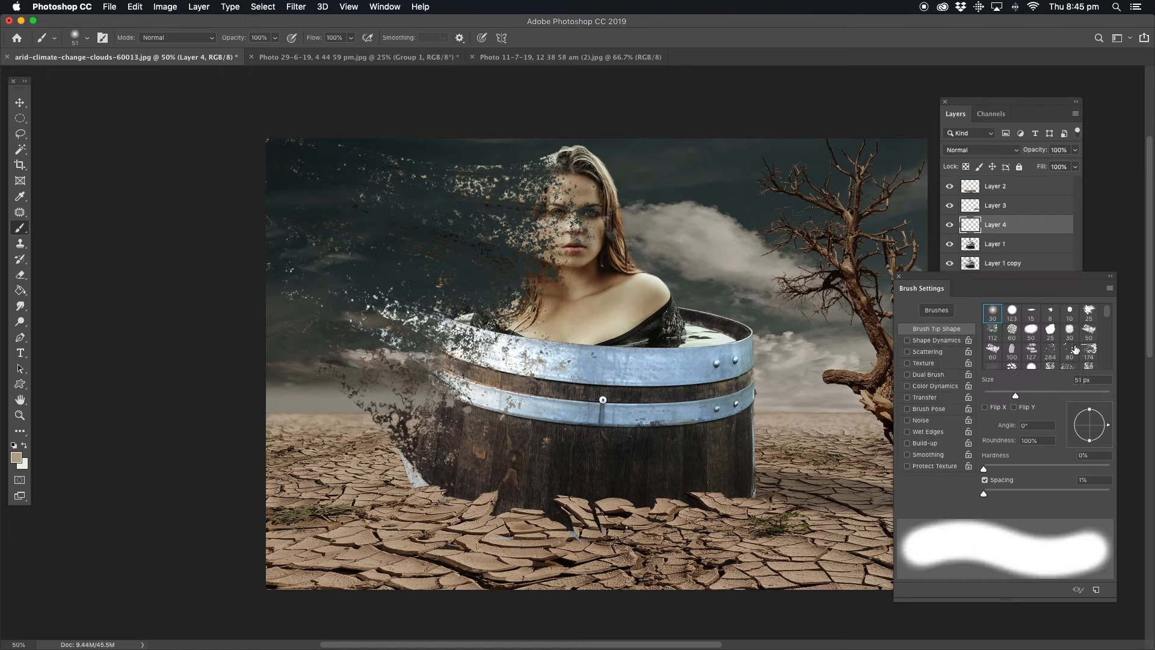
{"action": "left_click", "coordinate": [1050, 350]}
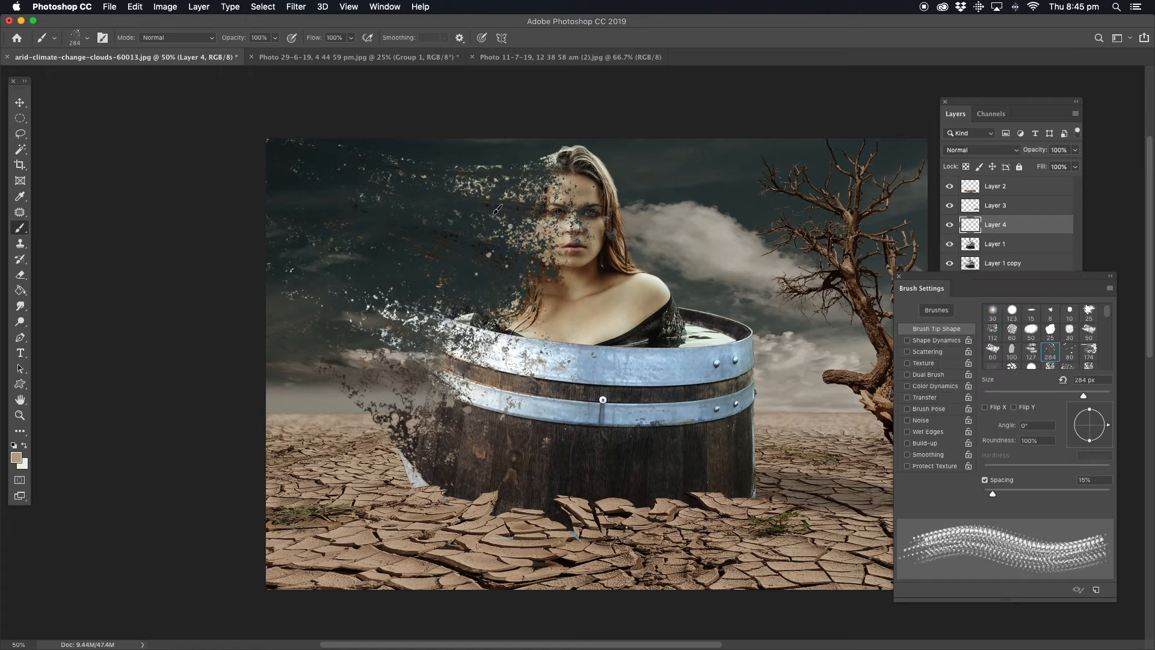
{"action": "left_click", "coordinate": [458, 197]}
{"action": "left_click_drag", "start_coordinate": [503, 225], "coordinate": [505, 179]}
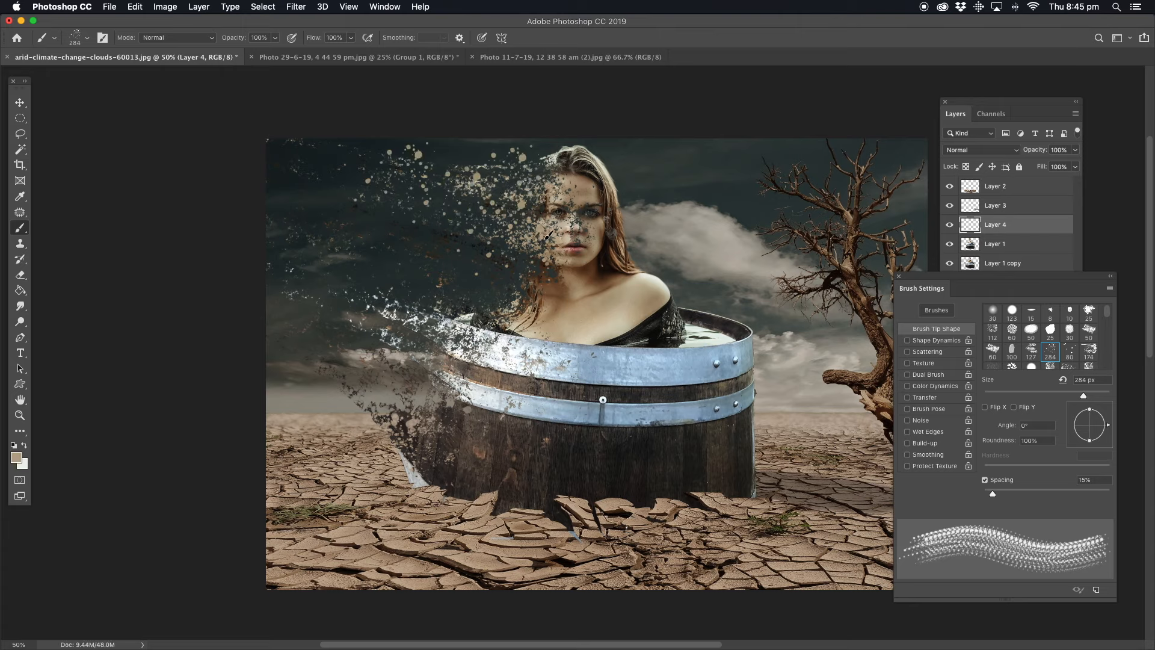
Reduce the splatter brush to 134 px and paint specks in sampled metal-hoop and wood colours over the barrel's dispersing left side
{"action": "left_click_drag", "start_coordinate": [1038, 379], "coordinate": [1016, 387]}
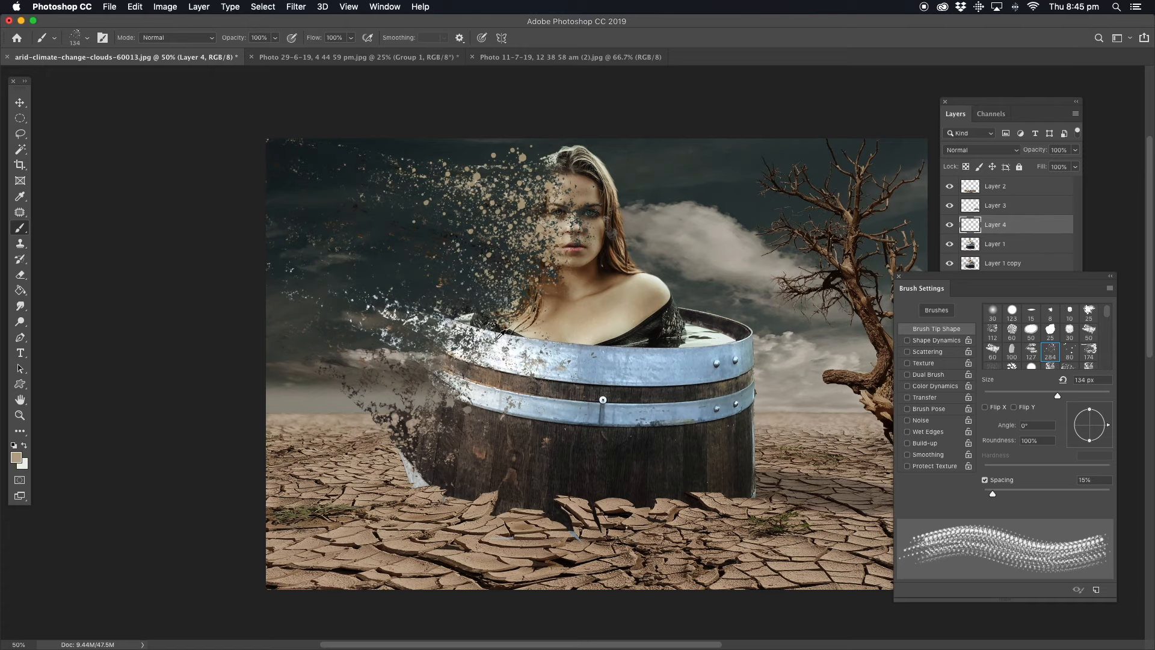
{"action": "left_click", "coordinate": [510, 343], "text": "alt"}
{"action": "mouse_move", "coordinate": [412, 307]}
{"action": "left_mouse_down"}
{"action": "mouse_move", "coordinate": [455, 322]}
{"action": "mouse_move", "coordinate": [399, 339]}
{"action": "mouse_move", "coordinate": [430, 355]}
{"action": "mouse_move", "coordinate": [477, 410]}
{"action": "left_mouse_up"}
{"action": "left_click", "coordinate": [461, 424], "text": "alt"}
{"action": "mouse_move", "coordinate": [404, 364]}
{"action": "left_mouse_down"}
{"action": "mouse_move", "coordinate": [390, 366]}
{"action": "mouse_move", "coordinate": [452, 389]}
{"action": "mouse_move", "coordinate": [480, 366]}
{"action": "mouse_move", "coordinate": [469, 357]}
{"action": "left_mouse_up"}
Sample skin, brown hair and black dress tones and paint matching specks around the dissolving hair and left shoulder
{"action": "left_click", "coordinate": [550, 317], "text": "alt"}
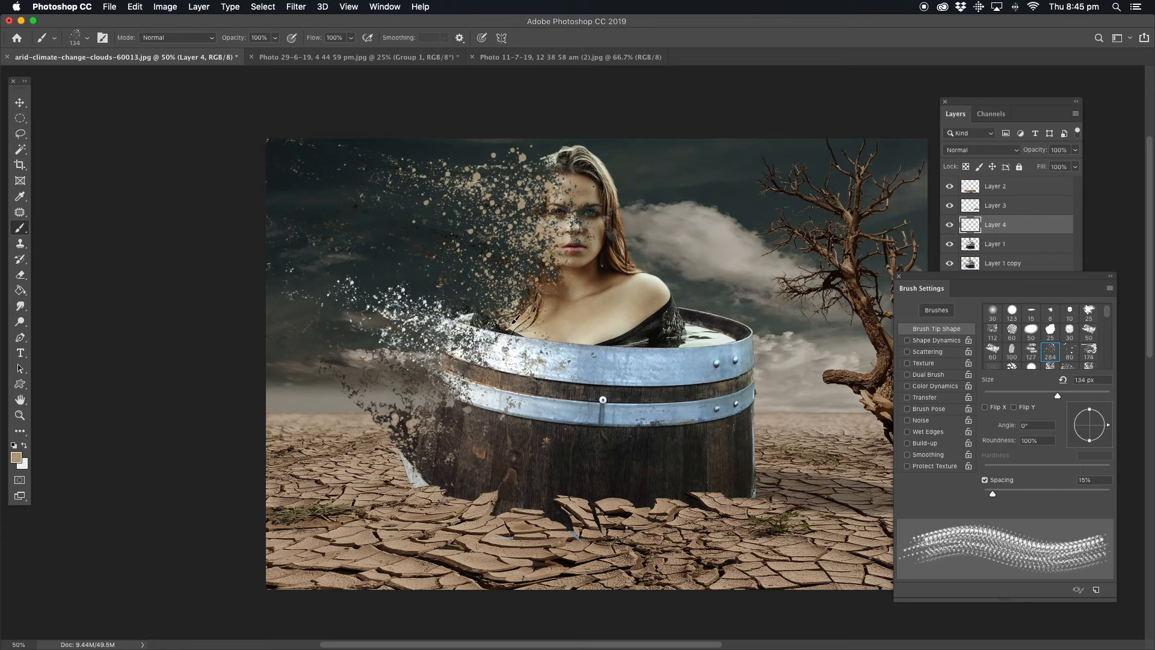
{"action": "left_click", "coordinate": [534, 289], "text": "alt"}
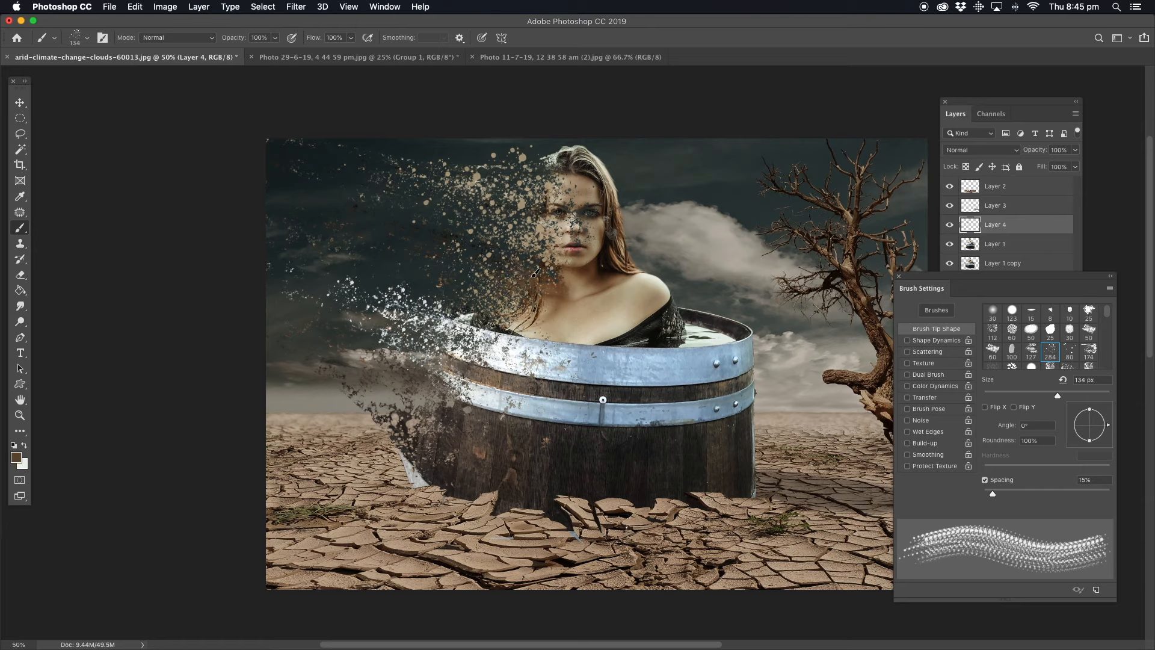
{"action": "left_click", "coordinate": [616, 273], "text": "alt"}
{"action": "left_click", "coordinate": [658, 319], "text": "alt"}
{"action": "left_click", "coordinate": [553, 179]}
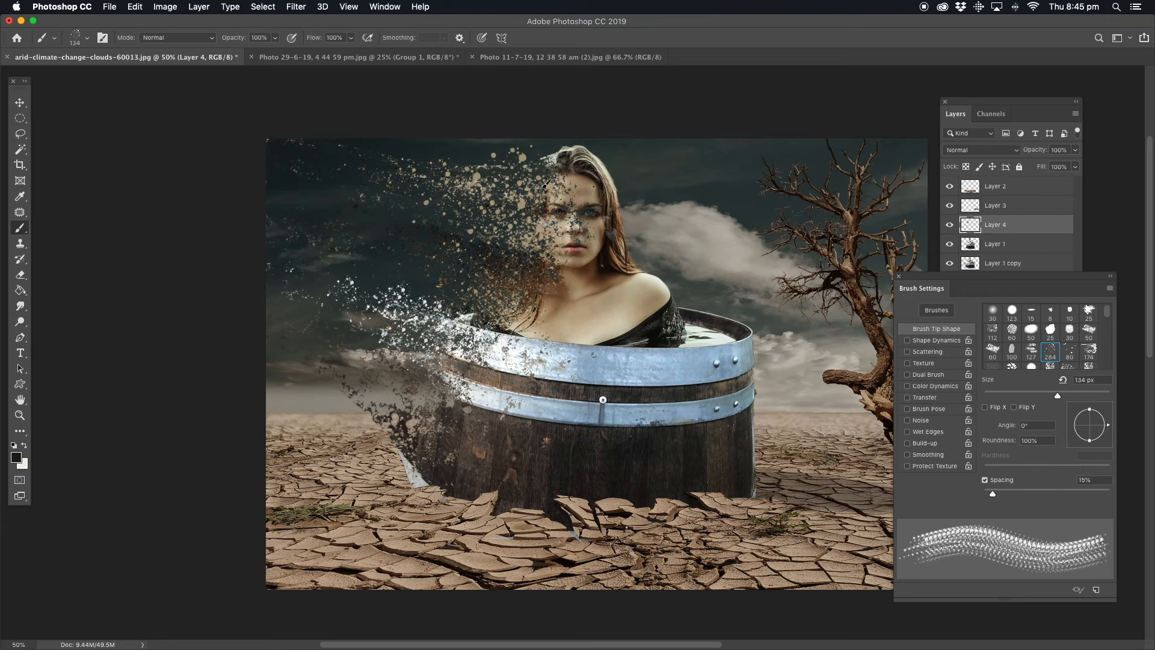
Sample the pale highlight at the top of the woman's hair and paint light specks beside the left of her head
{"action": "left_click", "coordinate": [544, 144], "text": "alt"}
{"action": "left_click", "coordinate": [555, 159], "text": "alt"}
{"action": "mouse_move", "coordinate": [512, 161]}
{"action": "left_mouse_down"}
{"action": "mouse_move", "coordinate": [436, 159]}
{"action": "mouse_move", "coordinate": [533, 165]}
{"action": "mouse_move", "coordinate": [507, 173]}
{"action": "mouse_move", "coordinate": [547, 202]}
{"action": "left_mouse_up"}
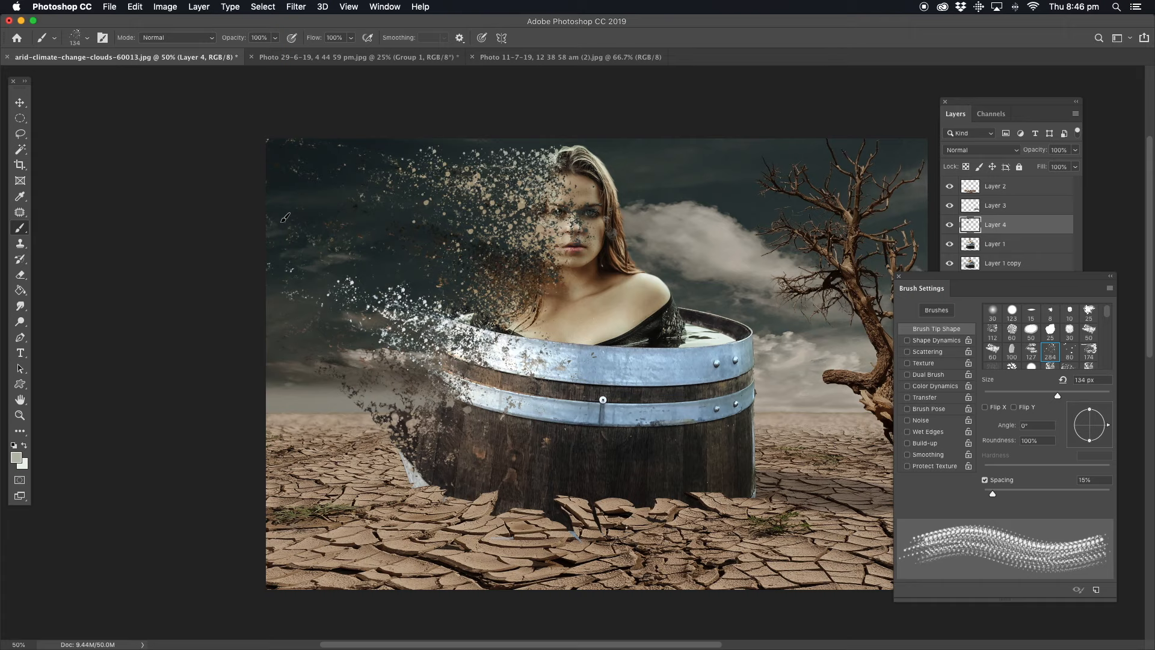
{"action": "mouse_move", "coordinate": [688, 24]}
{"action": "left_mouse_down"}
{"action": "mouse_move", "coordinate": [622, 20]}
{"action": "mouse_move", "coordinate": [682, 24]}
{"action": "left_mouse_up"}
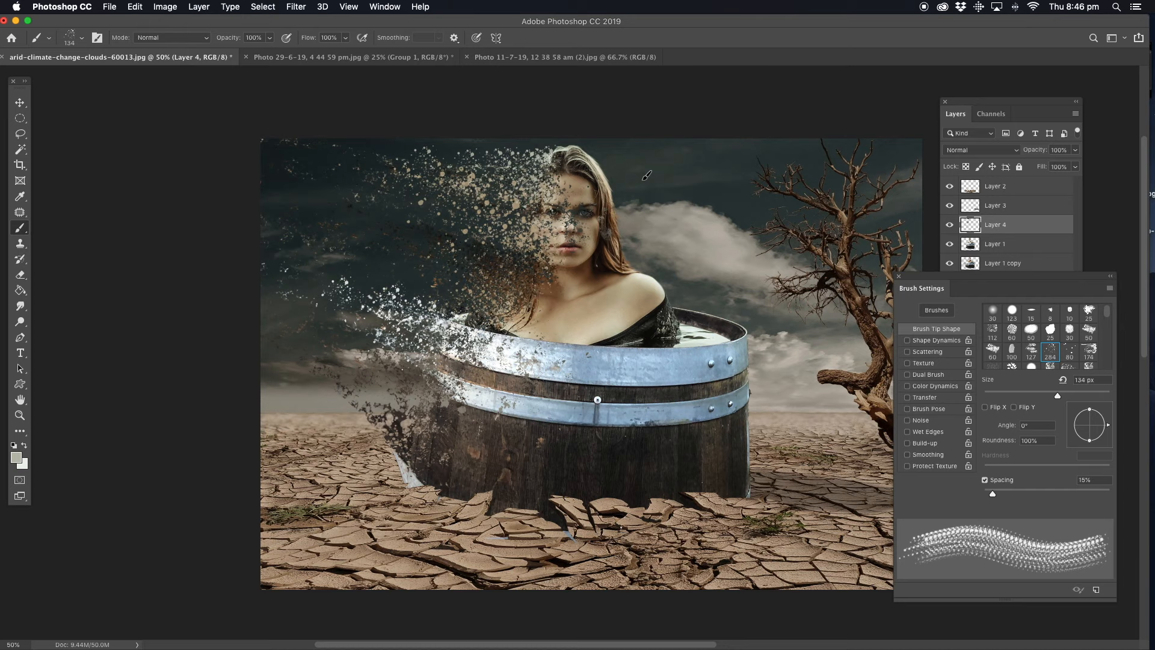
{"action": "scroll", "coordinate": [627, 244], "scroll_direction": "right", "scroll_amount": 5}
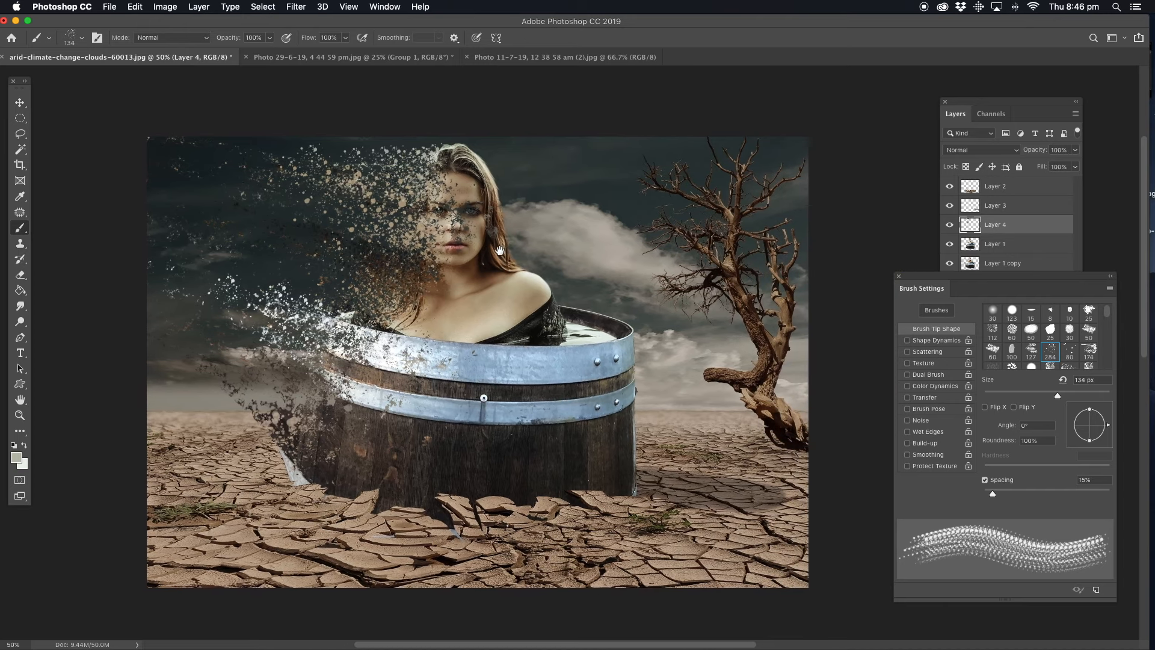